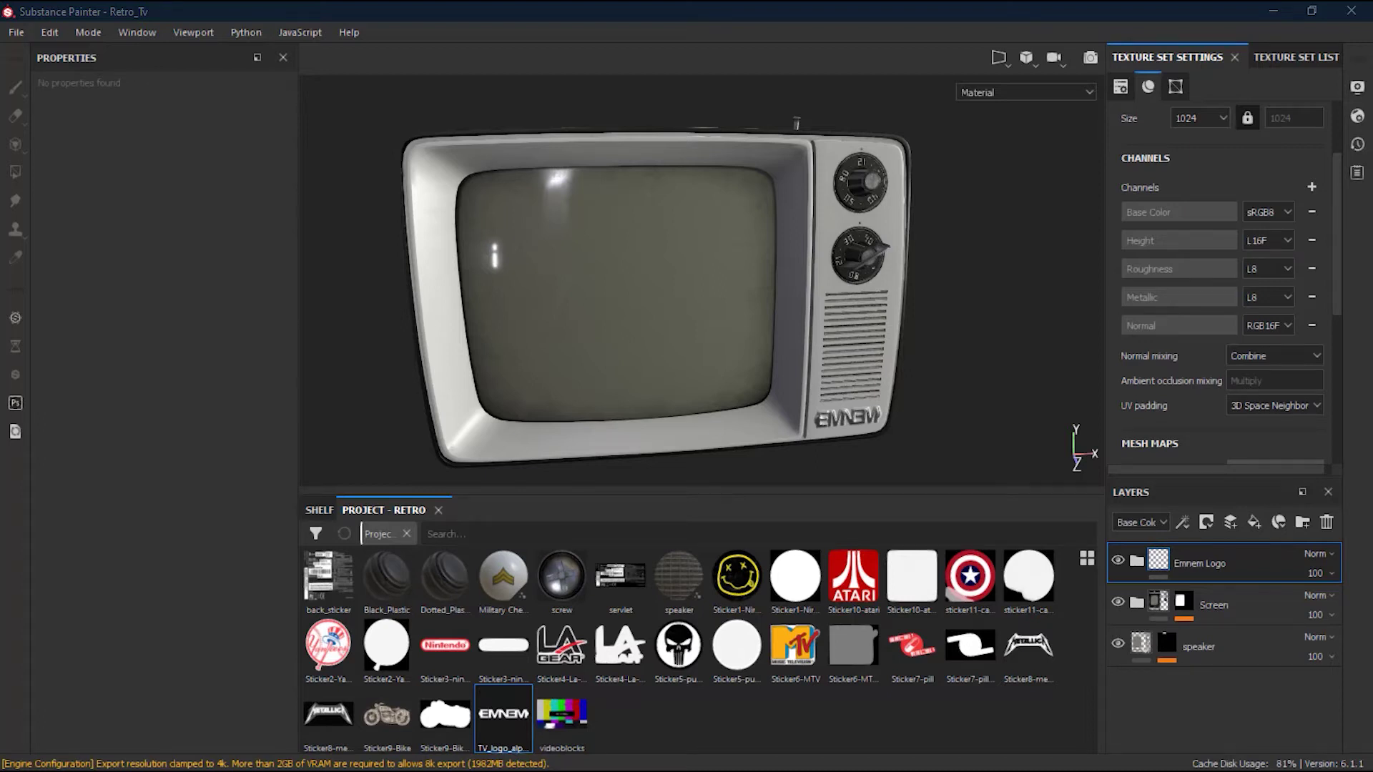
# Inspect the layers inside the Emnem Logo folder of the front casing.
pyautogui.keyDown('alt'); pyautogui.moveTo(790, 306); pyautogui.dragTo(848, 304, button='right'); pyautogui.keyUp('alt')
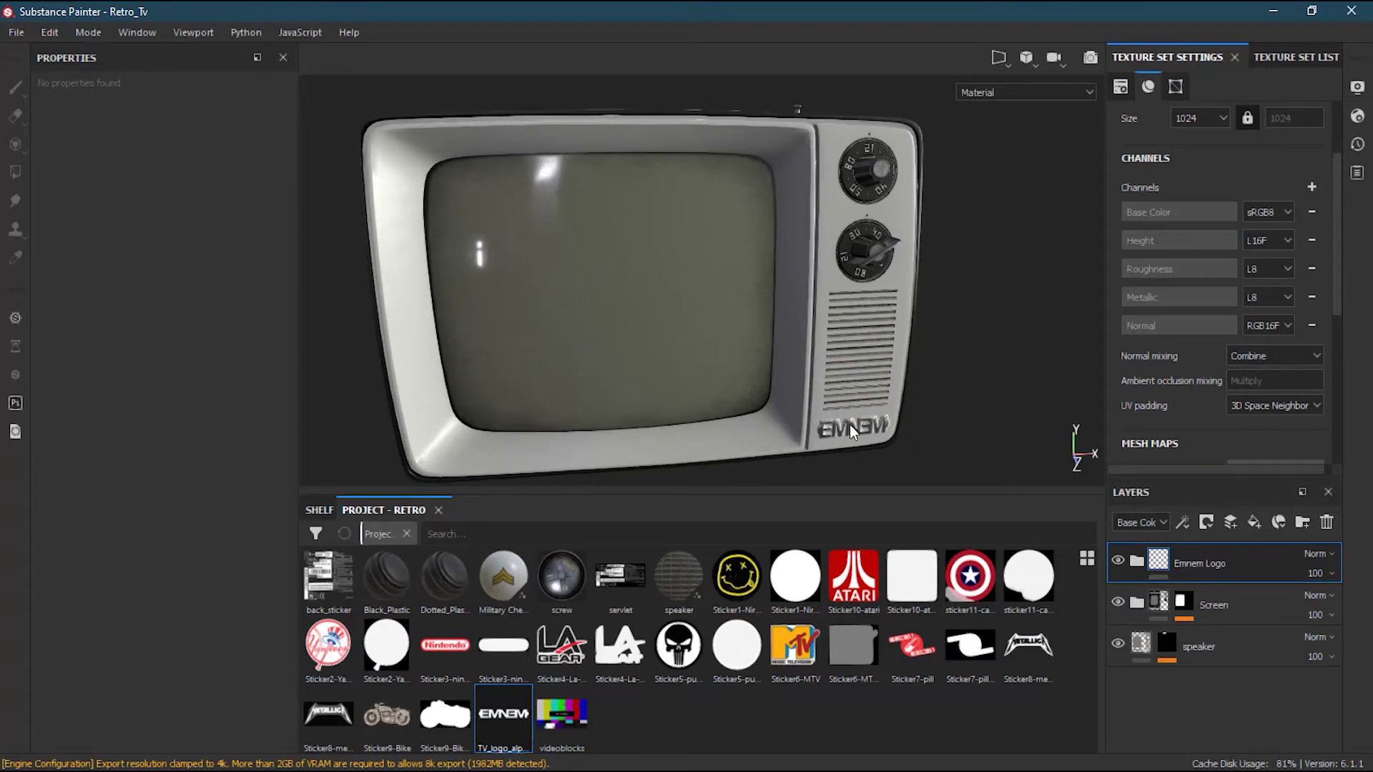
pyautogui.click(1136, 563)
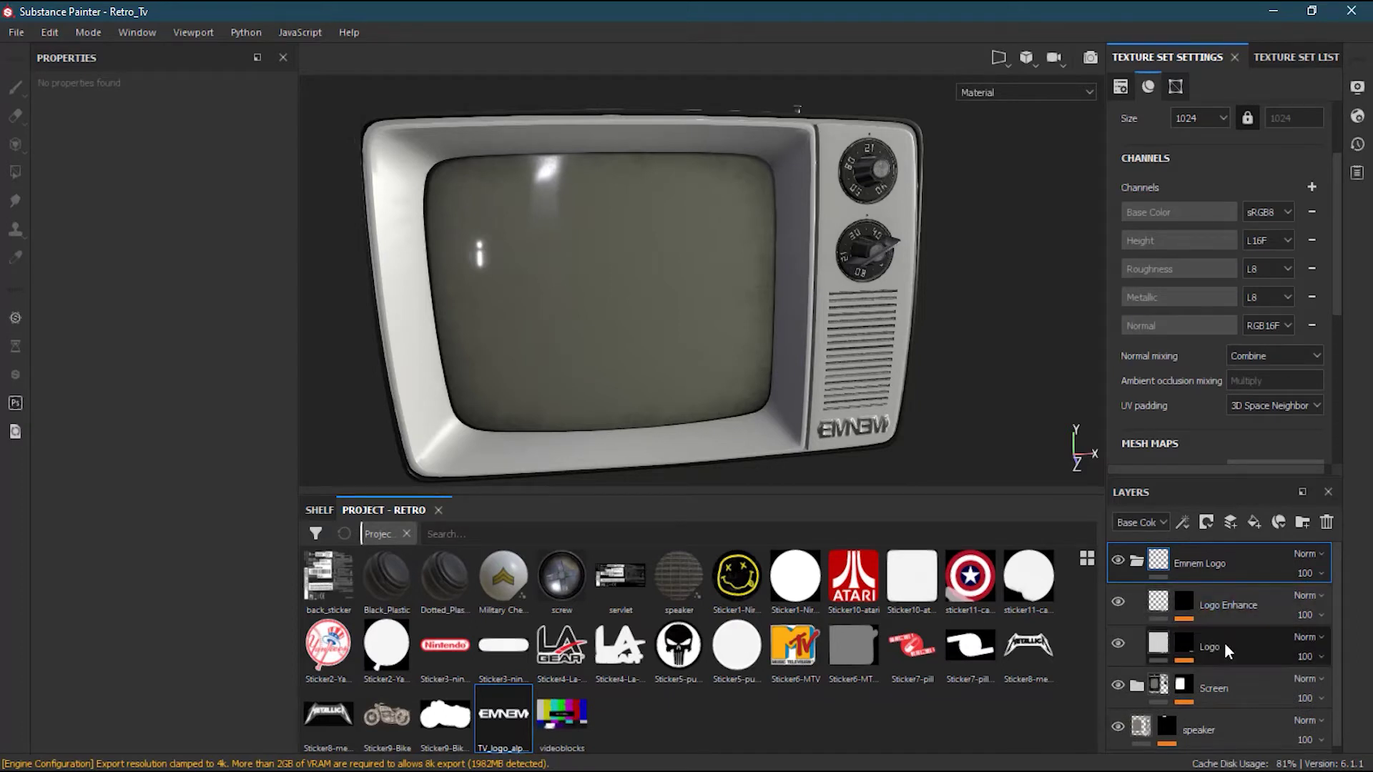
pyautogui.click(1138, 563)
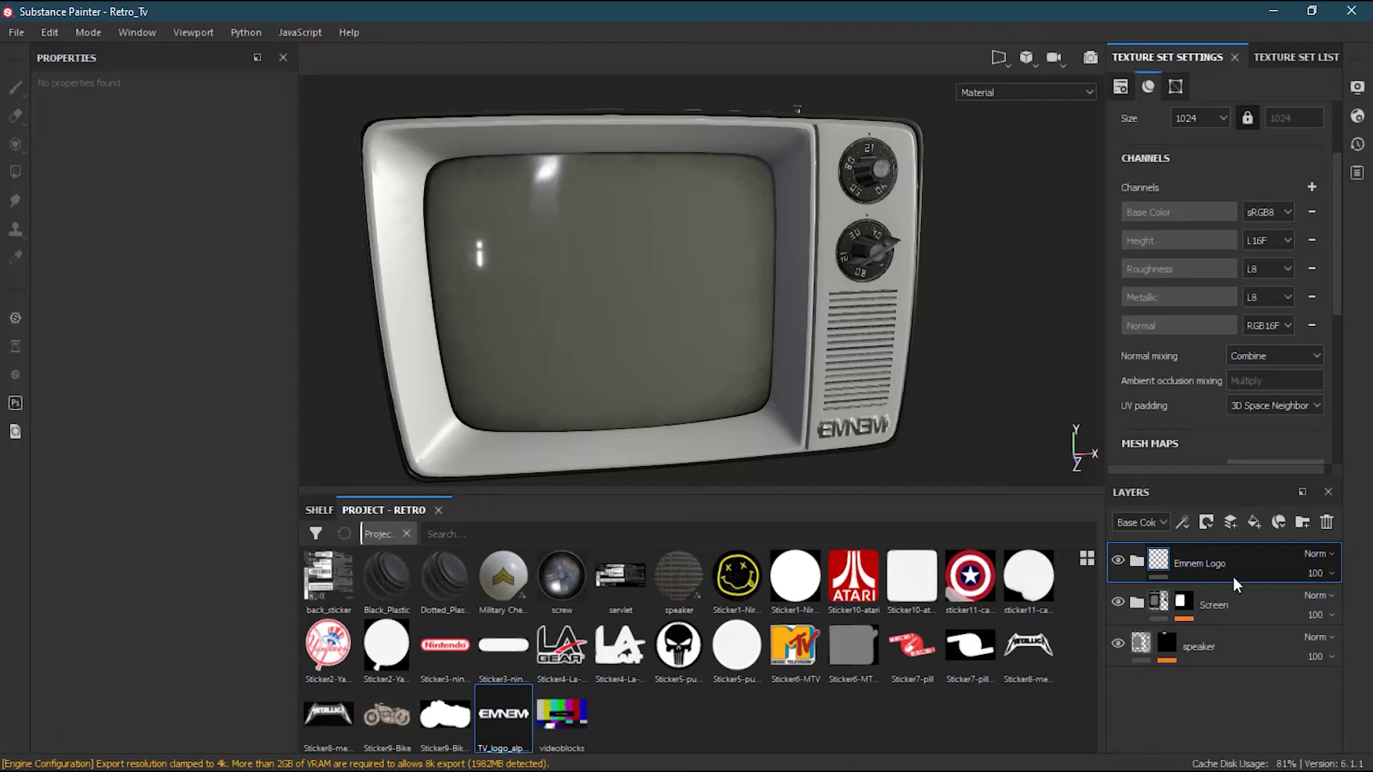
pyautogui.click(1183, 604)
pyautogui.doubleClick(1190, 564)
pyautogui.press('Return')
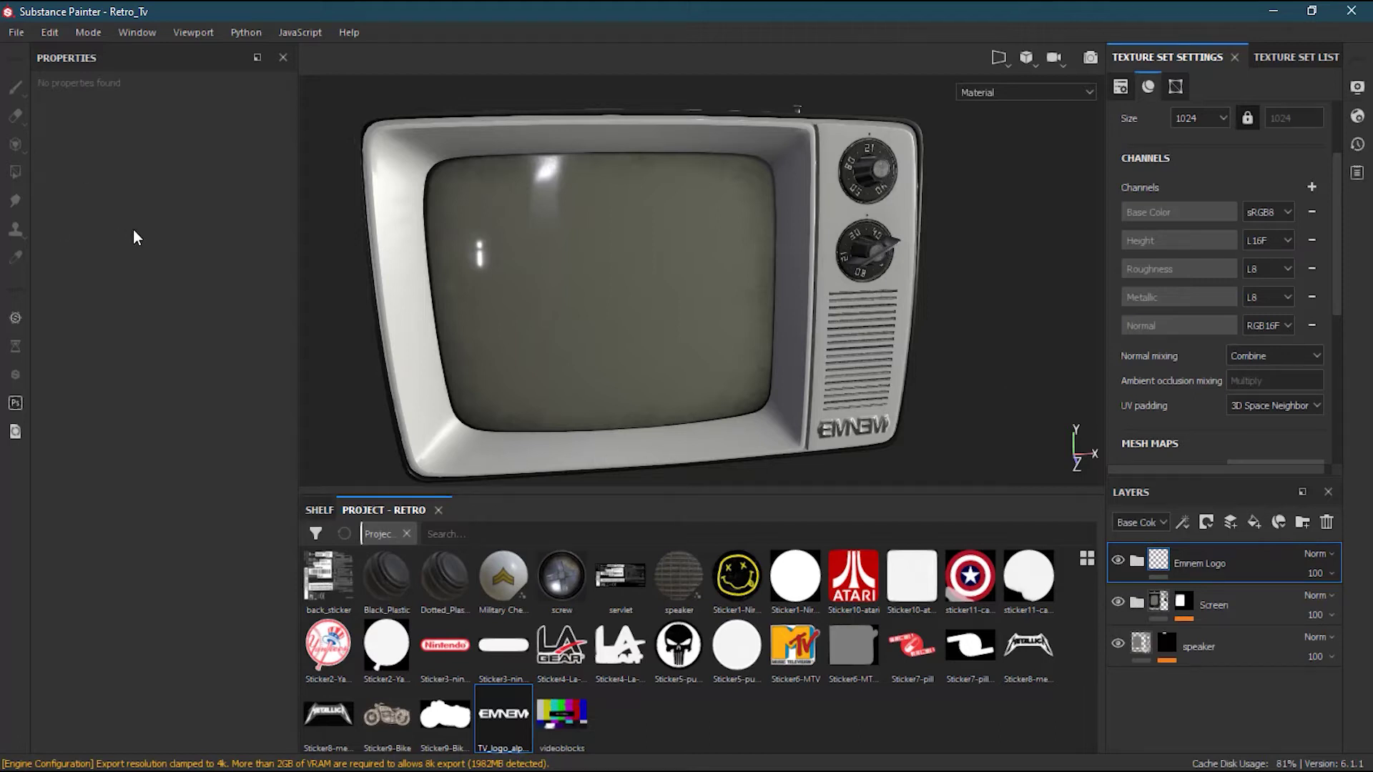
# Search the shelf's brushes for "basic" and select the Basic Soft brush.
pyautogui.click(313, 511)
pyautogui.click(371, 614)
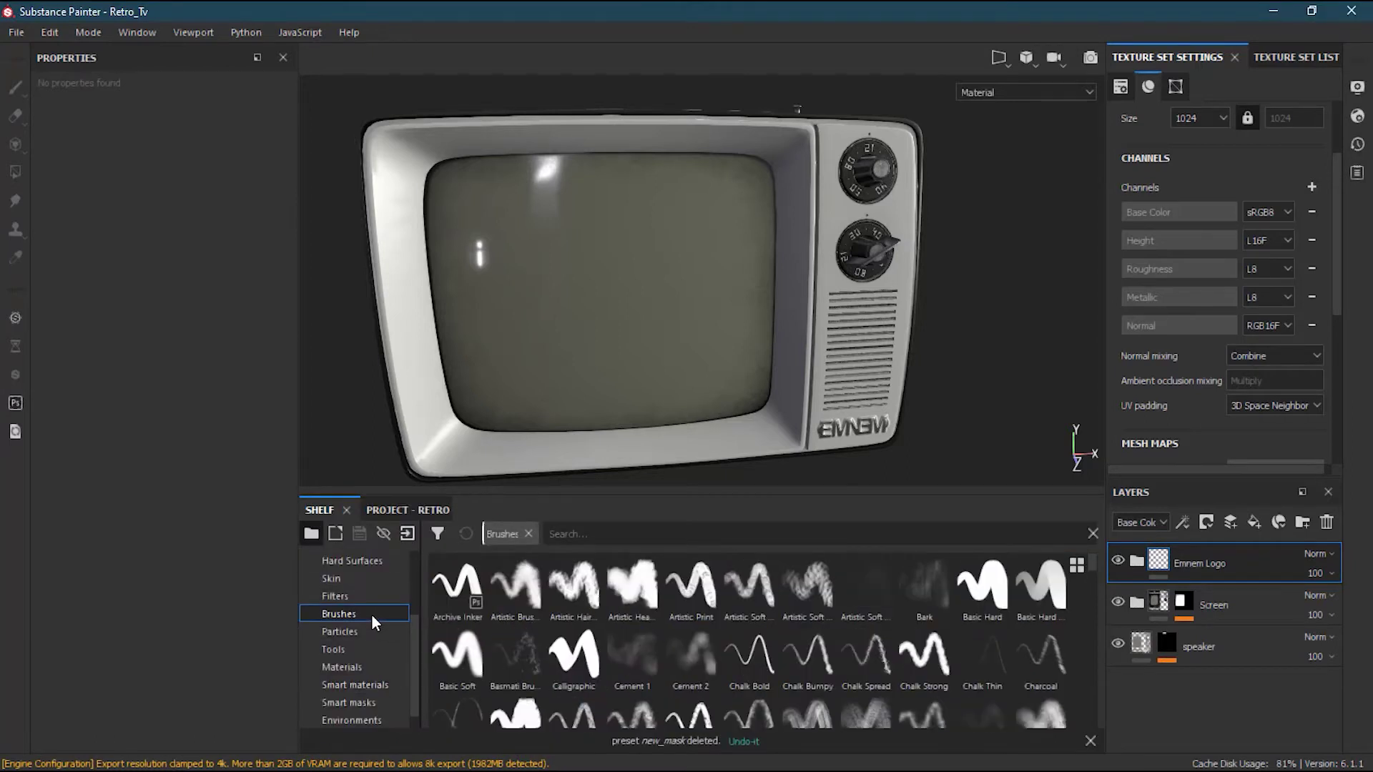
pyautogui.click(600, 536)
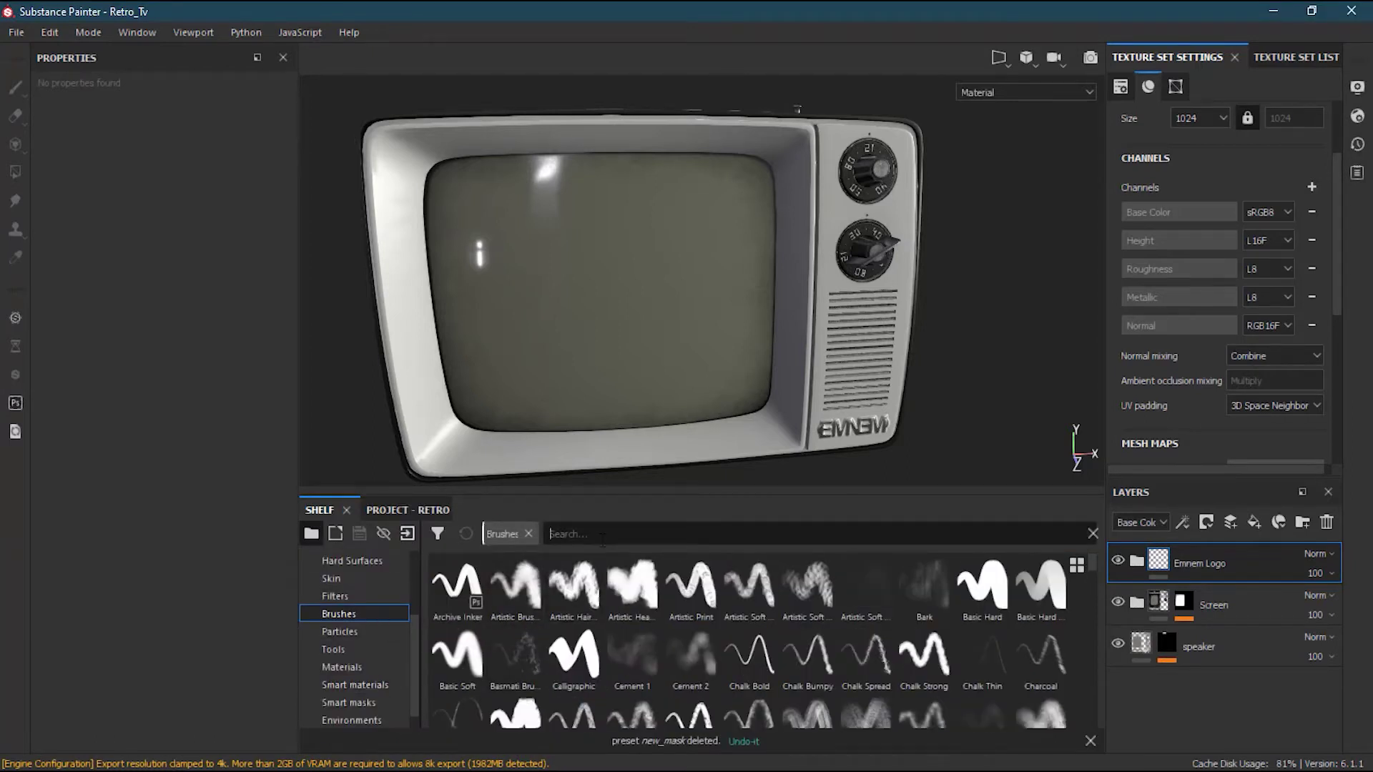
pyautogui.write('basic')
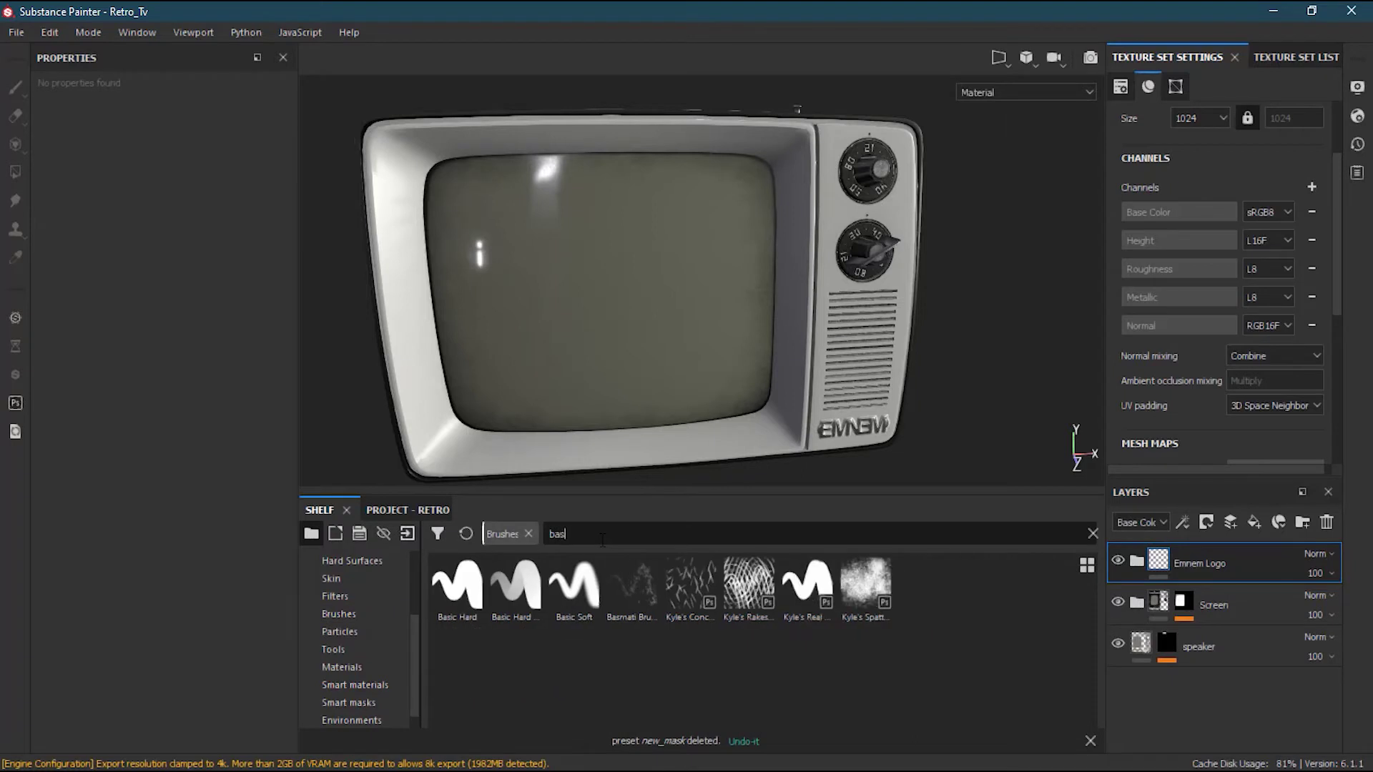
pyautogui.click(576, 594)
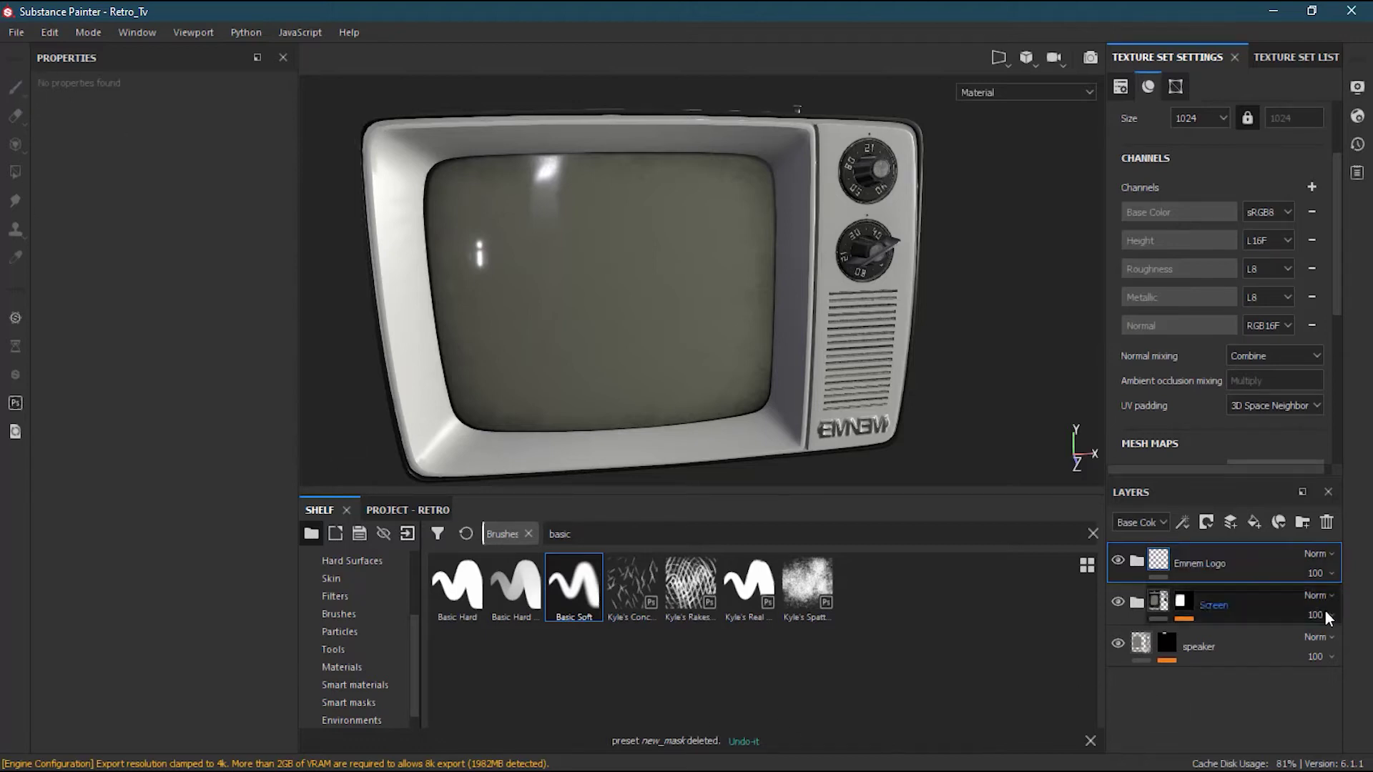
# Add a paint layer above the Emnem Logo folder and remove the Sticker10-atari texture from the brush's base color.
pyautogui.click(1230, 525)
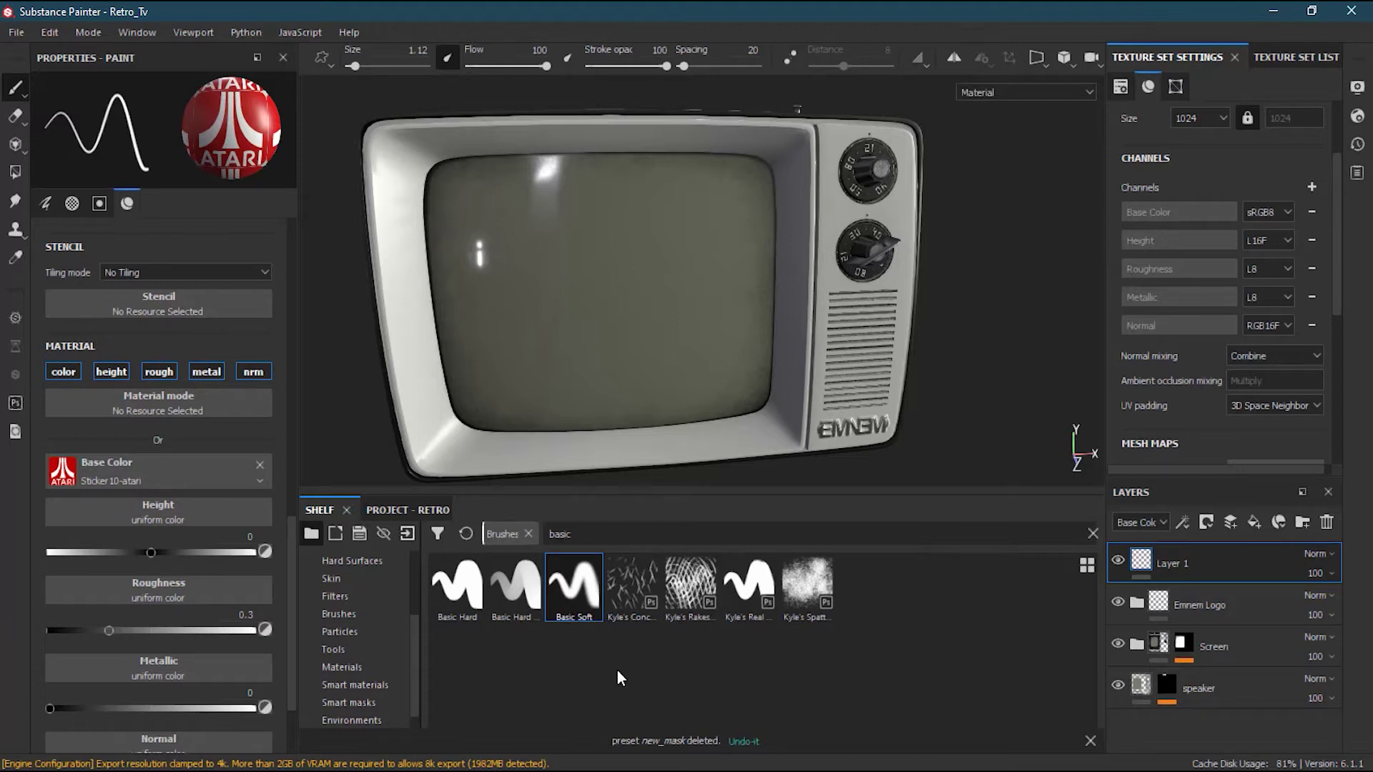
pyautogui.moveTo(571, 593)
pyautogui.mouseDown()
pyautogui.moveTo(658, 591)
pyautogui.moveTo(163, 386)
pyautogui.moveTo(288, 549)
pyautogui.moveTo(294, 585)
pyautogui.moveTo(289, 251)
pyautogui.moveTo(287, 533)
pyautogui.mouseUp()
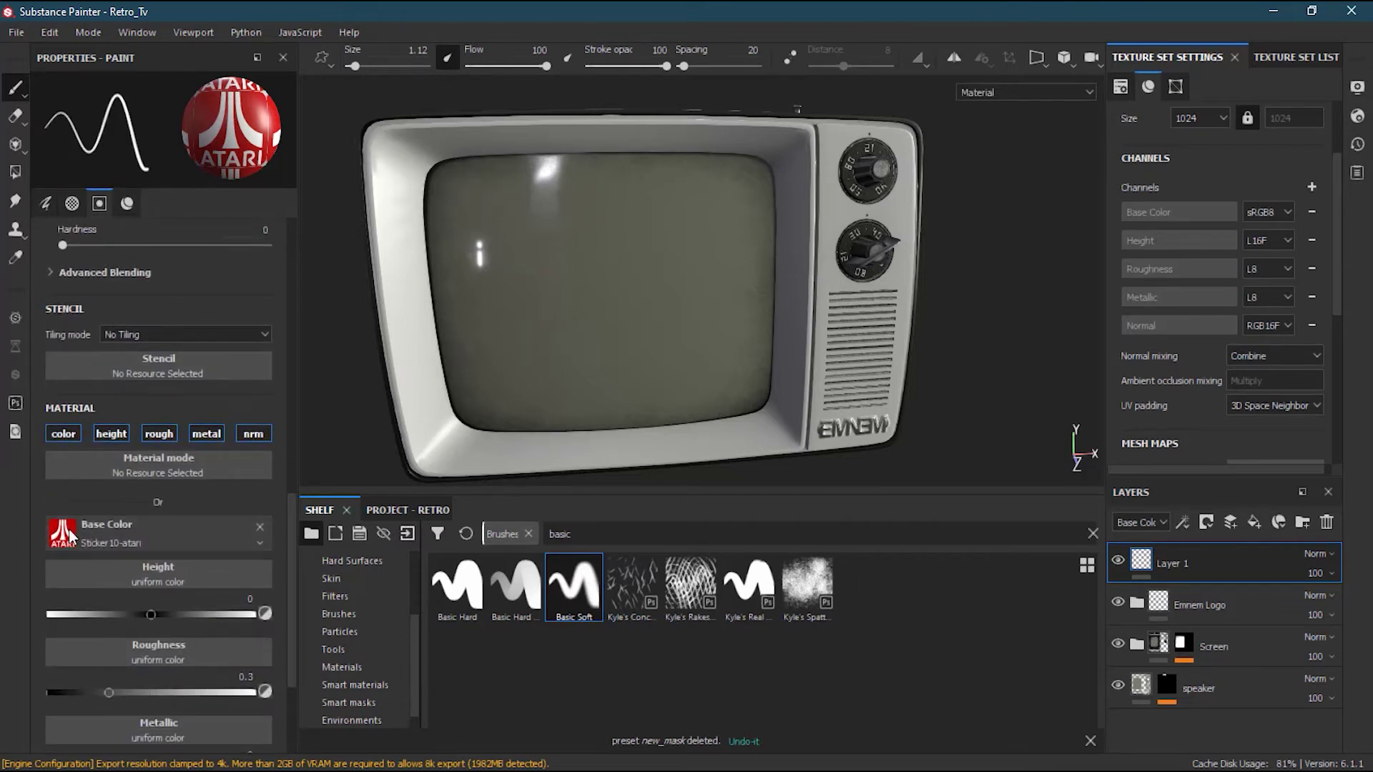
pyautogui.click(262, 526)
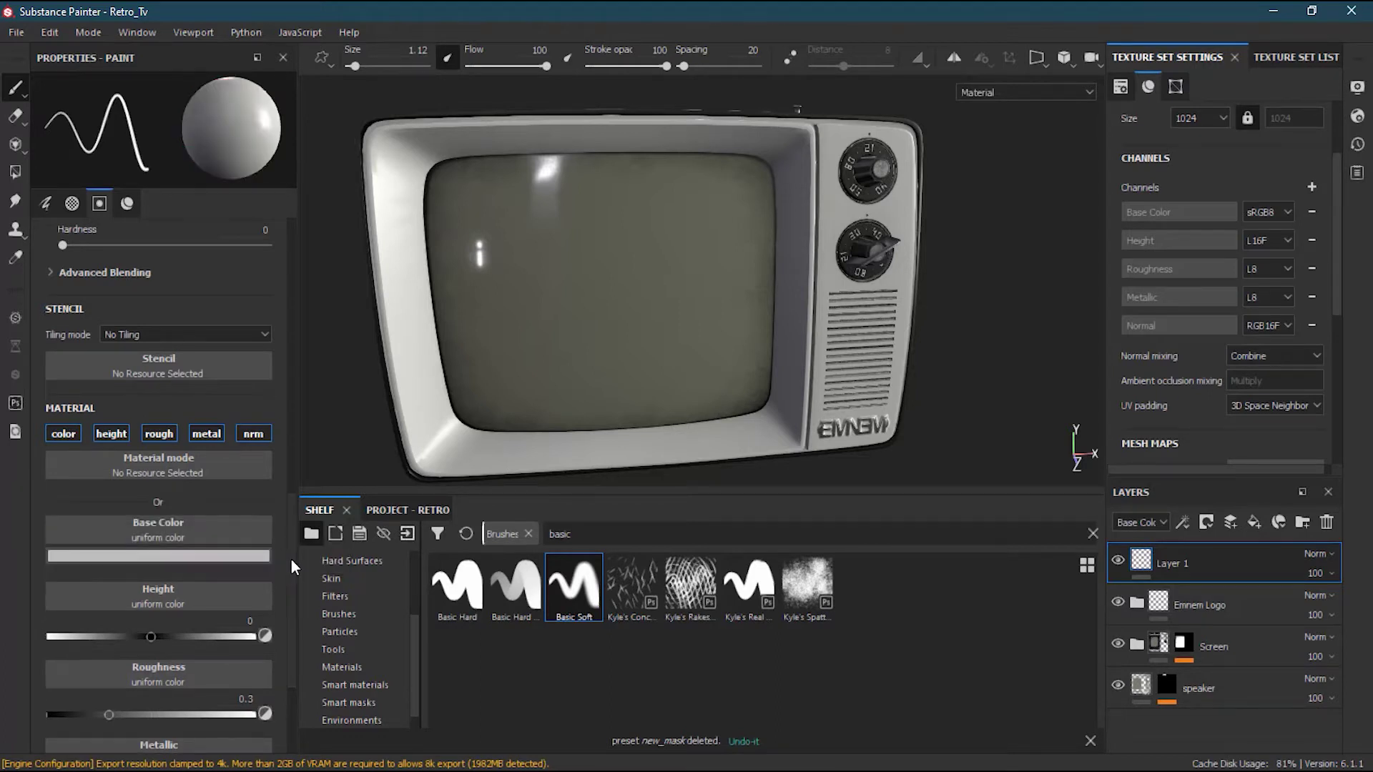
pyautogui.moveTo(291, 559); pyautogui.dragTo(296, 265)
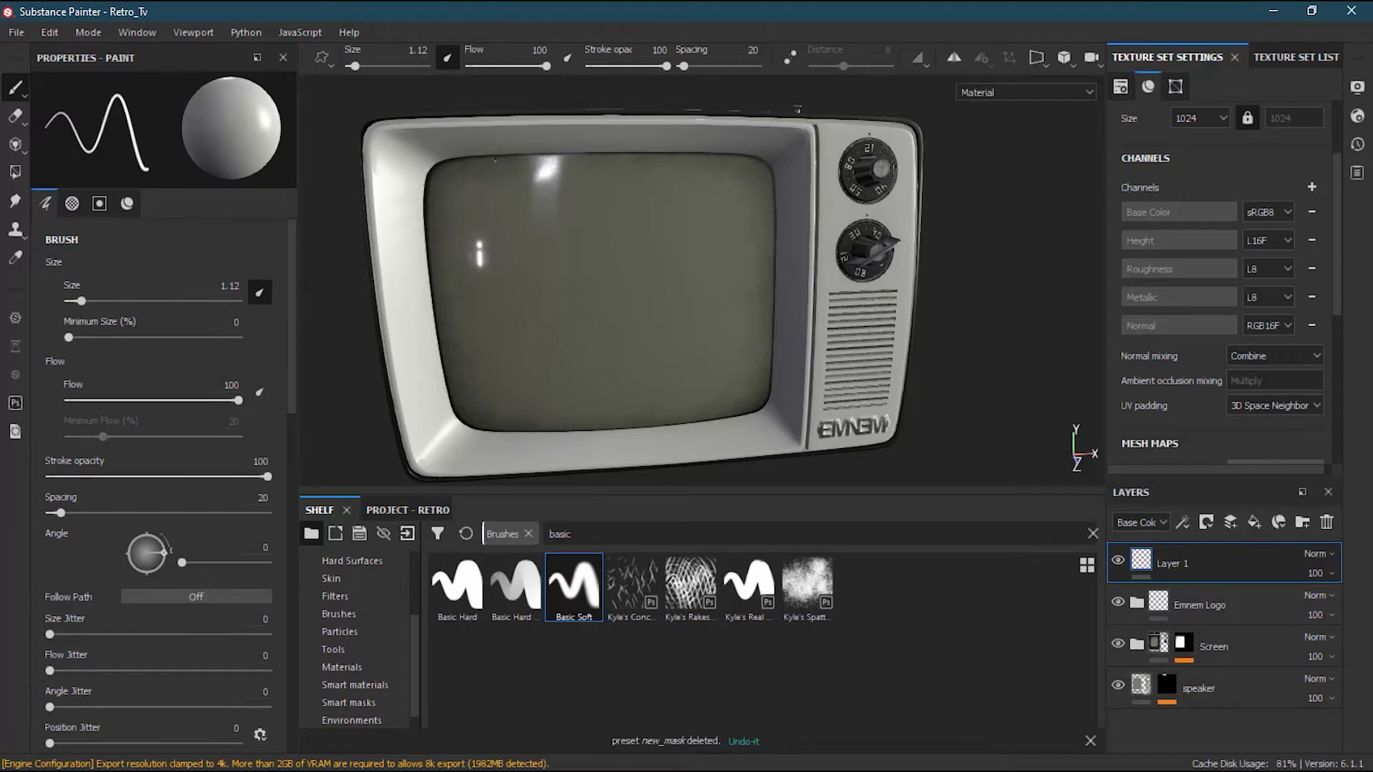
# Adjust the brush over the TV's upper surface to size 12.95, angle 338 and hardness 0.19.
pyautogui.keyDown('alt'); pyautogui.moveTo(508, 201); pyautogui.dragTo(563, 303); pyautogui.keyUp('alt')
pyautogui.scroll(4, 711, 233)
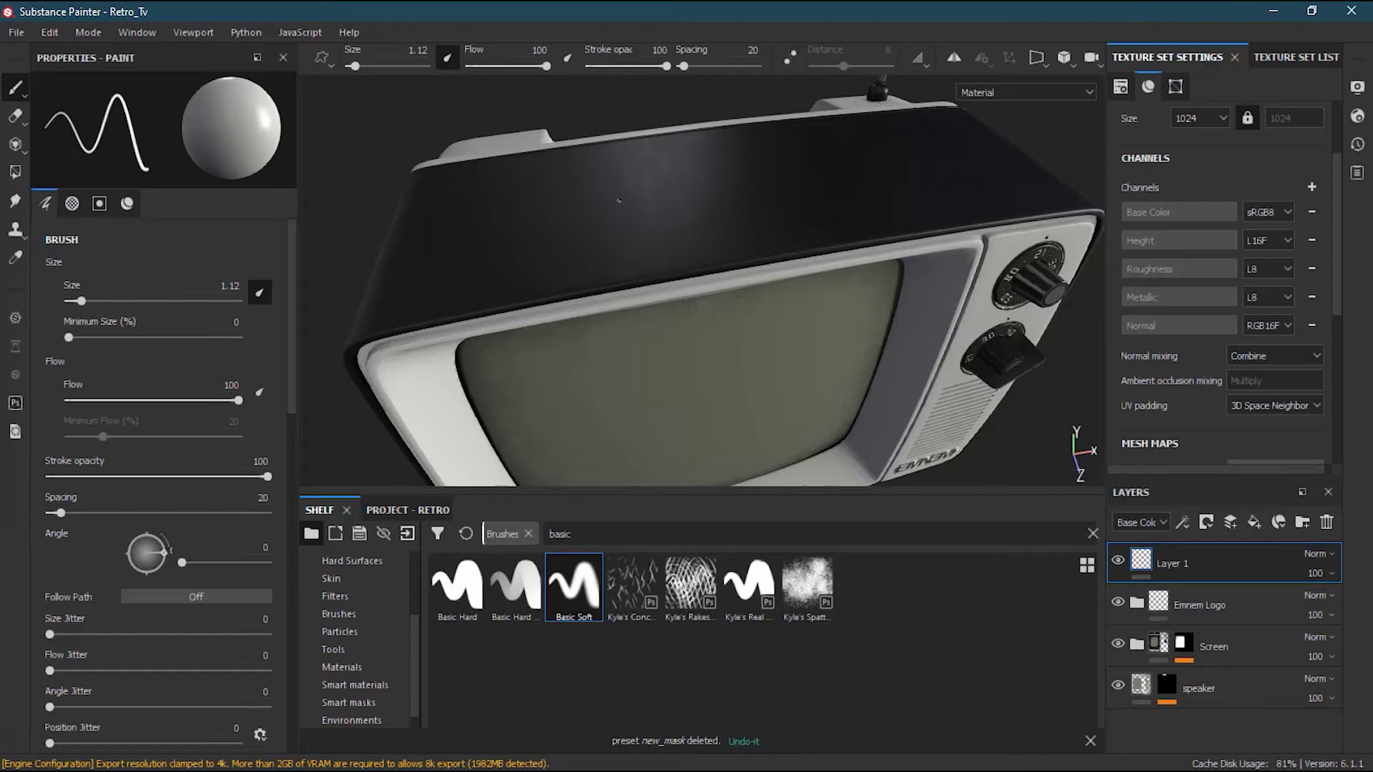
pyautogui.moveTo(577, 208)
pyautogui.keyDown('ctrl'); pyautogui.mouseDown(button='right')
pyautogui.moveTo(629, 208)
pyautogui.moveTo(547, 209)
pyautogui.mouseUp(button='right'); pyautogui.keyUp('ctrl')
pyautogui.keyDown('ctrl'); pyautogui.moveTo(576, 208); pyautogui.dragTo(572, 213); pyautogui.keyUp('ctrl')
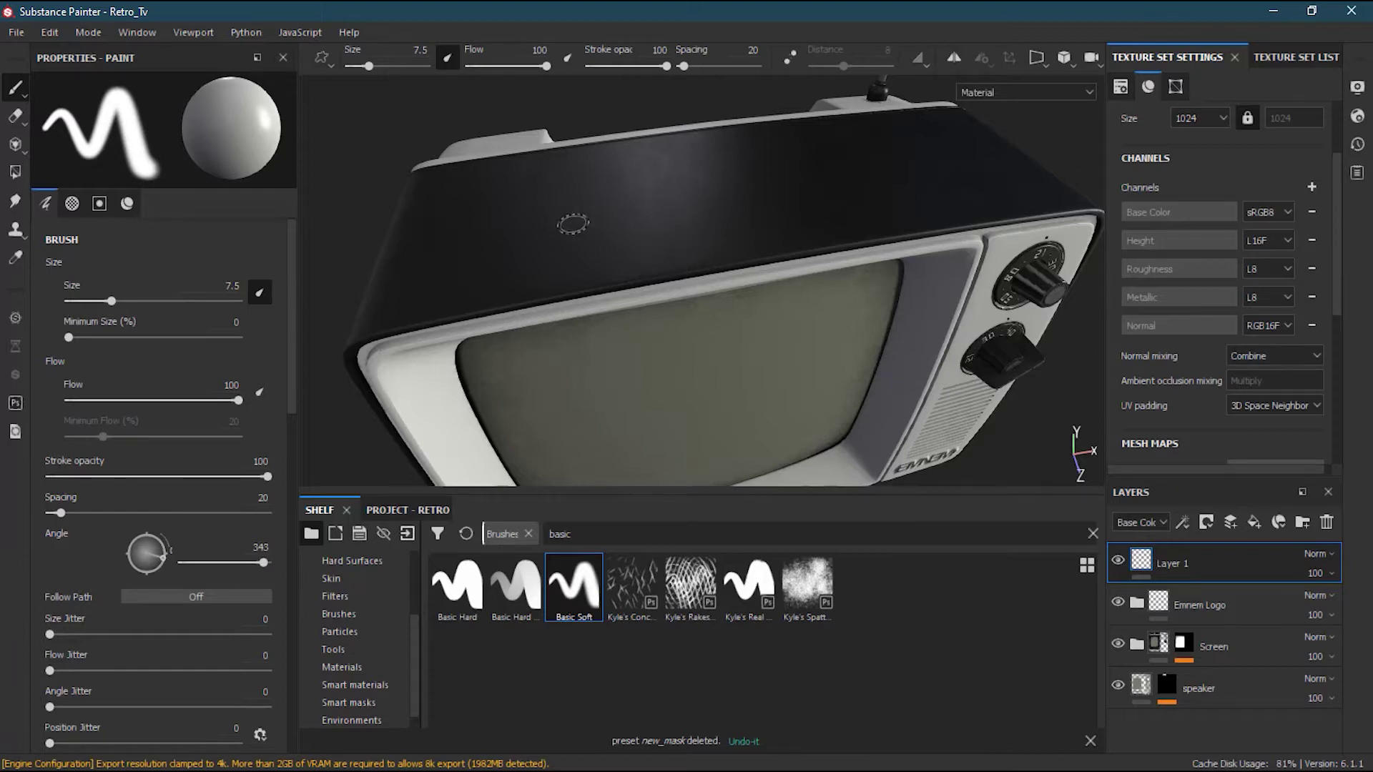
pyautogui.keyDown('ctrl'); pyautogui.moveTo(570, 231); pyautogui.dragTo(570, 230); pyautogui.keyUp('ctrl')
pyautogui.press('ctrl')
pyautogui.keyDown('ctrl'); pyautogui.moveTo(608, 191); pyautogui.dragTo(608, 191); pyautogui.keyUp('ctrl')
pyautogui.keyDown('ctrl'); pyautogui.moveTo(607, 191); pyautogui.dragTo(608, 190, button='right'); pyautogui.keyUp('ctrl')
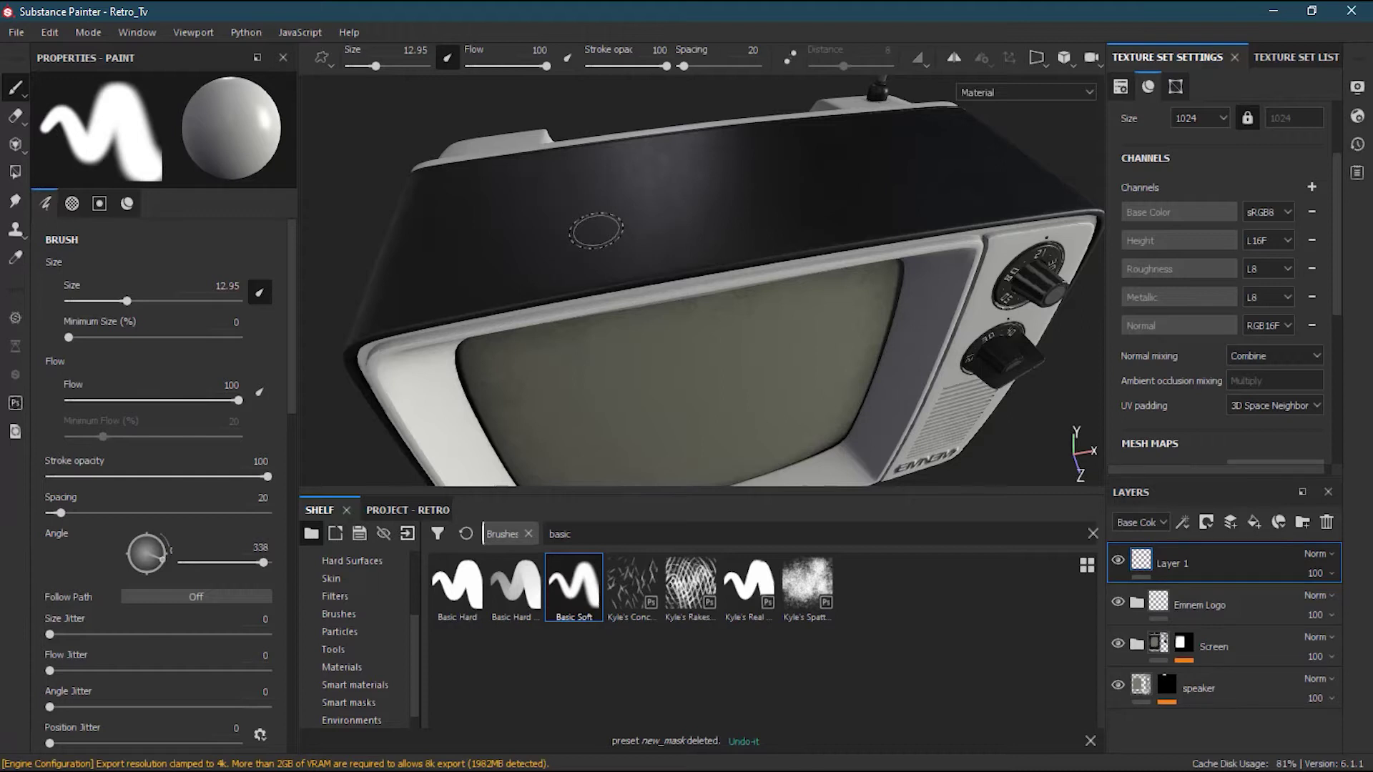
# Delete the empty paint layer from the front casing and add a paint layer above Military Chevron Patch in TV_Middle_Casing.
pyautogui.moveTo(596, 230)
pyautogui.keyDown('alt'); pyautogui.mouseDown()
pyautogui.moveTo(582, 244)
pyautogui.moveTo(615, 220)
pyautogui.mouseUp(); pyautogui.keyUp('alt')
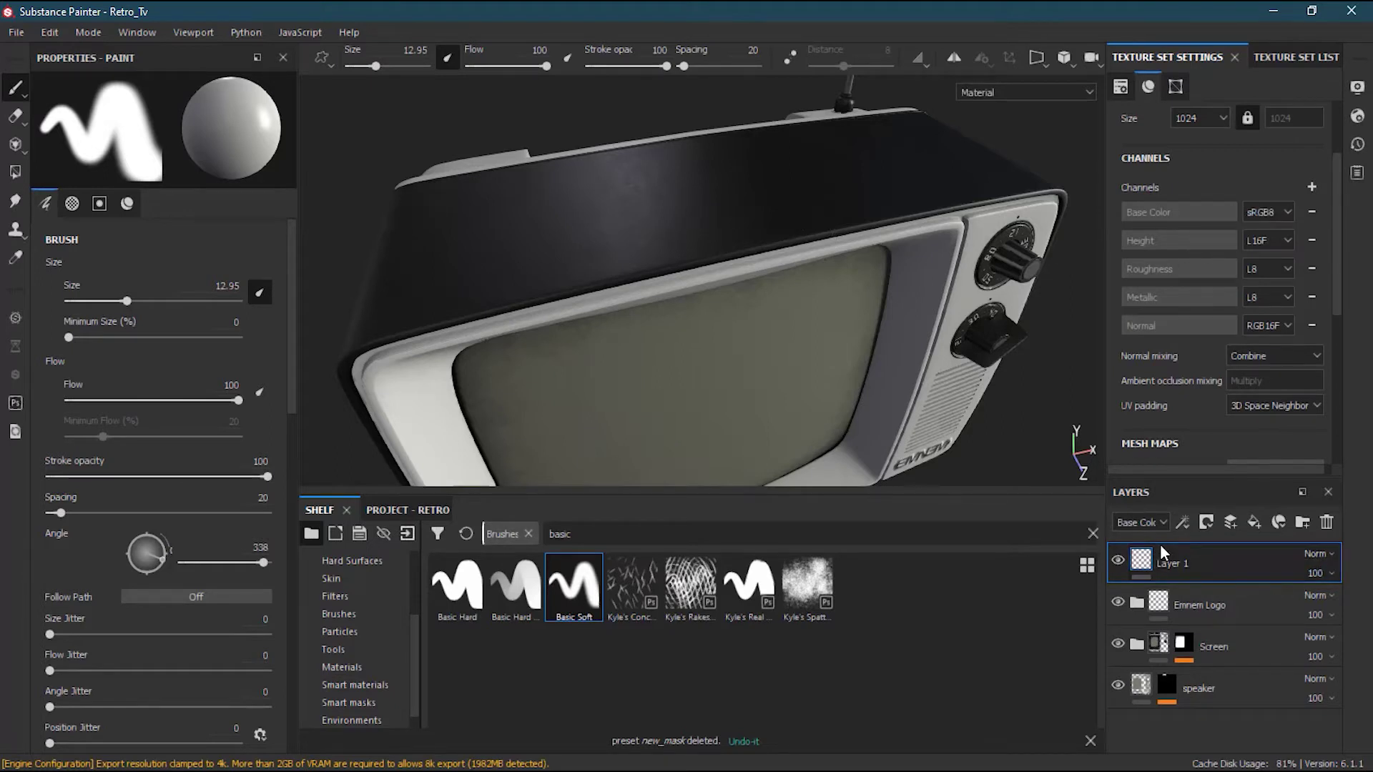
pyautogui.click(1325, 527)
pyautogui.click(1308, 59)
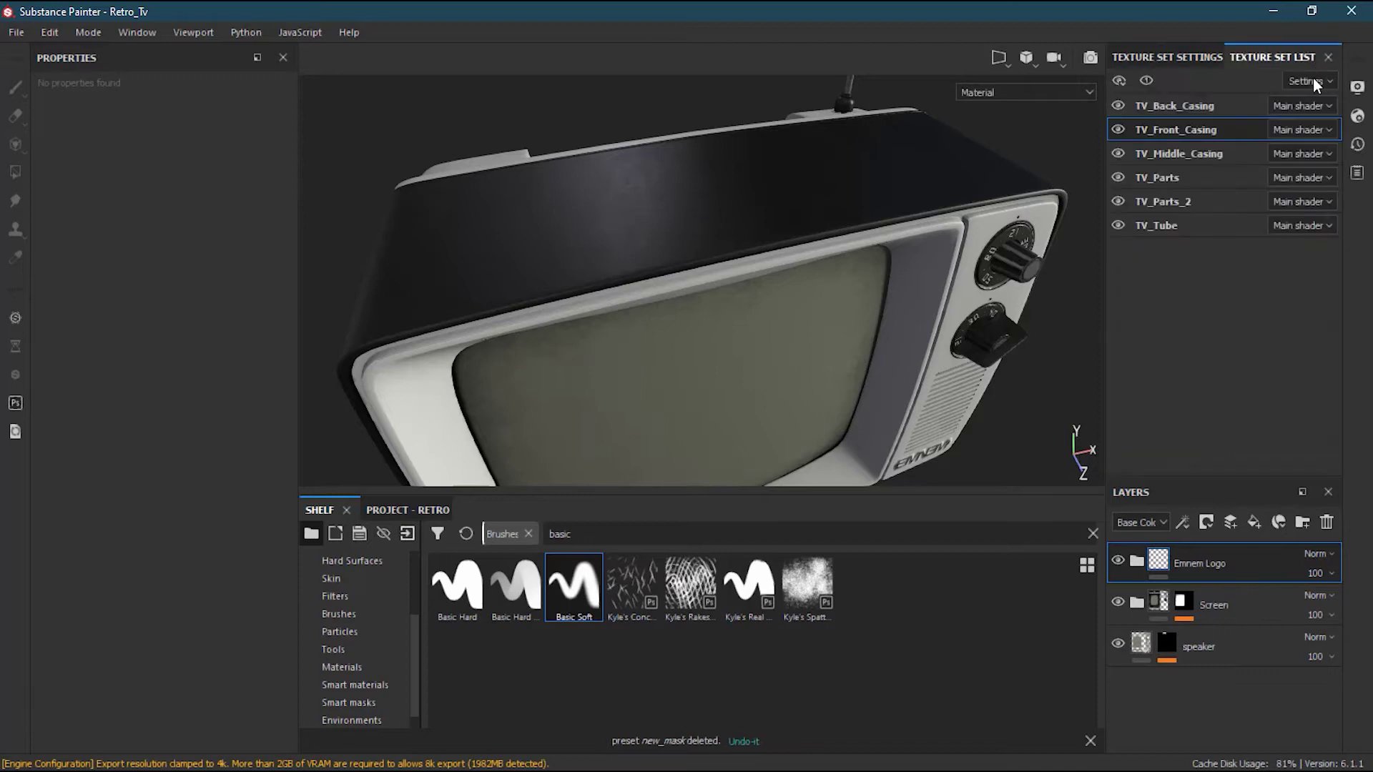
pyautogui.click(1215, 152)
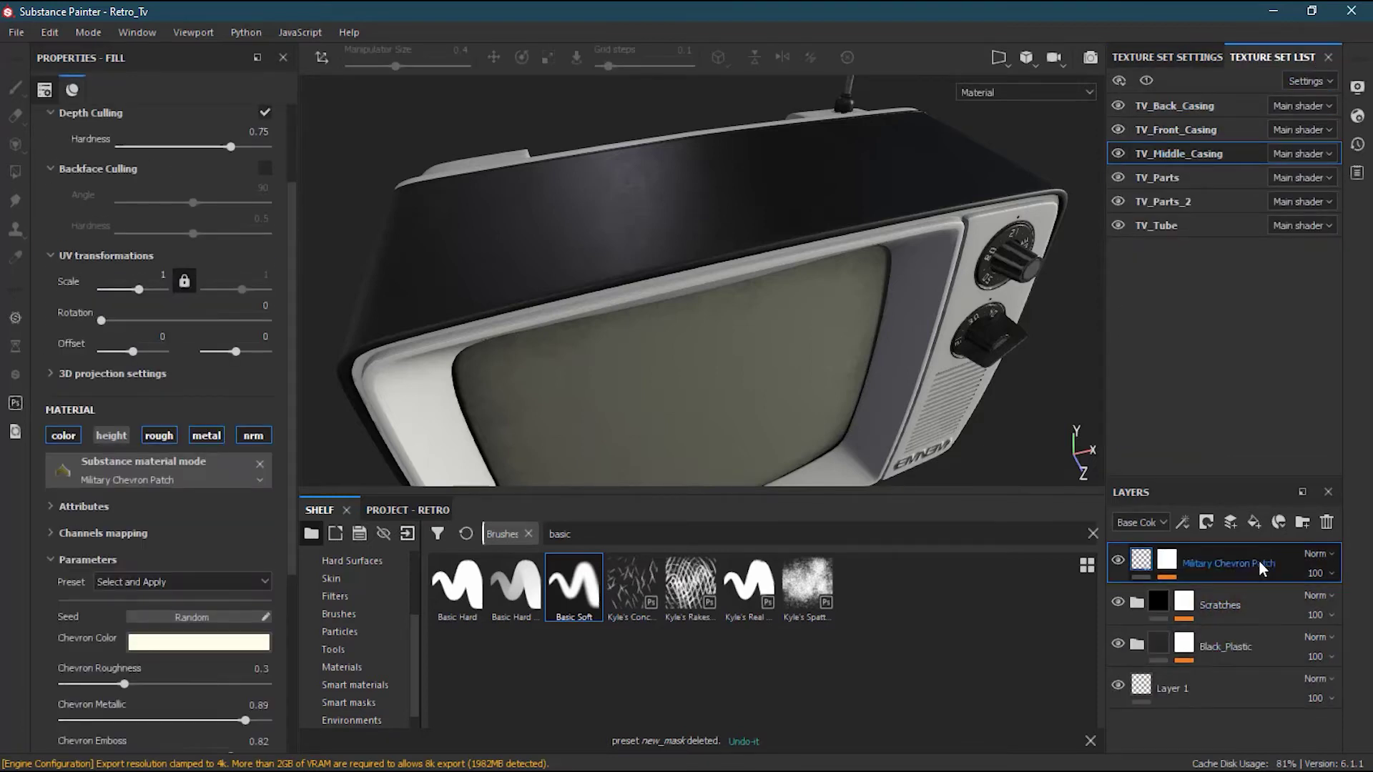
pyautogui.click(1229, 523)
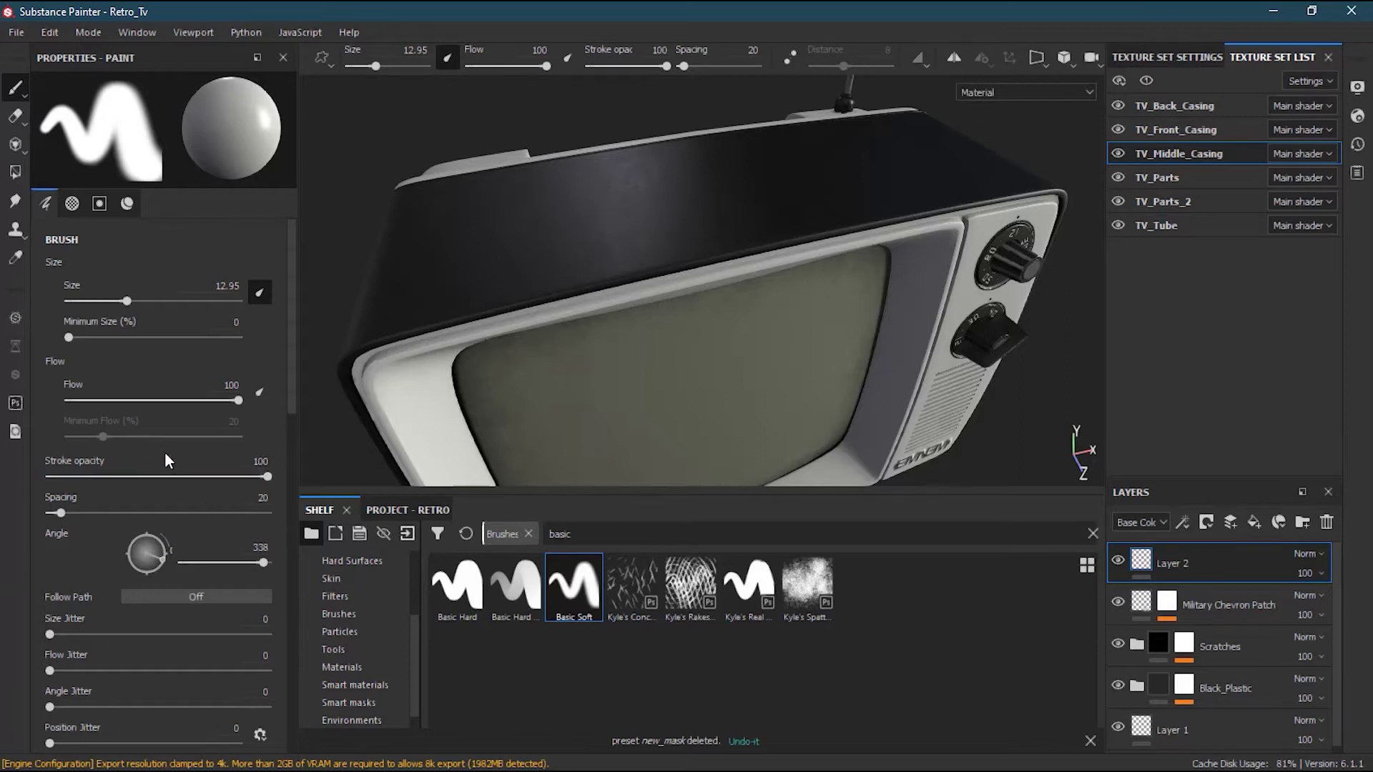
# Paint a few test strokes on the black middle casing with the soft brush and undo them.
pyautogui.moveTo(481, 244); pyautogui.dragTo(614, 145)
pyautogui.moveTo(539, 249)
pyautogui.mouseDown()
pyautogui.moveTo(764, 170)
pyautogui.moveTo(698, 207)
pyautogui.mouseUp()
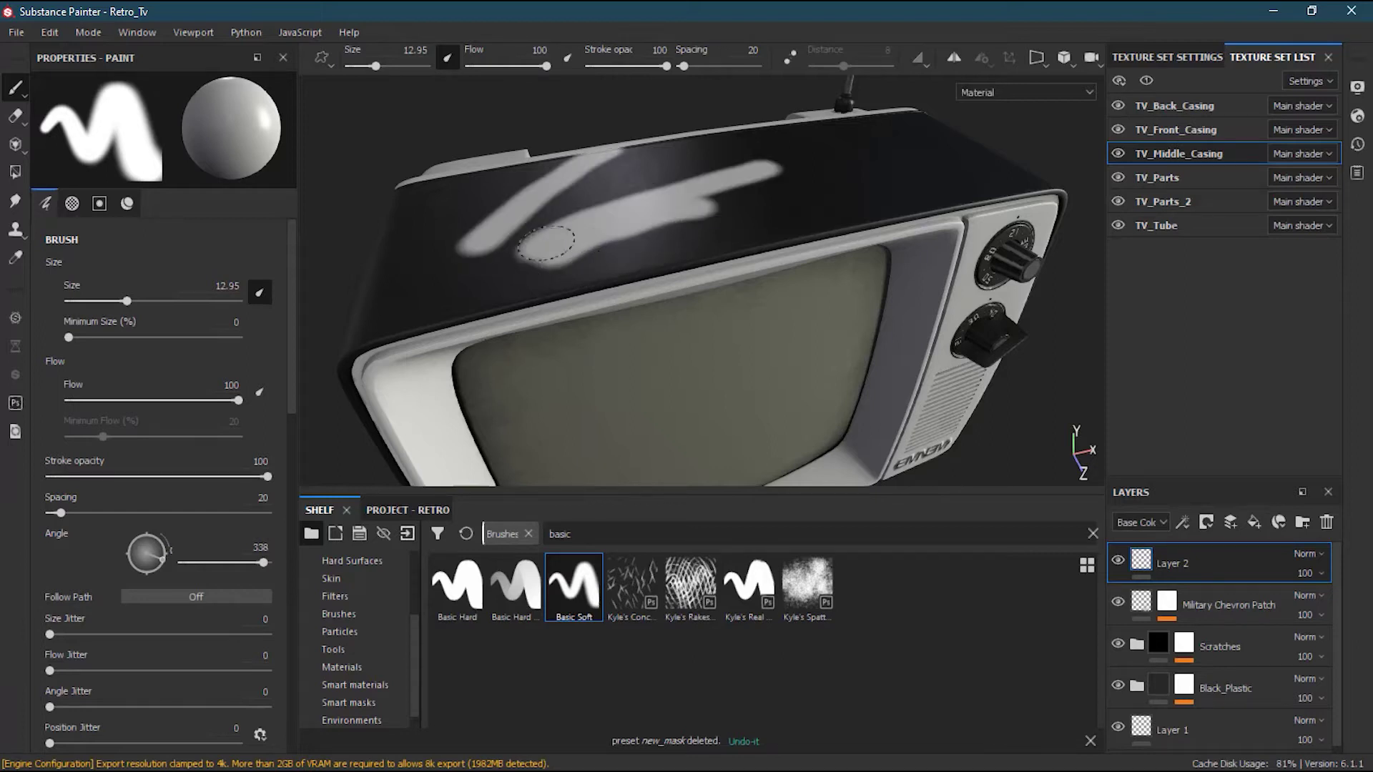
pyautogui.moveTo(572, 207); pyautogui.dragTo(643, 174)
pyautogui.hotkey('ctrl', 'z')
pyautogui.hotkey('ctrl', 'z')
pyautogui.hotkey('ctrl', 'z')
pyautogui.hotkey('ctrl', 'z')
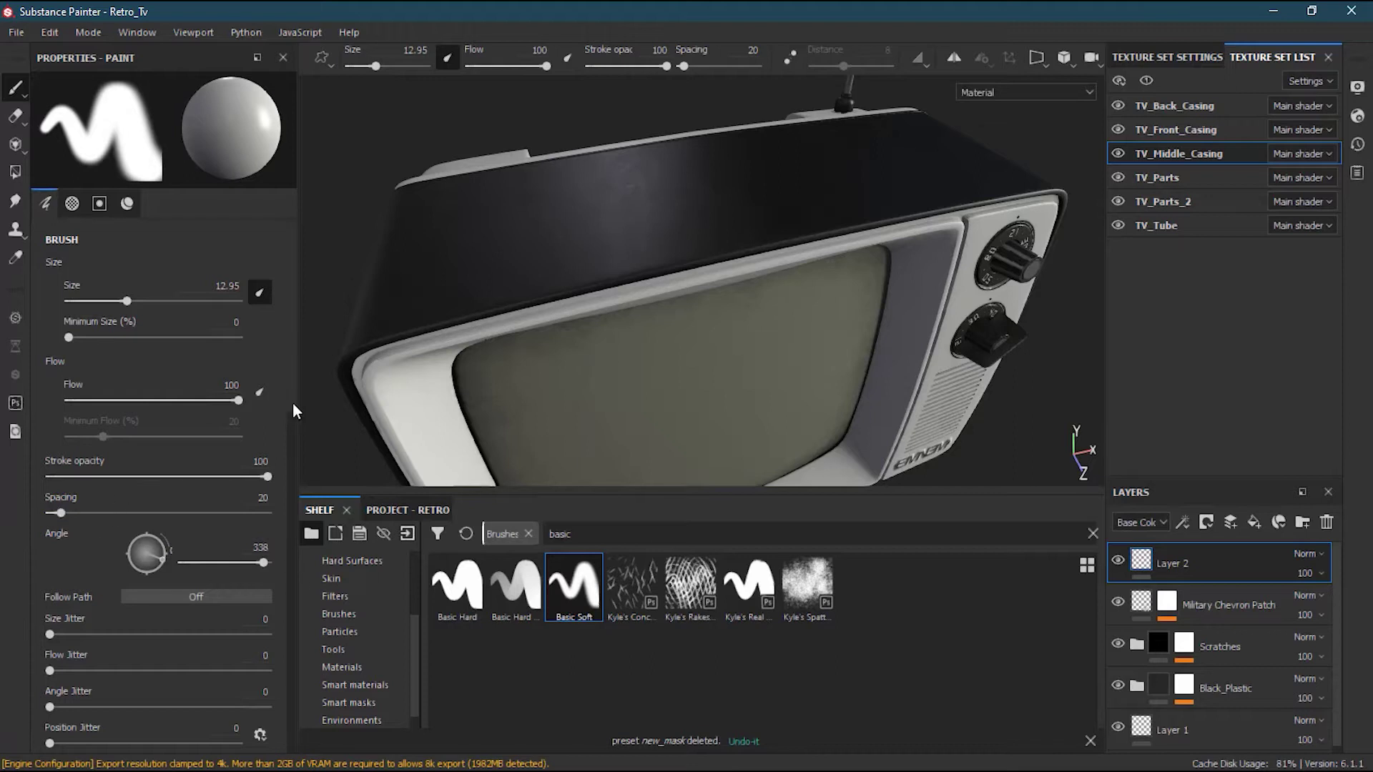
# Set the brush's Size Jitter to 83 and paint a wavy test stroke across the black casing.
pyautogui.scroll(-3, 293, 409)
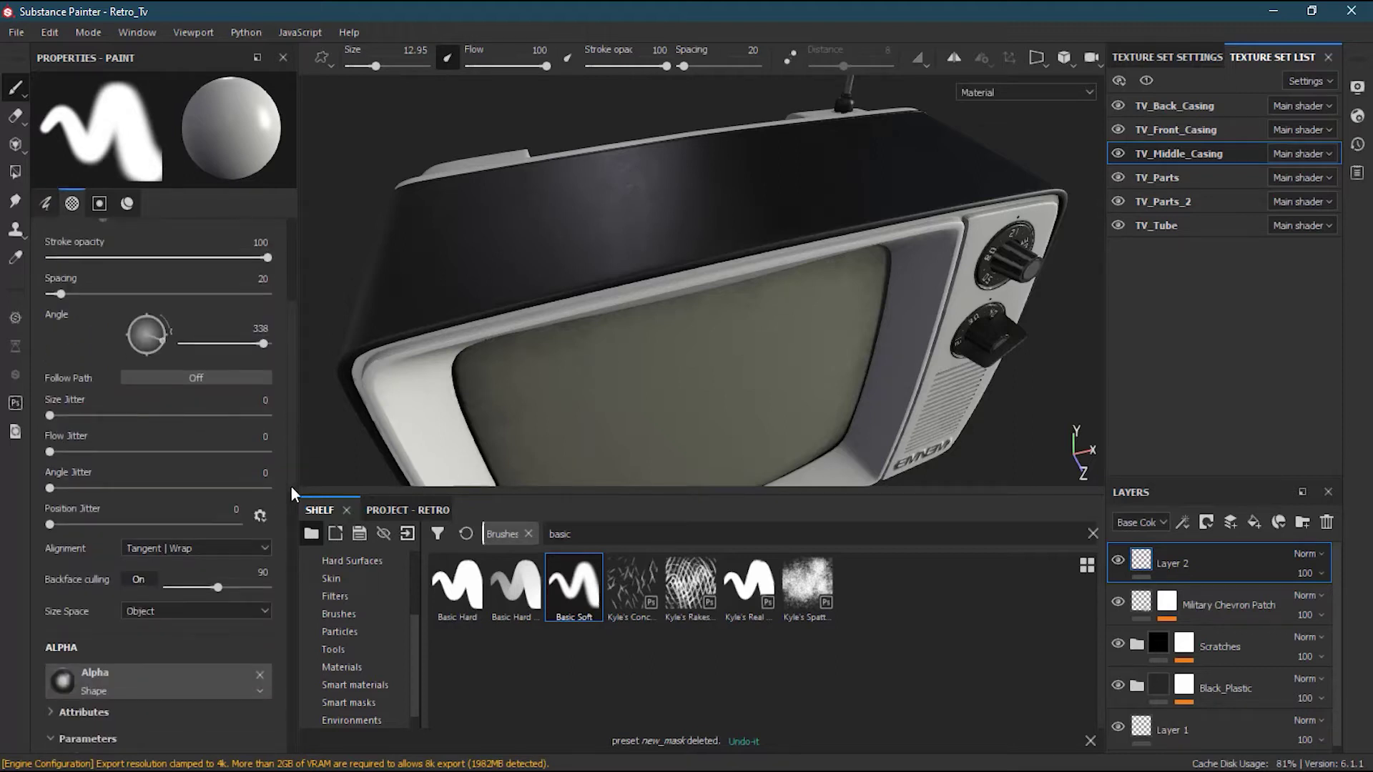
pyautogui.scroll(2, 291, 486)
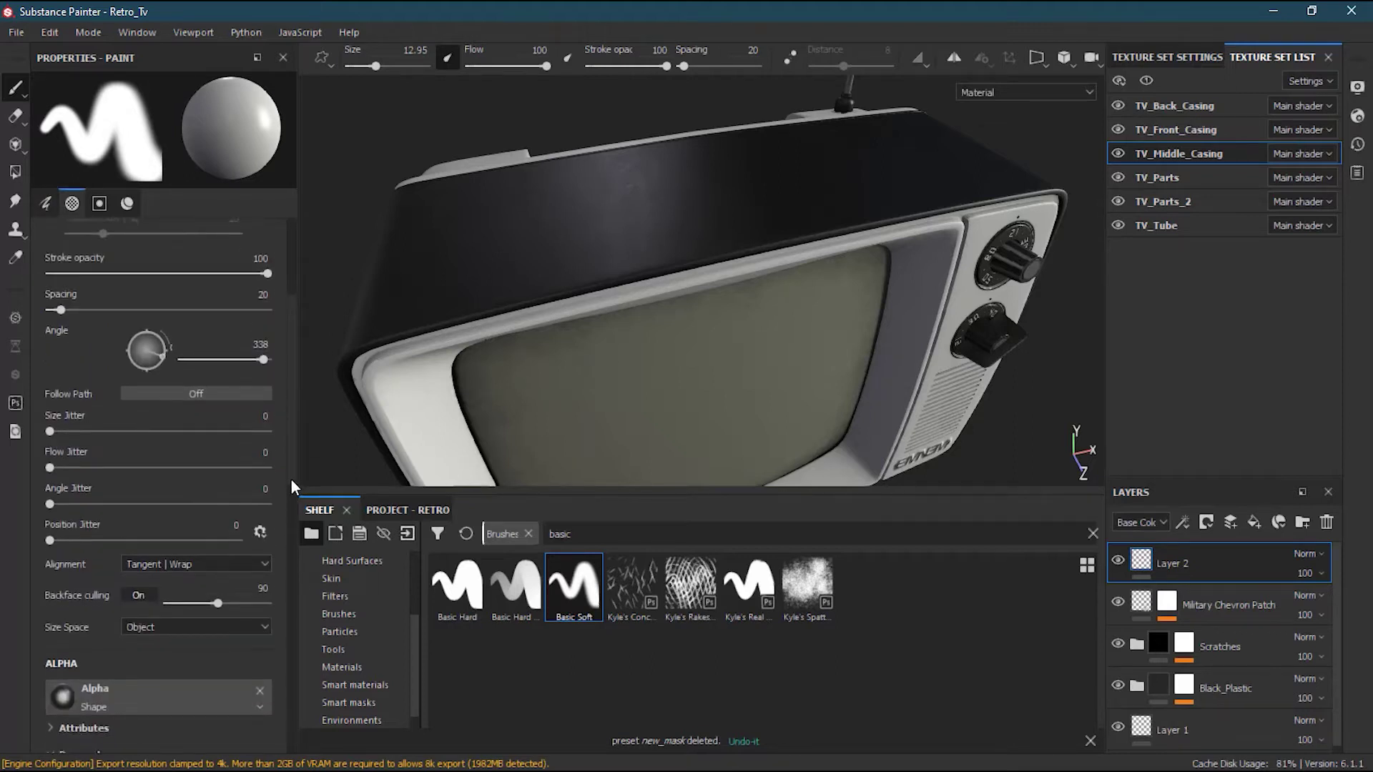
pyautogui.scroll(-1, 293, 468)
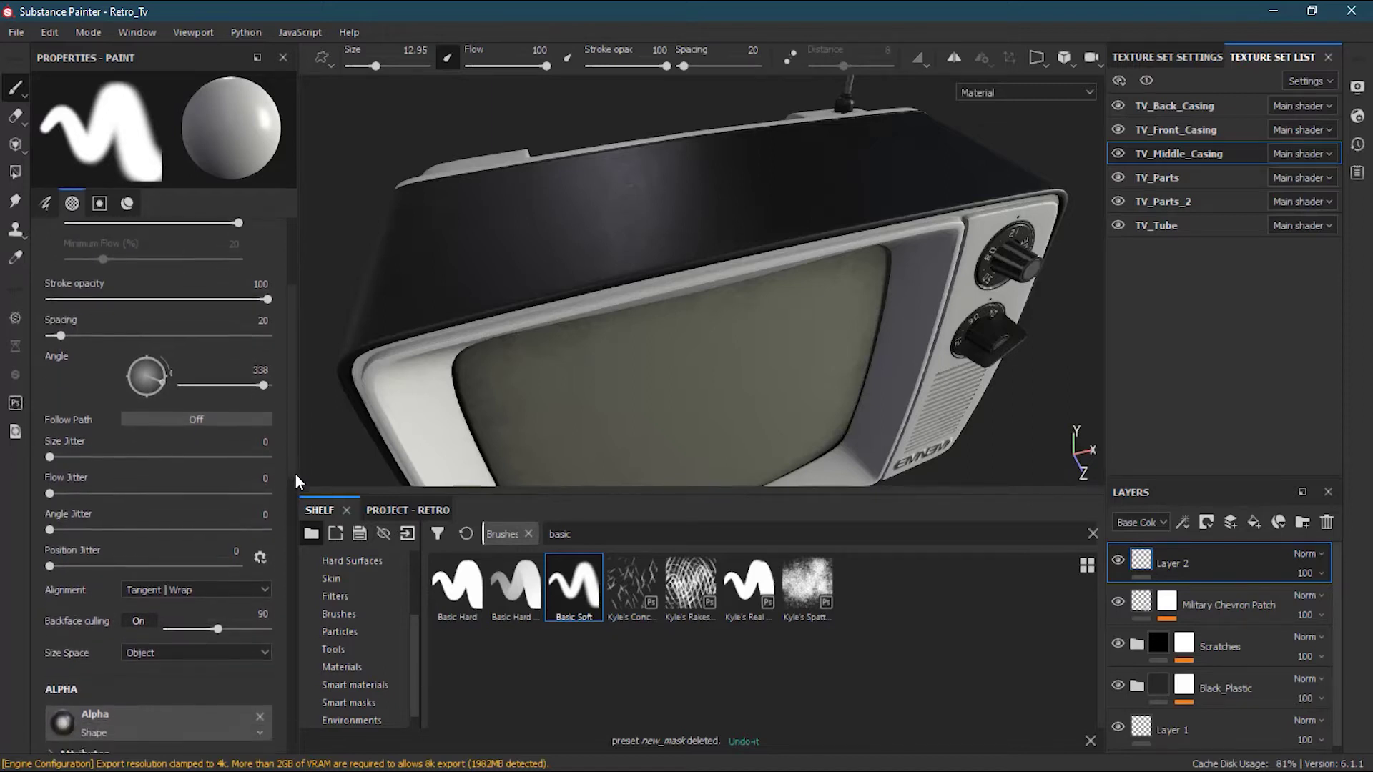
pyautogui.moveTo(50, 436)
pyautogui.mouseDown()
pyautogui.moveTo(250, 435)
pyautogui.moveTo(230, 435)
pyautogui.mouseUp()
pyautogui.moveTo(447, 272)
pyautogui.mouseDown()
pyautogui.moveTo(511, 232)
pyautogui.moveTo(729, 191)
pyautogui.mouseUp()
pyautogui.keyDown('alt'); pyautogui.moveTo(629, 236); pyautogui.dragTo(532, 266); pyautogui.keyUp('alt')
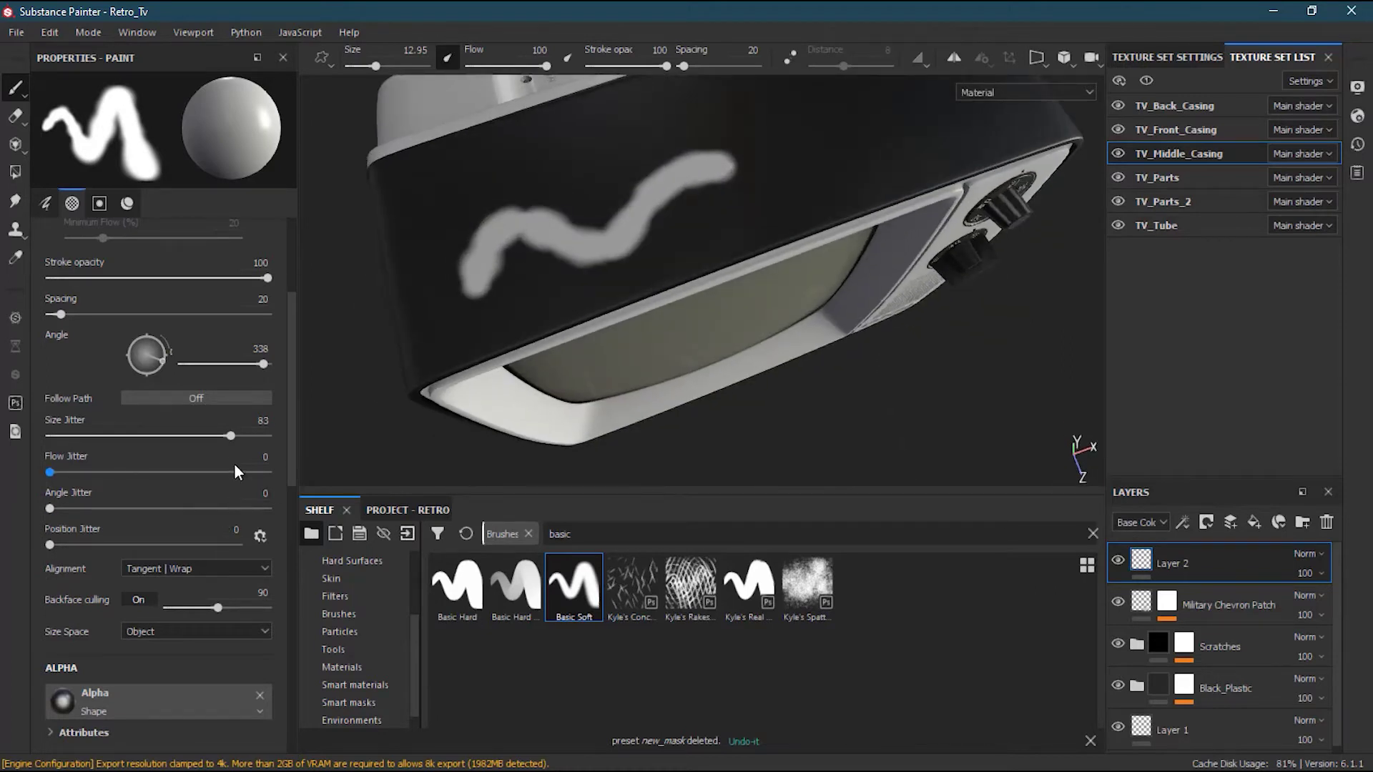
# Reset Size Jitter to 0, paint a comparison stroke beside the jittered one, and undo both strokes.
pyautogui.moveTo(231, 437); pyautogui.dragTo(19, 439)
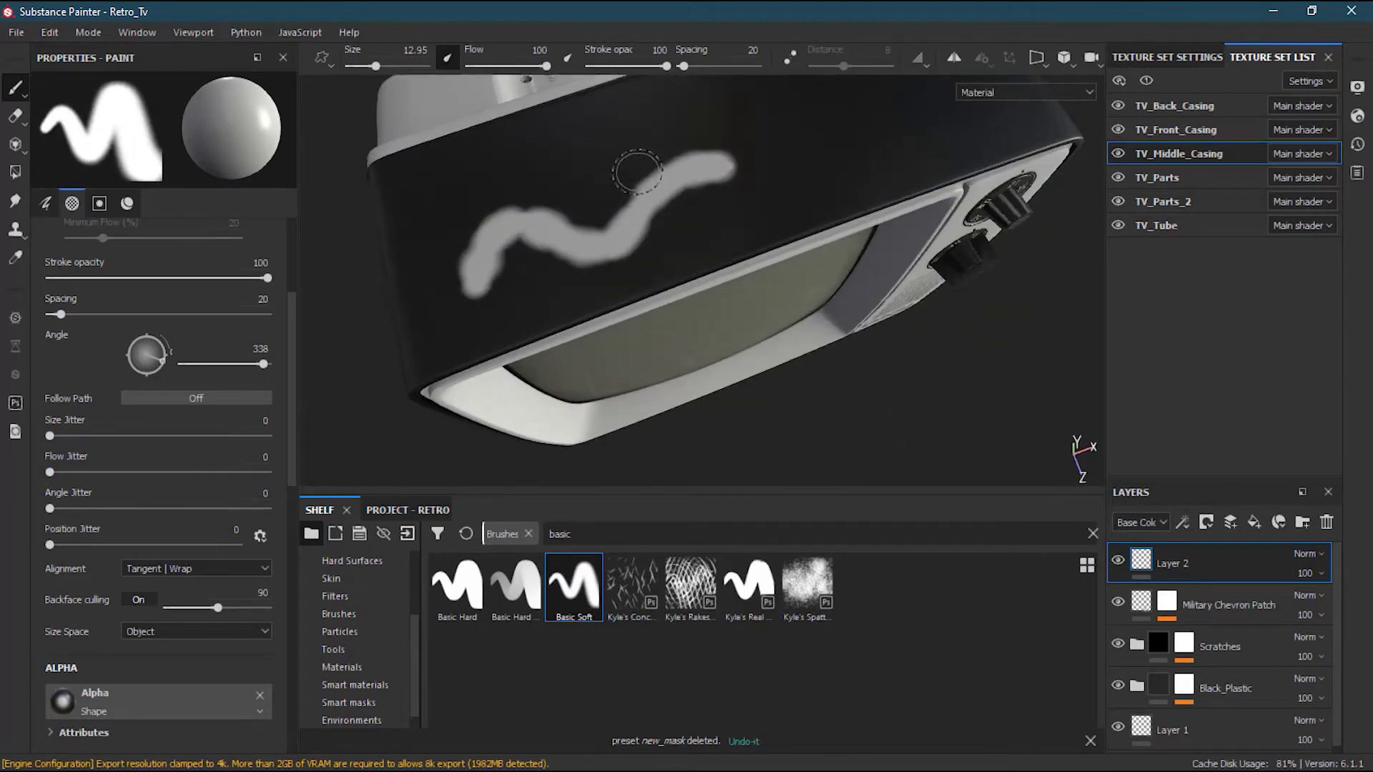
pyautogui.moveTo(527, 202)
pyautogui.mouseDown()
pyautogui.moveTo(629, 159)
pyautogui.moveTo(797, 151)
pyautogui.mouseUp()
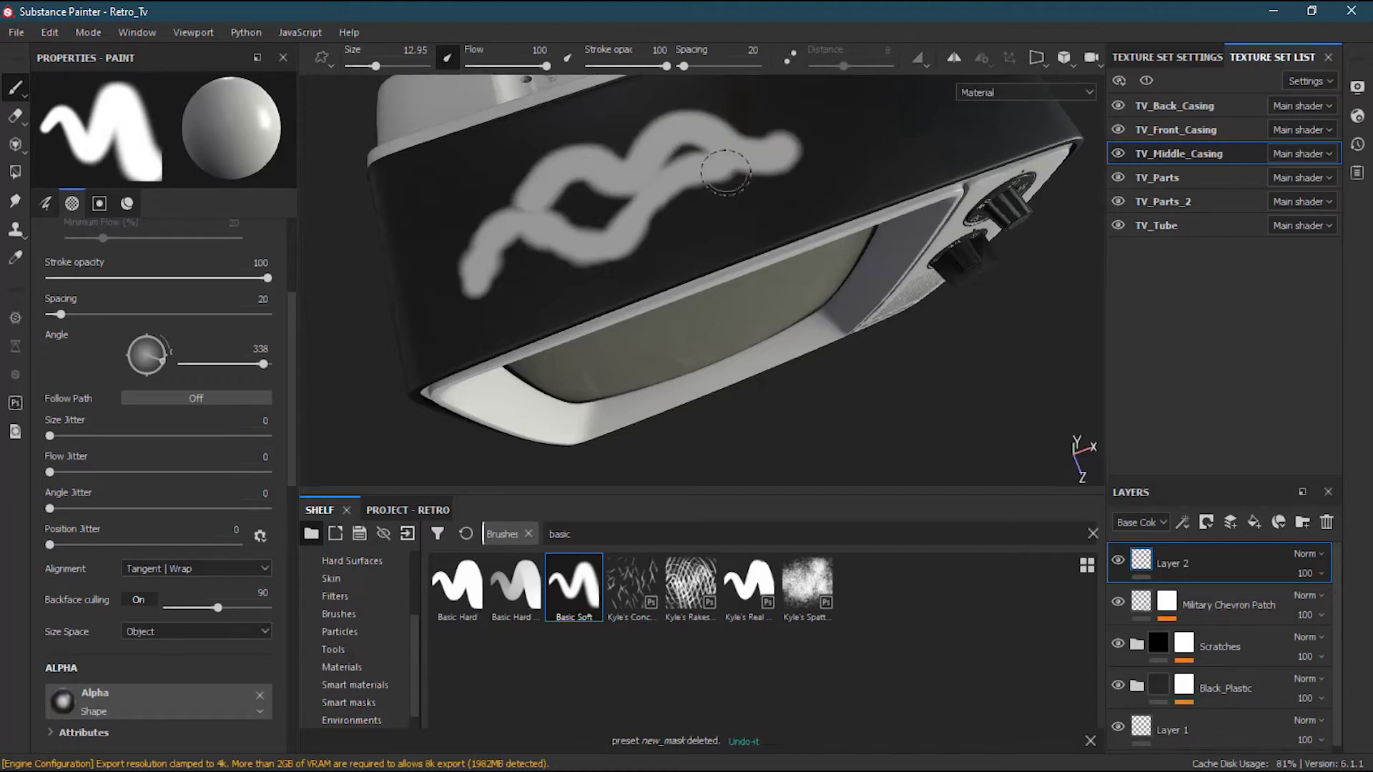
pyautogui.hotkey('ctrl', 'z')
pyautogui.hotkey('ctrl', 'z')
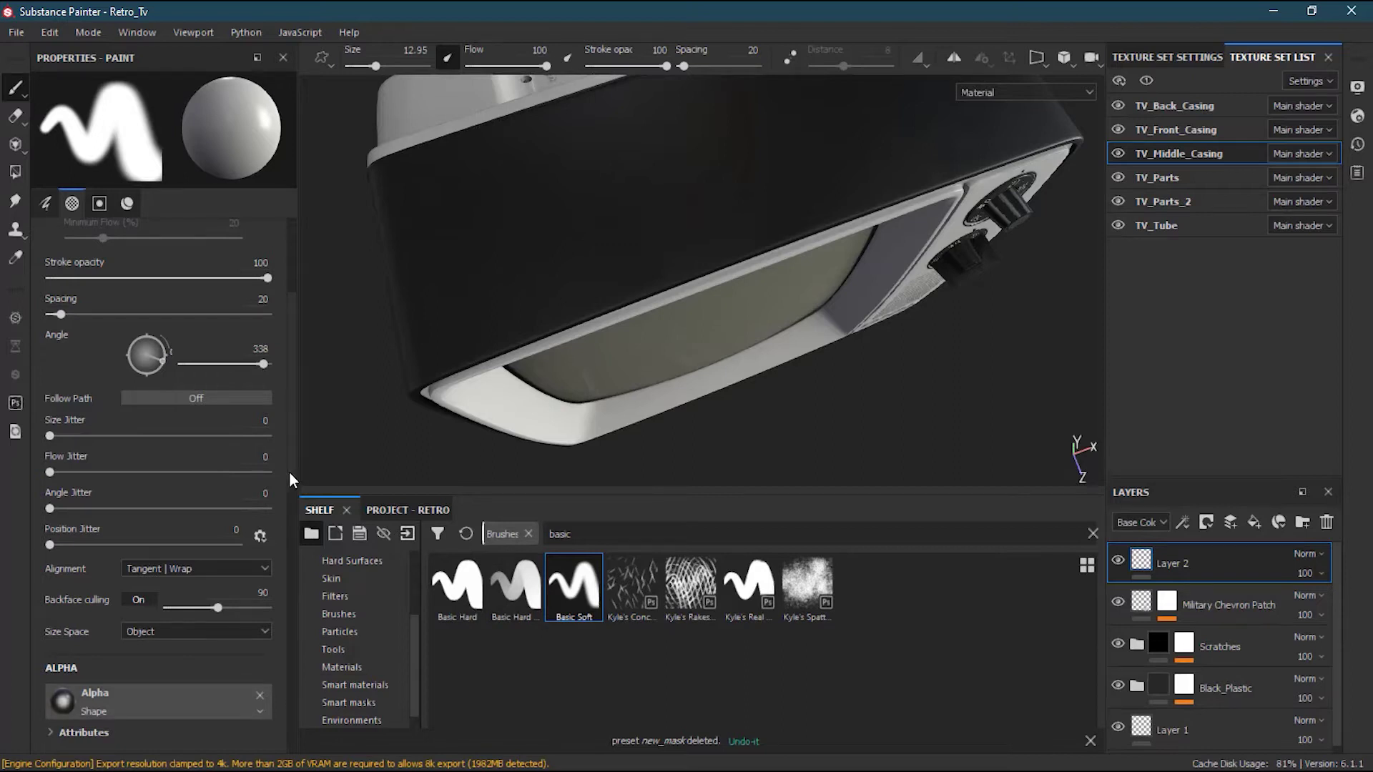
# Browse the shelf's alphas and assign Arrow Head Smooth as the brush's alpha.
pyautogui.moveTo(289, 470); pyautogui.dragTo(293, 567)
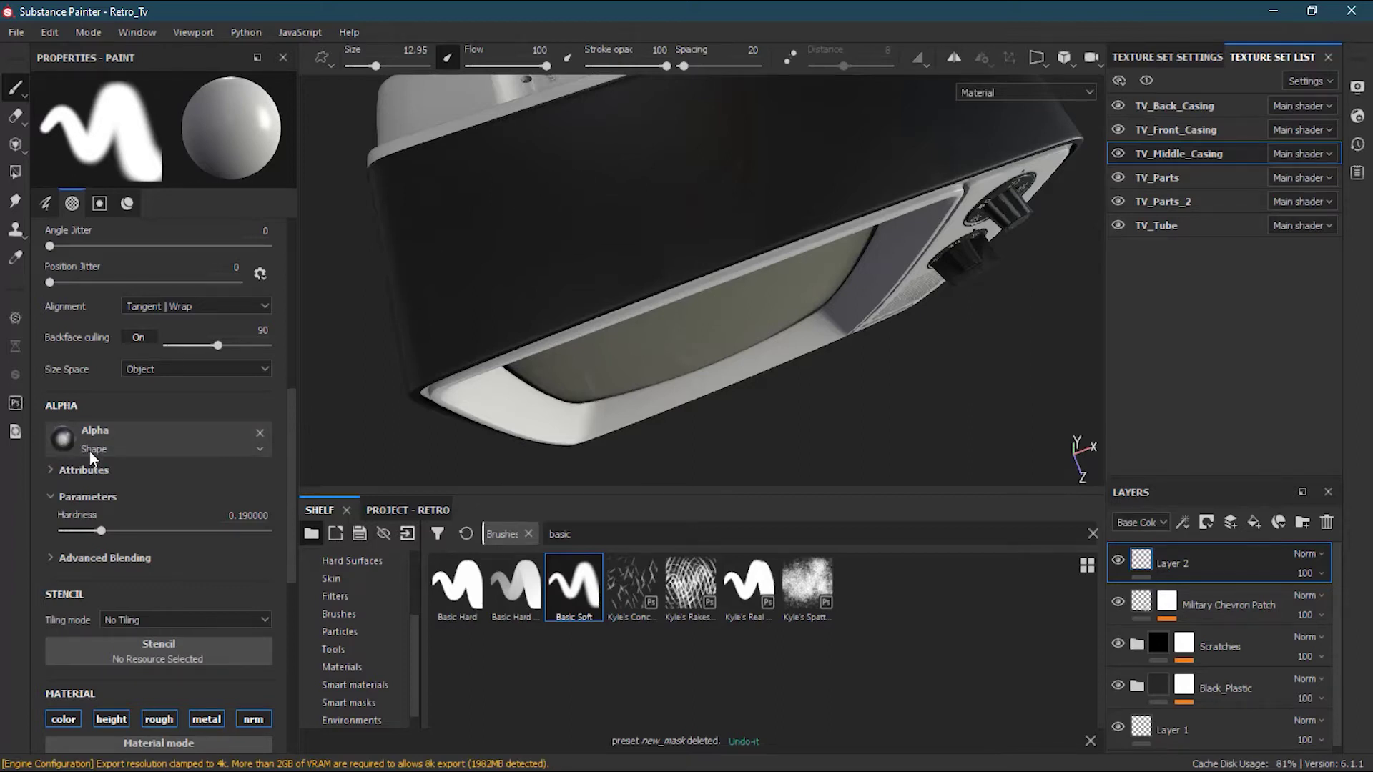
pyautogui.moveTo(414, 688); pyautogui.dragTo(413, 589)
pyautogui.click(375, 595)
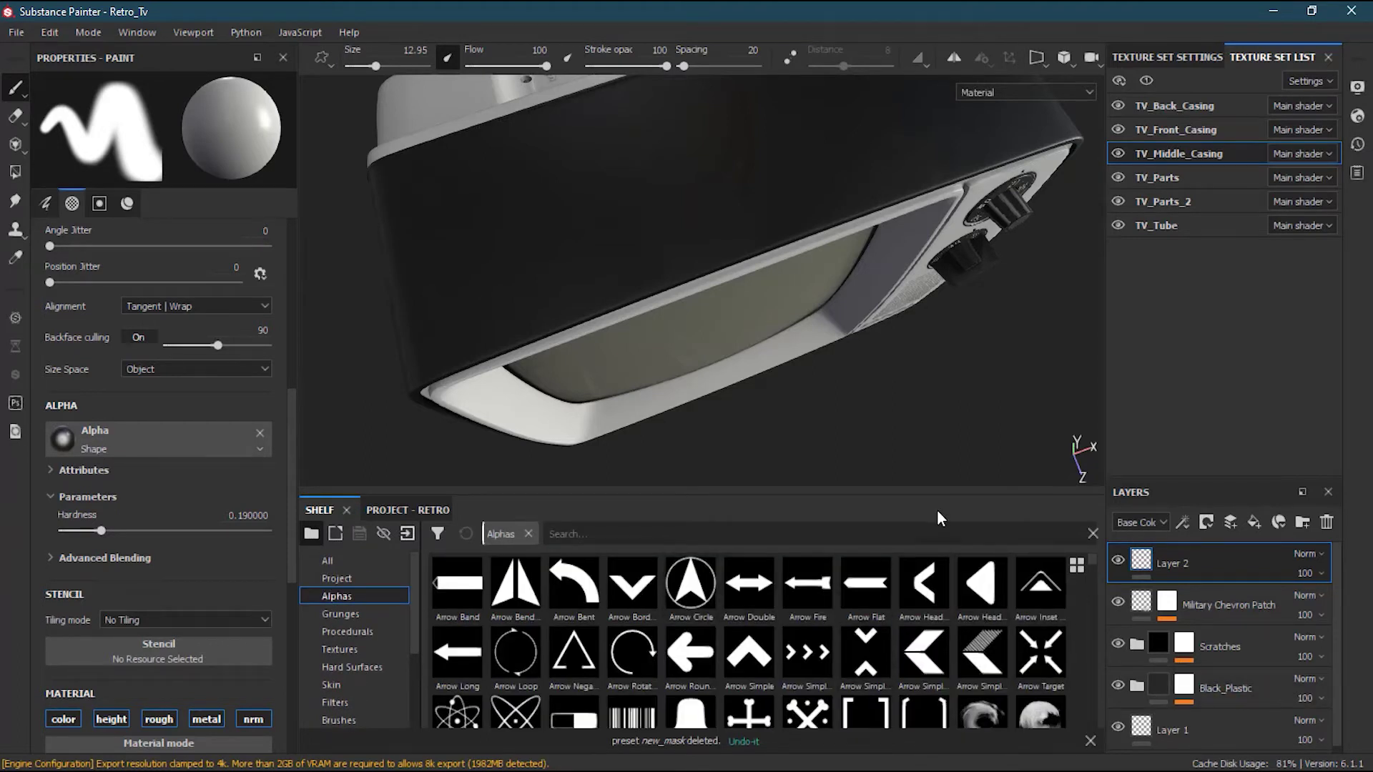
pyautogui.moveTo(939, 468); pyautogui.dragTo(938, 407)
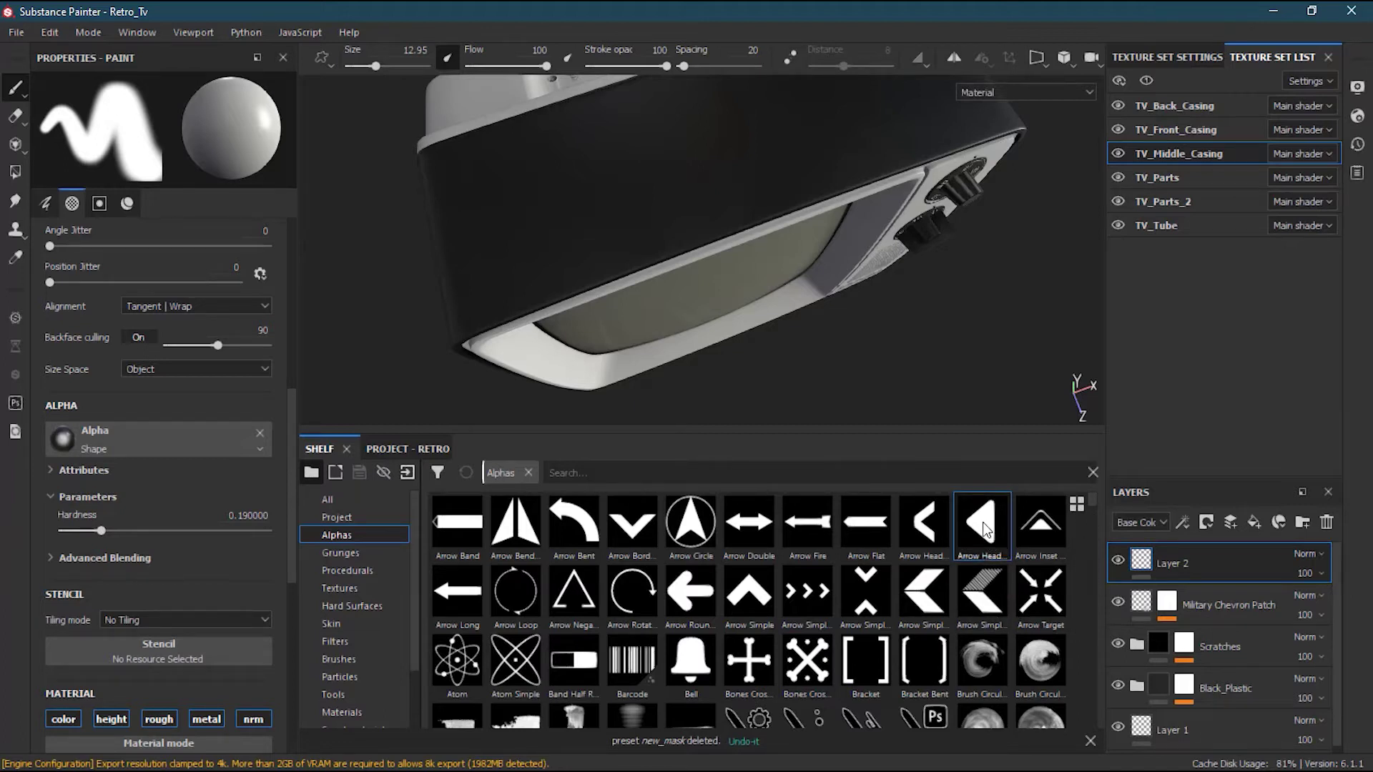
pyautogui.moveTo(982, 522)
pyautogui.mouseDown()
pyautogui.moveTo(784, 576)
pyautogui.moveTo(115, 439)
pyautogui.mouseUp()
# Stamp and stroke the arrowhead alpha on the black casing as a test, and undo the marks.
pyautogui.click(559, 171)
pyautogui.moveTo(781, 331)
pyautogui.keyDown('alt'); pyautogui.mouseDown()
pyautogui.moveTo(686, 236)
pyautogui.moveTo(667, 312)
pyautogui.moveTo(629, 289)
pyautogui.mouseUp(); pyautogui.keyUp('alt')
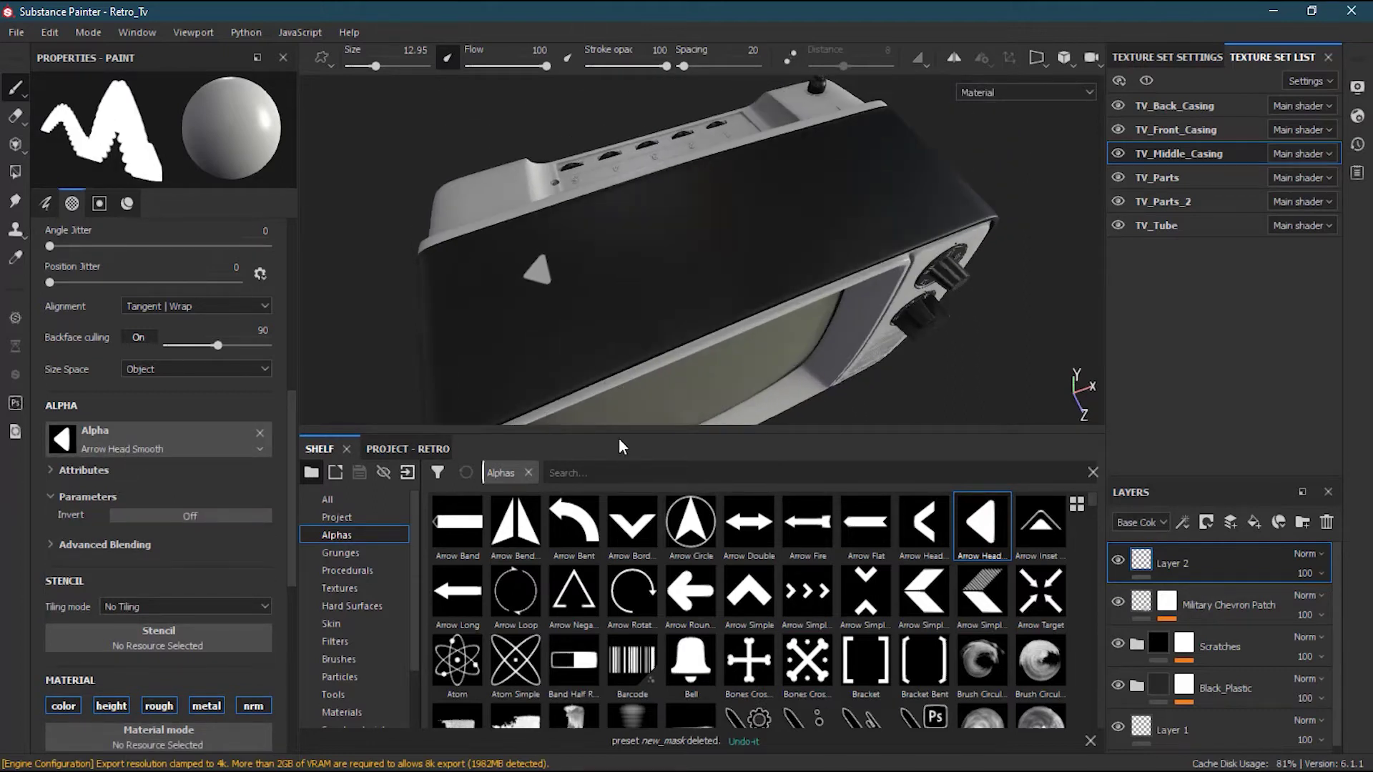
pyautogui.moveTo(626, 433); pyautogui.dragTo(625, 527)
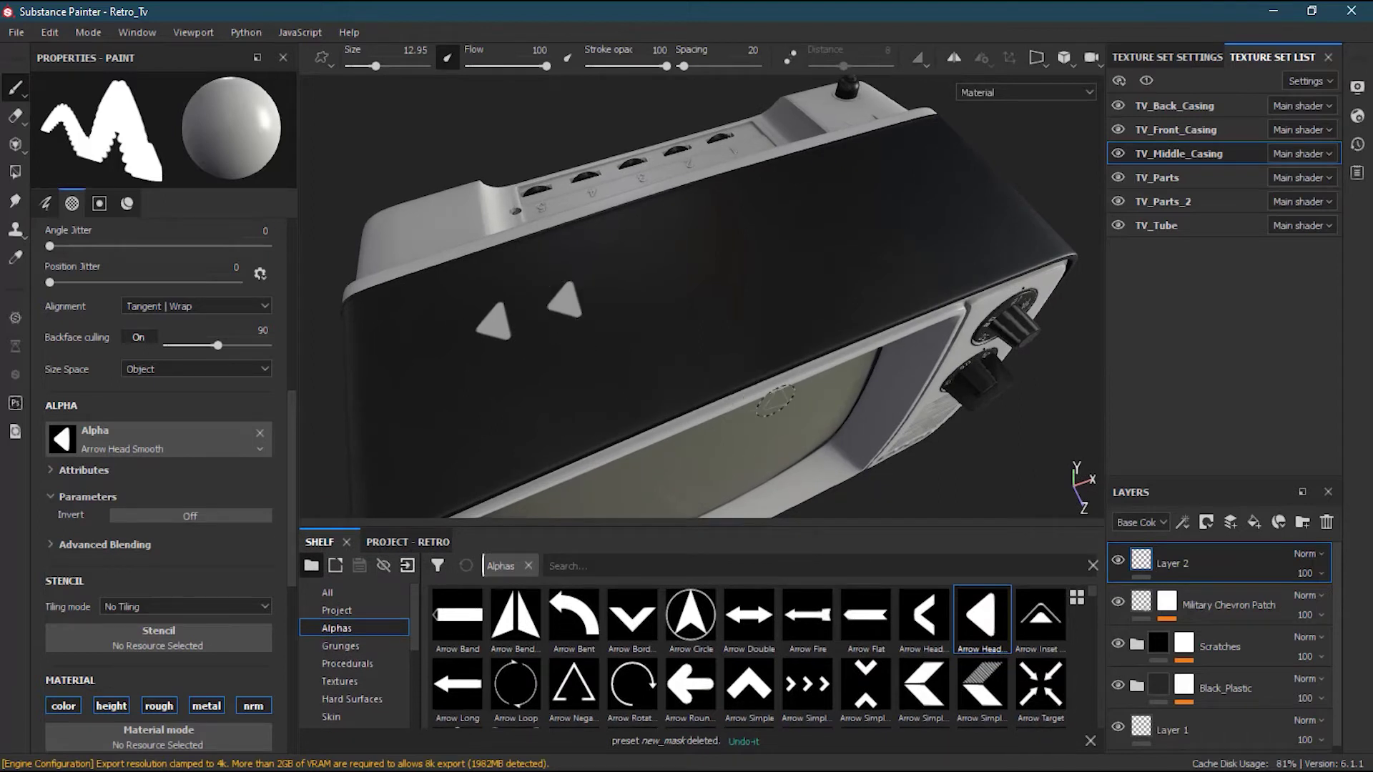
pyautogui.hotkey('ctrl', 'z')
pyautogui.moveTo(700, 261)
pyautogui.mouseDown()
pyautogui.moveTo(501, 378)
pyautogui.moveTo(549, 277)
pyautogui.moveTo(722, 240)
pyautogui.mouseUp()
pyautogui.hotkey('ctrl', 'z')
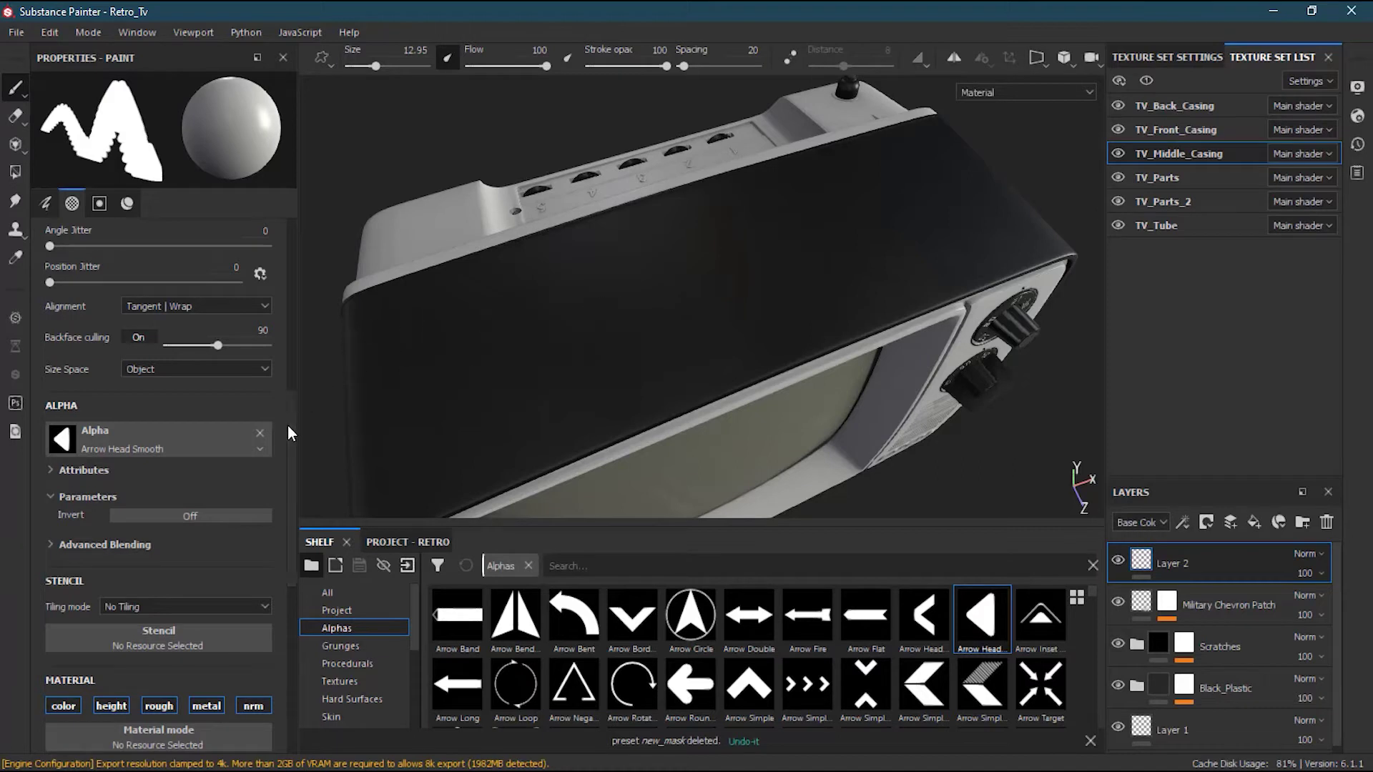
pyautogui.moveTo(291, 388)
pyautogui.mouseDown()
pyautogui.moveTo(286, 285)
pyautogui.moveTo(277, 350)
pyautogui.mouseUp()
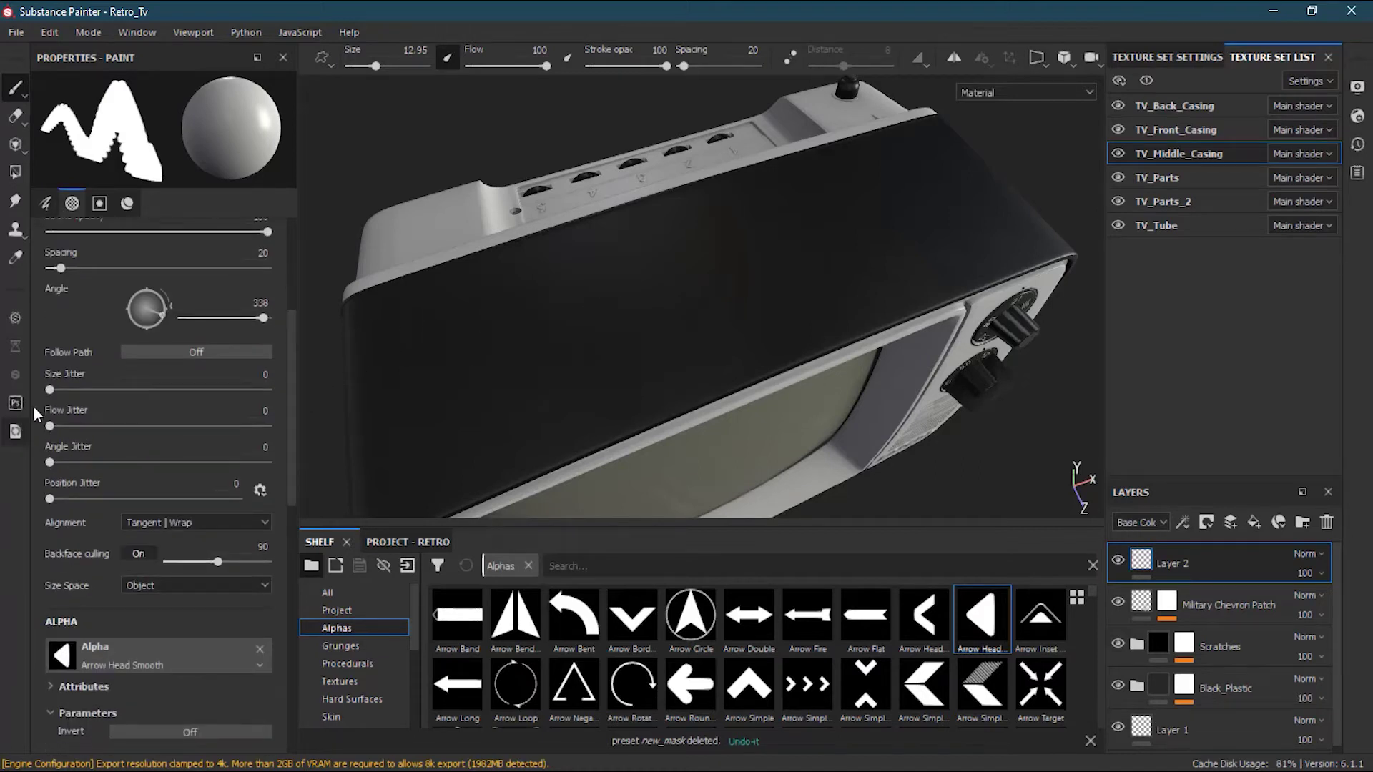
# Set the brush's Size Jitter to 100, paint an arrowhead test stroke across the black casing, and undo it.
pyautogui.moveTo(50, 388); pyautogui.dragTo(285, 392)
pyautogui.moveTo(747, 254); pyautogui.dragTo(515, 346)
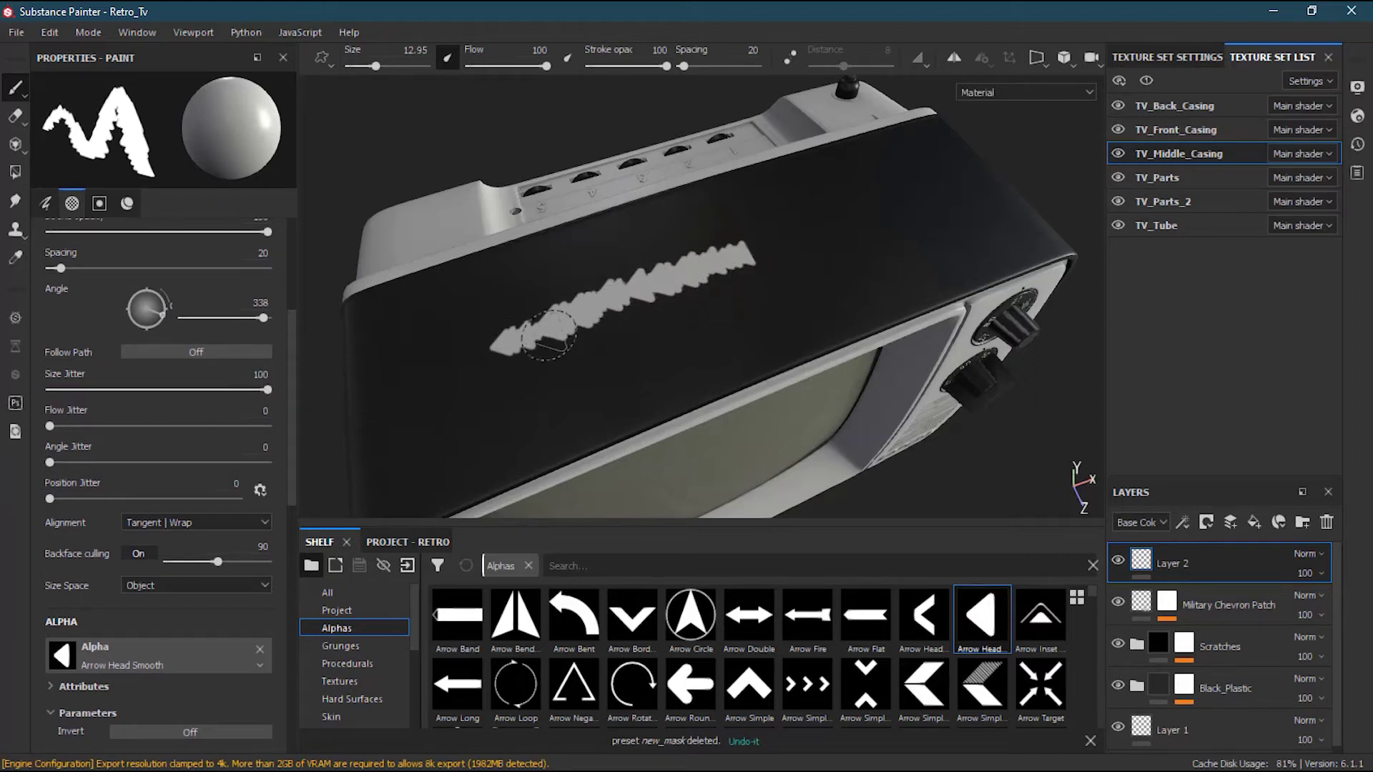
pyautogui.scroll(5, 565, 315)
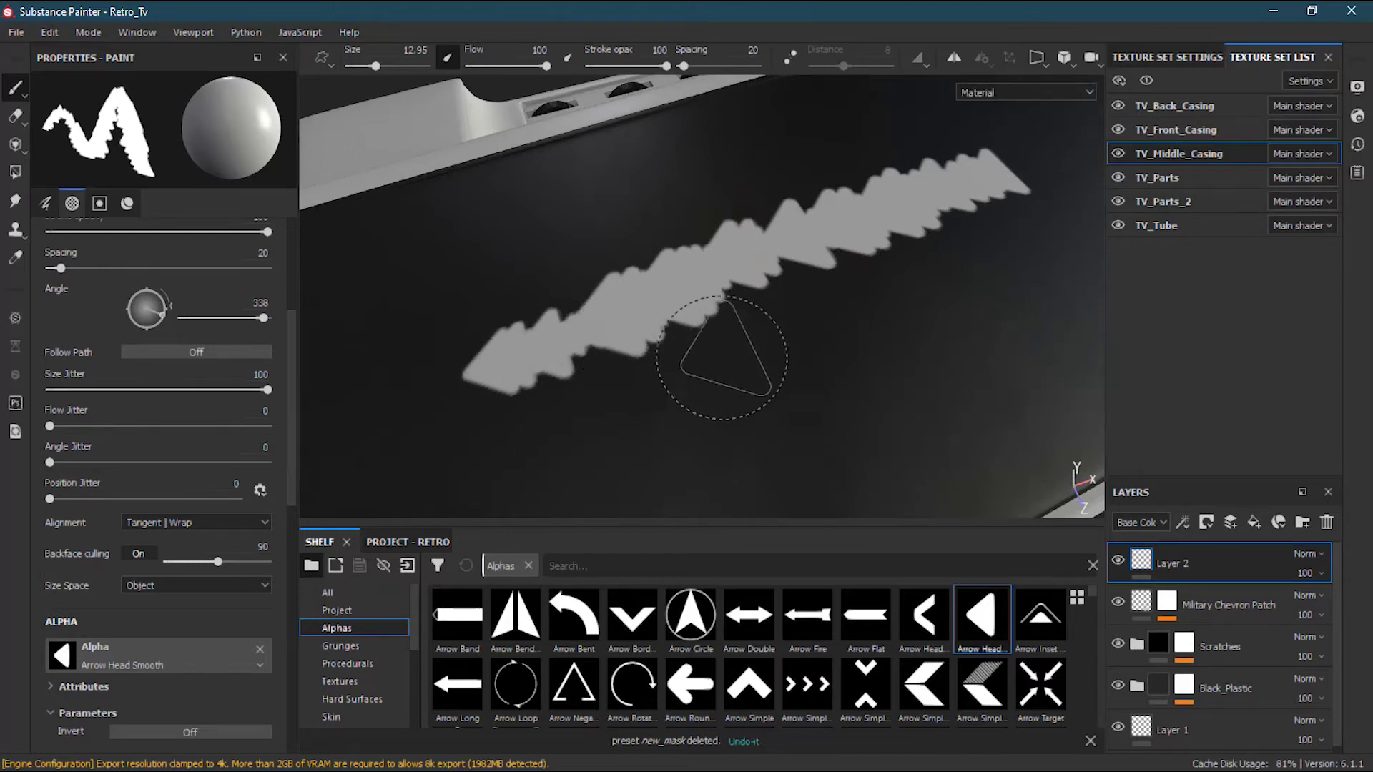
pyautogui.hotkey('ctrl', 'z')
# Raise Flow Jitter to 100, paint a diagonal arrowhead test stroke on the casing, and undo it.
pyautogui.keyDown('alt'); pyautogui.moveTo(821, 298); pyautogui.dragTo(629, 257); pyautogui.keyUp('alt')
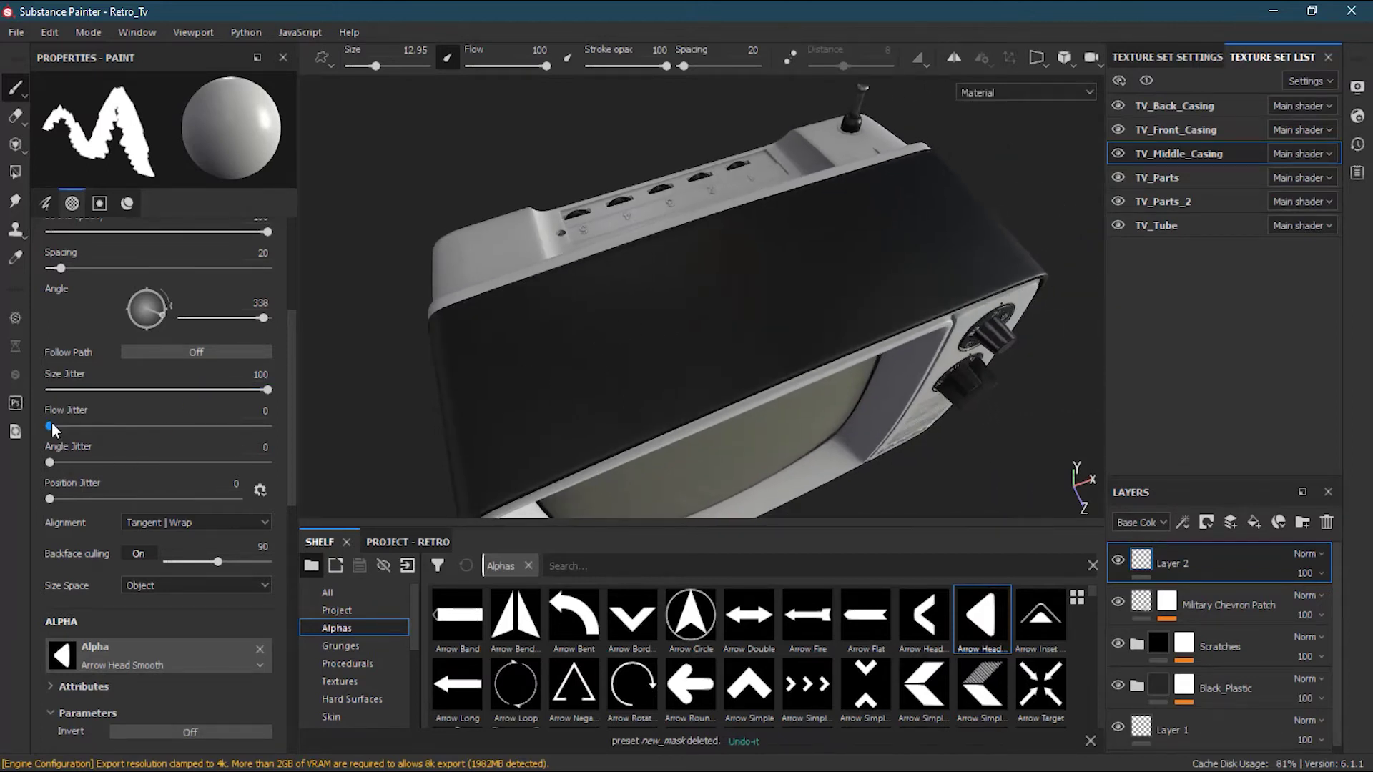
pyautogui.moveTo(147, 422)
pyautogui.mouseDown()
pyautogui.moveTo(249, 422)
pyautogui.moveTo(87, 428)
pyautogui.moveTo(293, 426)
pyautogui.mouseUp()
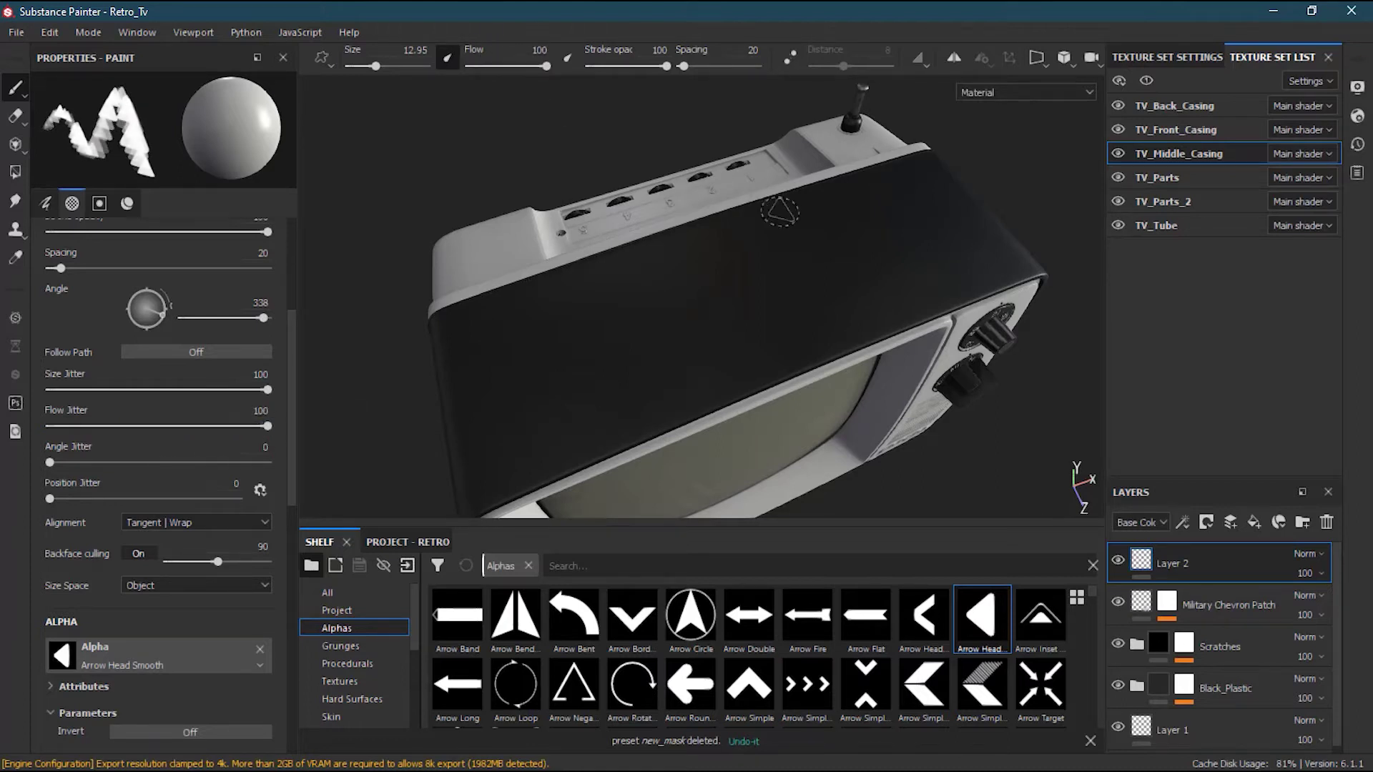
pyautogui.keyDown('alt'); pyautogui.moveTo(783, 259); pyautogui.dragTo(1026, 223); pyautogui.keyUp('alt')
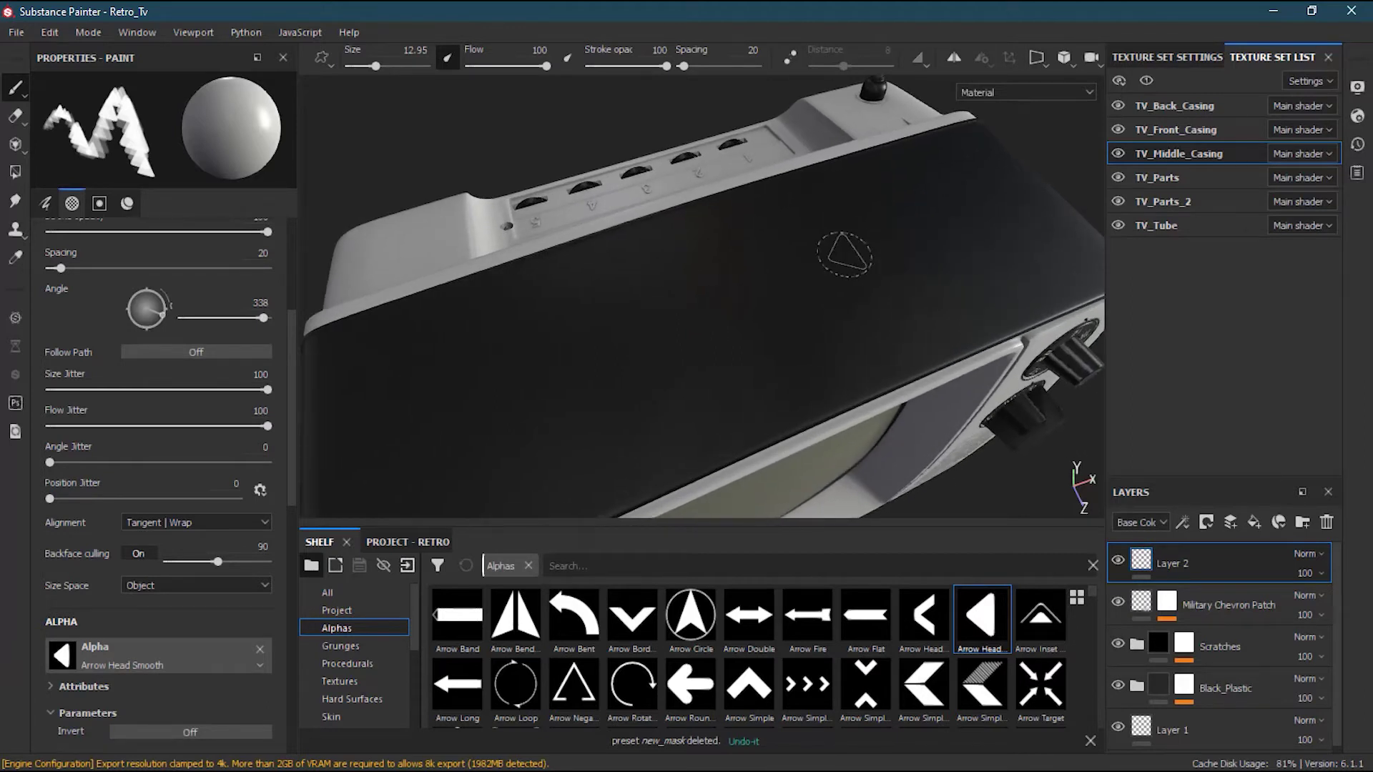
pyautogui.moveTo(845, 255); pyautogui.dragTo(449, 381)
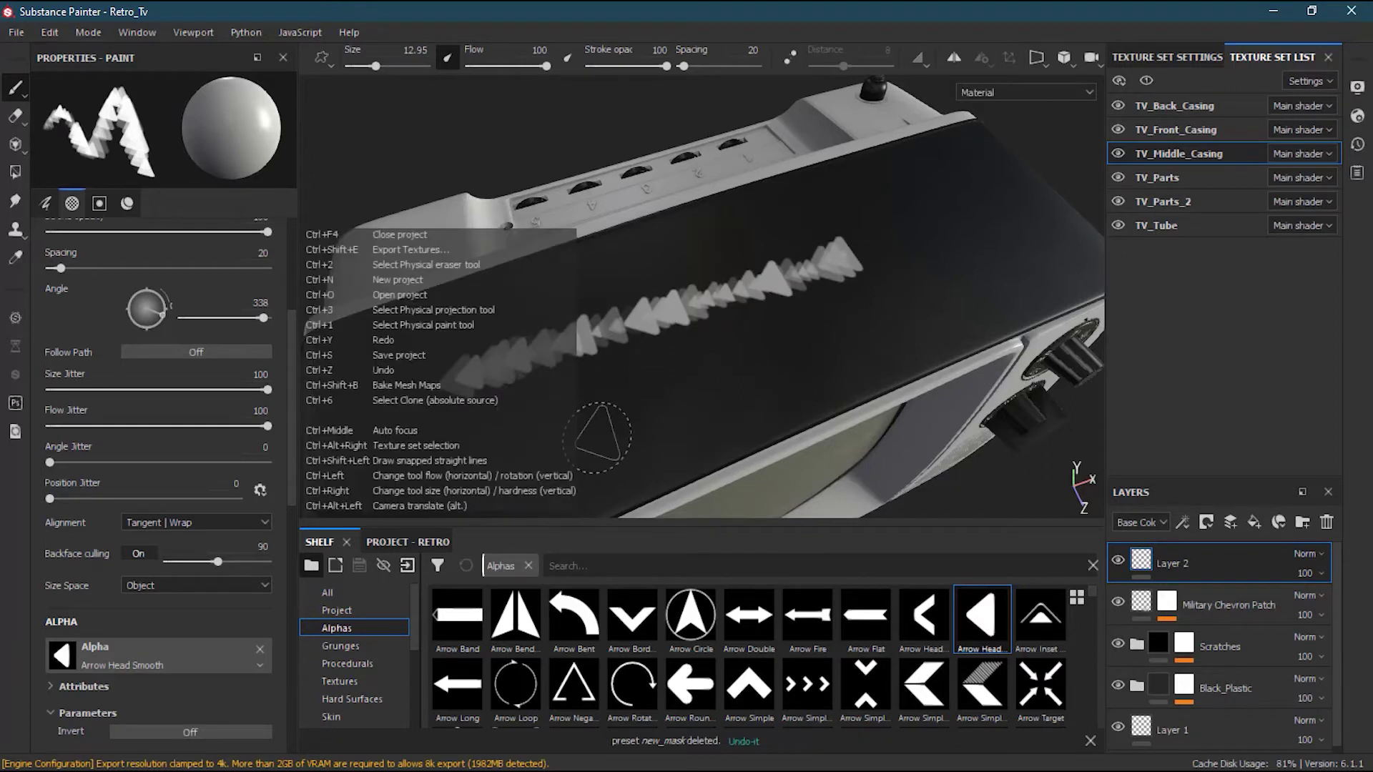
pyautogui.hotkey('ctrl', 'z')
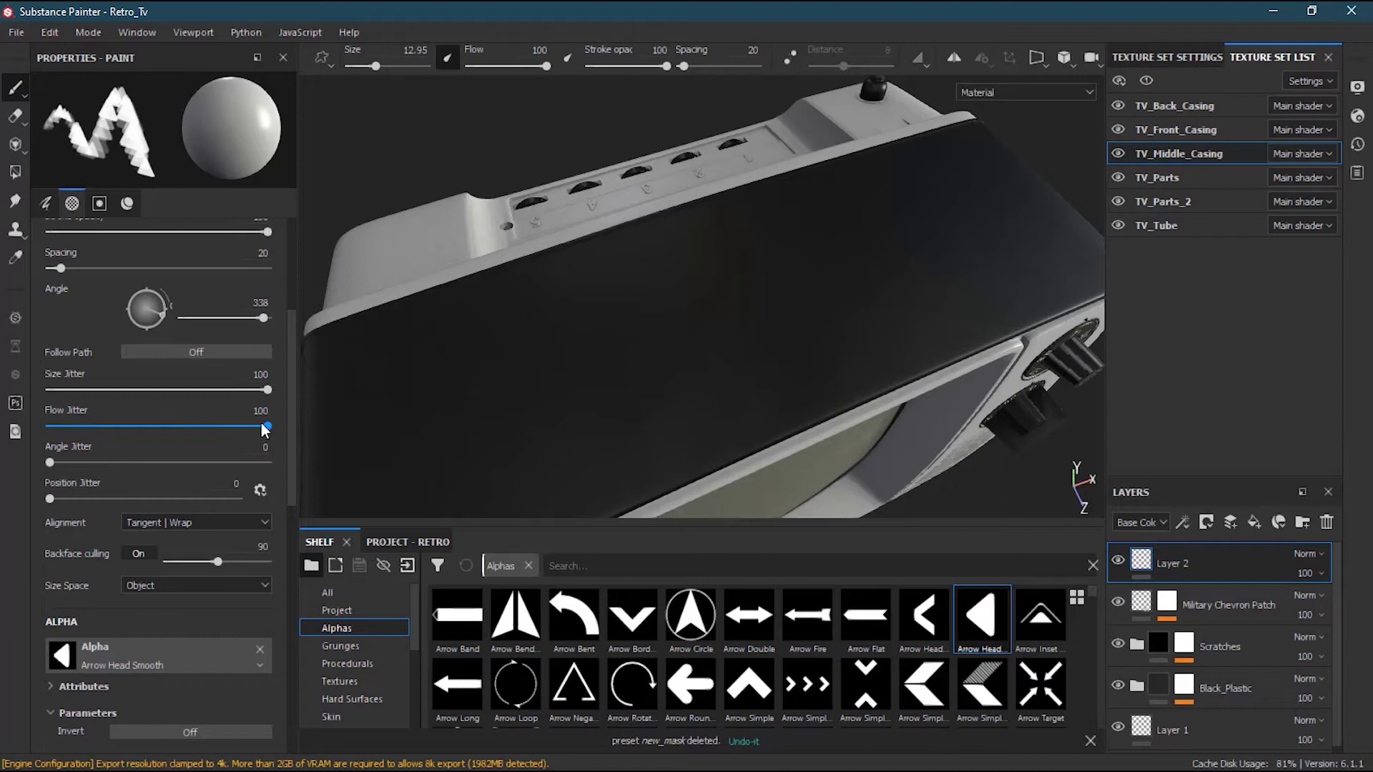
pyautogui.moveTo(261, 422)
pyautogui.mouseDown()
pyautogui.moveTo(41, 431)
pyautogui.moveTo(281, 427)
pyautogui.mouseUp()
# Set Angle Jitter to 180, paint a test stroke across the casing, and undo it.
pyautogui.moveTo(50, 462); pyautogui.dragTo(288, 466)
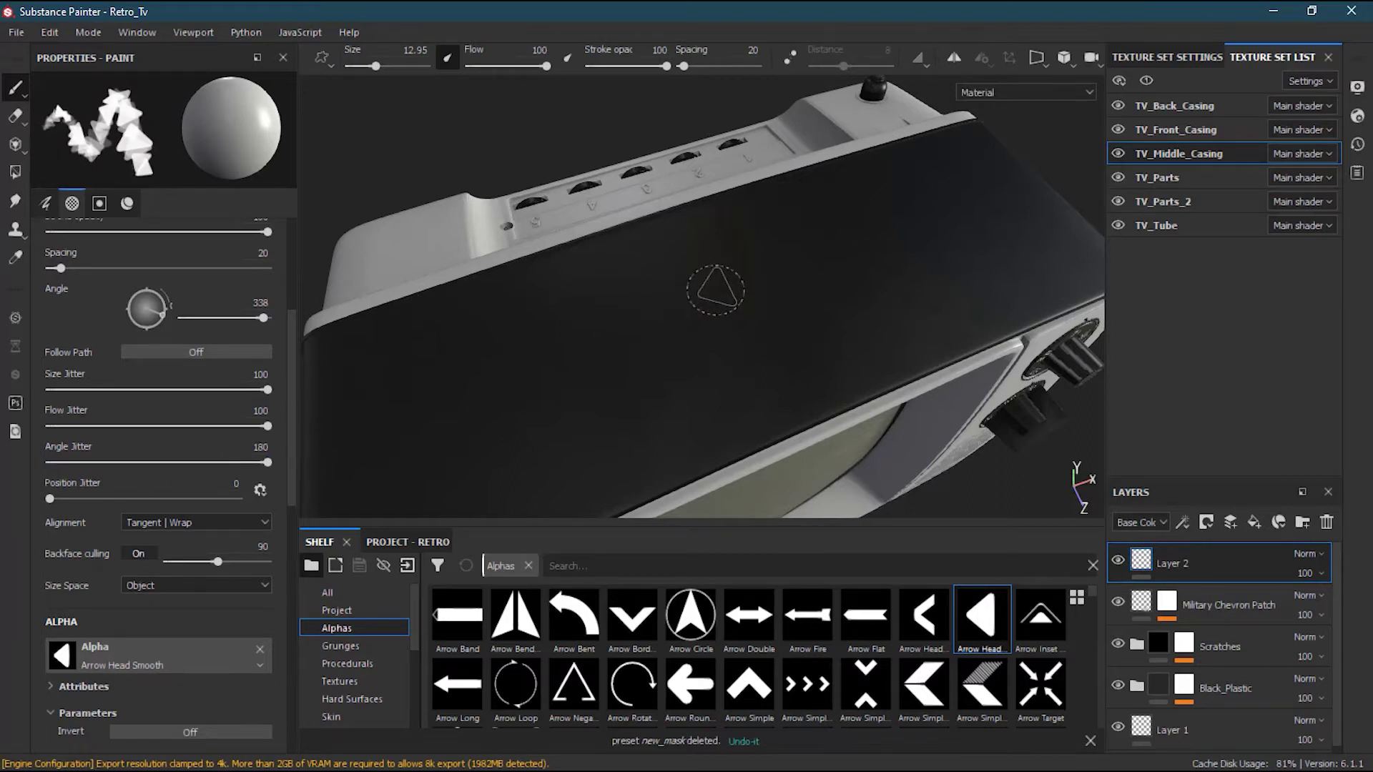
pyautogui.moveTo(965, 214)
pyautogui.mouseDown()
pyautogui.moveTo(572, 343)
pyautogui.moveTo(455, 358)
pyautogui.moveTo(692, 355)
pyautogui.moveTo(736, 218)
pyautogui.moveTo(832, 326)
pyautogui.moveTo(1004, 232)
pyautogui.moveTo(903, 238)
pyautogui.moveTo(779, 357)
pyautogui.moveTo(544, 286)
pyautogui.moveTo(429, 457)
pyautogui.moveTo(524, 486)
pyautogui.mouseUp()
pyautogui.hotkey('ctrl', 'z')
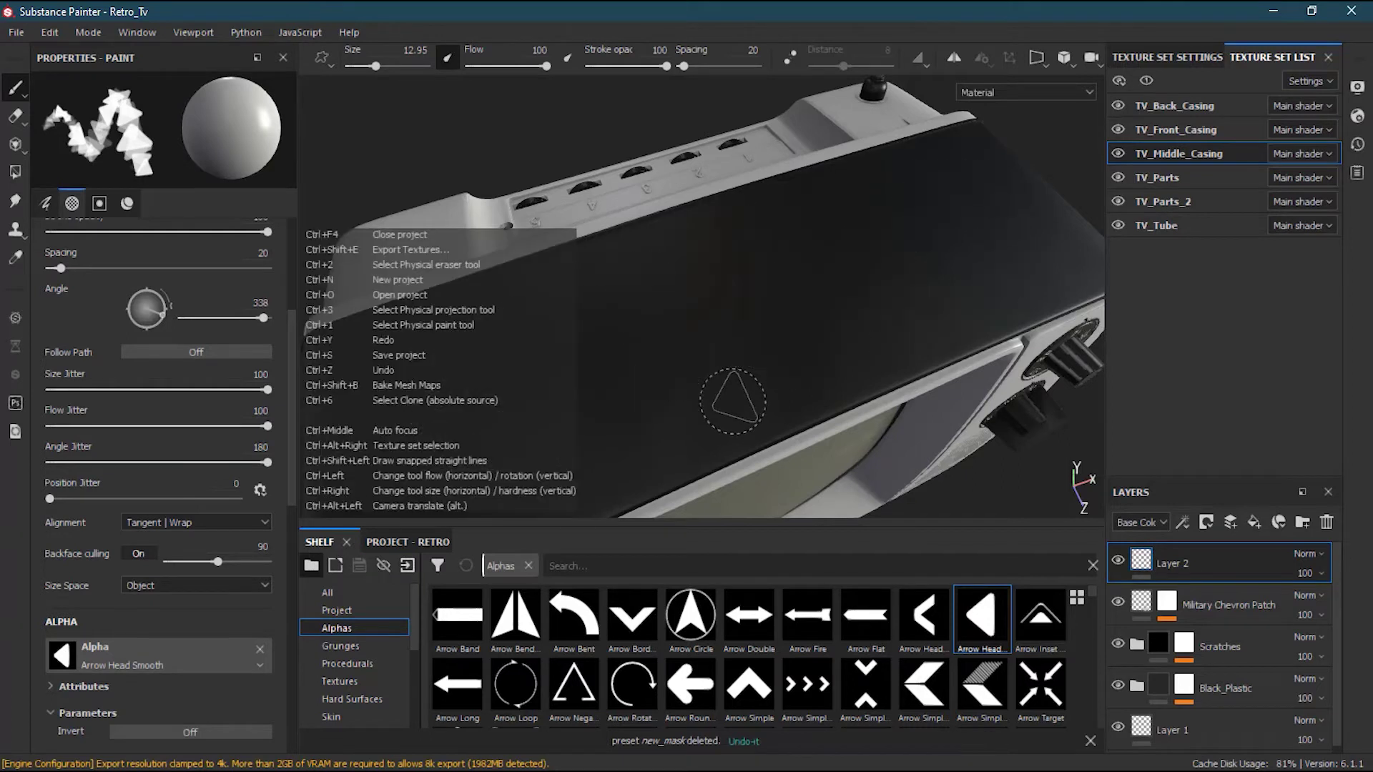
# Set Position Jitter to 29 and paint a scattered arrowhead stroke across the casing's top.
pyautogui.moveTo(47, 500)
pyautogui.mouseDown()
pyautogui.moveTo(140, 499)
pyautogui.moveTo(105, 504)
pyautogui.mouseUp()
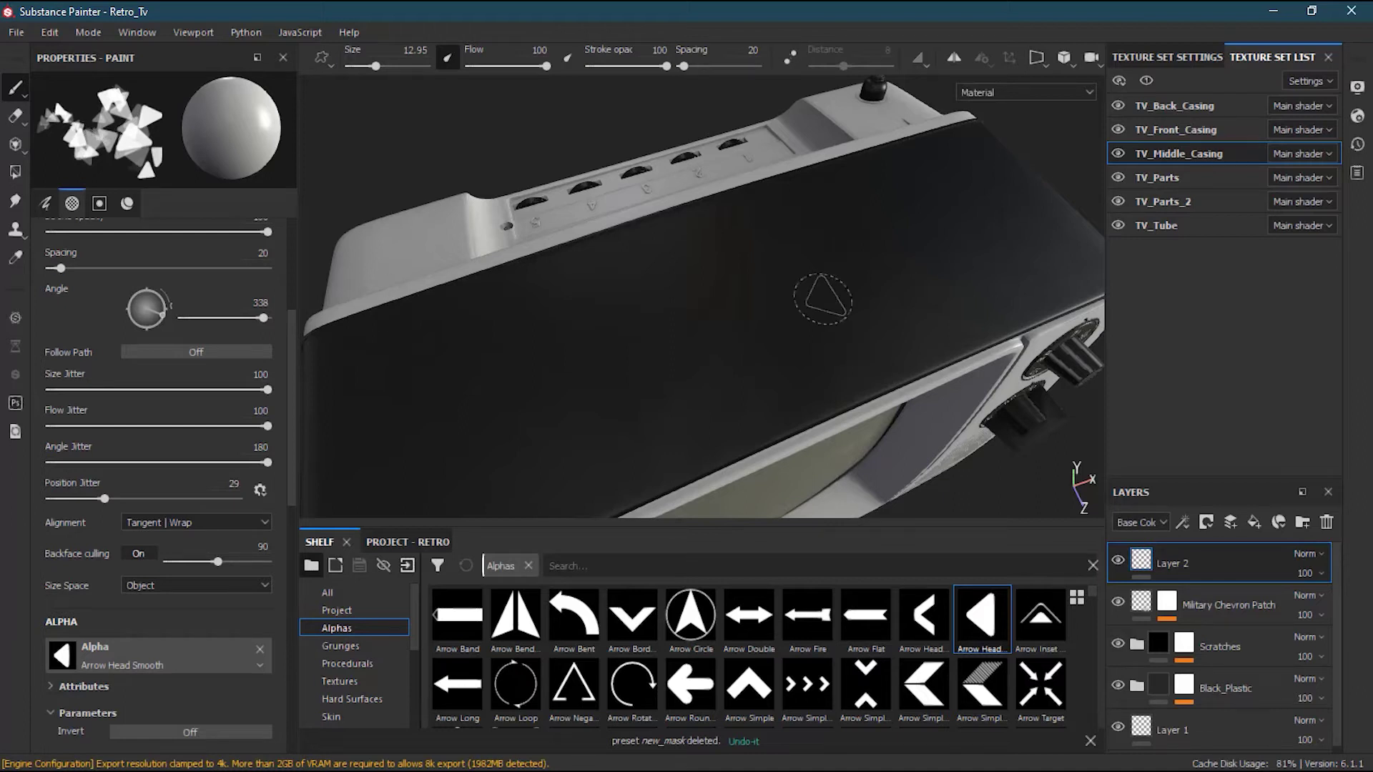
pyautogui.moveTo(861, 201)
pyautogui.mouseDown()
pyautogui.moveTo(747, 329)
pyautogui.moveTo(611, 314)
pyautogui.moveTo(518, 466)
pyautogui.moveTo(558, 336)
pyautogui.moveTo(854, 247)
pyautogui.moveTo(929, 278)
pyautogui.moveTo(661, 372)
pyautogui.moveTo(515, 400)
pyautogui.moveTo(557, 357)
pyautogui.moveTo(844, 257)
pyautogui.moveTo(732, 343)
pyautogui.moveTo(608, 357)
pyautogui.moveTo(923, 257)
pyautogui.moveTo(574, 411)
pyautogui.mouseUp()
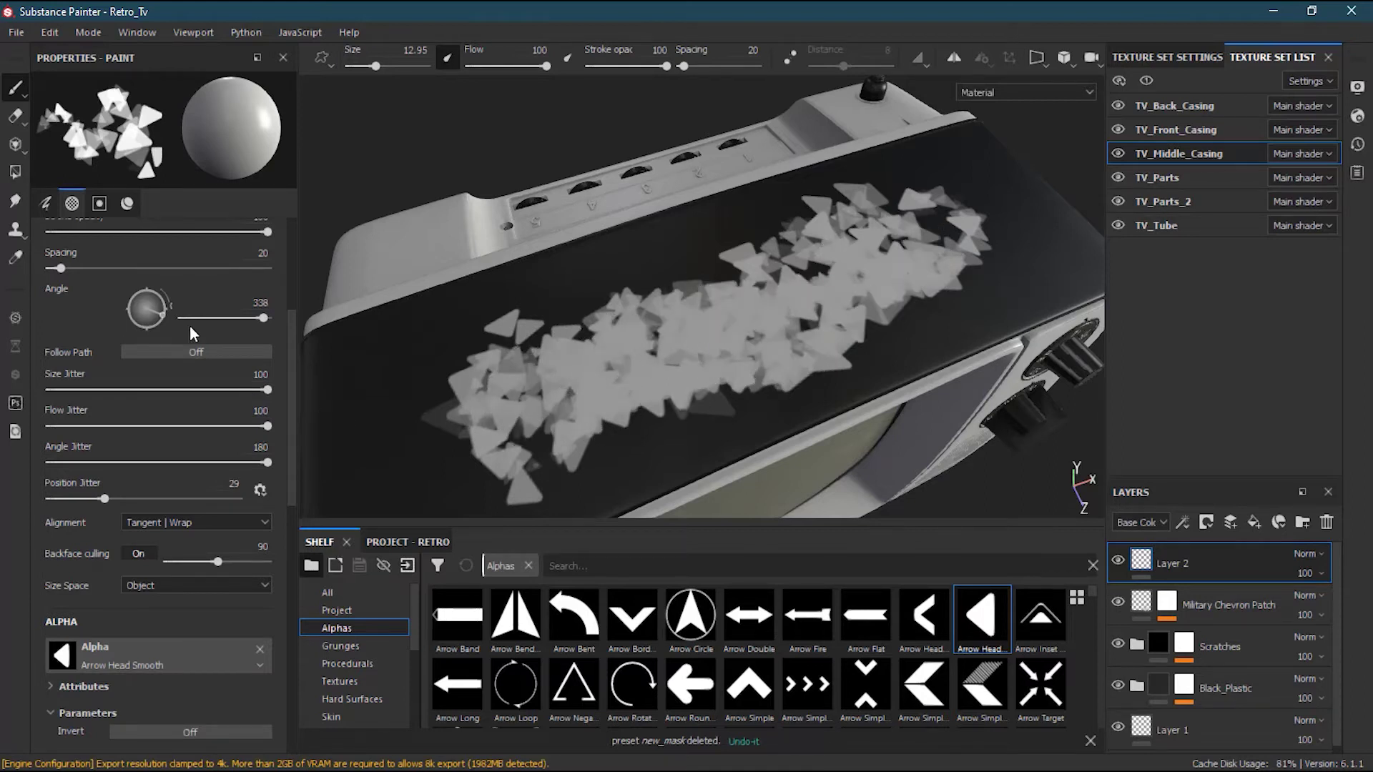
# Reset the Position, Angle, Flow and Size Jitter to 0 and undo the scattered stroke.
pyautogui.moveTo(104, 498); pyautogui.dragTo(13, 499)
pyautogui.moveTo(113, 462)
pyautogui.mouseDown()
pyautogui.moveTo(36, 461)
pyautogui.moveTo(22, 425)
pyautogui.moveTo(47, 388)
pyautogui.mouseUp()
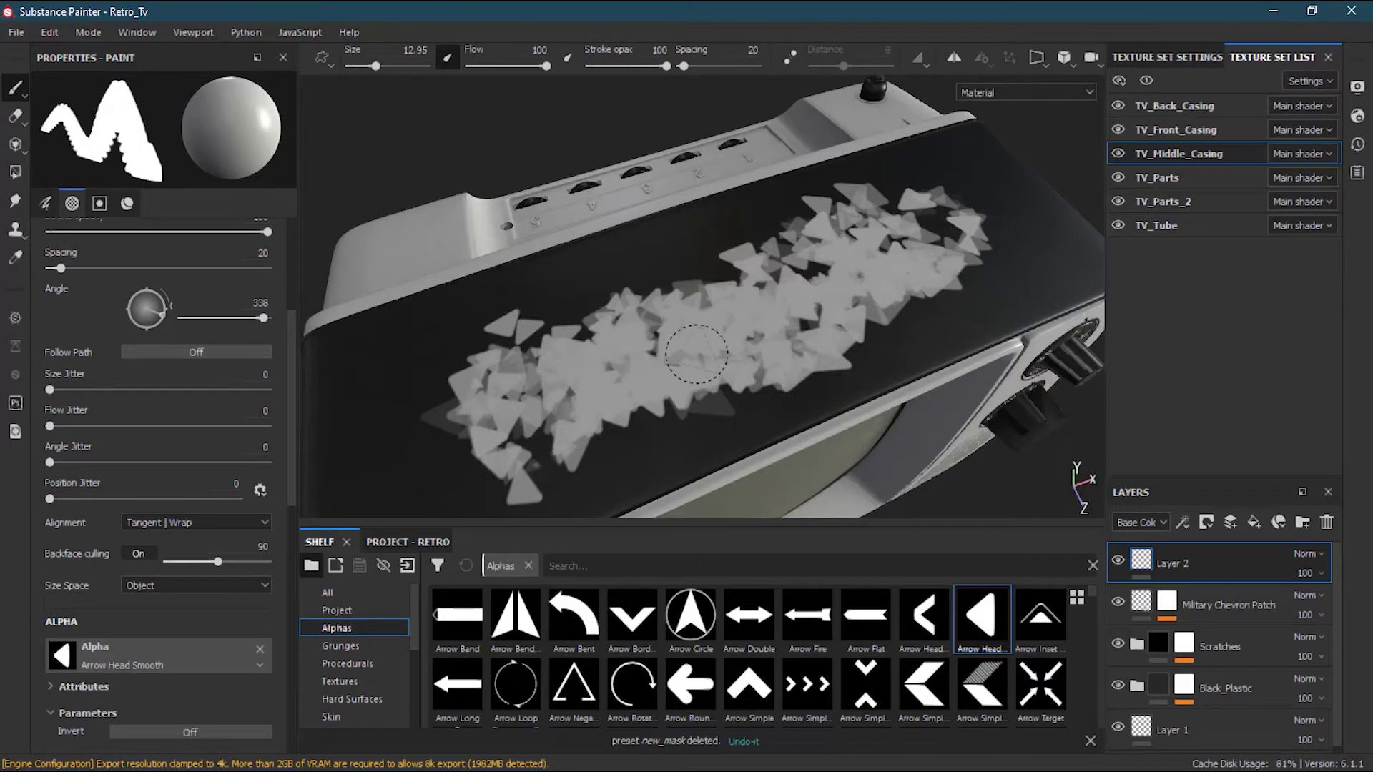
pyautogui.hotkey('ctrl', 'z')
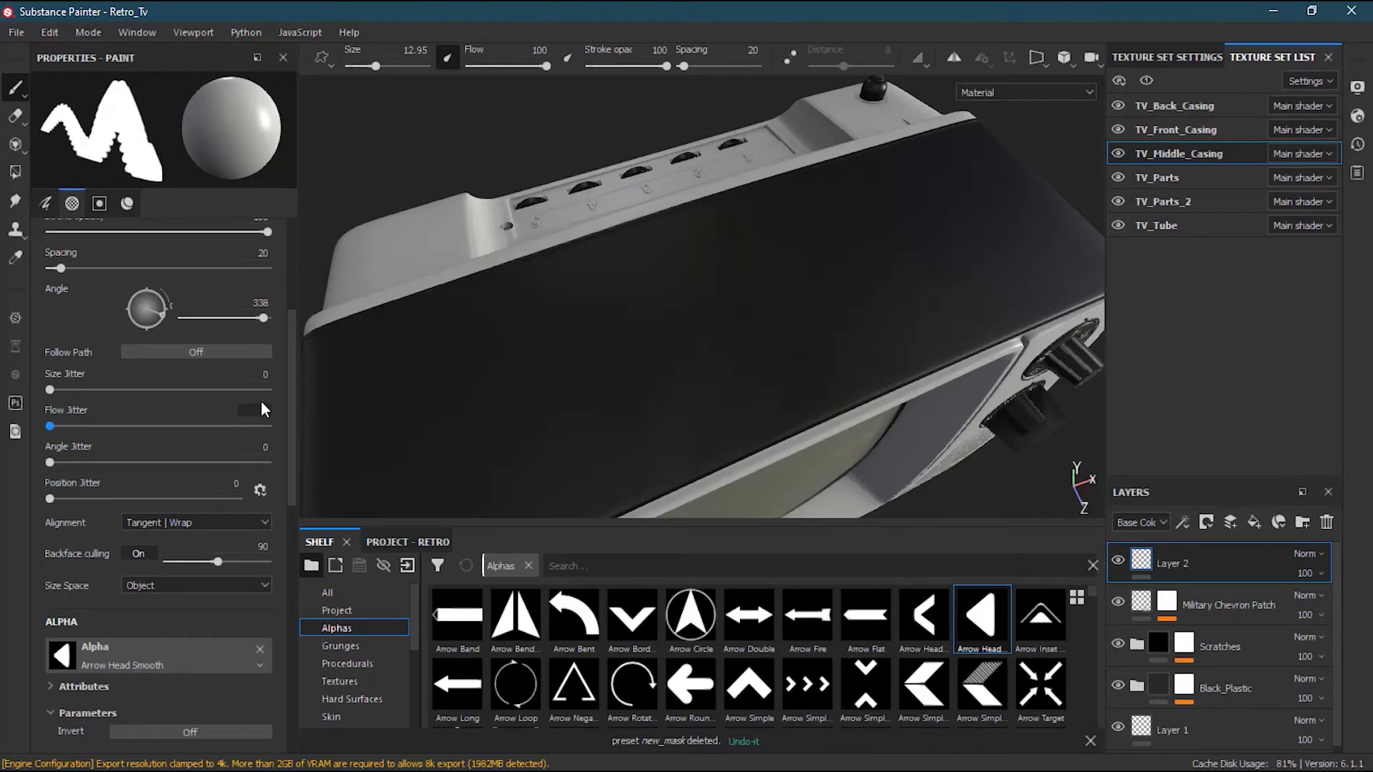
# Set the brush Spacing to 102, paint a wavy trail of separated arrowheads on the casing, and undo it.
pyautogui.moveTo(294, 387); pyautogui.dragTo(293, 321)
pyautogui.moveTo(66, 436); pyautogui.dragTo(105, 440)
pyautogui.moveTo(981, 210)
pyautogui.mouseDown()
pyautogui.moveTo(811, 265)
pyautogui.moveTo(730, 261)
pyautogui.moveTo(697, 318)
pyautogui.moveTo(627, 366)
pyautogui.moveTo(715, 311)
pyautogui.moveTo(906, 306)
pyautogui.moveTo(980, 275)
pyautogui.moveTo(894, 189)
pyautogui.moveTo(686, 368)
pyautogui.moveTo(501, 379)
pyautogui.moveTo(465, 429)
pyautogui.moveTo(429, 393)
pyautogui.mouseUp()
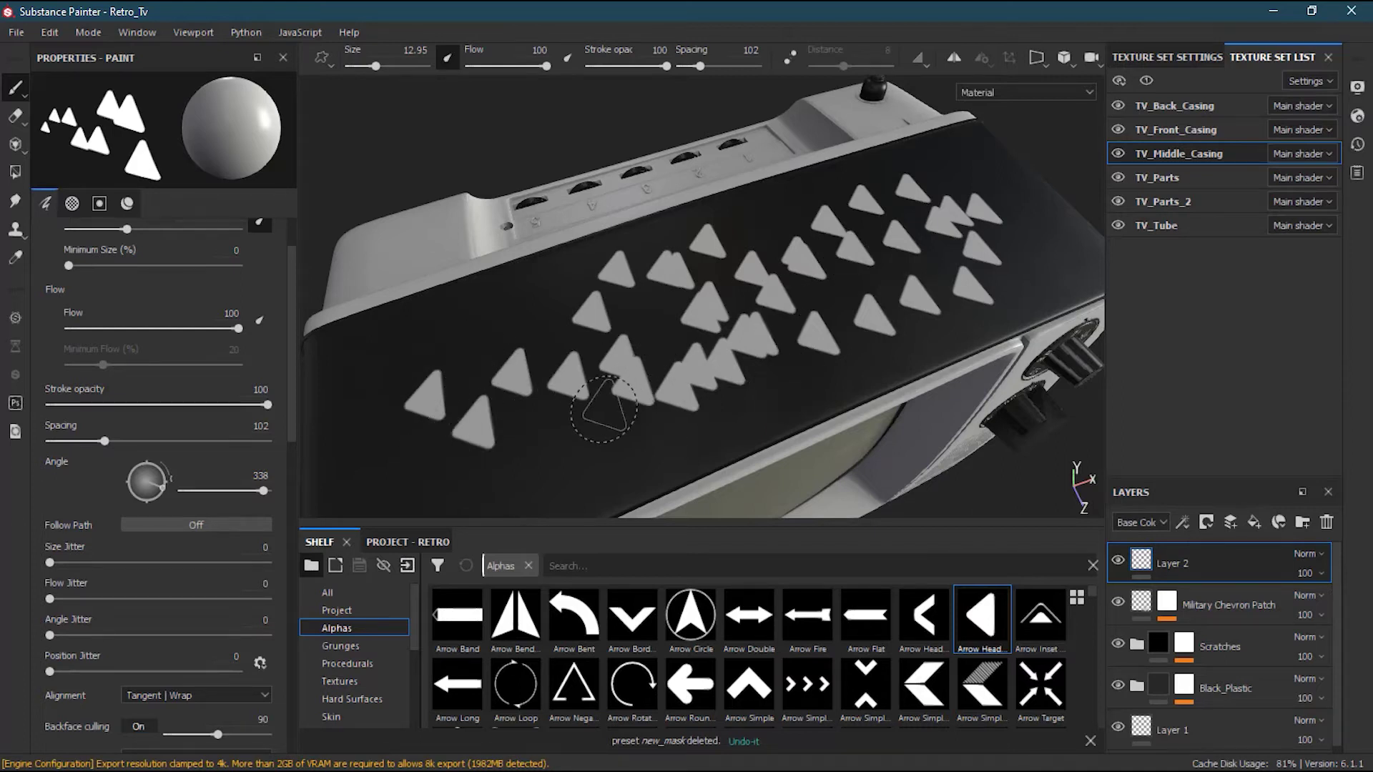
pyautogui.hotkey('ctrl', 'z')
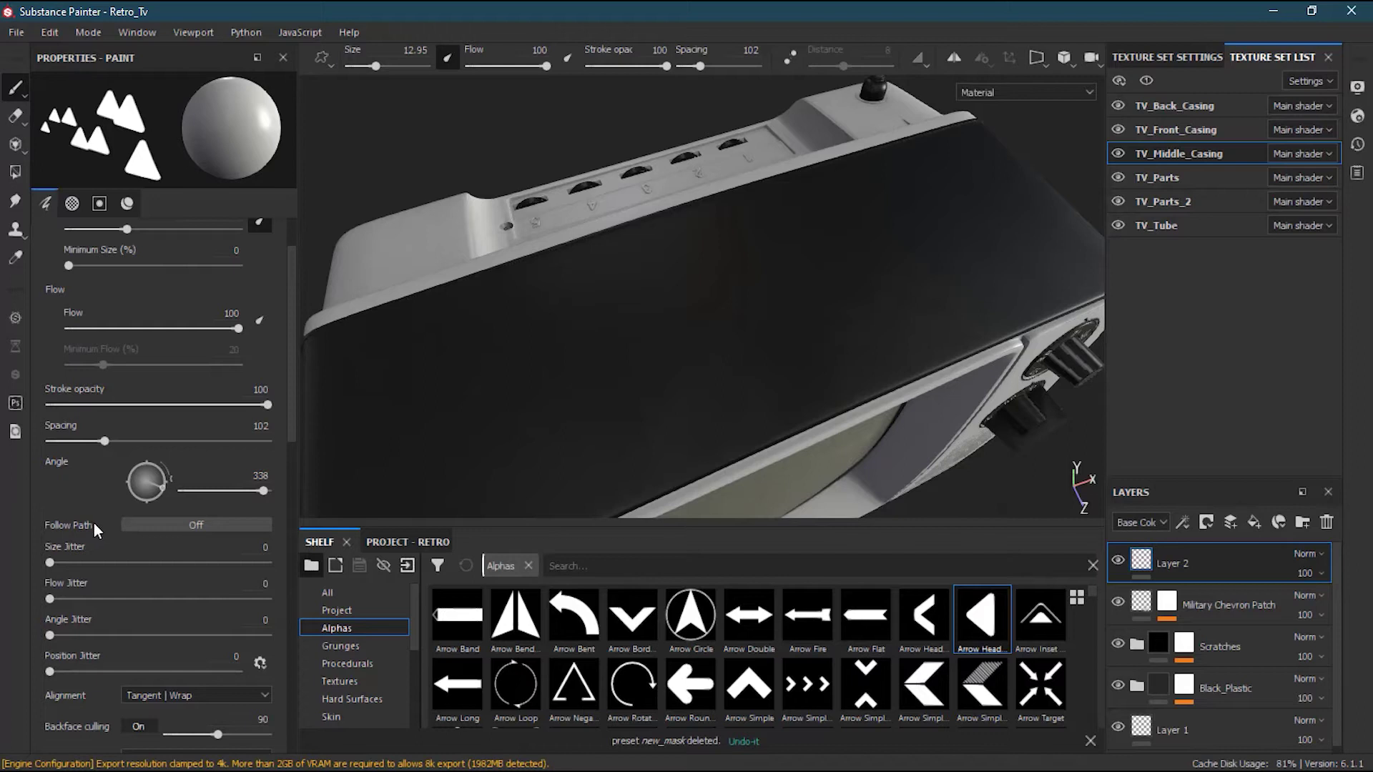
# Turn on Follow Path, paint looping arrowhead strokes over the casing, and undo them.
pyautogui.click(163, 524)
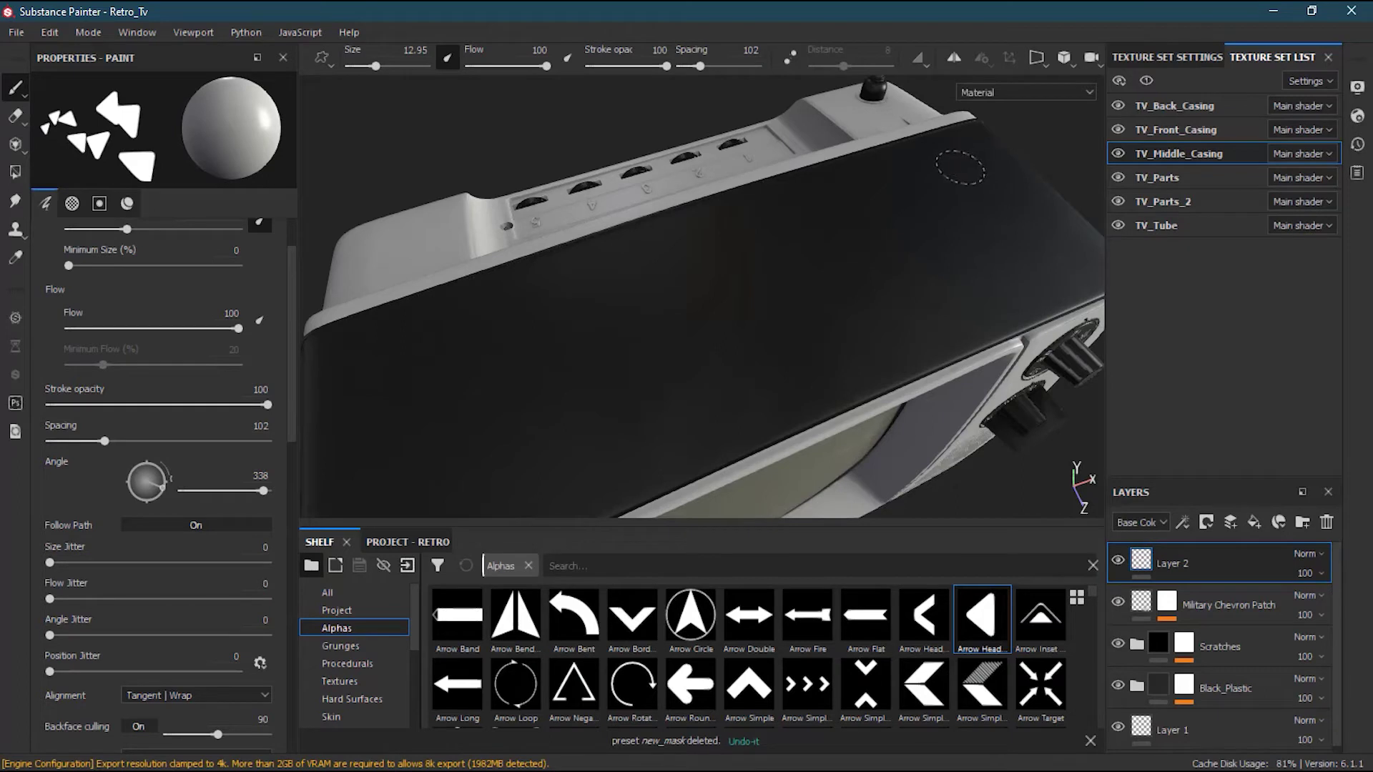
pyautogui.moveTo(933, 211)
pyautogui.mouseDown()
pyautogui.moveTo(935, 304)
pyautogui.moveTo(855, 334)
pyautogui.moveTo(787, 247)
pyautogui.moveTo(833, 207)
pyautogui.moveTo(937, 290)
pyautogui.moveTo(1041, 229)
pyautogui.moveTo(812, 342)
pyautogui.moveTo(701, 315)
pyautogui.moveTo(594, 400)
pyautogui.moveTo(515, 400)
pyautogui.moveTo(493, 350)
pyautogui.moveTo(664, 404)
pyautogui.moveTo(777, 356)
pyautogui.mouseUp()
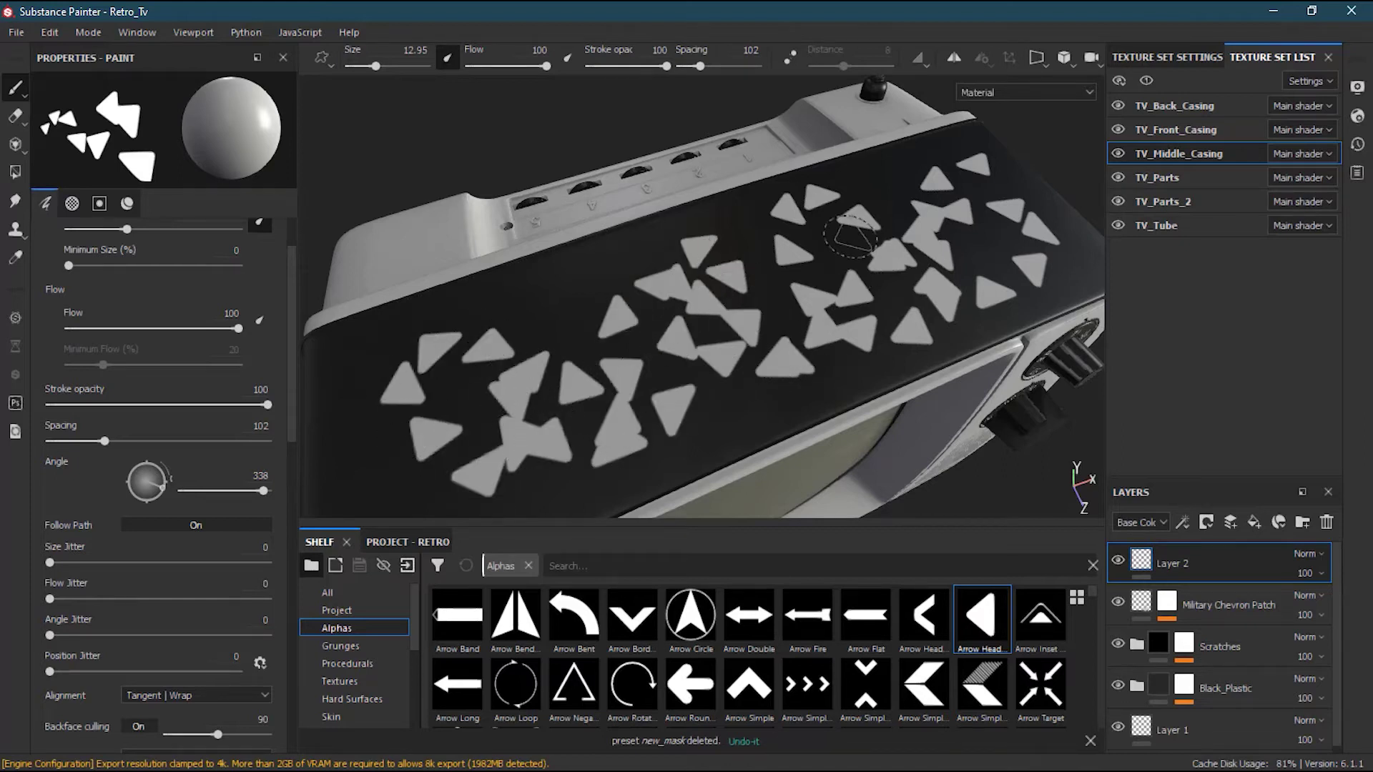
pyautogui.hotkey('ctrl', 'z')
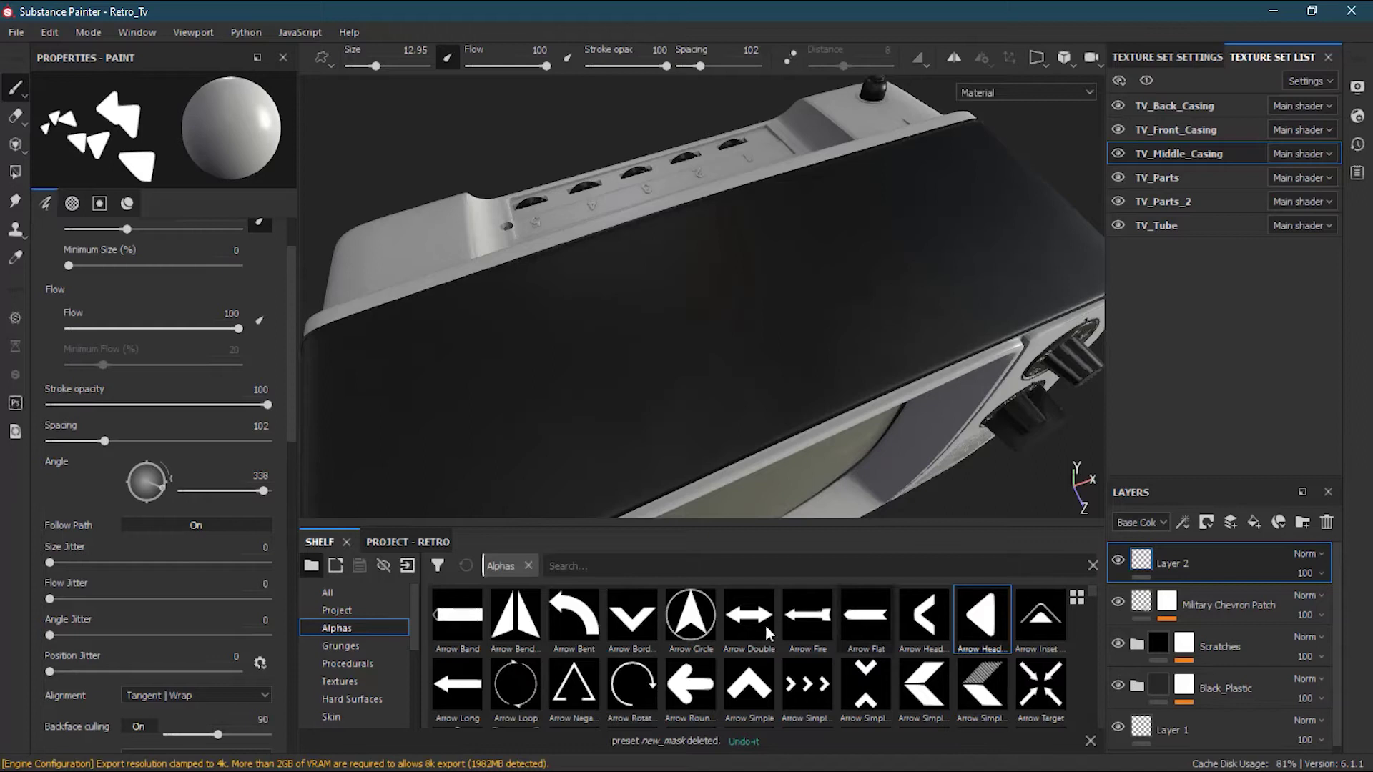
# Find the footprint alphas by searching for "foot", test the third one with a curved trail on the casing, and undo the trail.
pyautogui.click(619, 569)
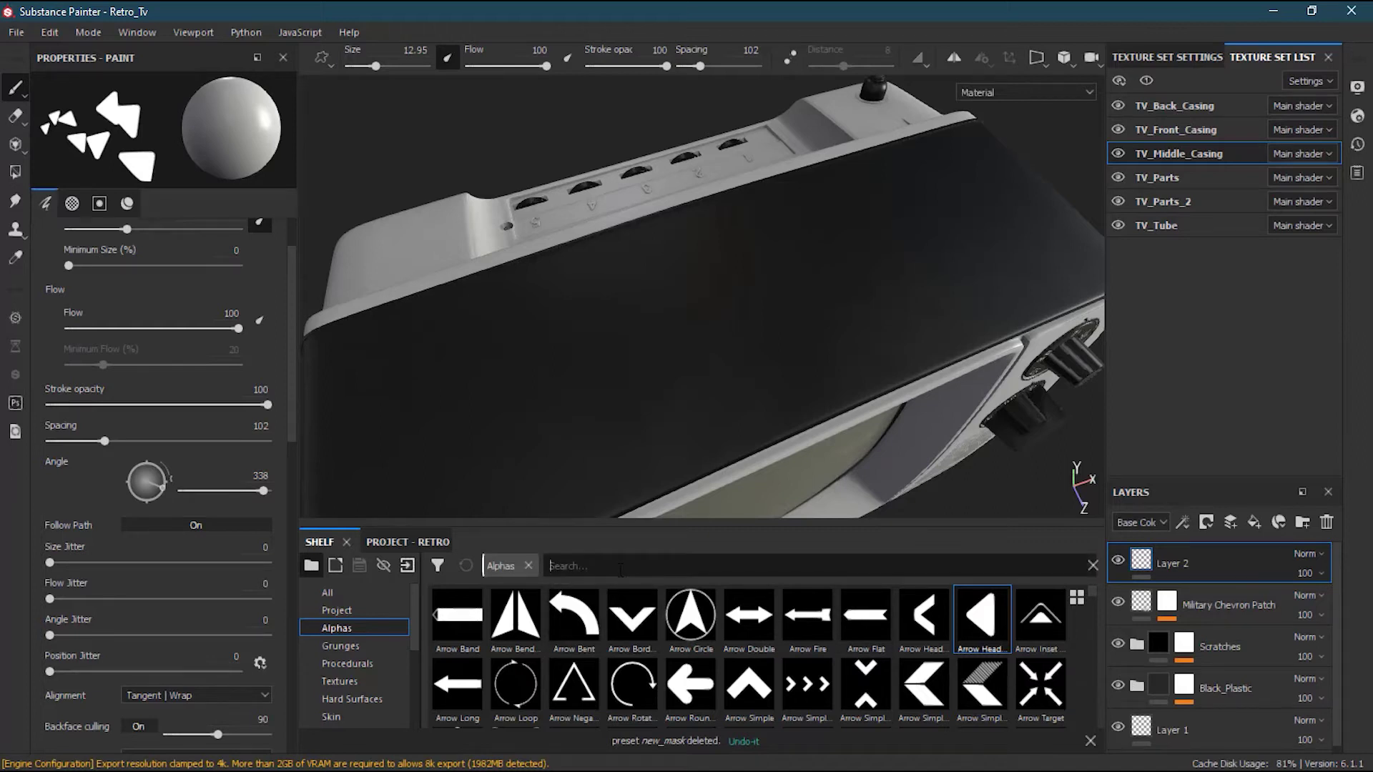
pyautogui.write('foot')
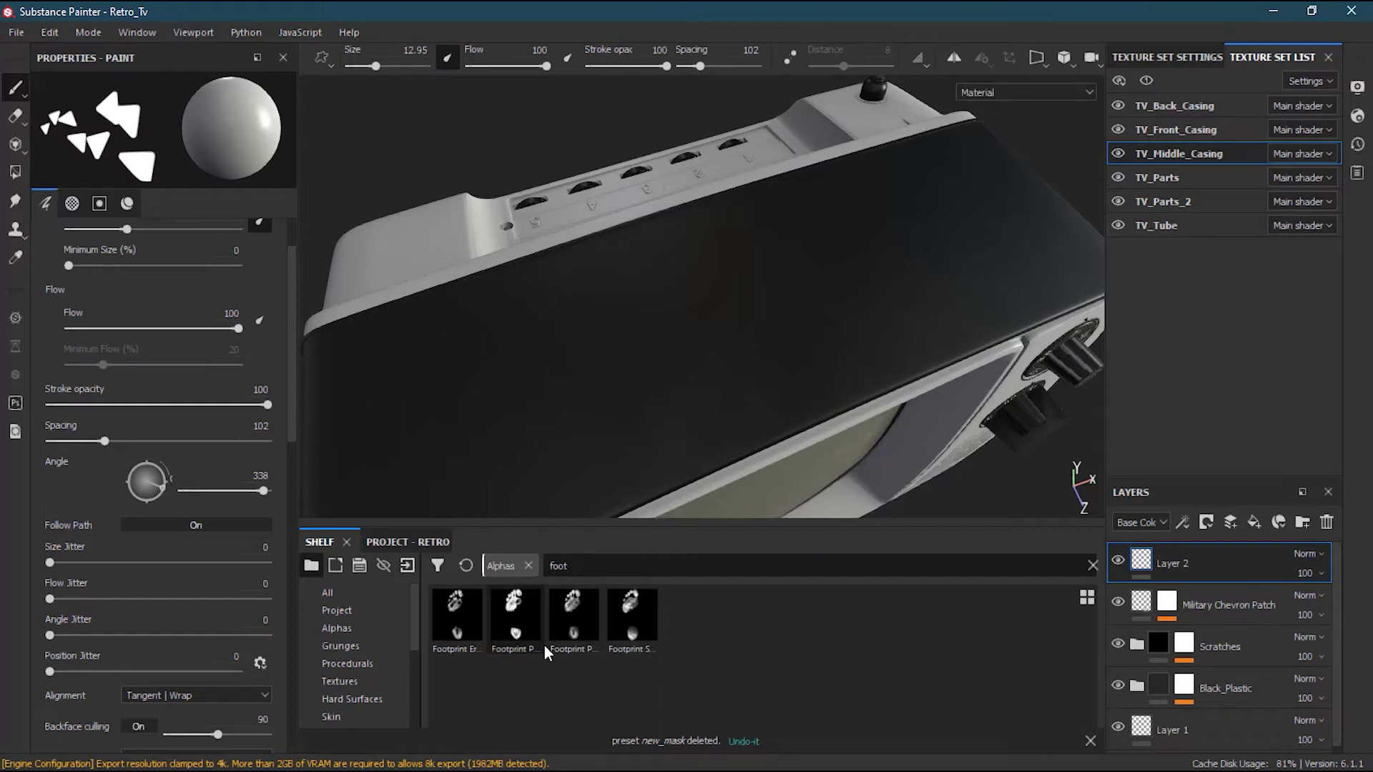
pyautogui.click(574, 623)
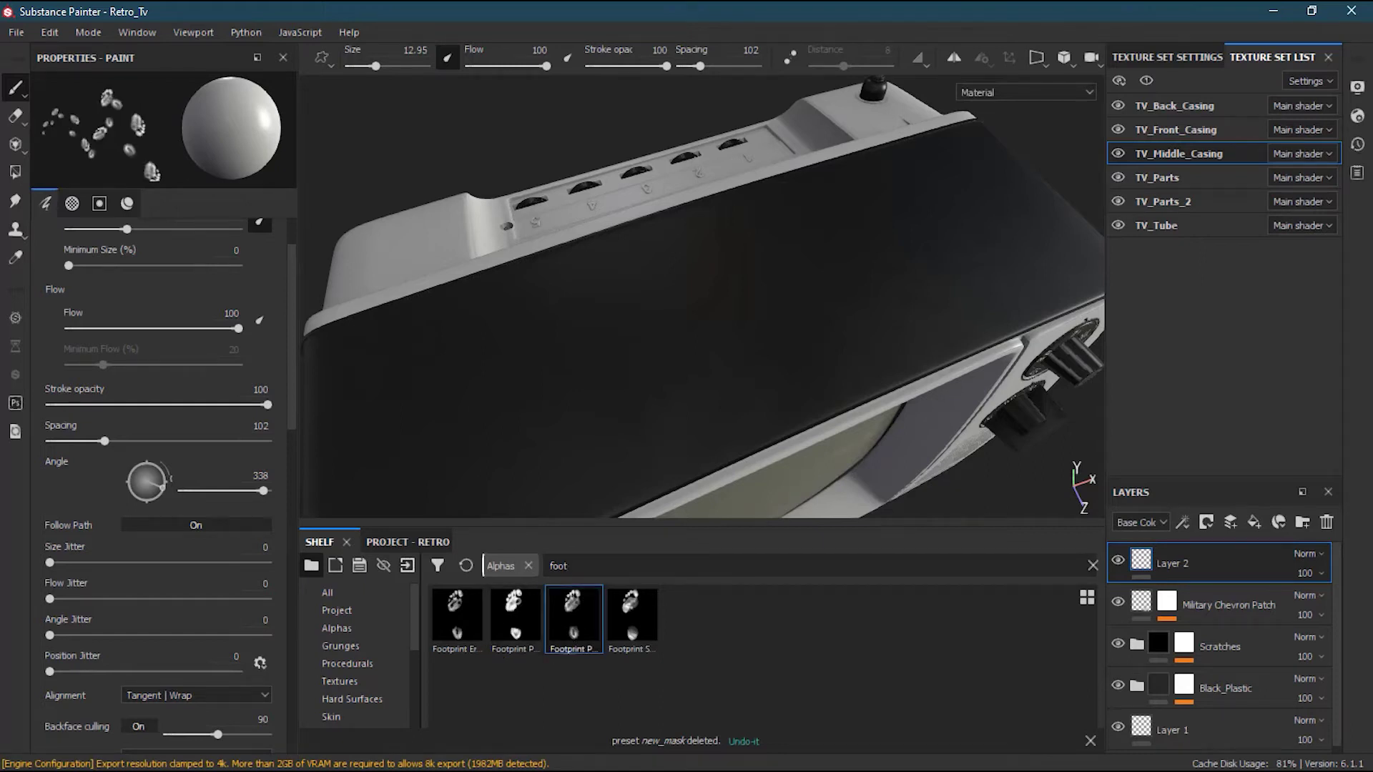
pyautogui.moveTo(500, 482)
pyautogui.mouseDown()
pyautogui.moveTo(491, 460)
pyautogui.moveTo(534, 326)
pyautogui.mouseUp()
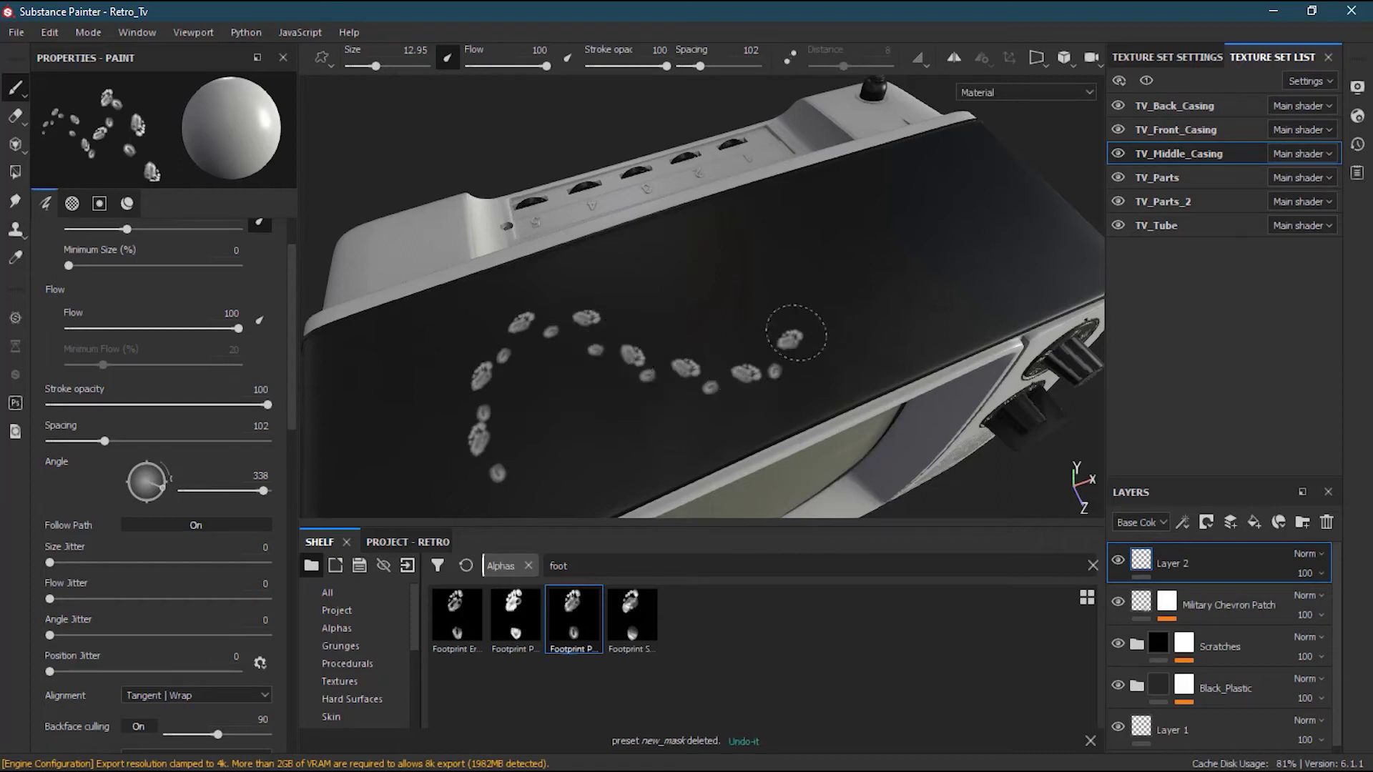
pyautogui.hotkey('ctrl', 'z')
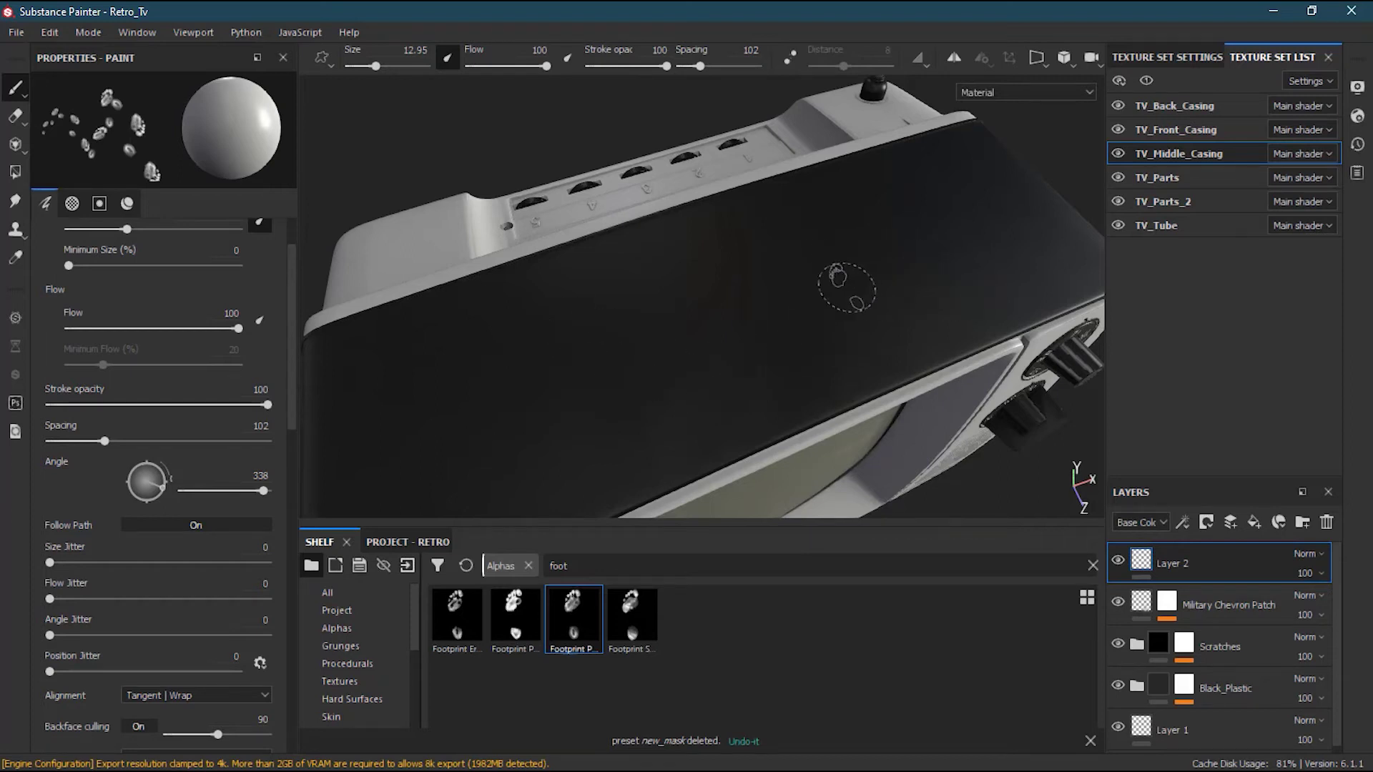
# Enlarge the brush to 43.28, paint a trail of large footprints along the casing, and undo it.
pyautogui.press(']')
pyautogui.press(']')
pyautogui.press(']')
pyautogui.press(']')
pyautogui.moveTo(994, 239)
pyautogui.mouseDown()
pyautogui.moveTo(950, 230)
pyautogui.moveTo(808, 305)
pyautogui.moveTo(690, 346)
pyautogui.mouseUp()
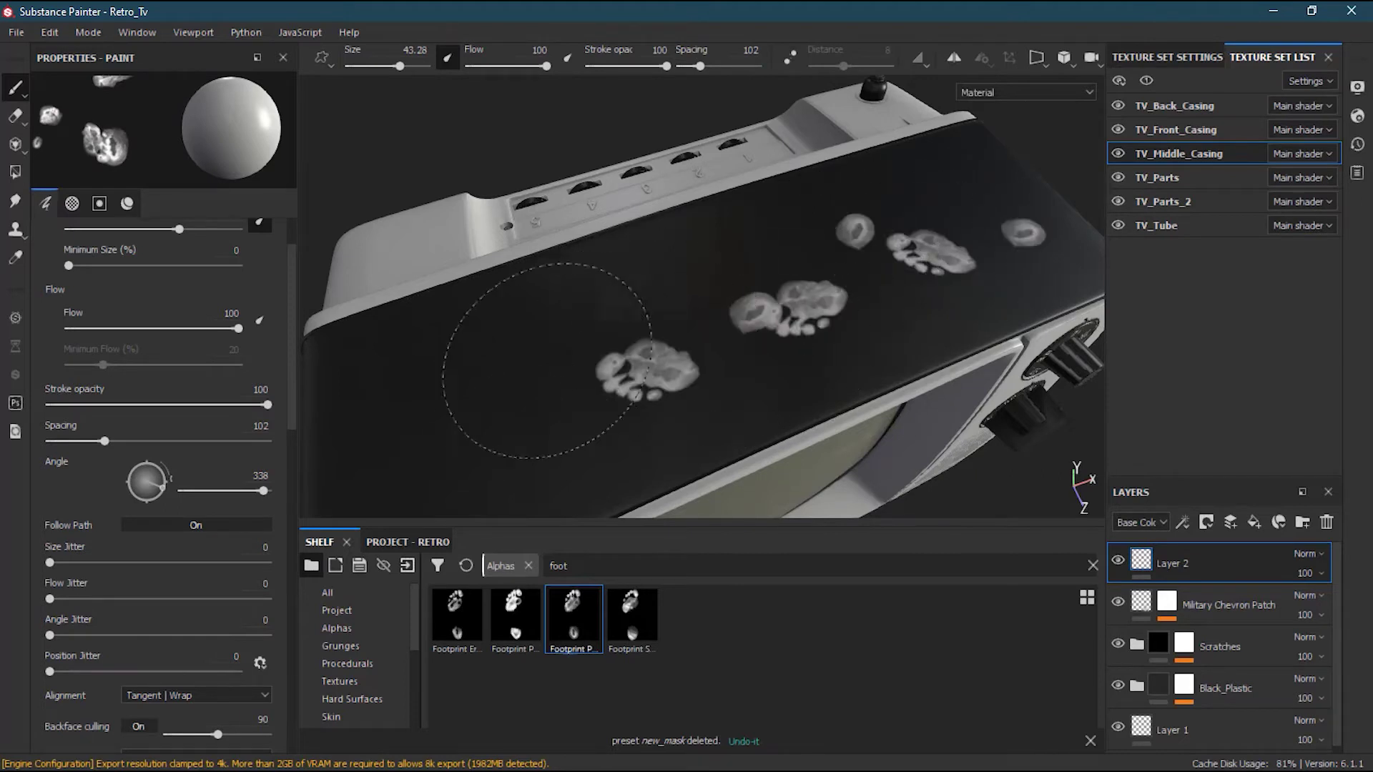
pyautogui.moveTo(558, 349); pyautogui.dragTo(493, 416)
pyautogui.moveTo(471, 340)
pyautogui.keyDown('alt'); pyautogui.mouseDown()
pyautogui.moveTo(613, 295)
pyautogui.moveTo(647, 329)
pyautogui.mouseUp(); pyautogui.keyUp('alt')
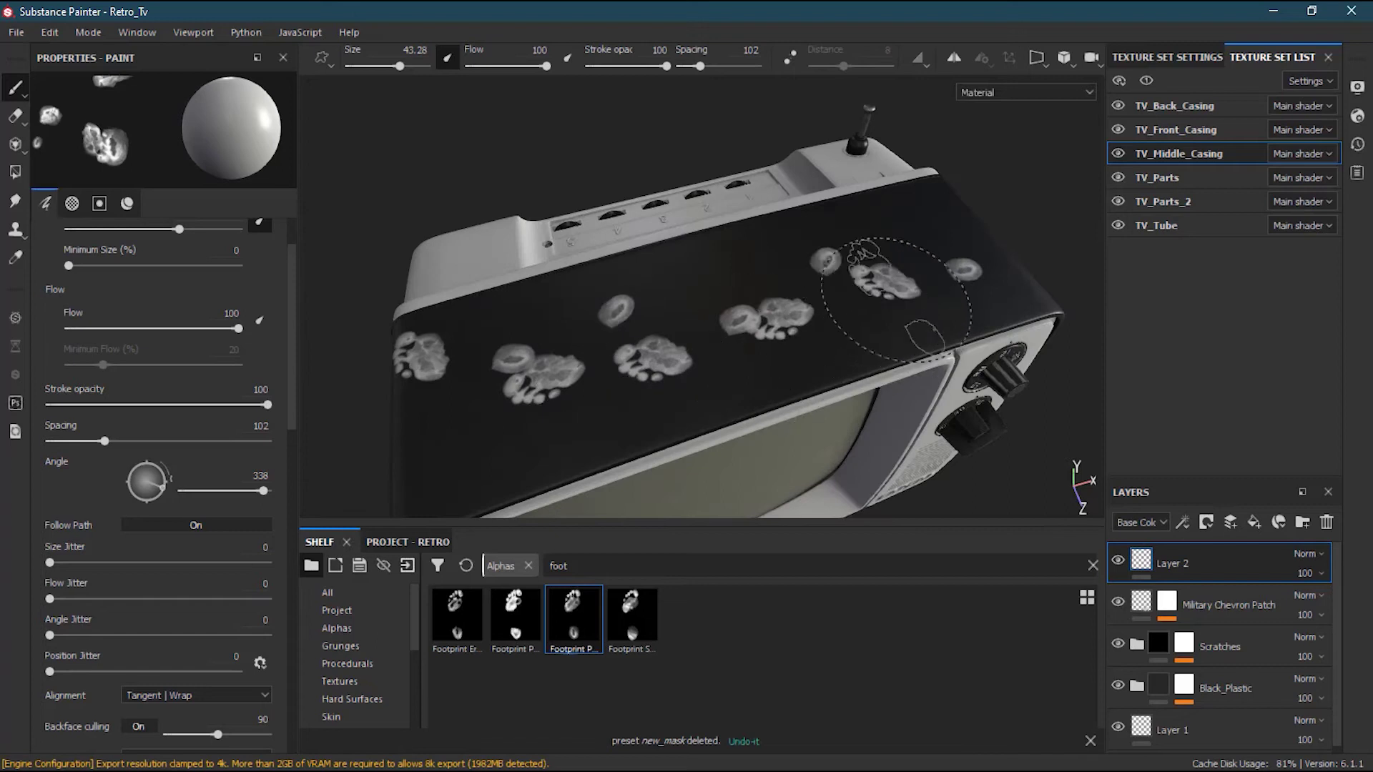
pyautogui.hotkey('ctrl', 'z')
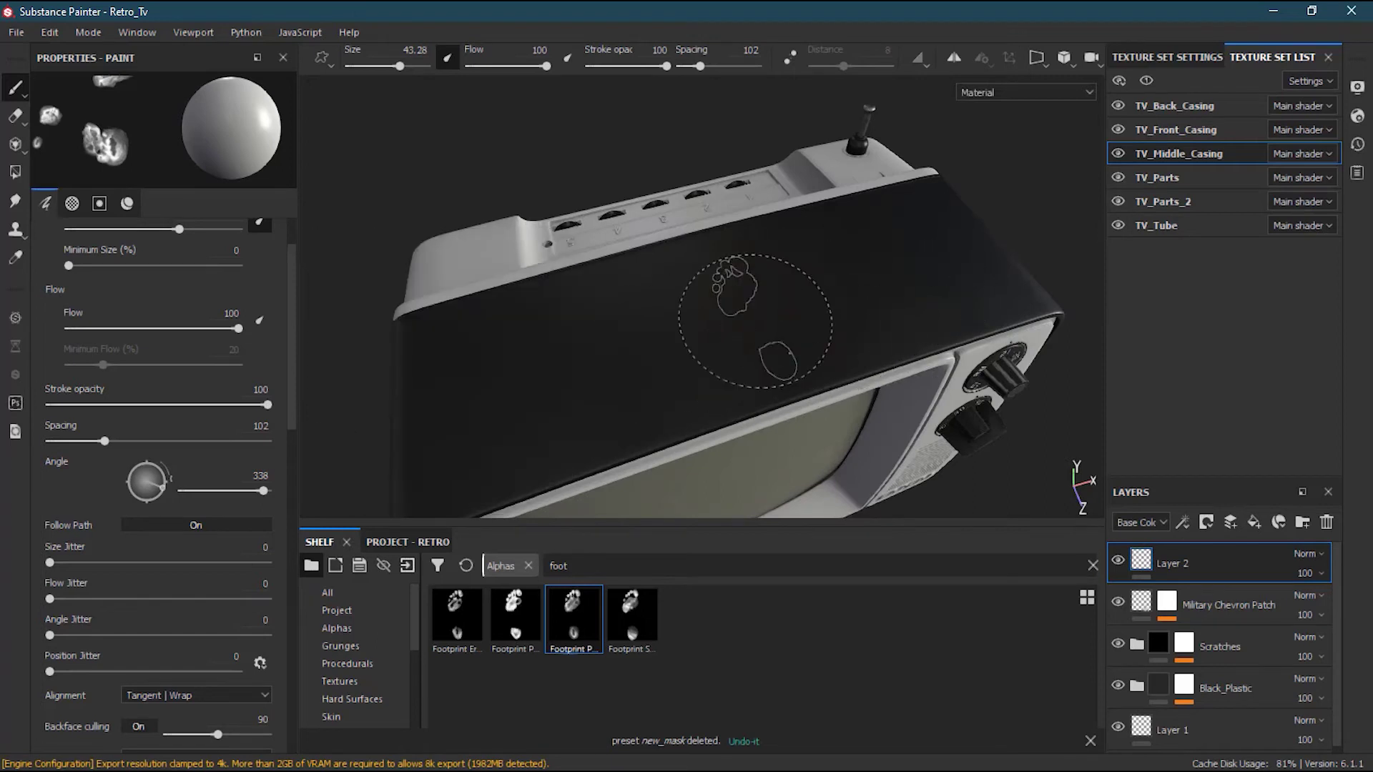
# Switch to the Footprint Paint alpha, reduce the brush size to 28.72, and paint and undo a test trail on the casing.
pyautogui.click(515, 617)
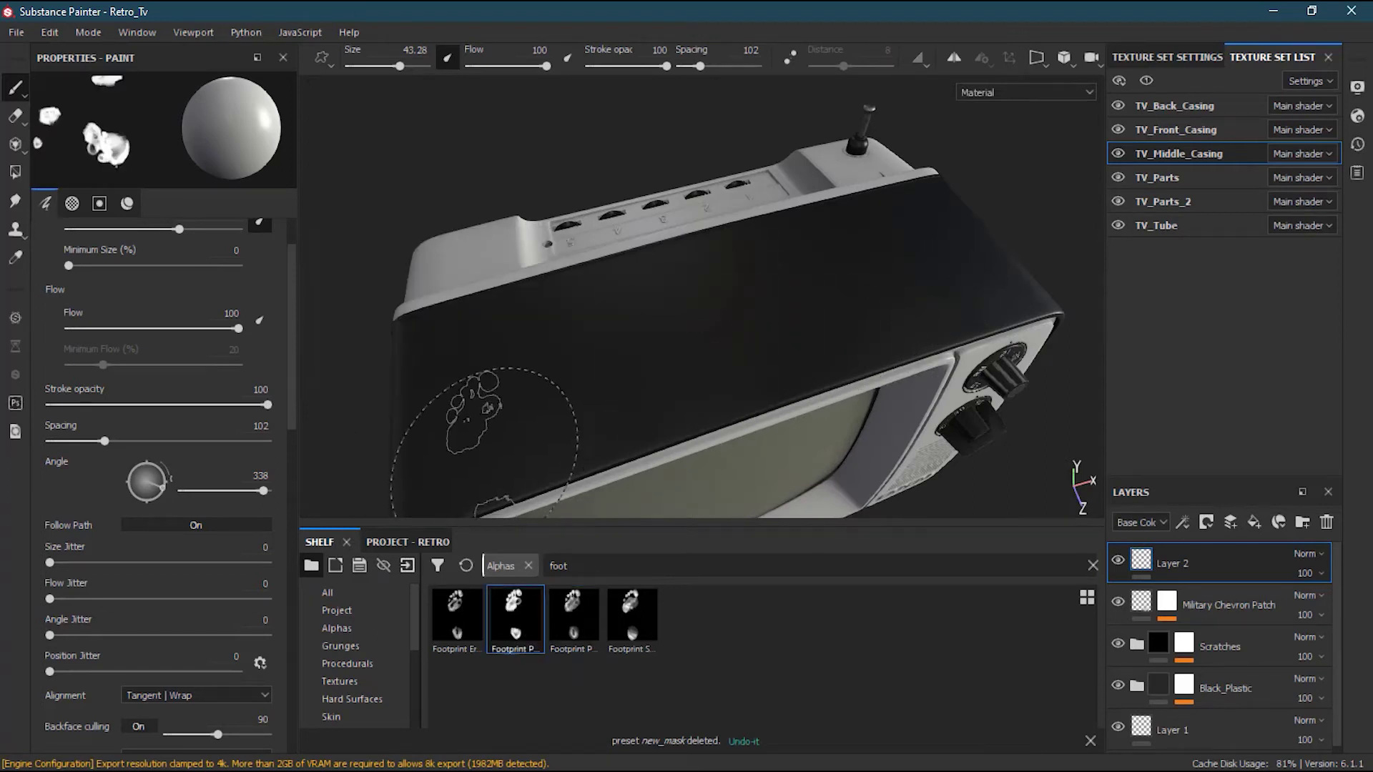
pyautogui.press('[')
pyautogui.press('[')
pyautogui.moveTo(450, 481)
pyautogui.mouseDown()
pyautogui.moveTo(450, 414)
pyautogui.moveTo(493, 336)
pyautogui.moveTo(658, 364)
pyautogui.moveTo(786, 271)
pyautogui.moveTo(868, 291)
pyautogui.mouseUp()
pyautogui.hotkey('ctrl', 'z')
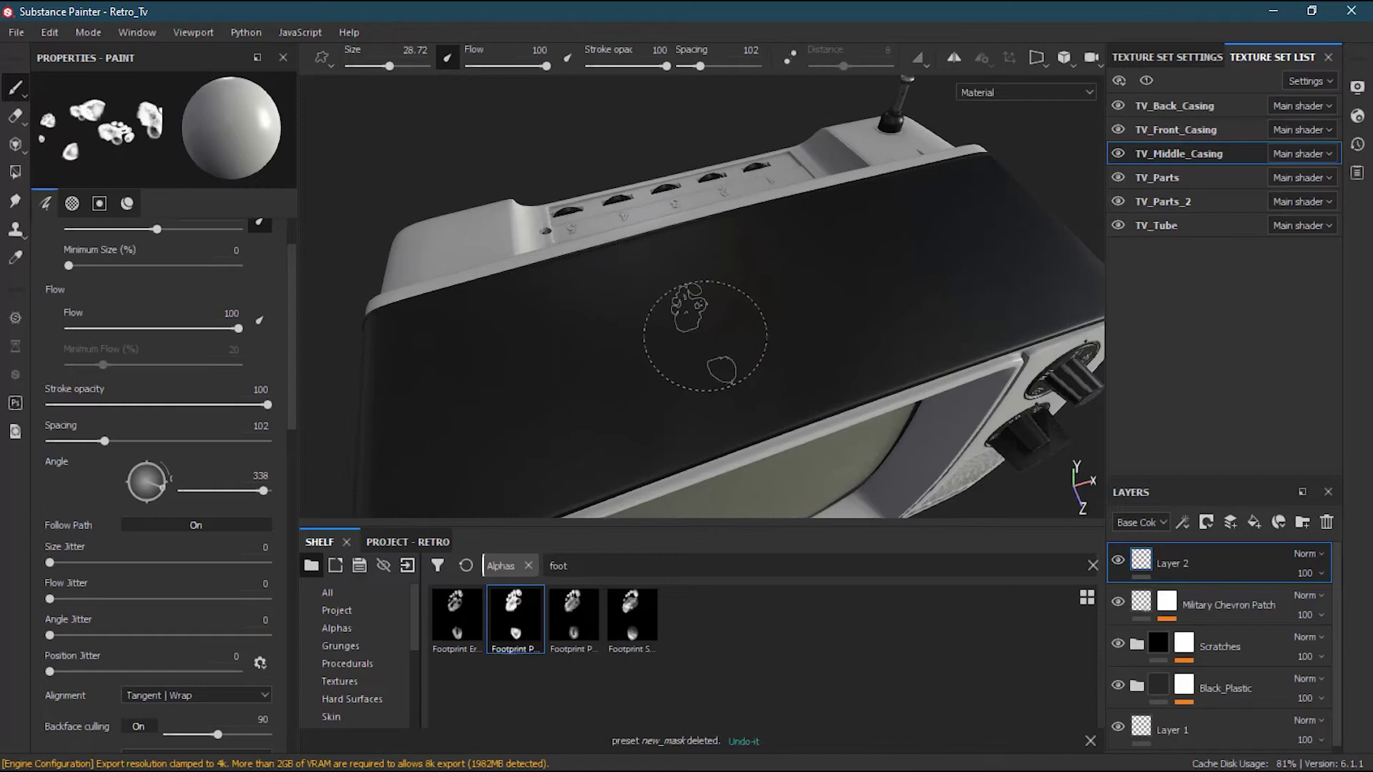
# Clear the alpha search, turn off Follow Path, and set the brush Spacing to 1.
pyautogui.click(1091, 565)
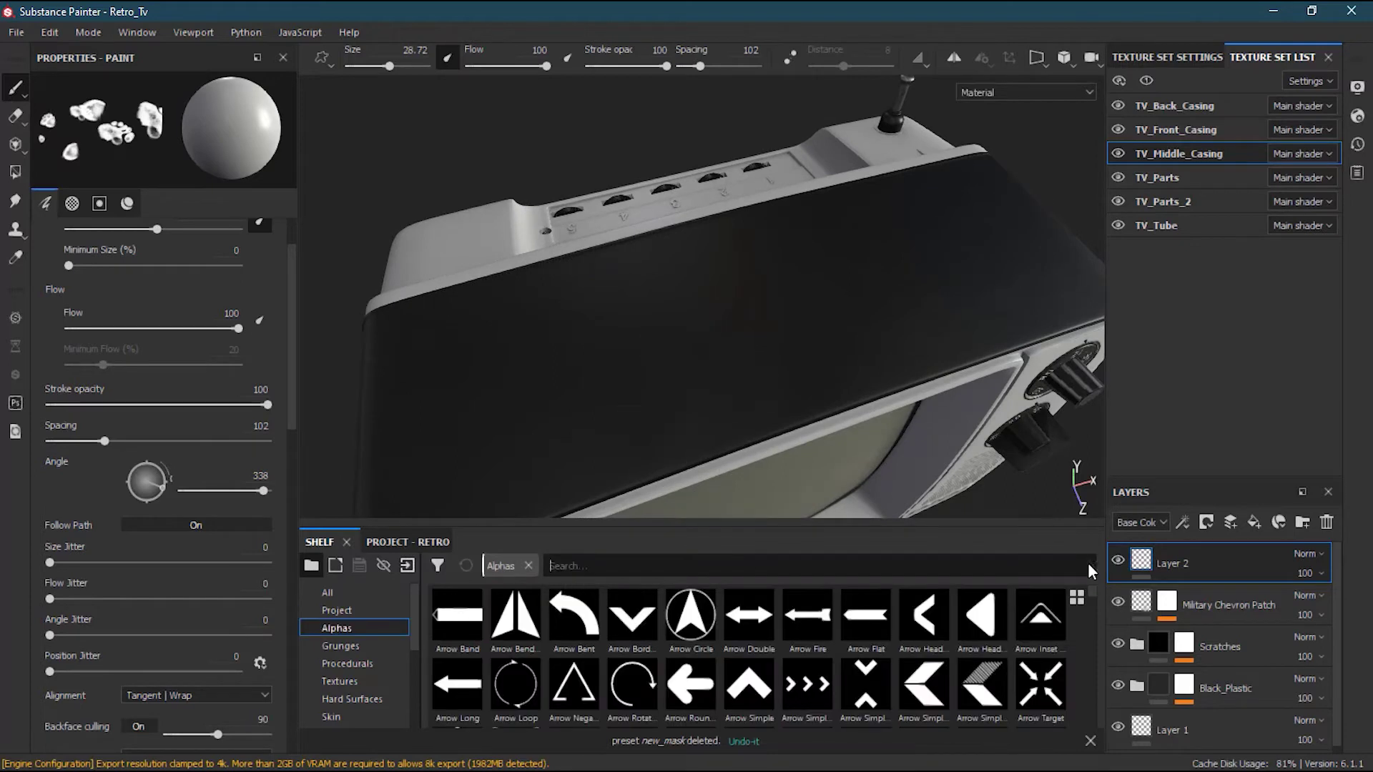
pyautogui.click(170, 525)
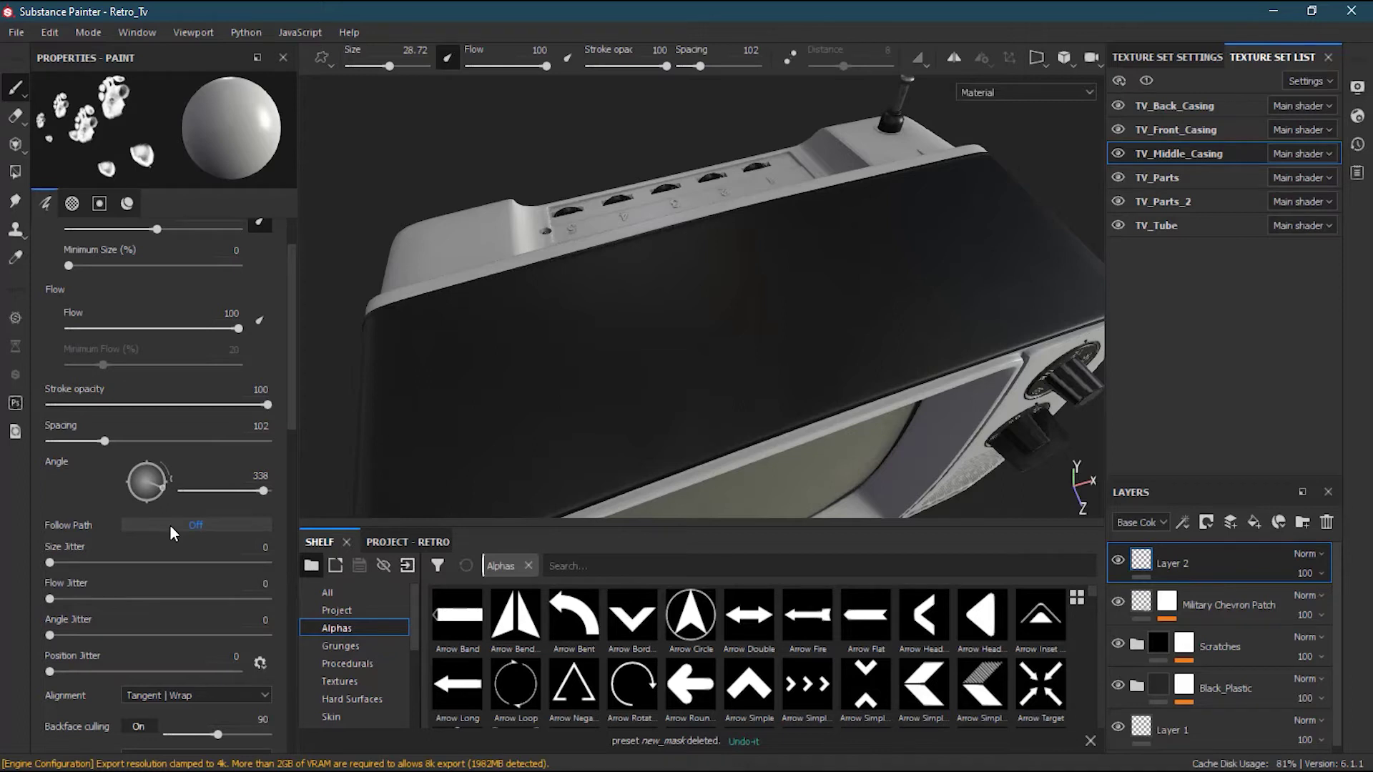
pyautogui.moveTo(105, 444); pyautogui.dragTo(30, 439)
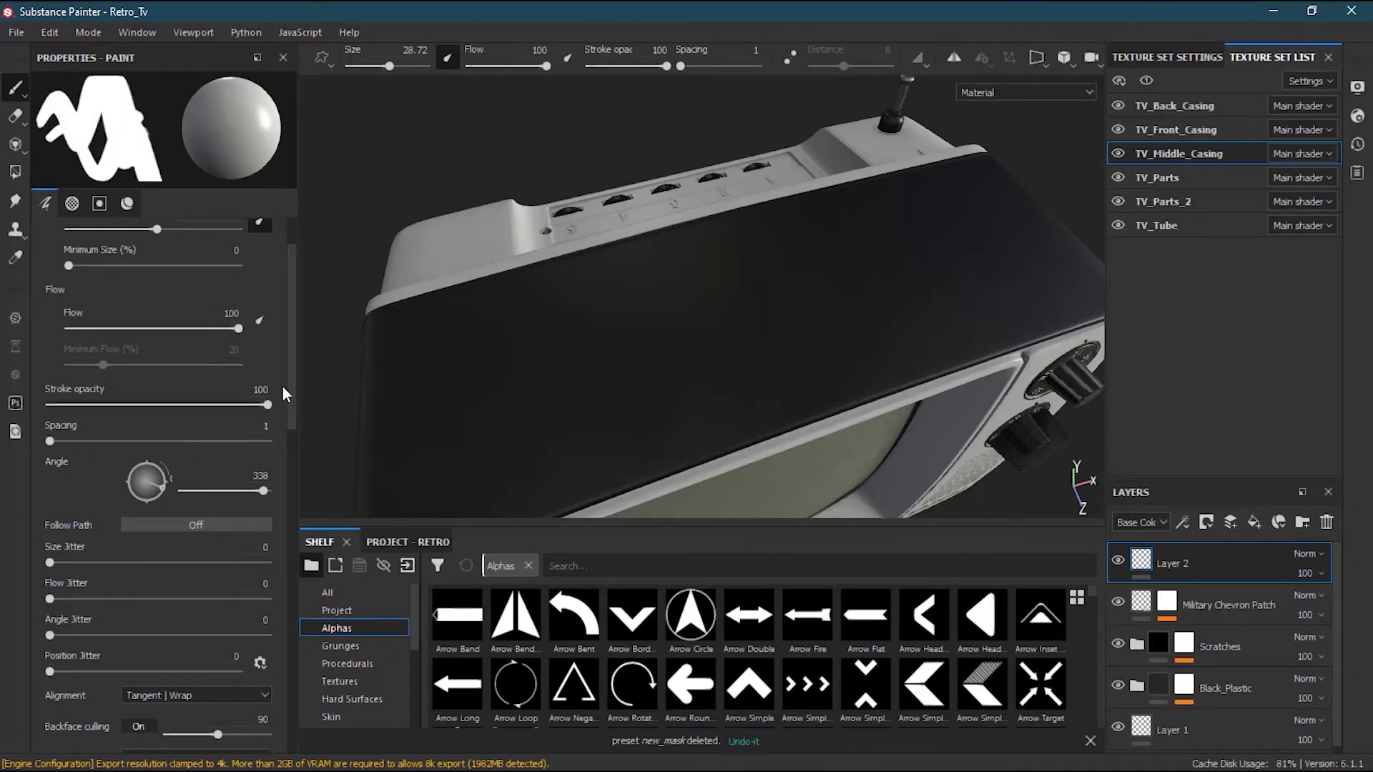
pyautogui.moveTo(289, 363); pyautogui.dragTo(287, 453)
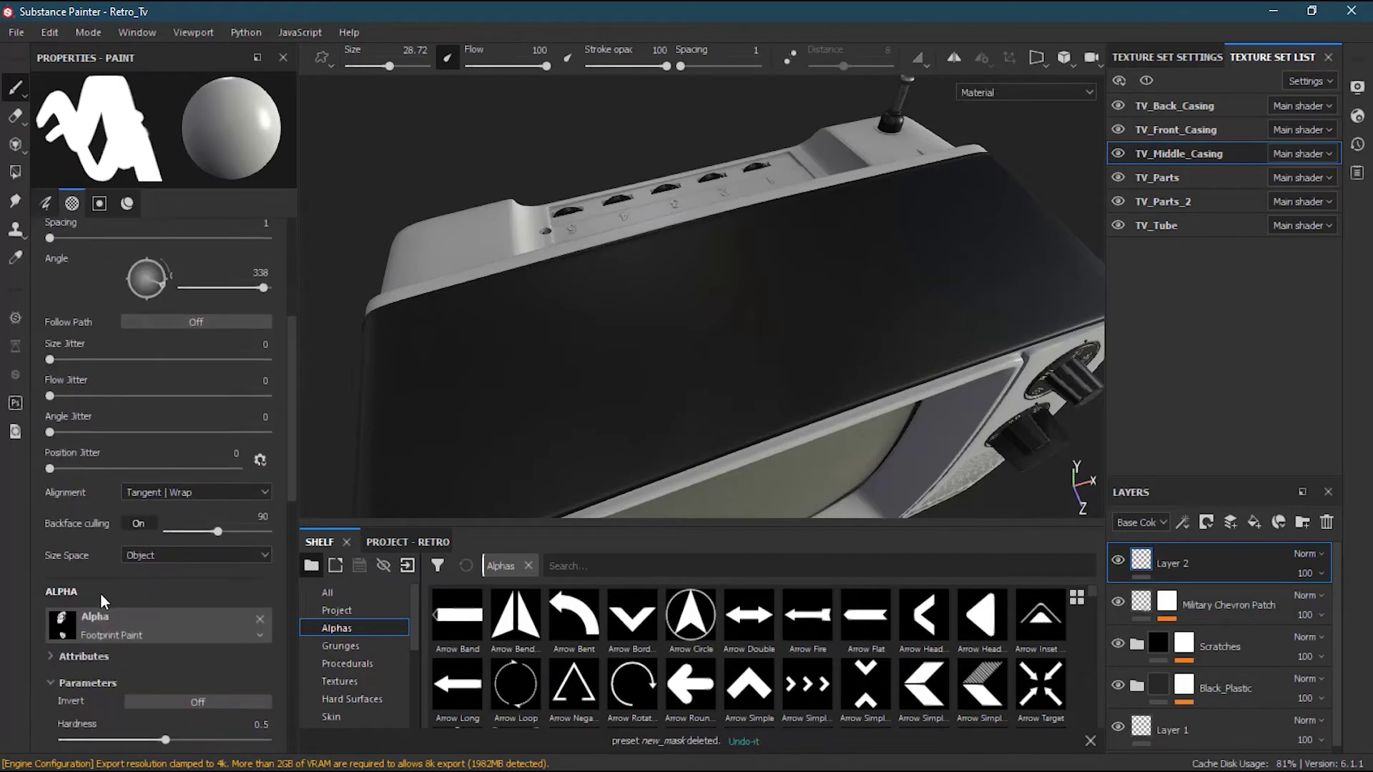
# Replace the footprint alpha with the basic Shape alpha found by searching for "basi", and reduce the brush size to 12.39.
pyautogui.click(260, 618)
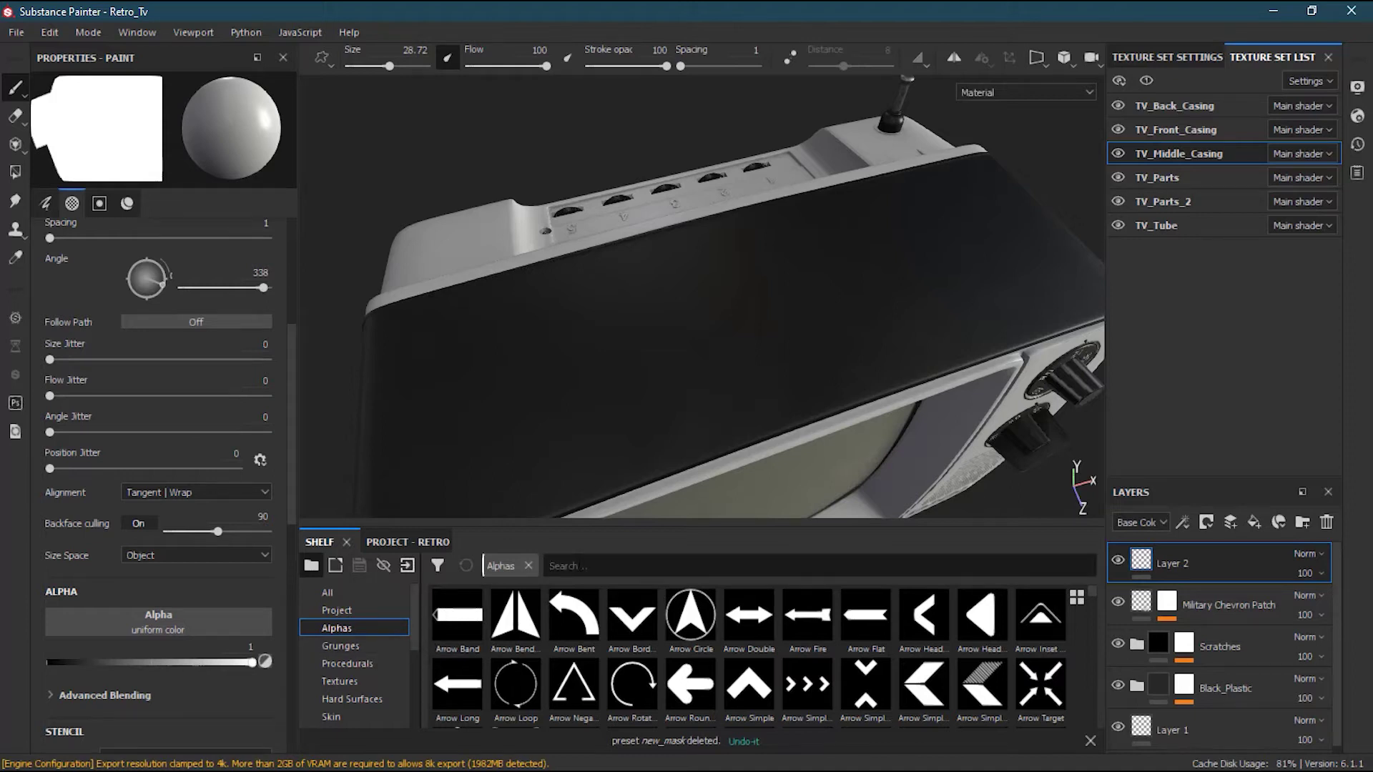
pyautogui.click(550, 566)
pyautogui.write('basi')
pyautogui.moveTo(516, 630)
pyautogui.mouseDown()
pyautogui.moveTo(521, 640)
pyautogui.moveTo(146, 629)
pyautogui.moveTo(142, 612)
pyautogui.mouseUp()
pyautogui.press('[')
pyautogui.press('[')
pyautogui.press('[')
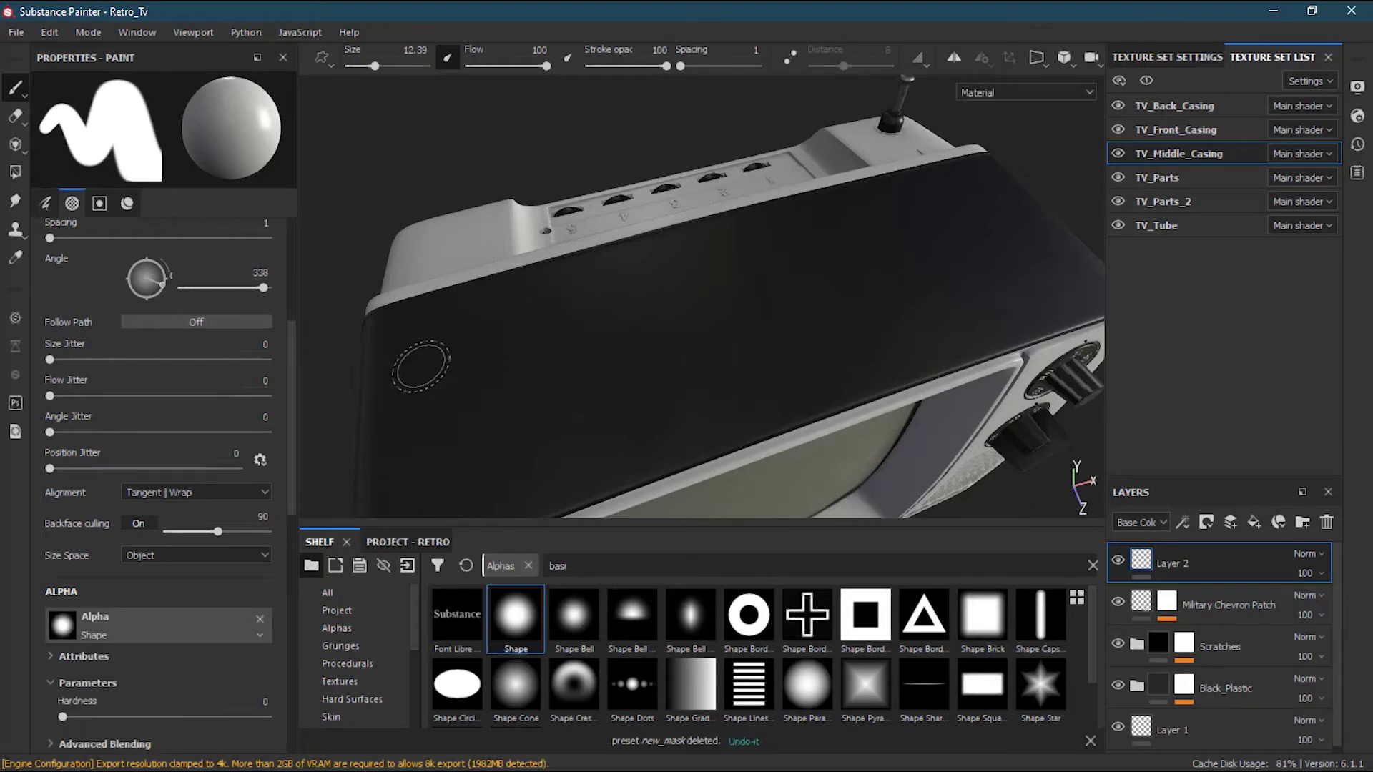
pyautogui.moveTo(290, 440)
pyautogui.mouseDown()
pyautogui.moveTo(285, 330)
pyautogui.moveTo(284, 482)
pyautogui.mouseUp()
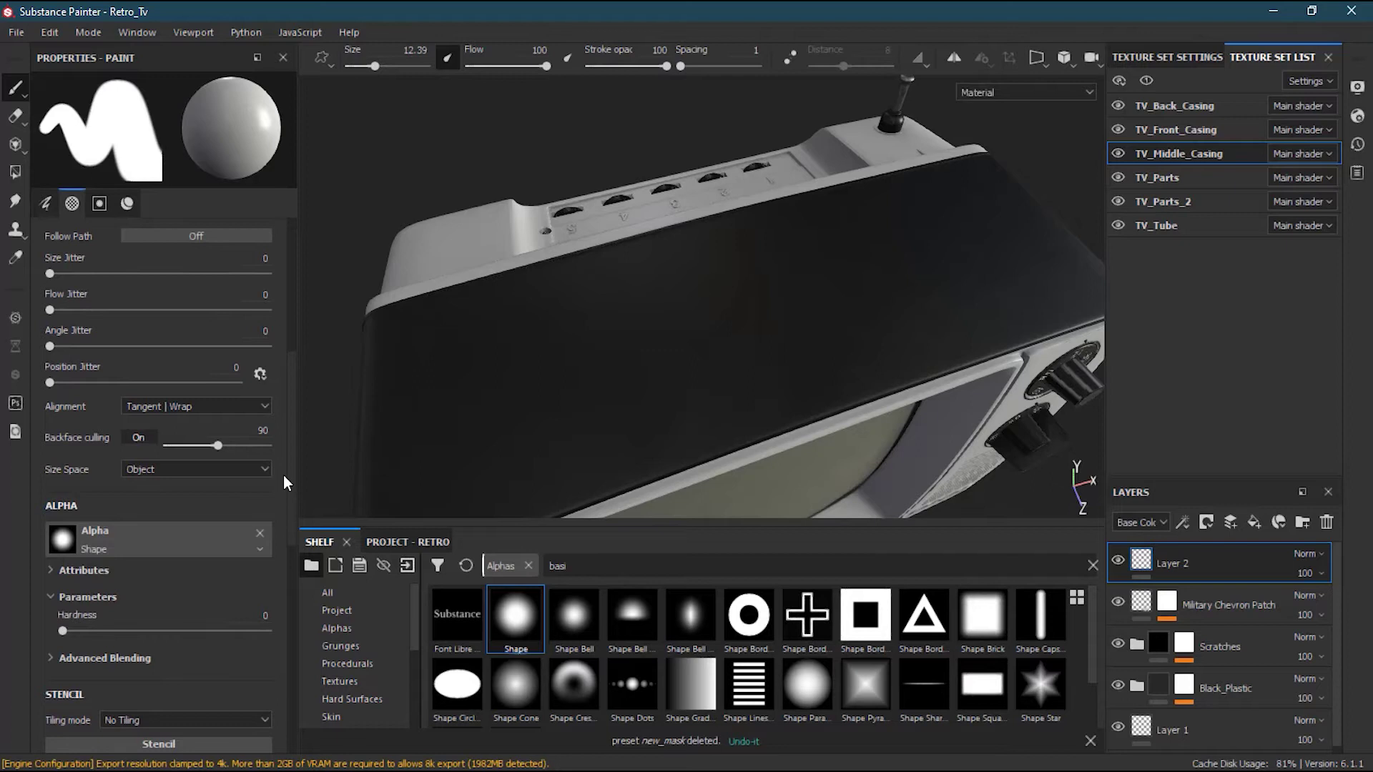
# Dab and paint a short freehand test stroke on the front end of the casing's upper surface, and undo it.
pyautogui.scroll(-1, 283, 479)
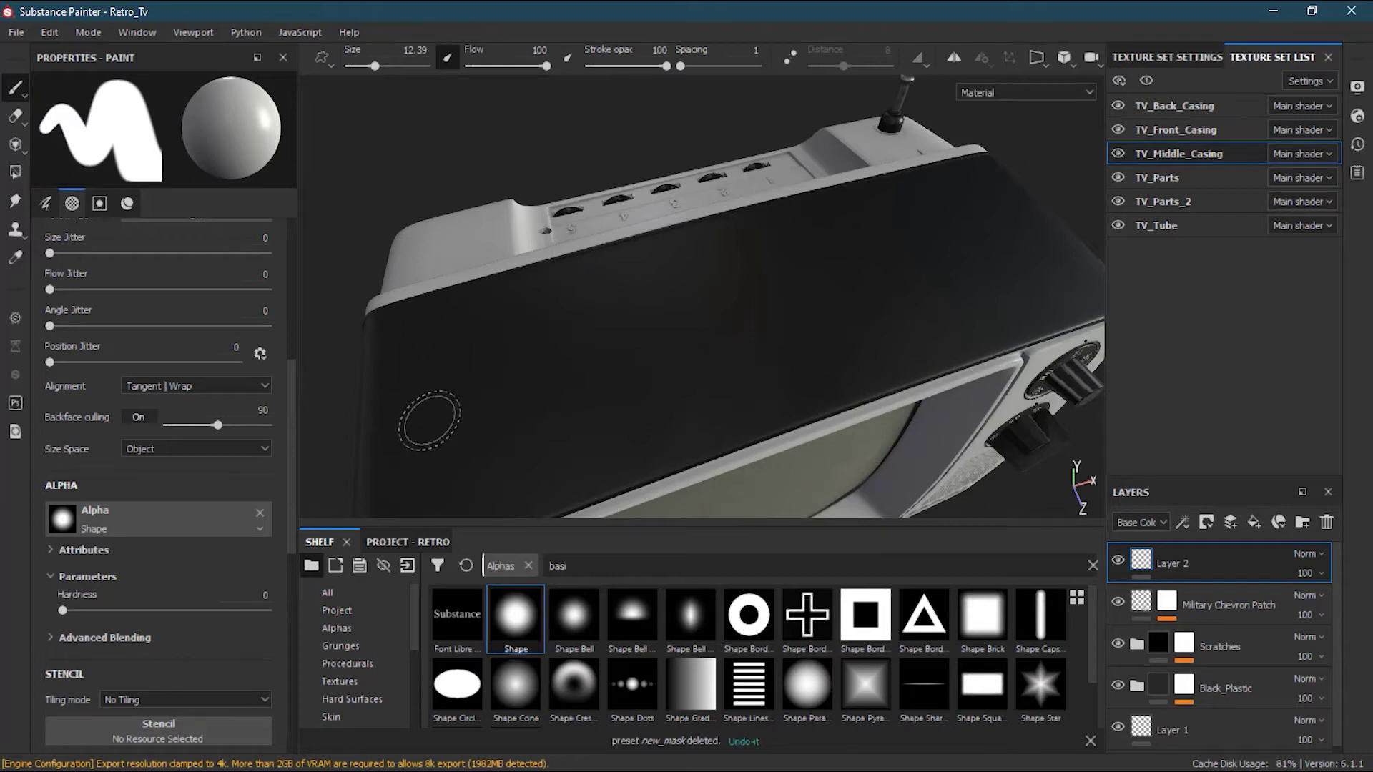
pyautogui.click(429, 414)
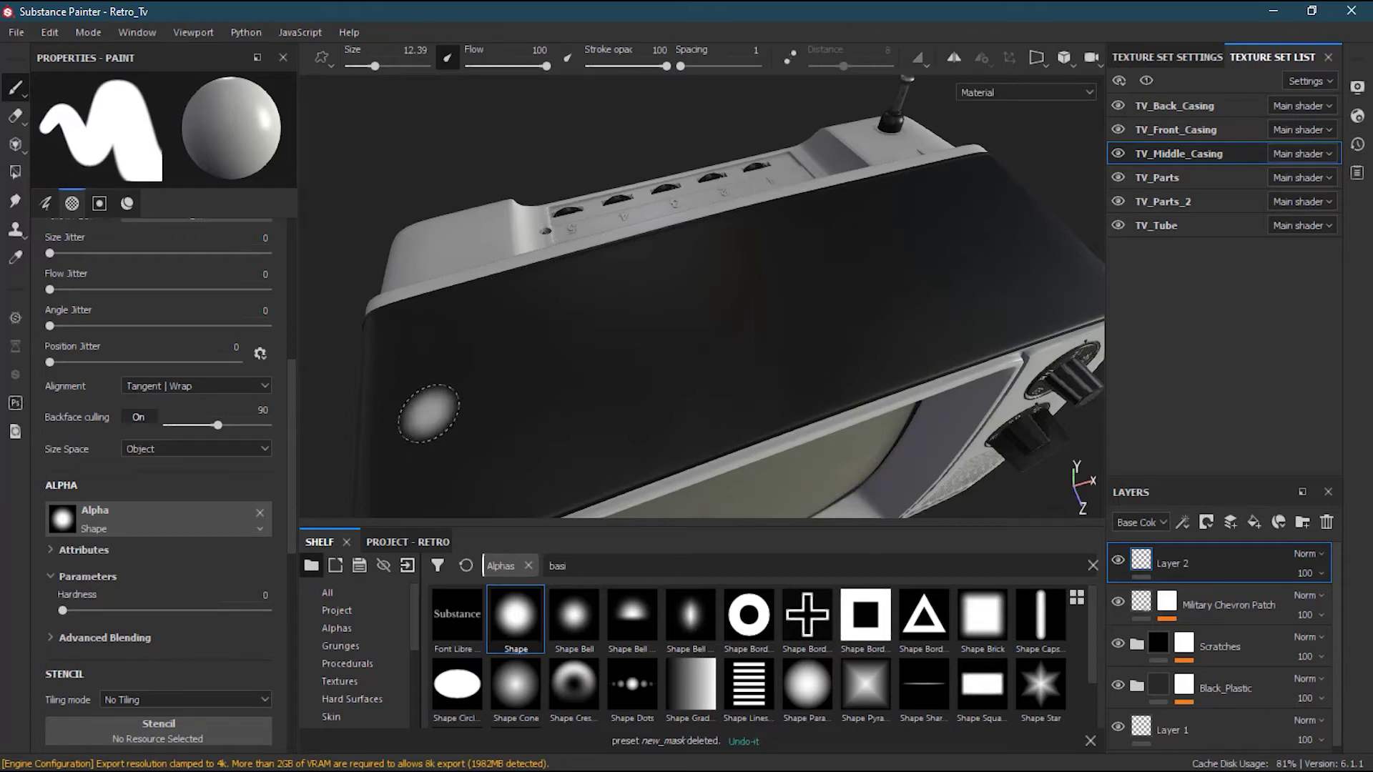
pyautogui.moveTo(429, 414)
pyautogui.mouseDown()
pyautogui.moveTo(547, 374)
pyautogui.moveTo(516, 384)
pyautogui.mouseUp()
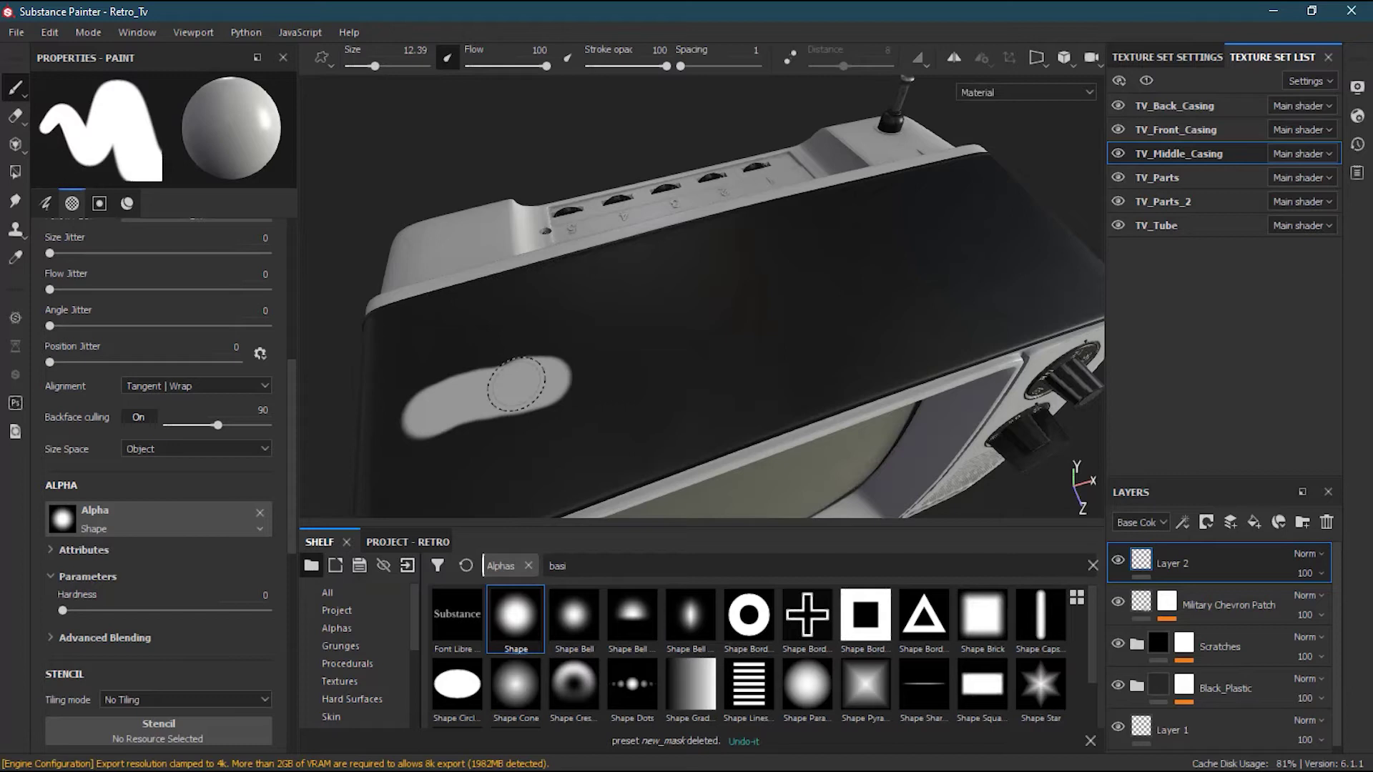
pyautogui.hotkey('ctrl', 'z')
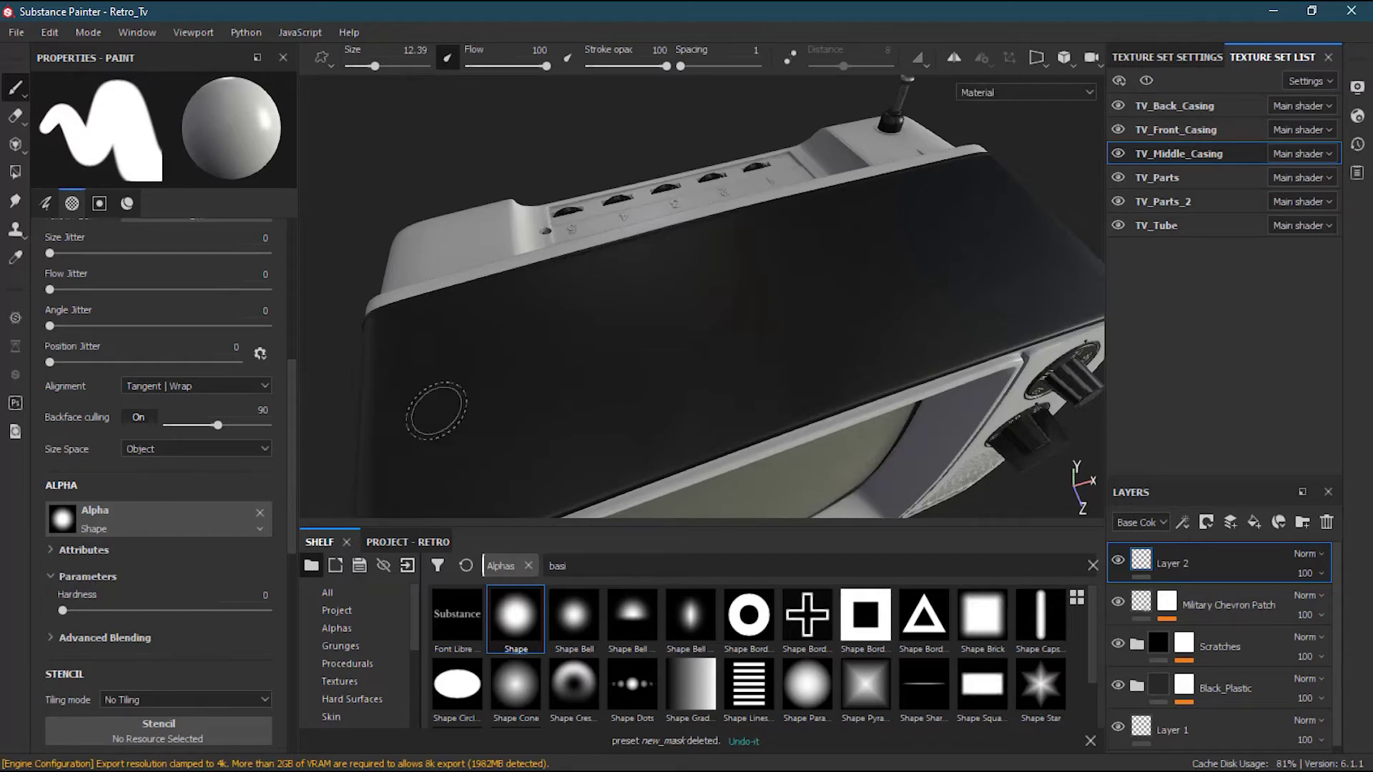
# Paint a straight line along the length of the casing's upper surface from a starting dab, and undo both line and dab.
pyautogui.click(417, 409)
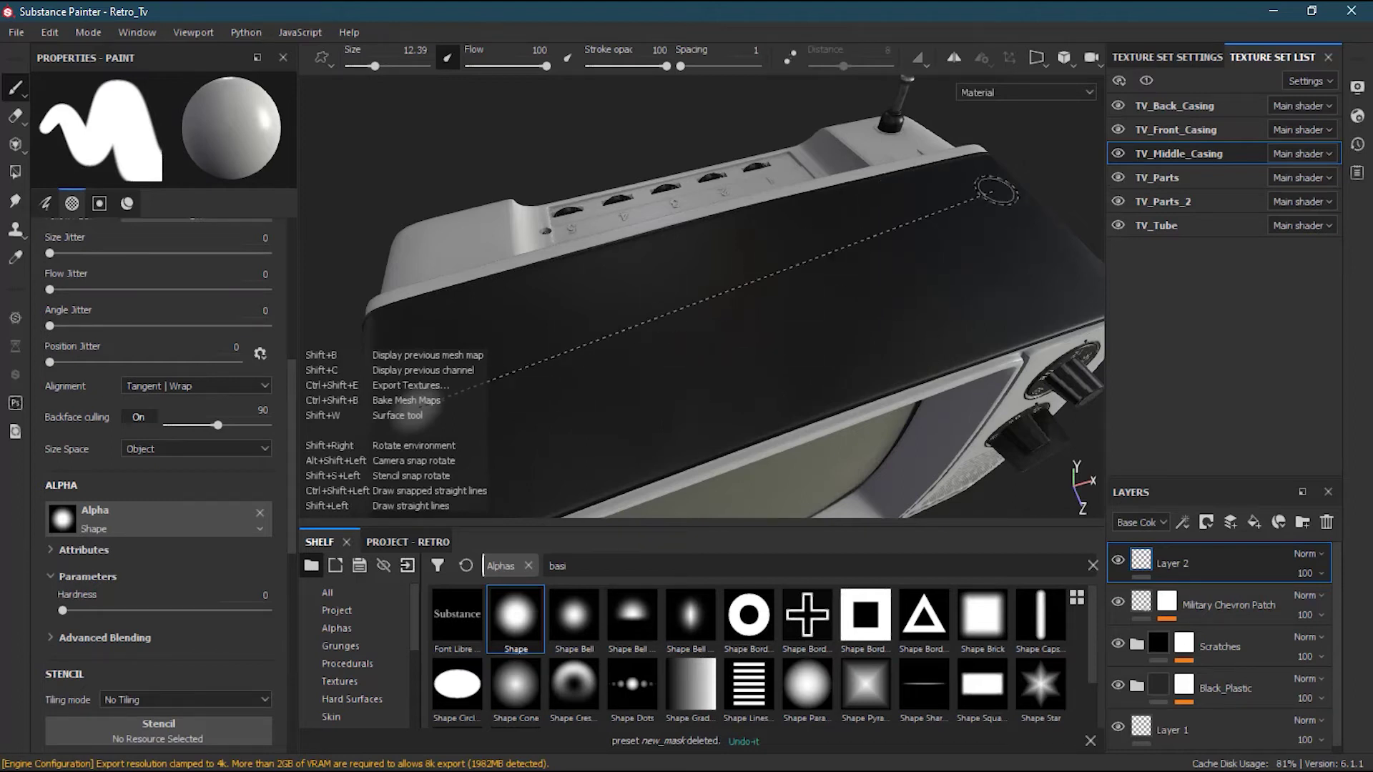
pyautogui.keyDown('shift'); pyautogui.click(1021, 273); pyautogui.keyUp('shift')
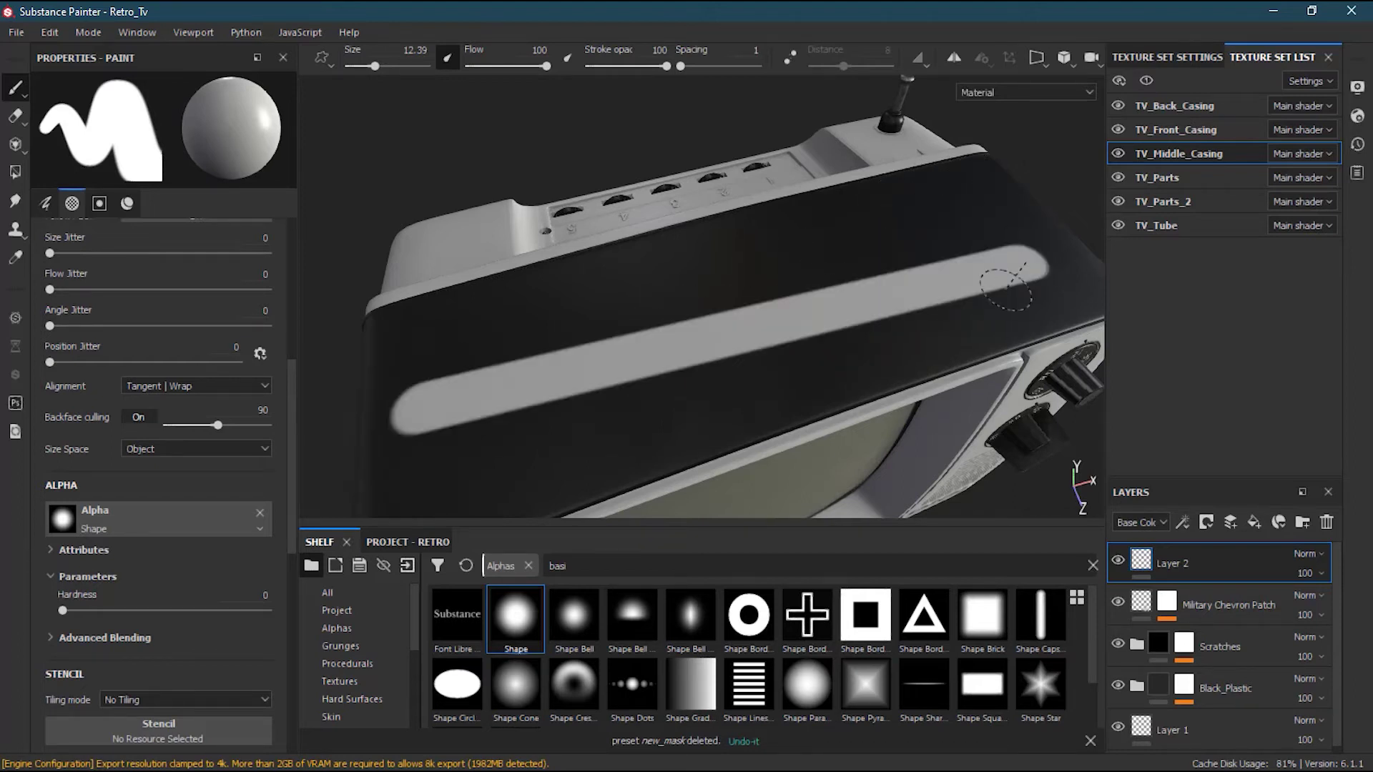
pyautogui.hotkey('ctrl', 'z')
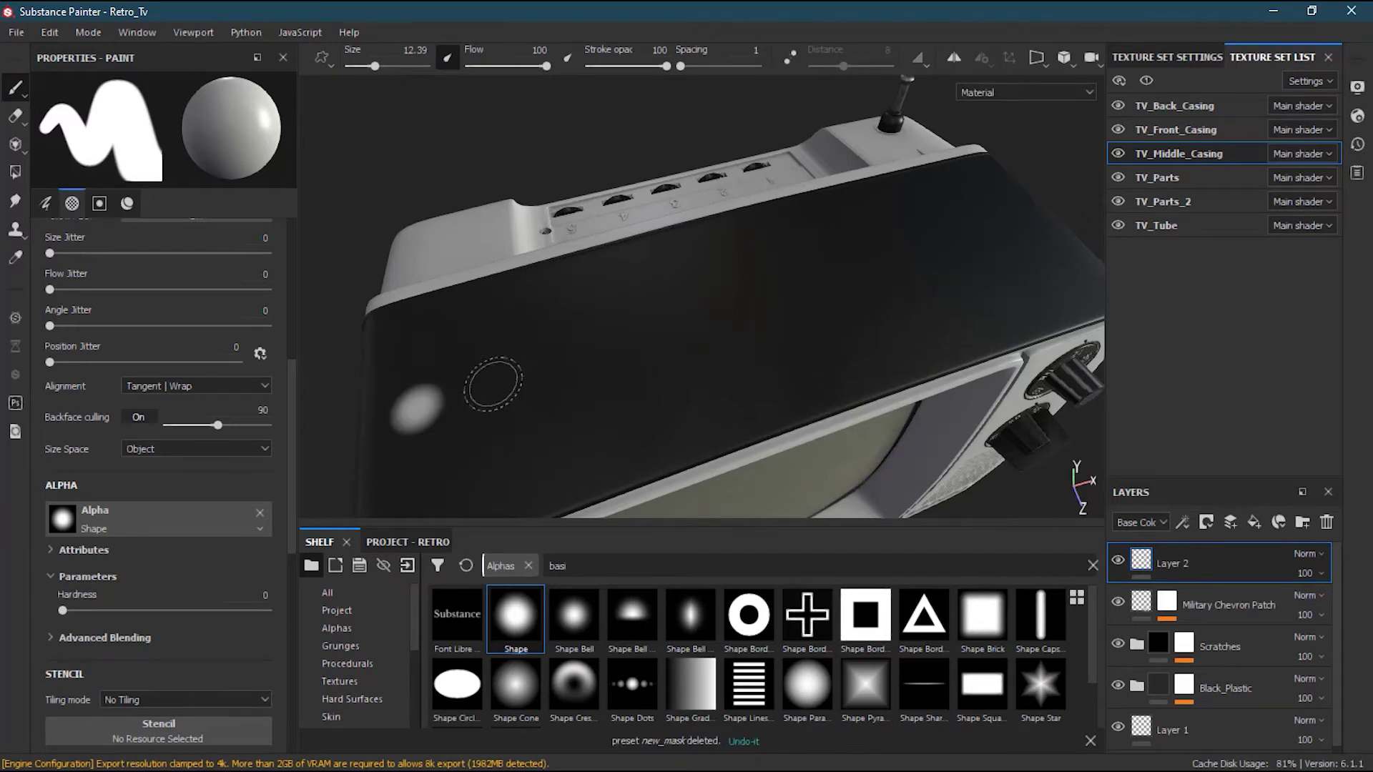
pyautogui.hotkey('ctrl', 'z')
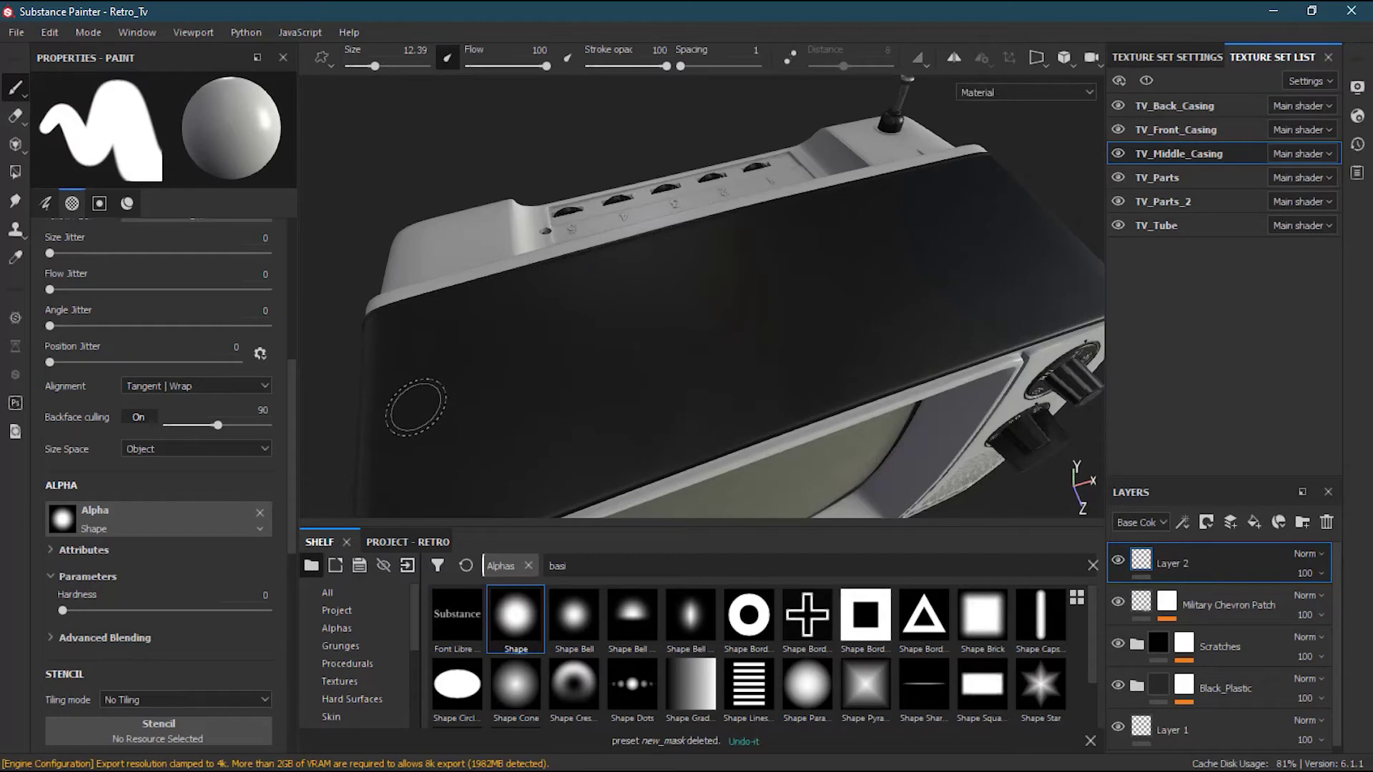
# Paint a snapped straight line along the casing's upper surface from a new starting dab, and undo it.
pyautogui.click(415, 407)
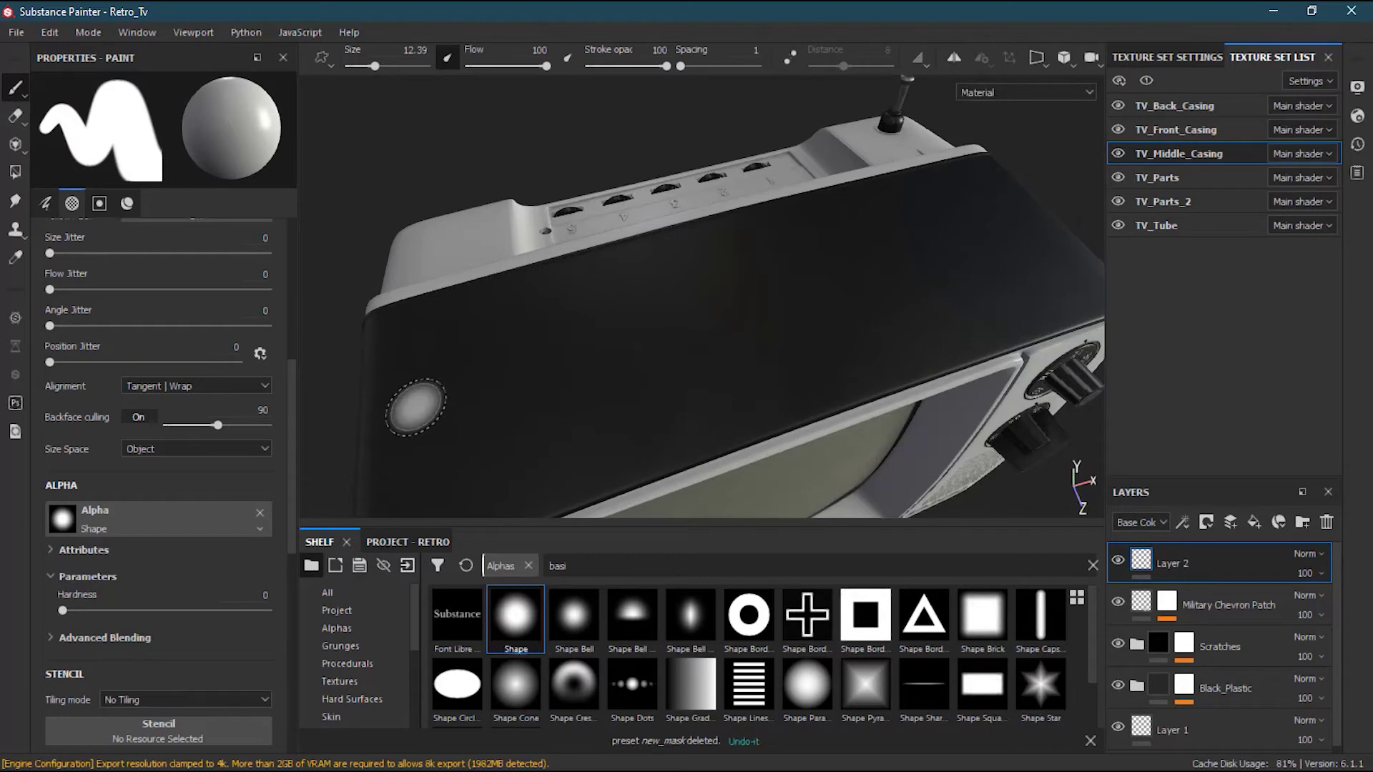
pyautogui.press('shift')
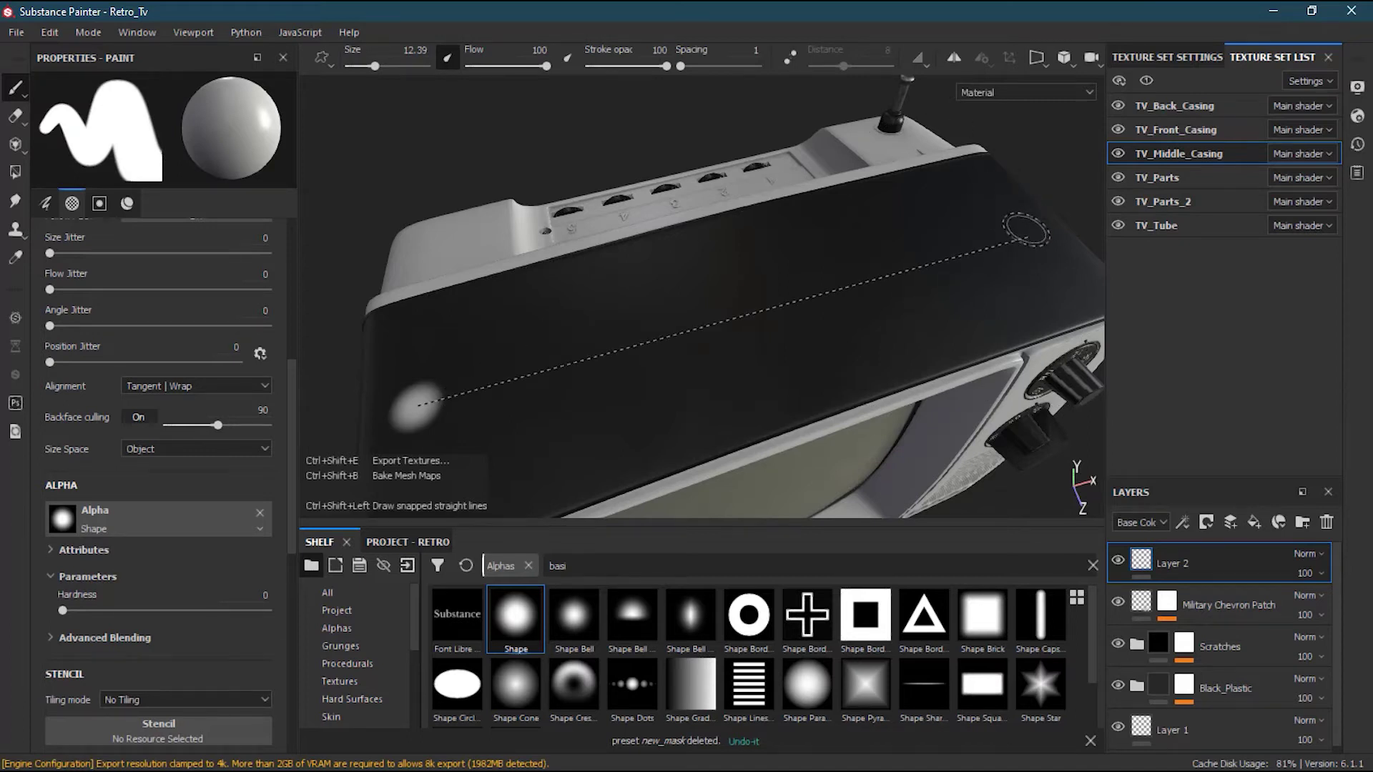
pyautogui.keyDown('shift'); pyautogui.click(1026, 236); pyautogui.keyUp('shift')
pyautogui.moveTo(858, 362)
pyautogui.keyDown('alt'); pyautogui.mouseDown()
pyautogui.moveTo(821, 426)
pyautogui.moveTo(830, 358)
pyautogui.moveTo(844, 356)
pyautogui.mouseUp(); pyautogui.keyUp('alt')
pyautogui.hotkey('ctrl', 'z')
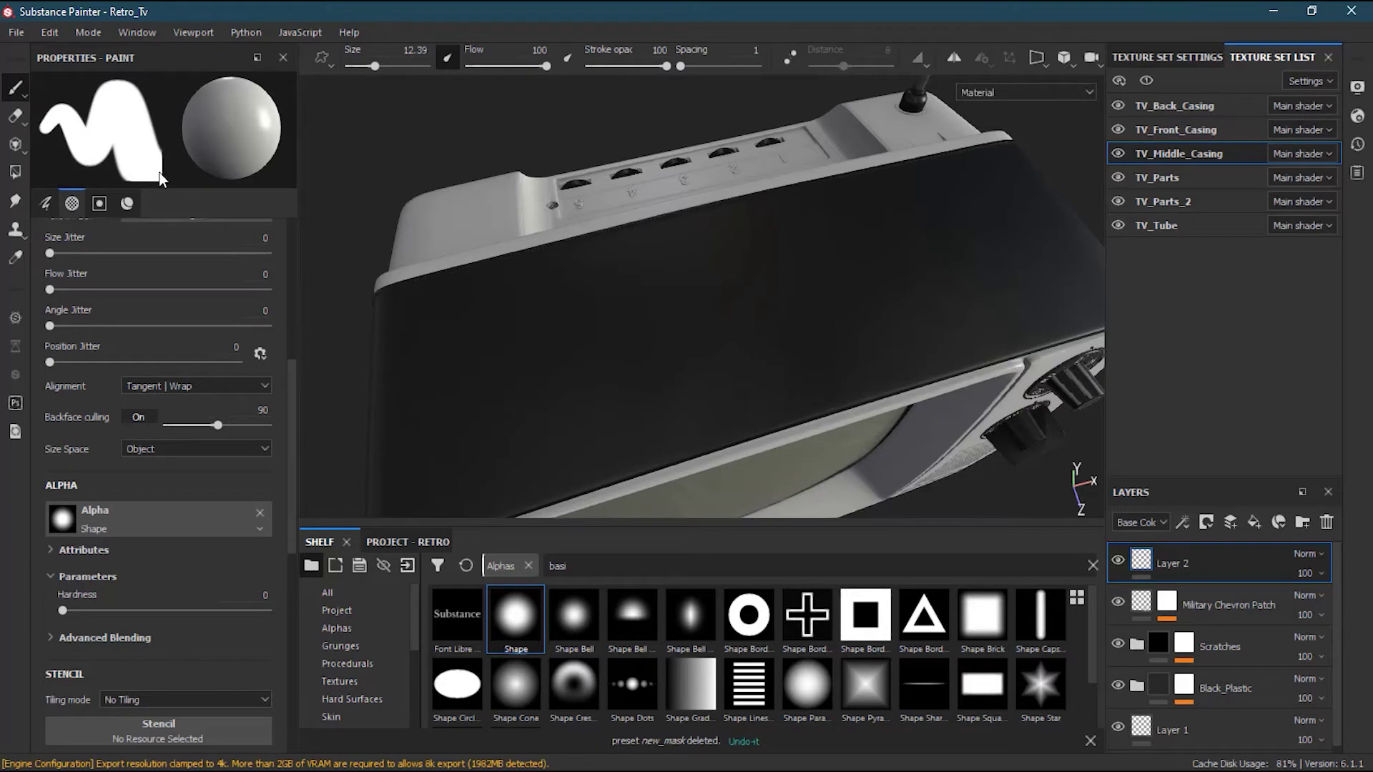
# Turn on Lazy Mouse for the brush, paint a short test stroke on the casing, and undo it.
pyautogui.scroll(-4, 158, 429)
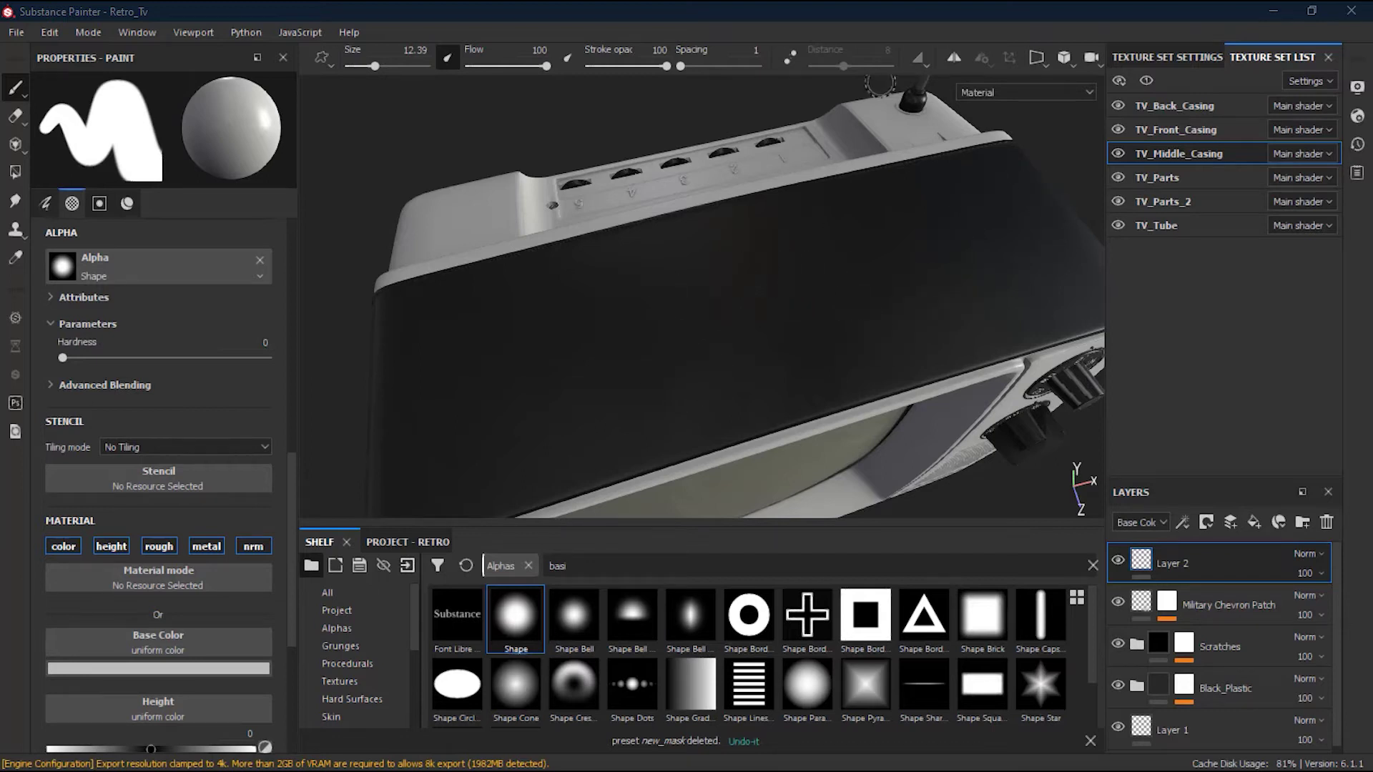
pyautogui.click(788, 60)
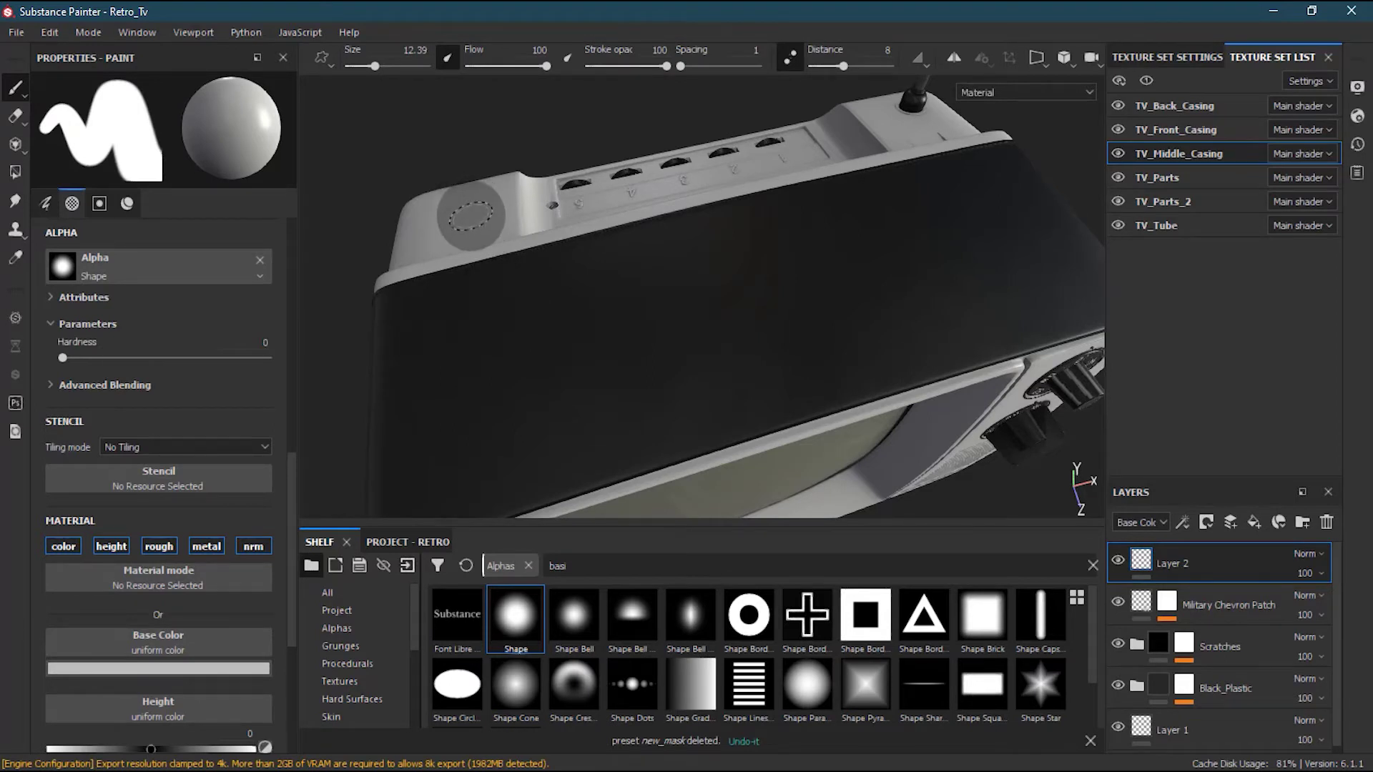
pyautogui.moveTo(487, 371)
pyautogui.mouseDown()
pyautogui.moveTo(476, 360)
pyautogui.moveTo(577, 313)
pyautogui.moveTo(715, 361)
pyautogui.moveTo(799, 259)
pyautogui.moveTo(965, 301)
pyautogui.moveTo(1014, 286)
pyautogui.moveTo(1008, 216)
pyautogui.moveTo(955, 196)
pyautogui.moveTo(894, 259)
pyautogui.moveTo(832, 358)
pyautogui.moveTo(765, 357)
pyautogui.moveTo(686, 286)
pyautogui.moveTo(581, 334)
pyautogui.moveTo(547, 409)
pyautogui.moveTo(461, 400)
pyautogui.moveTo(547, 330)
pyautogui.mouseUp()
pyautogui.hotkey('ctrl', 'z')
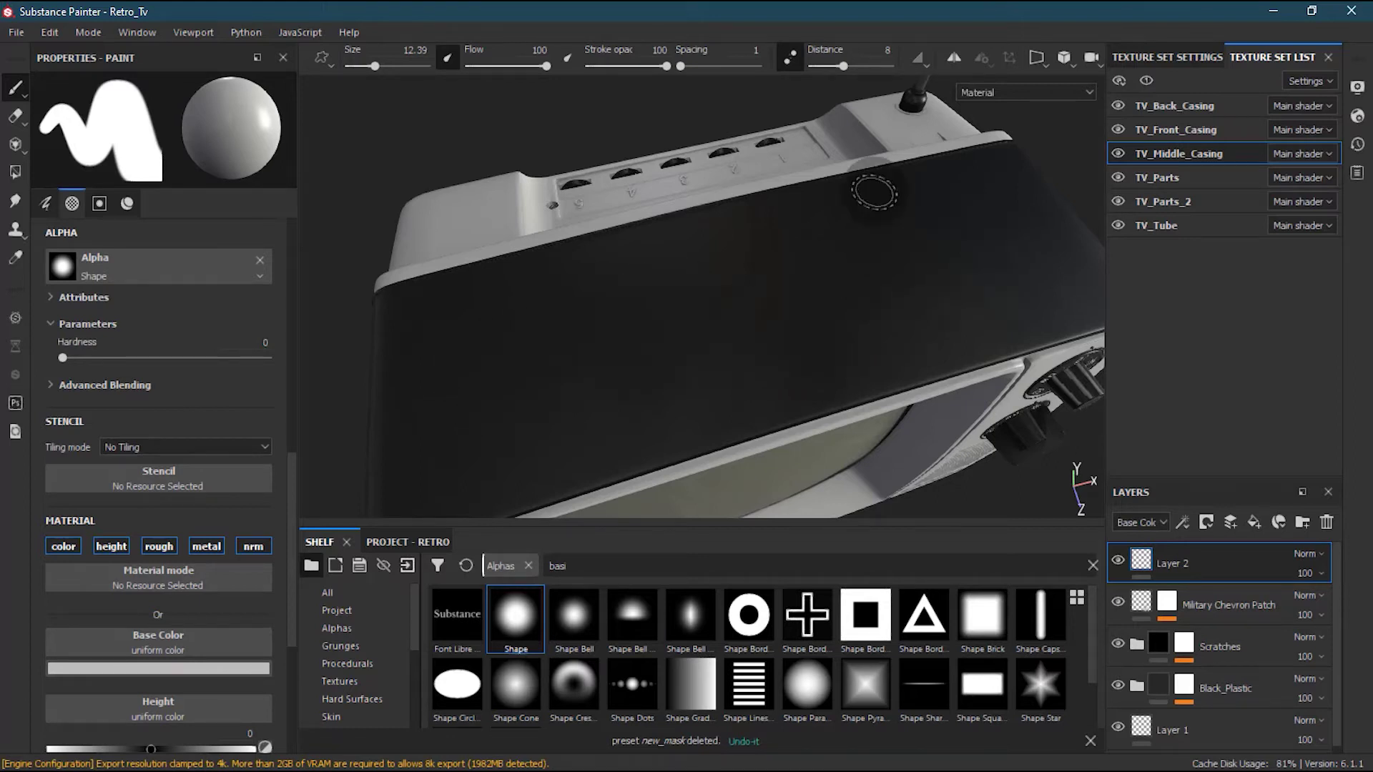
# Increase the Lazy Mouse Distance to 15.68, paint a test stroke along the casing, and undo it.
pyautogui.moveTo(855, 63); pyautogui.dragTo(872, 63)
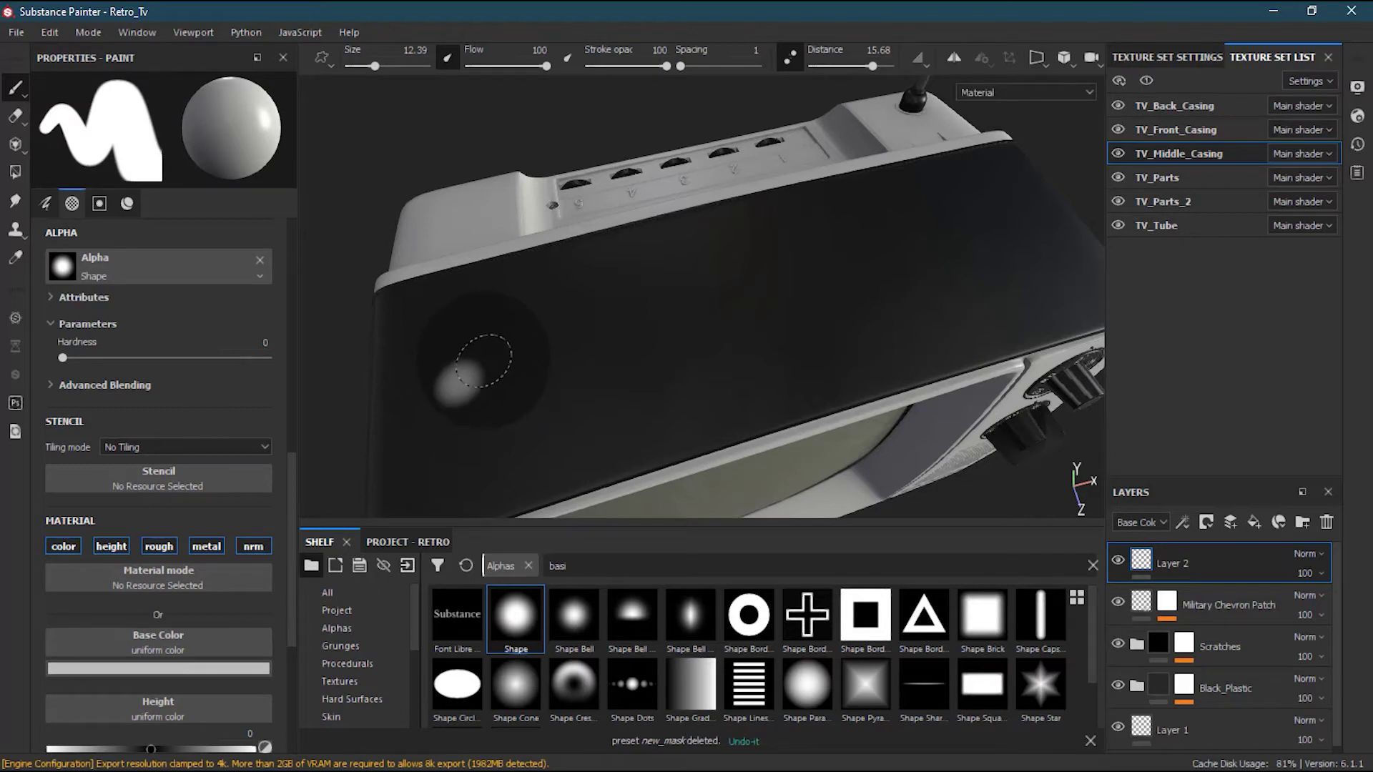
pyautogui.moveTo(493, 353)
pyautogui.mouseDown()
pyautogui.moveTo(570, 325)
pyautogui.moveTo(623, 344)
pyautogui.moveTo(676, 402)
pyautogui.moveTo(786, 404)
pyautogui.moveTo(815, 336)
pyautogui.moveTo(690, 248)
pyautogui.moveTo(686, 365)
pyautogui.moveTo(640, 446)
pyautogui.moveTo(486, 364)
pyautogui.moveTo(609, 345)
pyautogui.moveTo(887, 357)
pyautogui.moveTo(872, 165)
pyautogui.moveTo(715, 321)
pyautogui.moveTo(544, 266)
pyautogui.moveTo(977, 317)
pyautogui.moveTo(951, 150)
pyautogui.moveTo(725, 322)
pyautogui.moveTo(476, 423)
pyautogui.moveTo(486, 286)
pyautogui.moveTo(787, 322)
pyautogui.moveTo(789, 304)
pyautogui.mouseUp()
pyautogui.hotkey('ctrl', 'z')
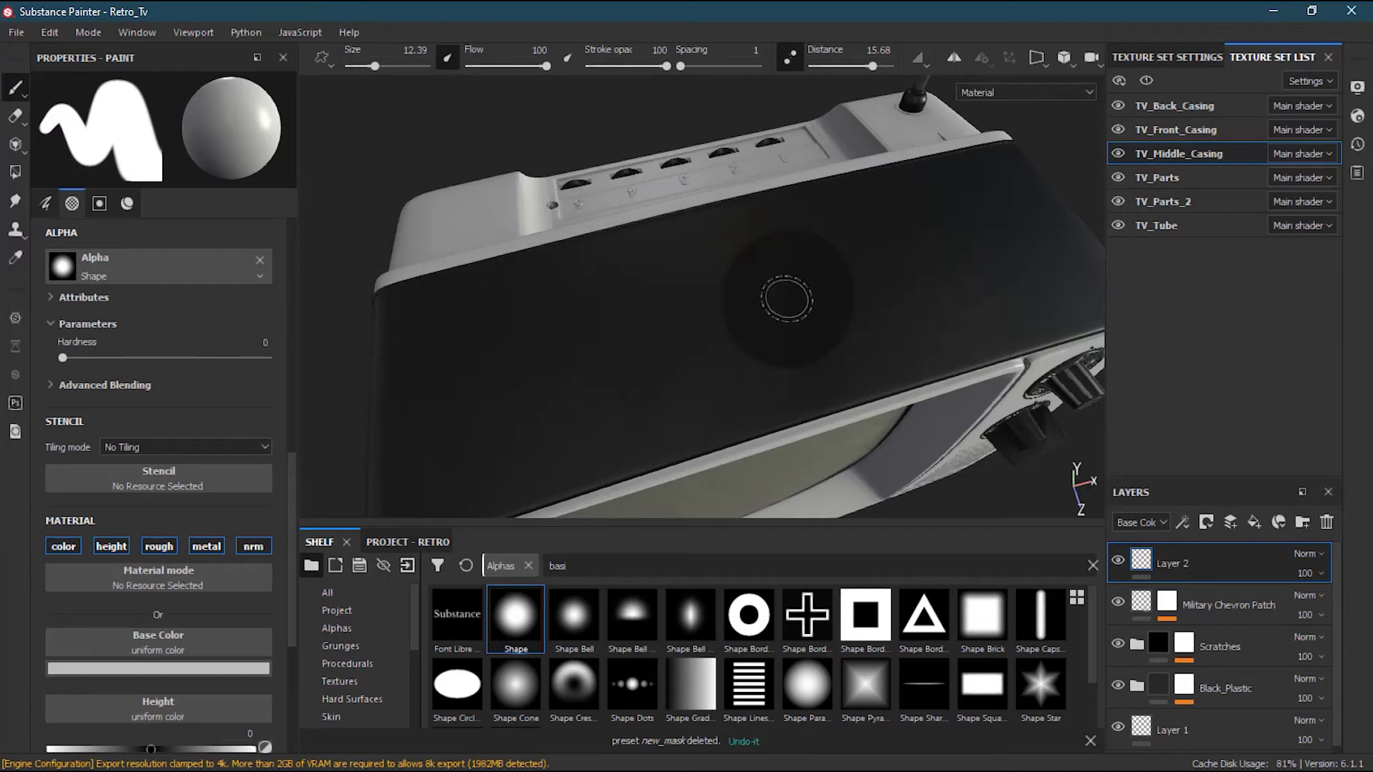
# Reduce the brush size to 3.38, paint a thin looping curve along the casing's upper surface, and undo it.
pyautogui.keyDown('ctrl'); pyautogui.moveTo(790, 299); pyautogui.dragTo(786, 298, button='right'); pyautogui.keyUp('ctrl')
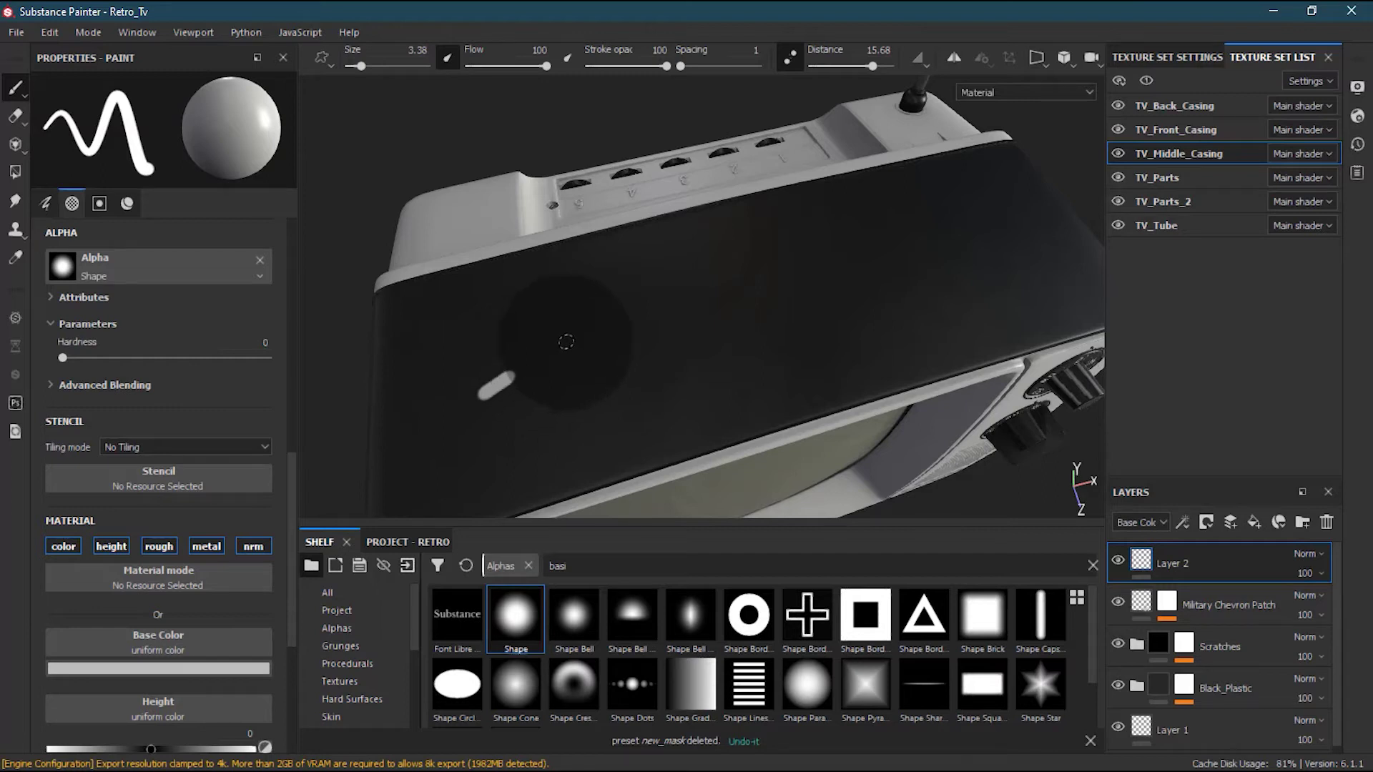
pyautogui.moveTo(597, 349)
pyautogui.mouseDown()
pyautogui.moveTo(647, 386)
pyautogui.moveTo(675, 379)
pyautogui.moveTo(706, 338)
pyautogui.moveTo(597, 229)
pyautogui.moveTo(572, 361)
pyautogui.moveTo(596, 420)
pyautogui.moveTo(668, 421)
pyautogui.moveTo(747, 350)
pyautogui.moveTo(822, 325)
pyautogui.moveTo(902, 362)
pyautogui.moveTo(943, 286)
pyautogui.moveTo(858, 175)
pyautogui.moveTo(801, 339)
pyautogui.moveTo(822, 366)
pyautogui.moveTo(715, 357)
pyautogui.moveTo(690, 236)
pyautogui.moveTo(822, 272)
pyautogui.moveTo(944, 228)
pyautogui.moveTo(950, 206)
pyautogui.mouseUp()
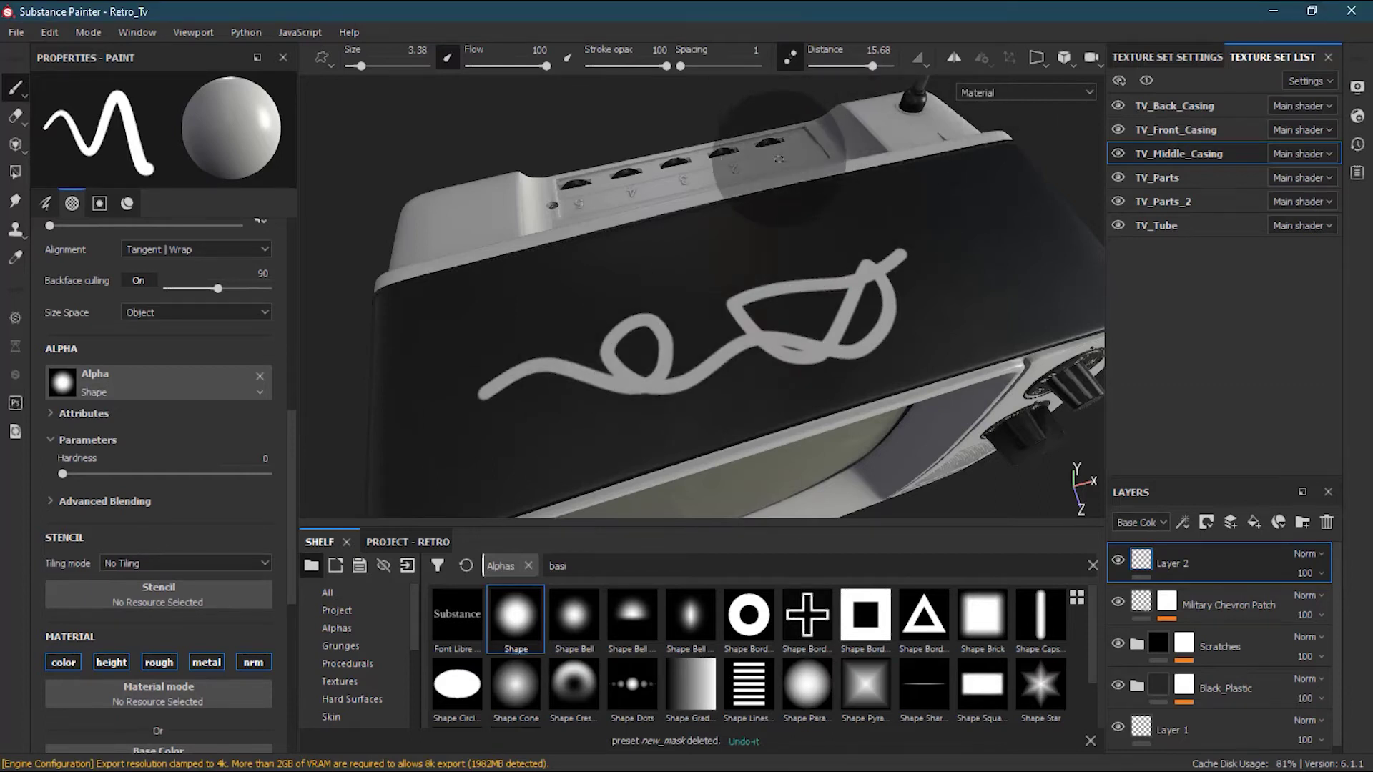
pyautogui.hotkey('ctrl', 'z')
# Turn off Lazy Mouse and enlarge the brush size to 20.61.
pyautogui.click(789, 62)
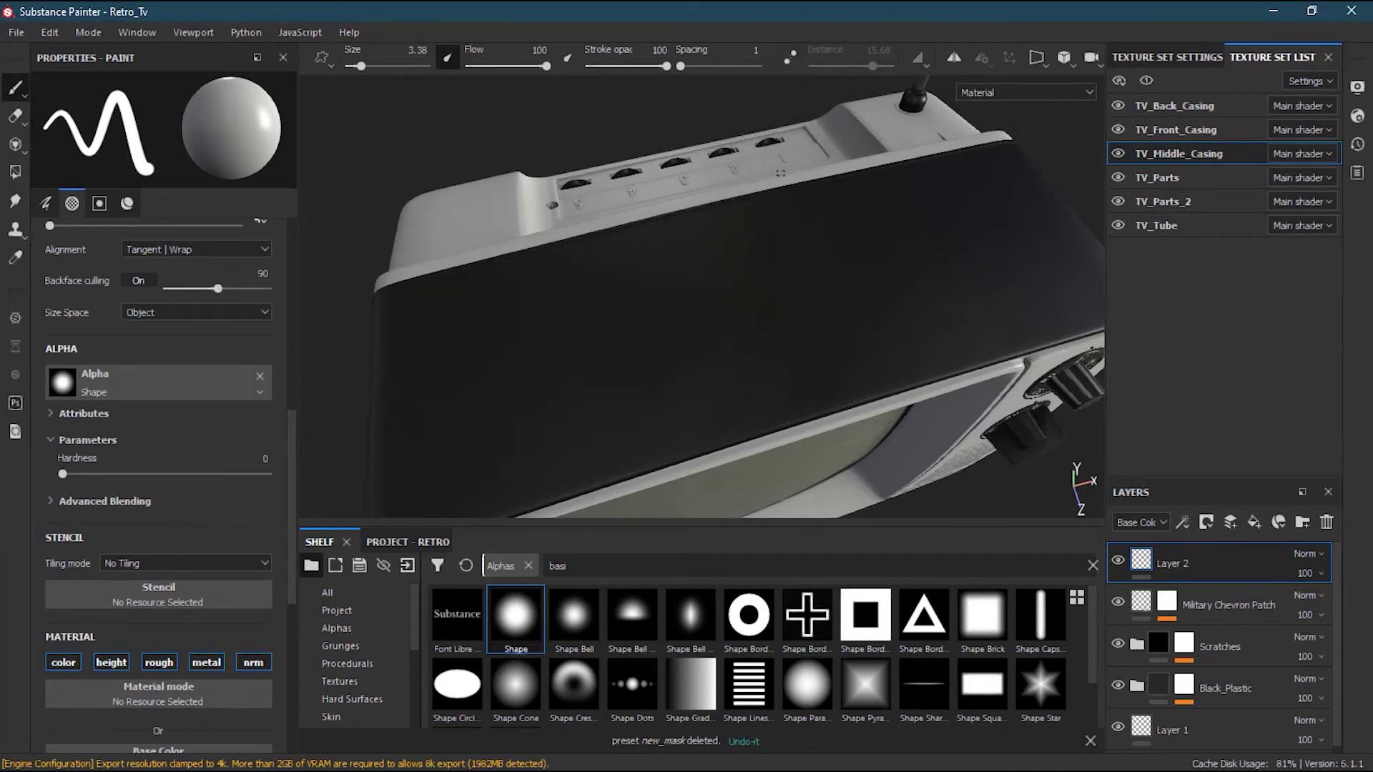
pyautogui.press('ctrl')
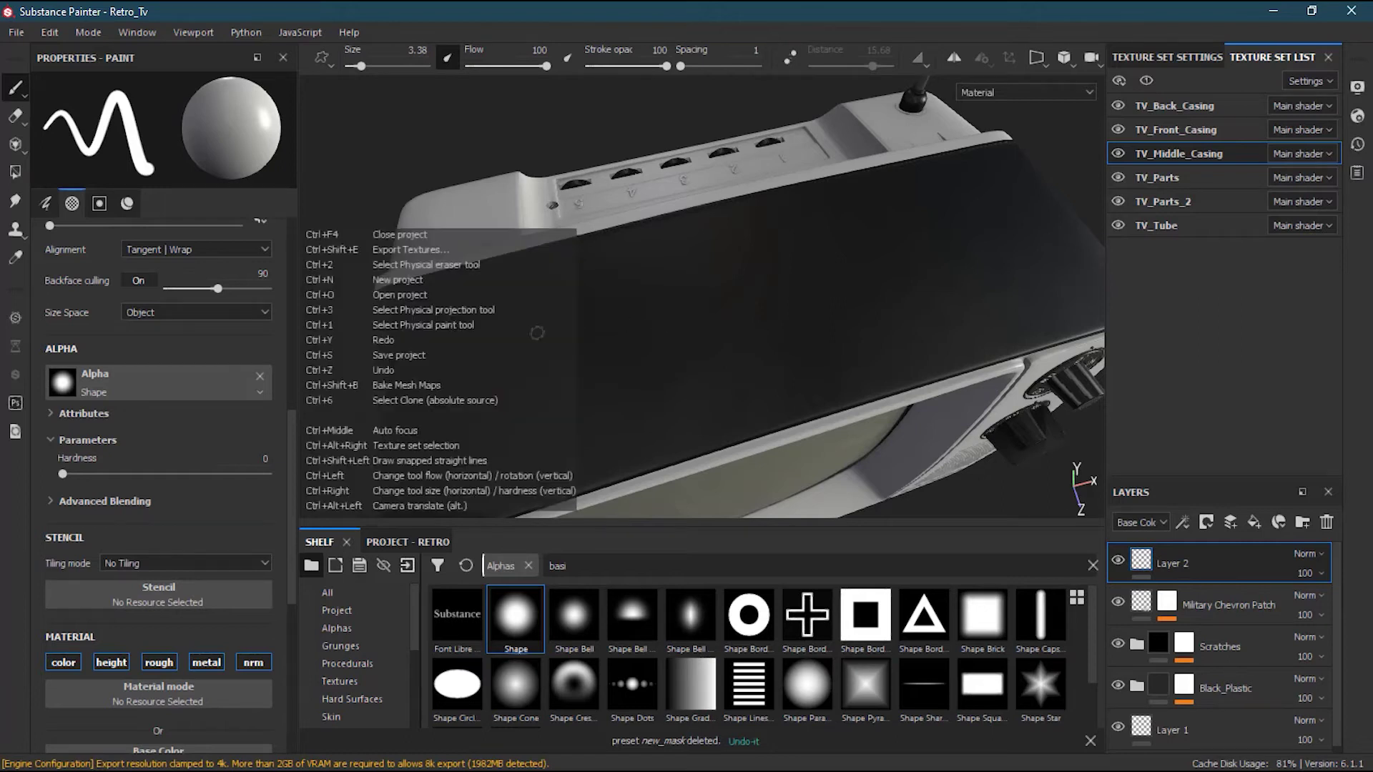
pyautogui.keyDown('ctrl'); pyautogui.moveTo(537, 333); pyautogui.dragTo(538, 334, button='right'); pyautogui.keyUp('ctrl')
pyautogui.moveTo(538, 334)
pyautogui.keyDown('alt'); pyautogui.mouseDown()
pyautogui.moveTo(567, 346)
pyautogui.moveTo(646, 299)
pyautogui.moveTo(627, 302)
pyautogui.mouseUp(); pyautogui.keyUp('alt')
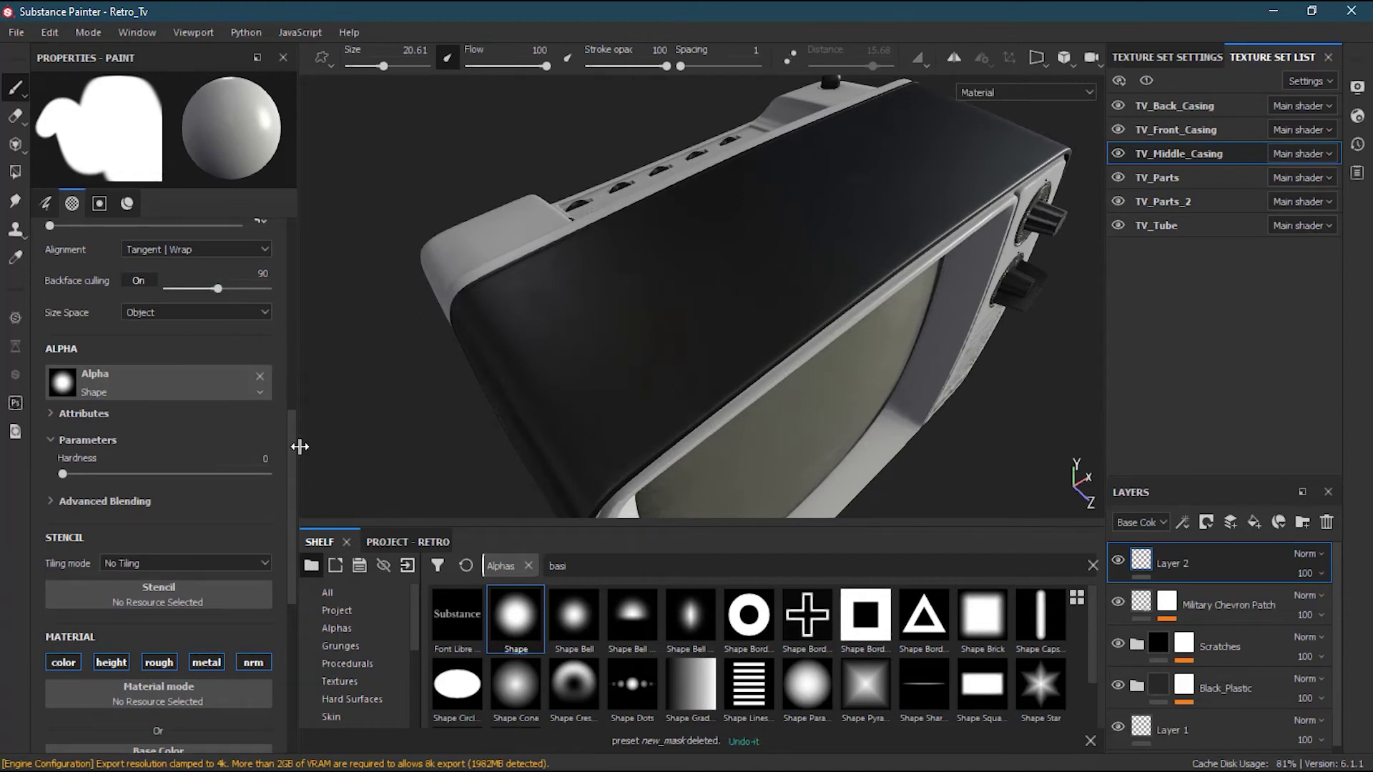
# Set the brush Alignment to Camera, paint a broad test stroke across the casing's upper surface, and undo it.
pyautogui.scroll(3, 289, 406)
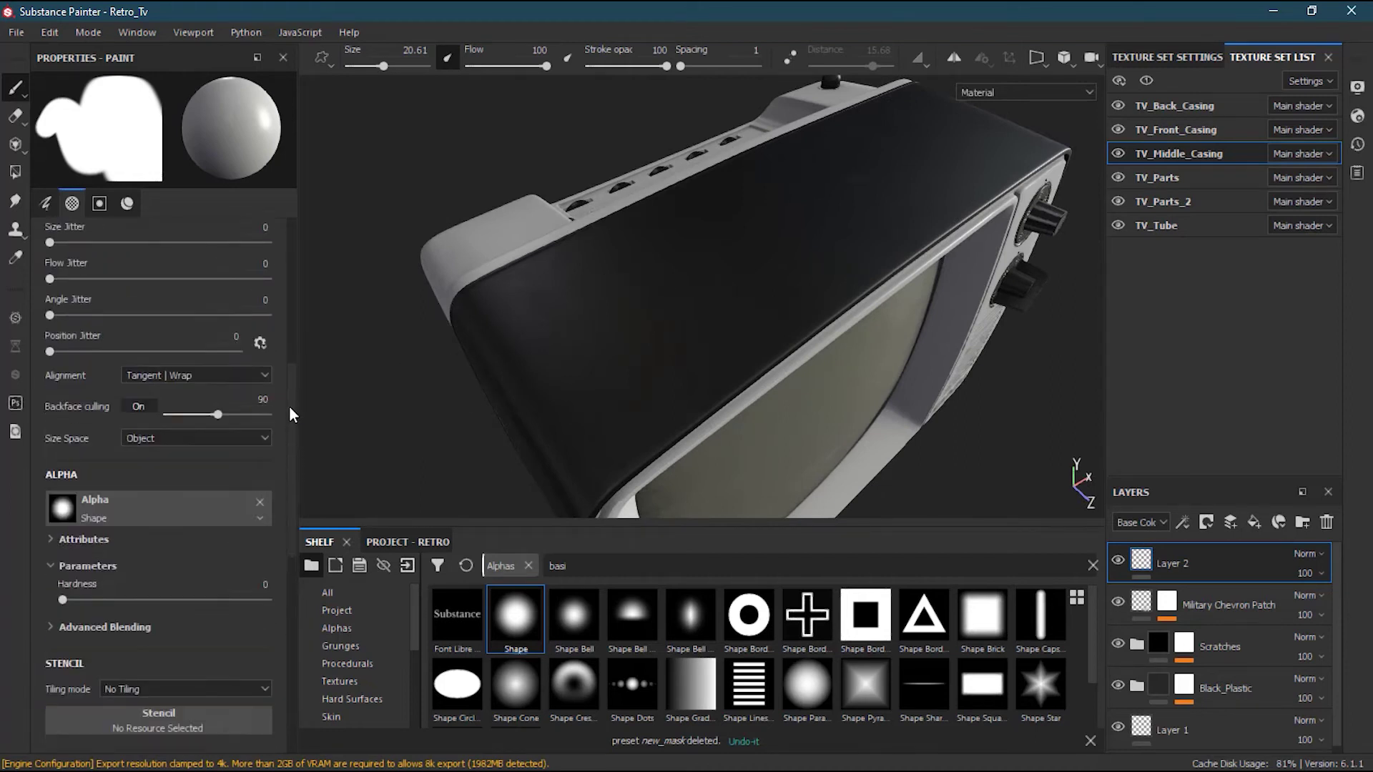
pyautogui.click(160, 389)
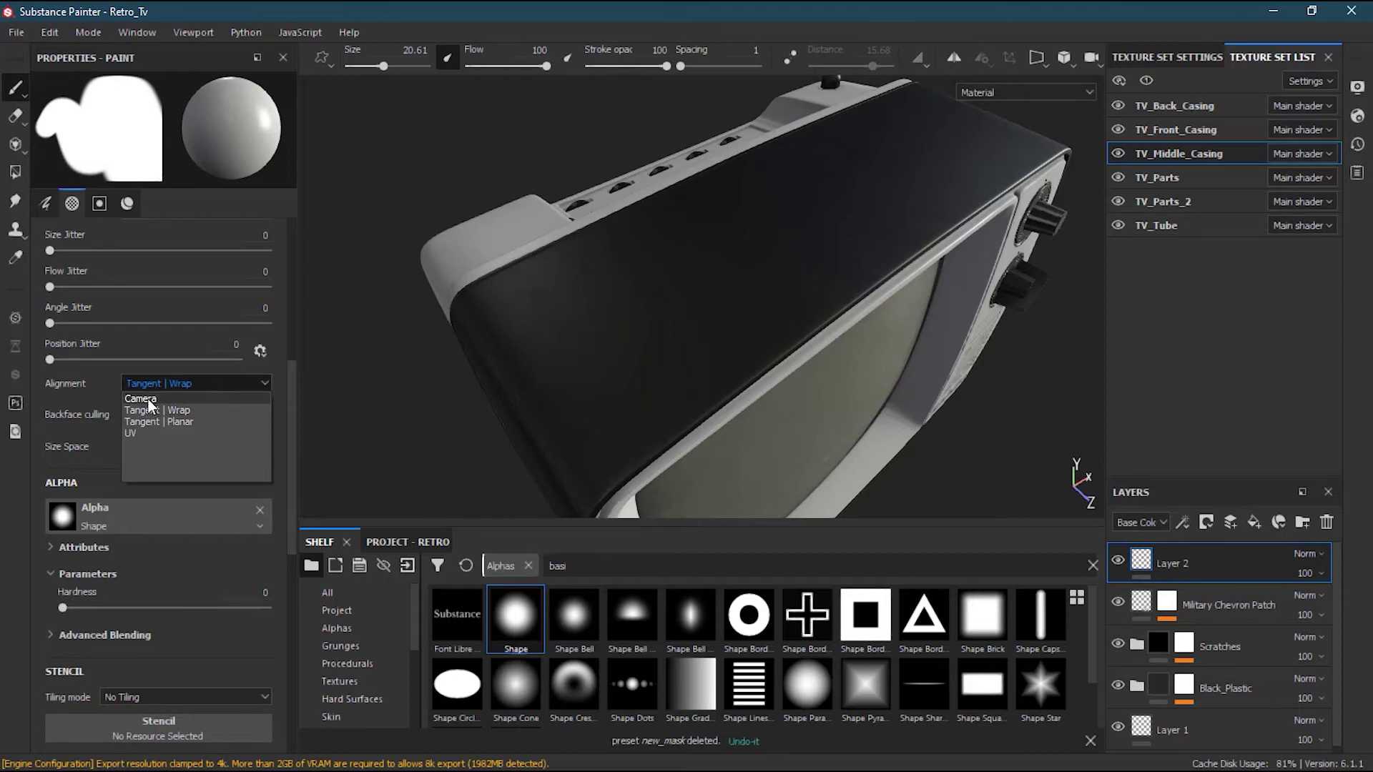
pyautogui.click(698, 331)
pyautogui.keyDown('alt'); pyautogui.moveTo(699, 331); pyautogui.dragTo(693, 328); pyautogui.keyUp('alt')
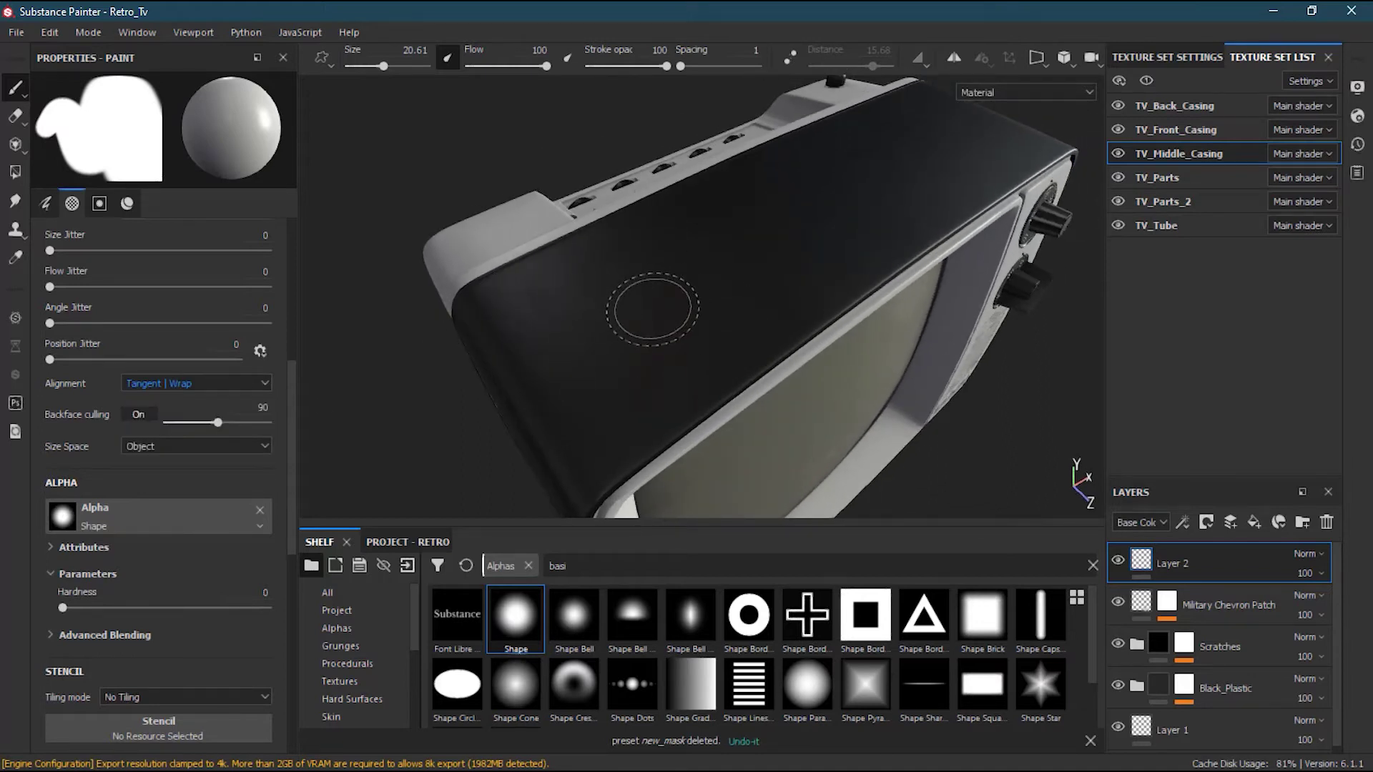
pyautogui.click(200, 383)
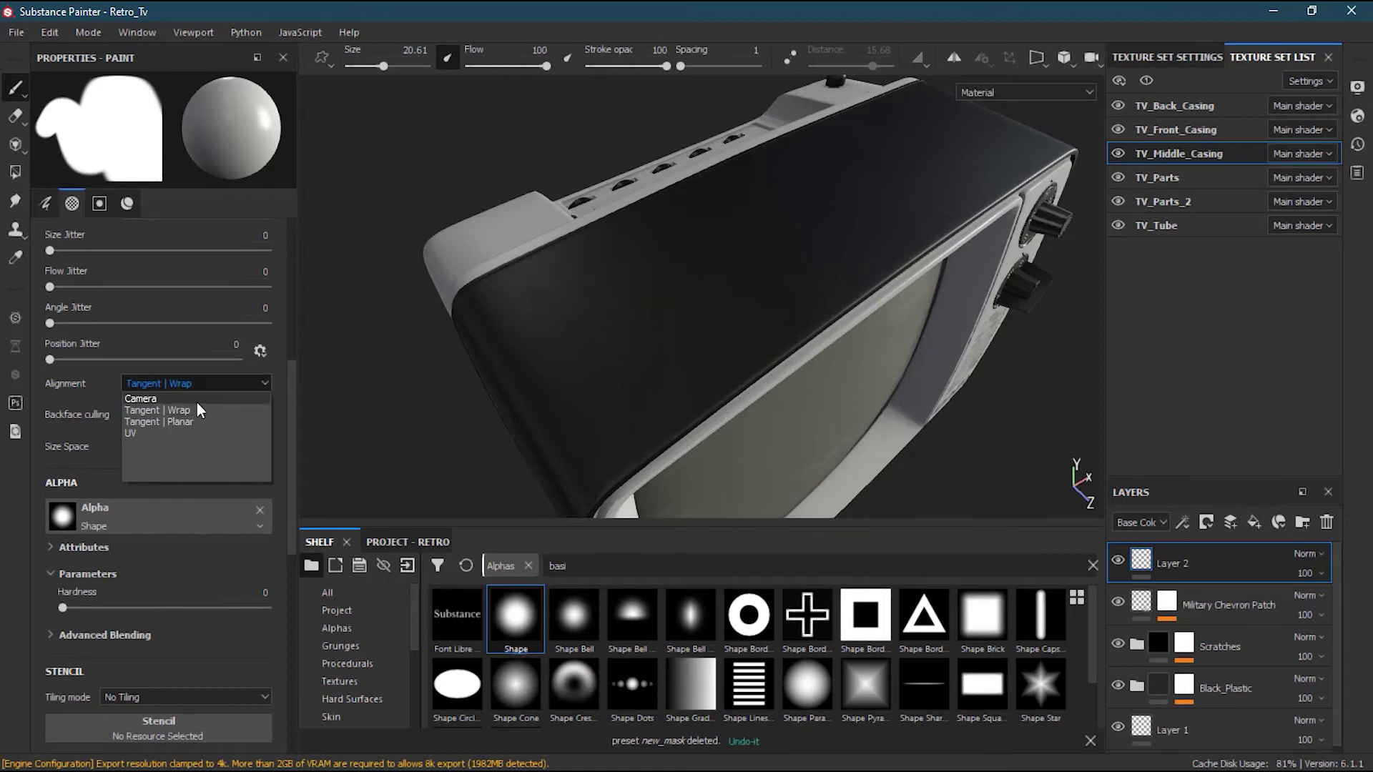
pyautogui.click(196, 429)
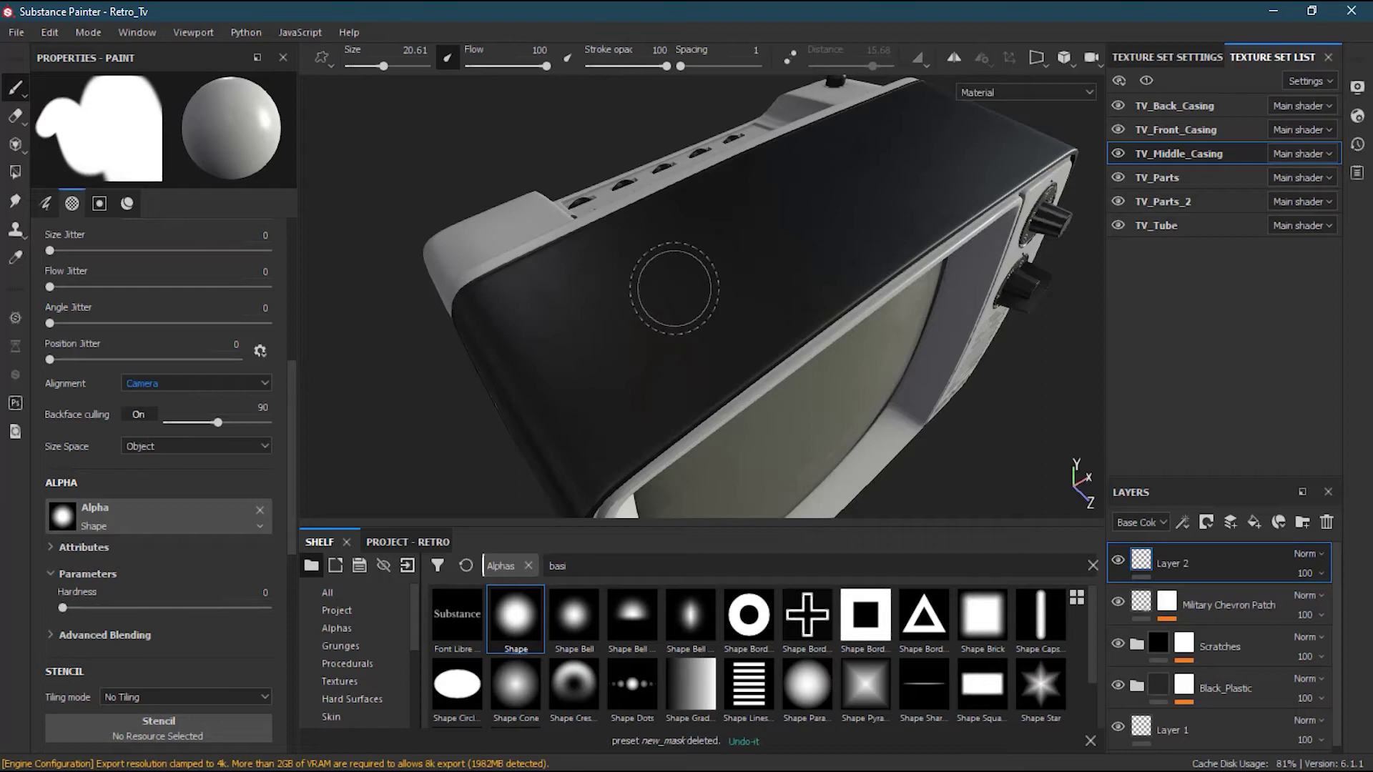
pyautogui.moveTo(674, 288)
pyautogui.mouseDown()
pyautogui.moveTo(737, 229)
pyautogui.moveTo(830, 221)
pyautogui.moveTo(908, 179)
pyautogui.moveTo(929, 136)
pyautogui.moveTo(803, 178)
pyautogui.moveTo(655, 323)
pyautogui.moveTo(689, 275)
pyautogui.moveTo(758, 286)
pyautogui.moveTo(723, 299)
pyautogui.mouseUp()
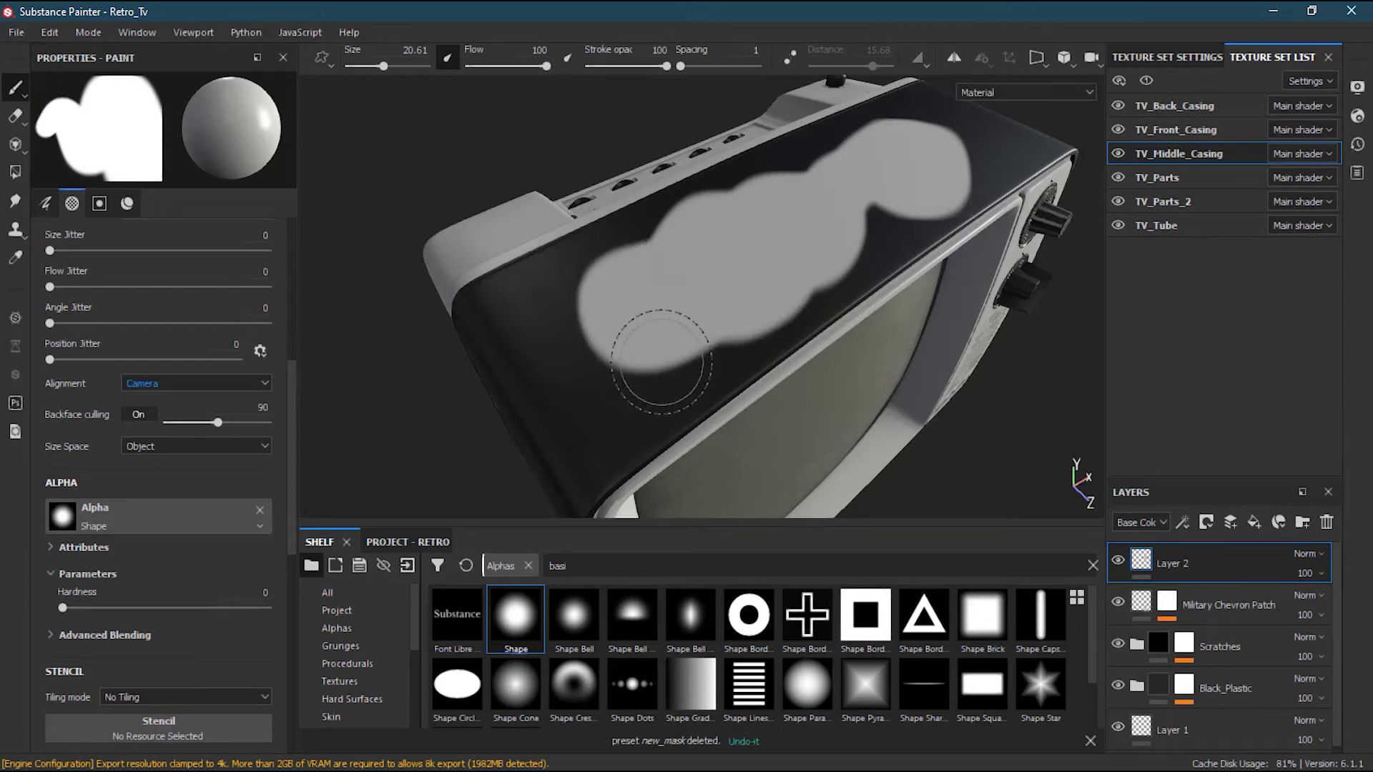
pyautogui.moveTo(651, 354)
pyautogui.keyDown('alt'); pyautogui.mouseDown()
pyautogui.moveTo(722, 293)
pyautogui.moveTo(859, 355)
pyautogui.moveTo(704, 373)
pyautogui.moveTo(704, 387)
pyautogui.moveTo(695, 370)
pyautogui.mouseUp(); pyautogui.keyUp('alt')
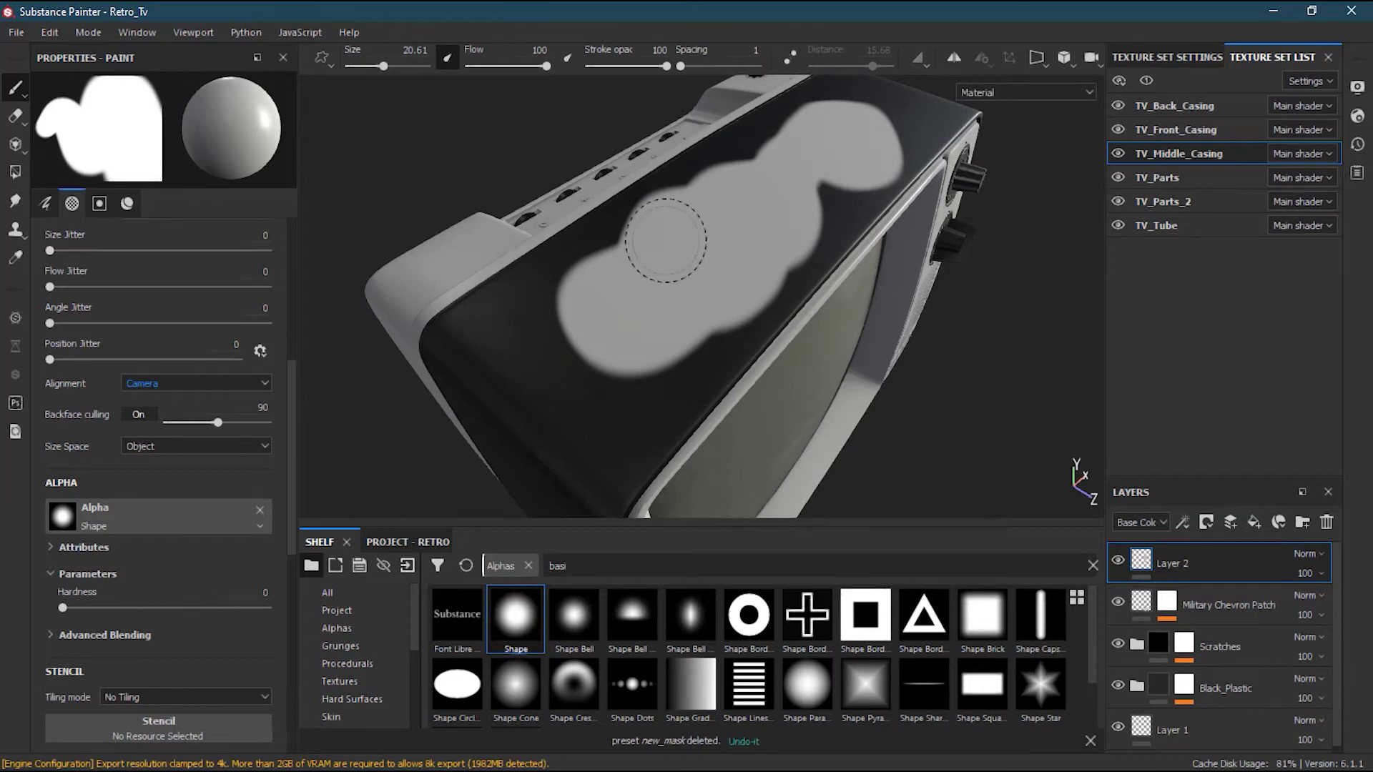
pyautogui.hotkey('ctrl', 'z')
# Set the brush Alignment to Tangent | Wrap, paint a test stroke over the casing's rounded edge onto its side, and undo it.
pyautogui.click(193, 384)
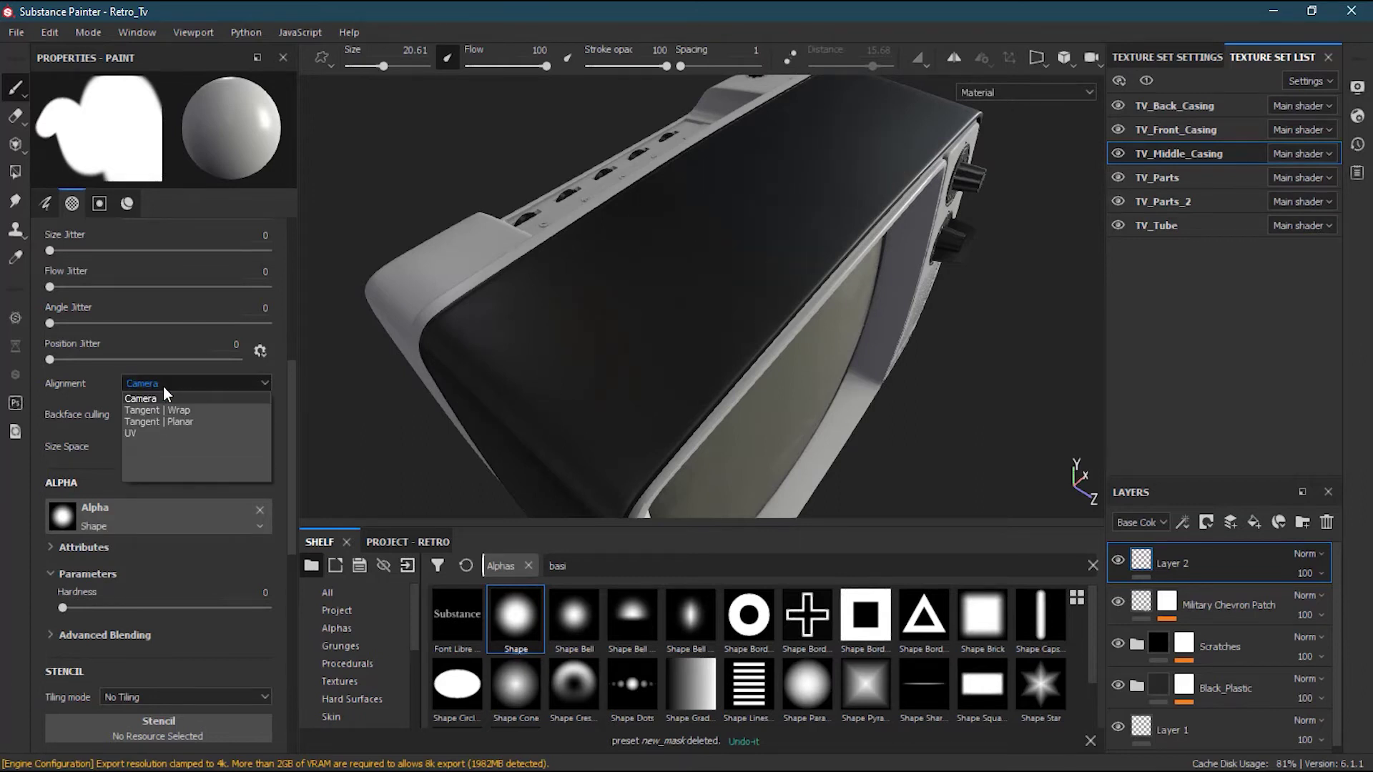
pyautogui.click(209, 410)
pyautogui.moveTo(650, 301)
pyautogui.mouseDown()
pyautogui.moveTo(550, 343)
pyautogui.moveTo(514, 386)
pyautogui.moveTo(519, 486)
pyautogui.mouseUp()
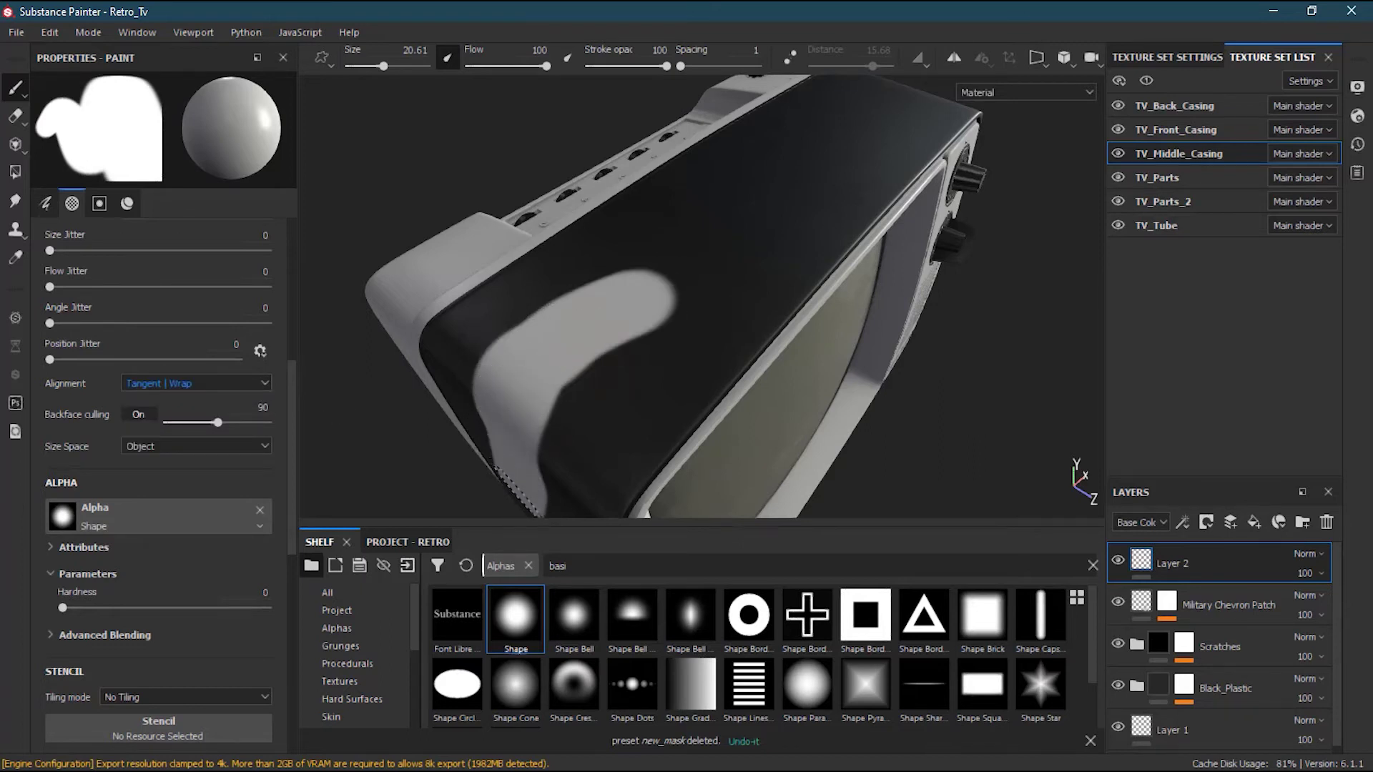
pyautogui.keyDown('alt'); pyautogui.moveTo(582, 427); pyautogui.dragTo(577, 274); pyautogui.keyUp('alt')
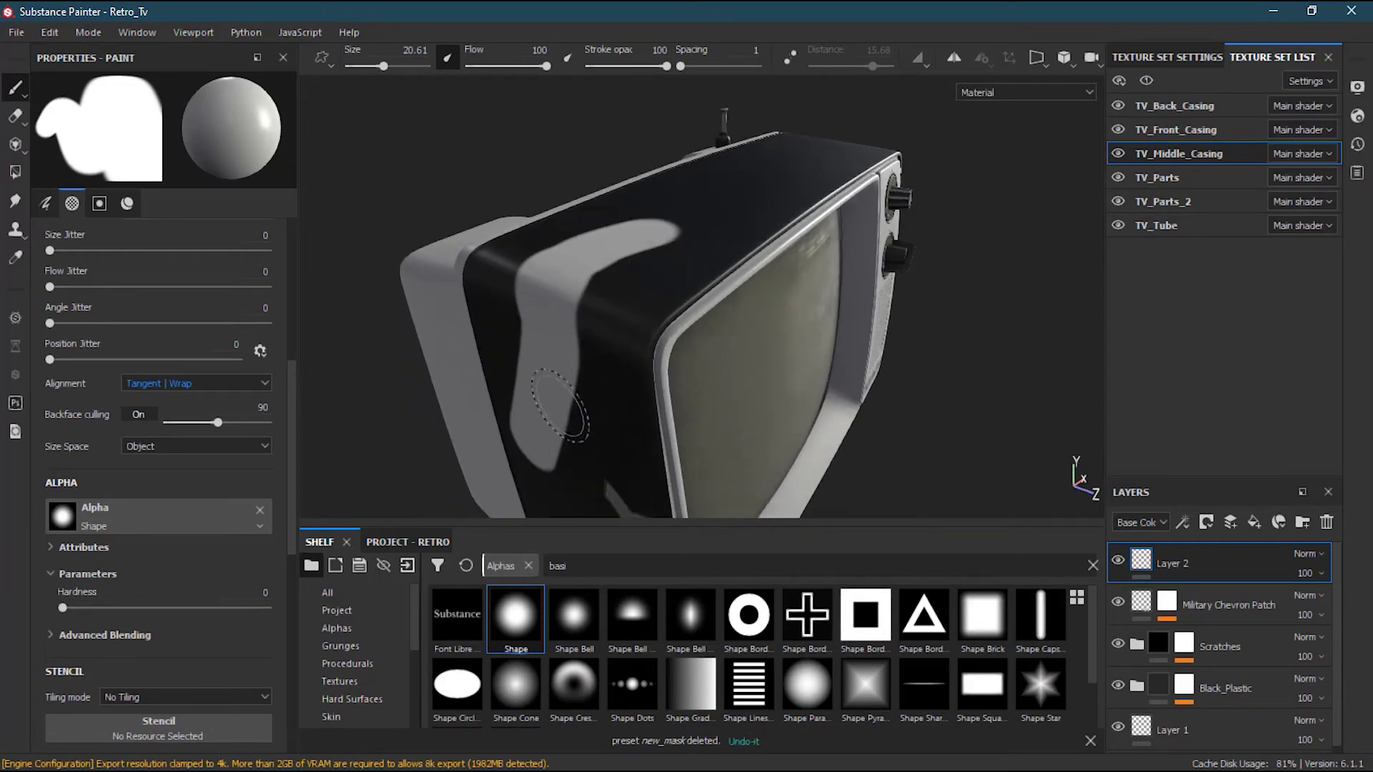
pyautogui.press('ctrl')
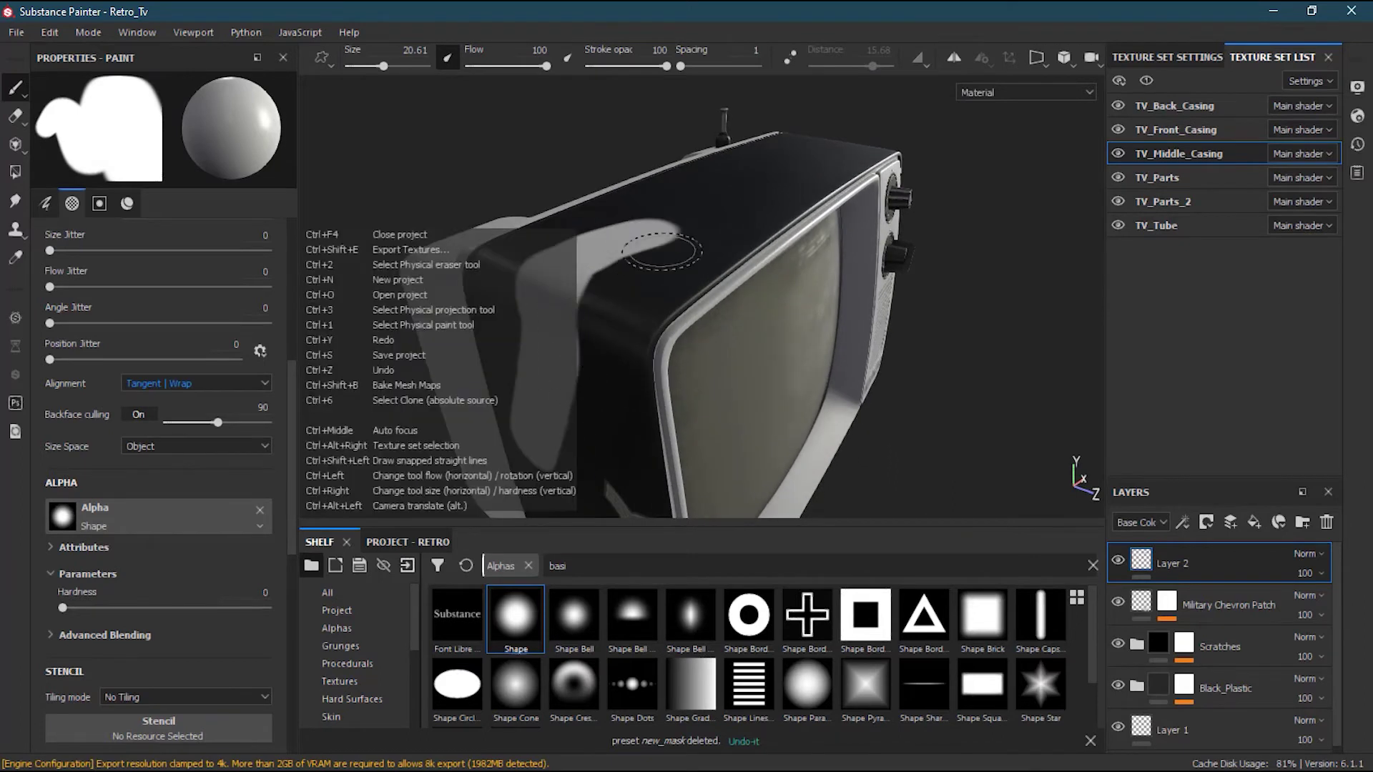
pyautogui.keyDown('alt'); pyautogui.moveTo(729, 208); pyautogui.dragTo(643, 291); pyautogui.keyUp('alt')
# Set the brush Alignment to Tangent | Planar and paint a stroke from the casing's upper surface over the rounded edge onto its side.
pyautogui.click(199, 384)
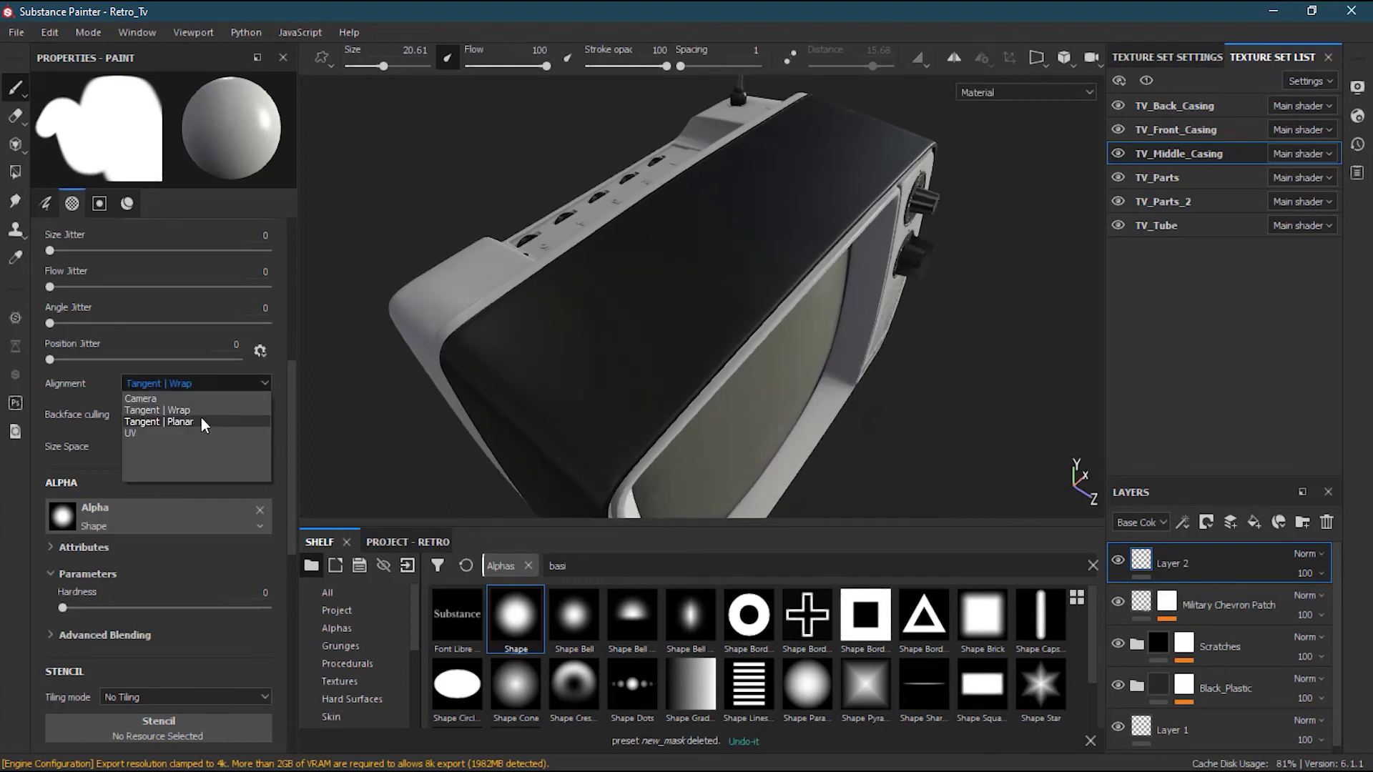
pyautogui.click(200, 419)
pyautogui.moveTo(708, 233)
pyautogui.mouseDown()
pyautogui.moveTo(512, 408)
pyautogui.moveTo(509, 464)
pyautogui.moveTo(541, 475)
pyautogui.mouseUp()
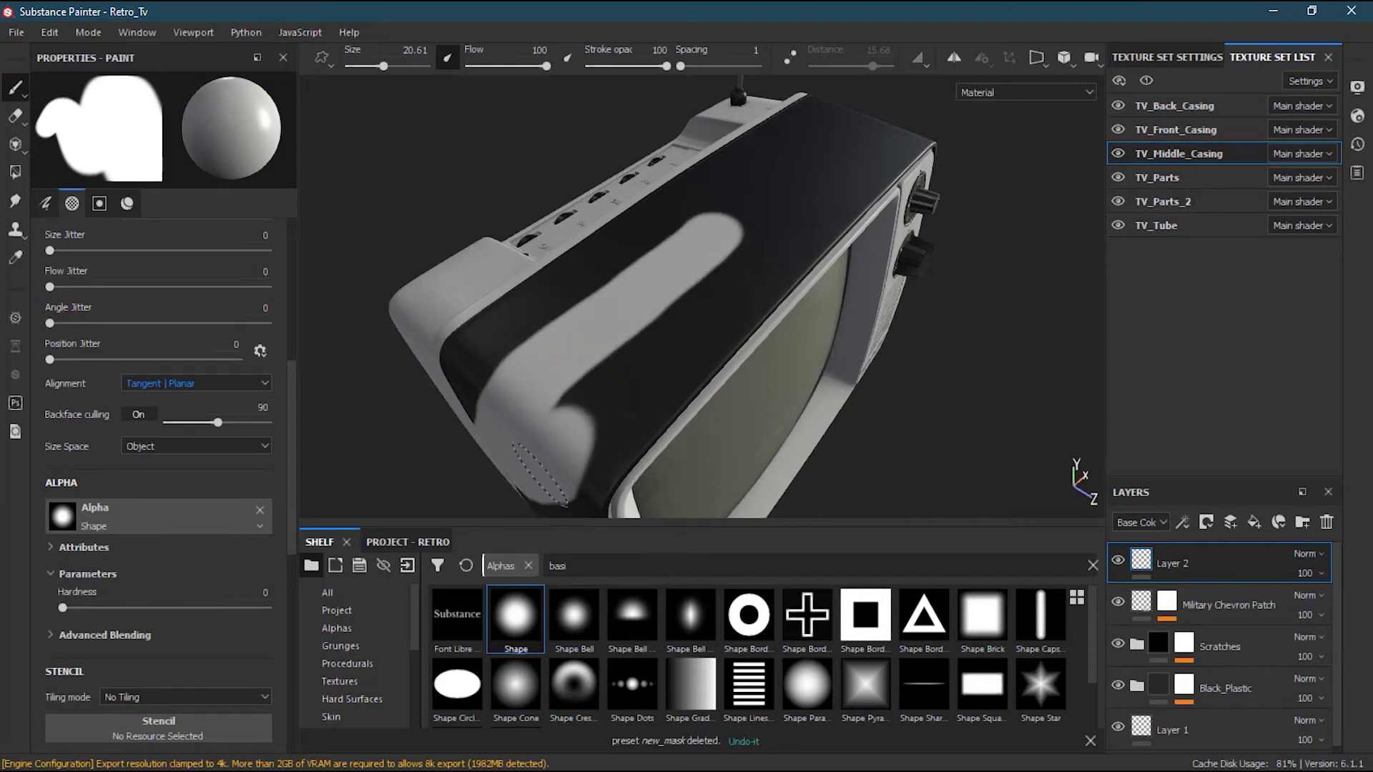
pyautogui.keyDown('alt'); pyautogui.moveTo(572, 429); pyautogui.dragTo(578, 393); pyautogui.keyUp('alt')
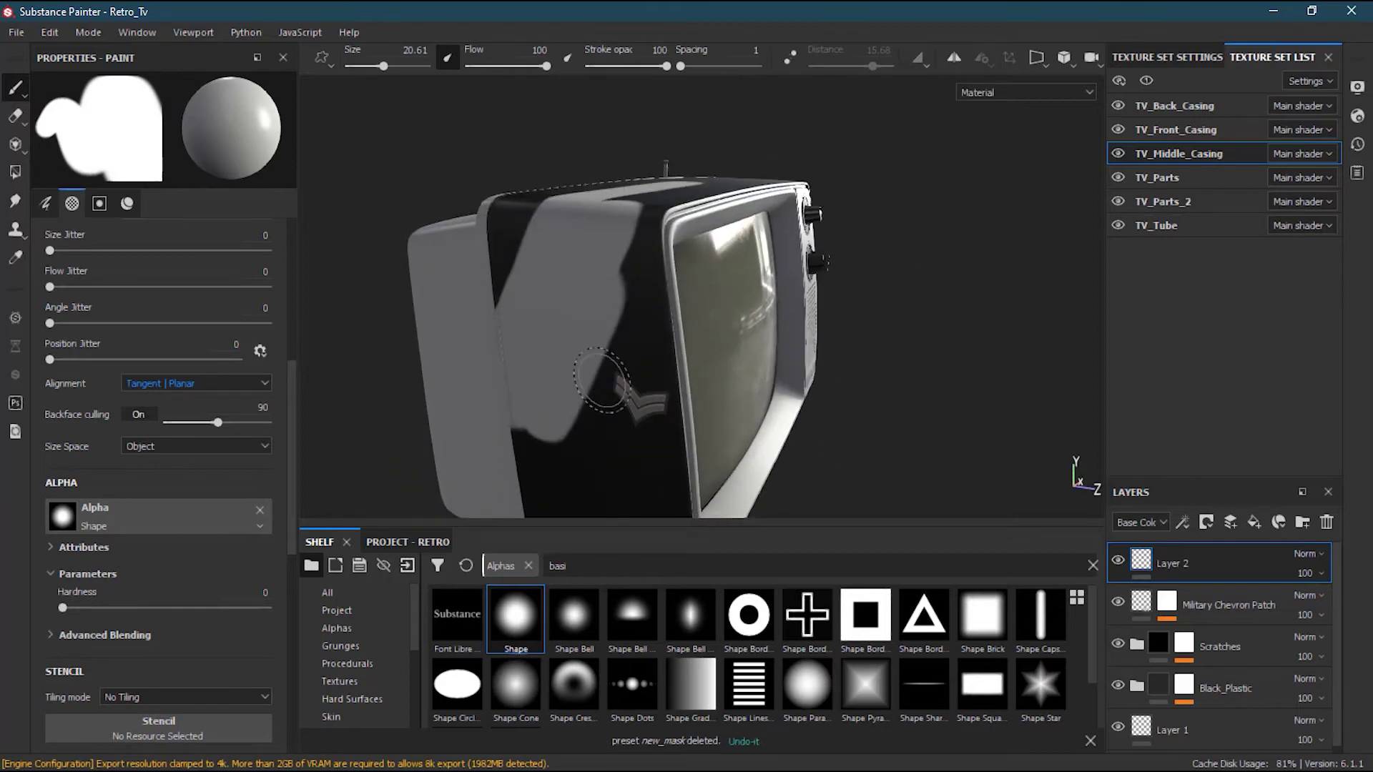
# Undo the test stroke painted with Tangent | Planar alignment over the middle casing's rounded edge.
pyautogui.keyDown('alt'); pyautogui.moveTo(613, 393); pyautogui.dragTo(598, 307); pyautogui.keyUp('alt')
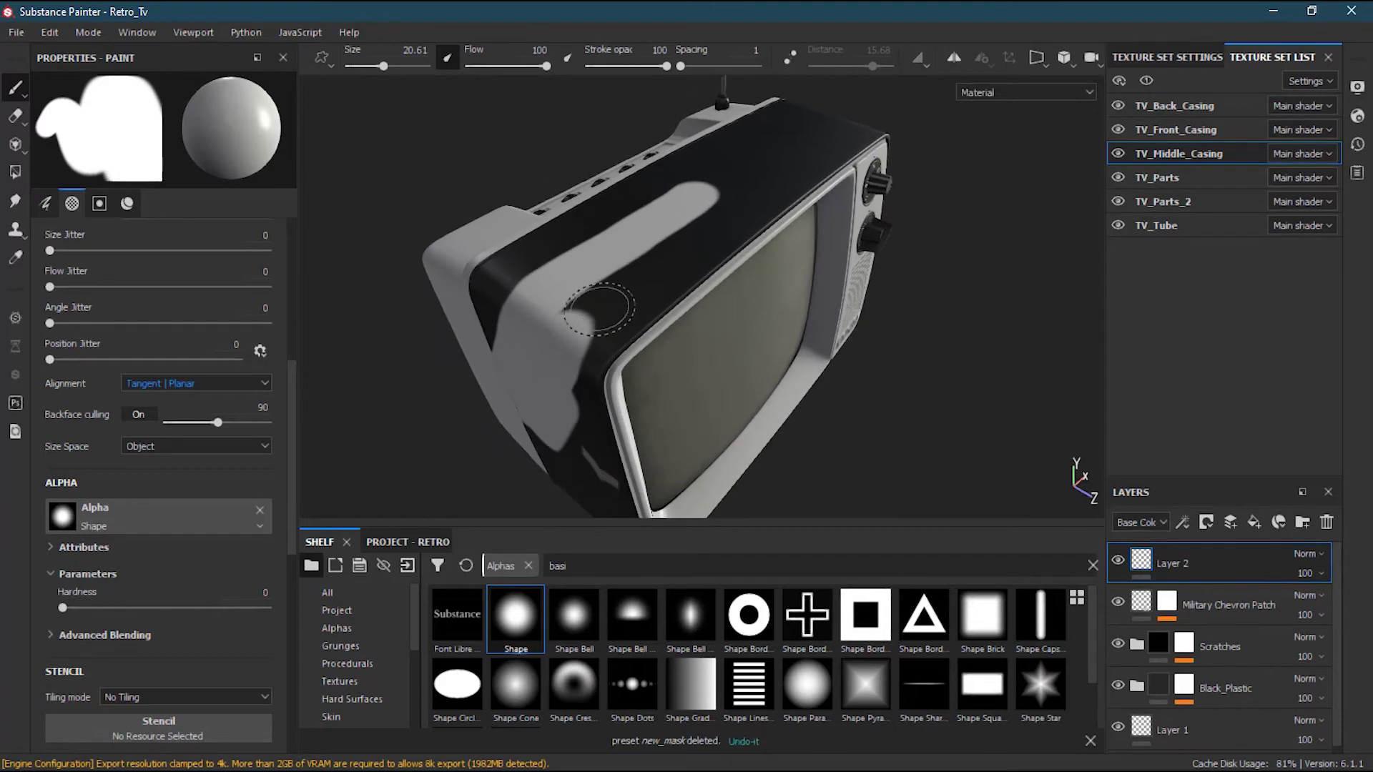
pyautogui.hotkey('ctrl', 'z')
pyautogui.hotkey('ctrl', 'z')
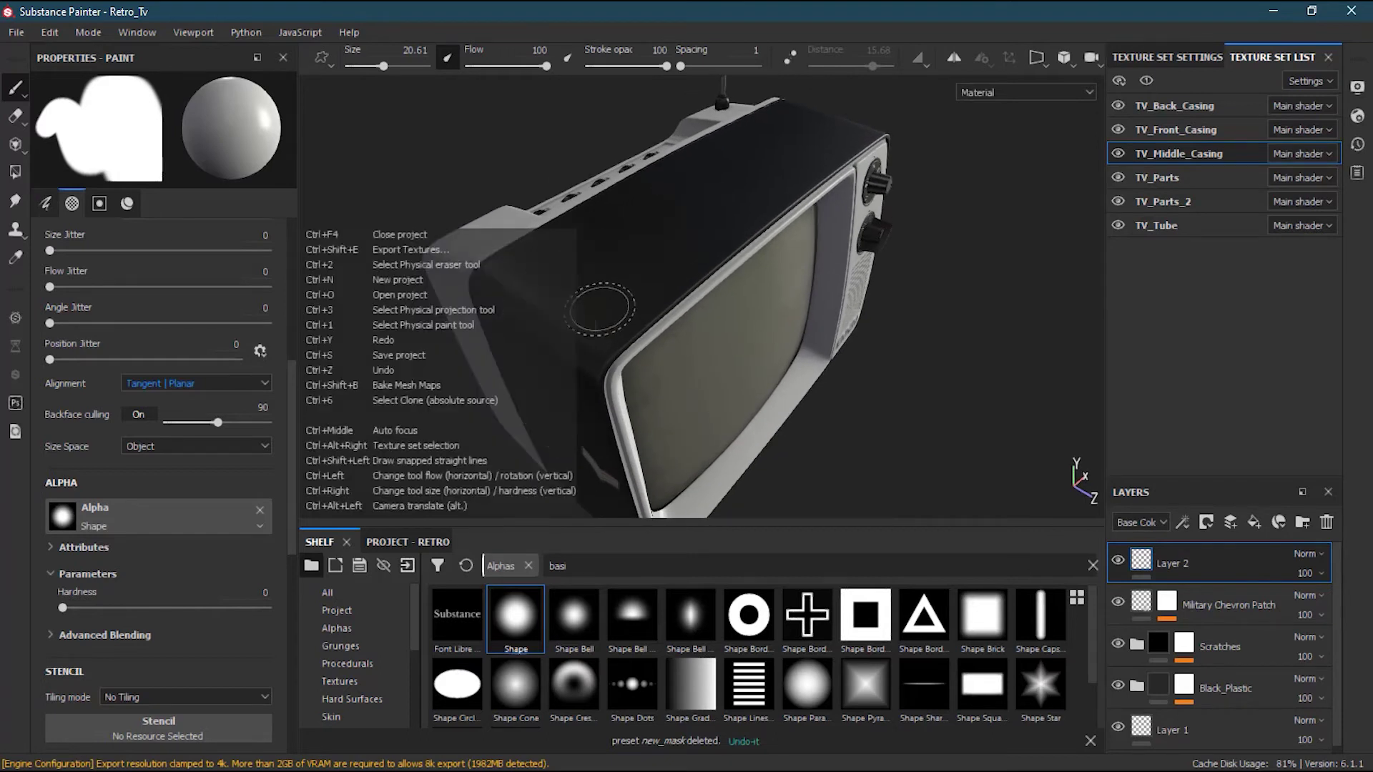
# Set the brush Alignment to UV, paint a stroke from the casing's upper surface over the rounded edge, inspect it closely, and undo it.
pyautogui.click(233, 381)
pyautogui.click(204, 424)
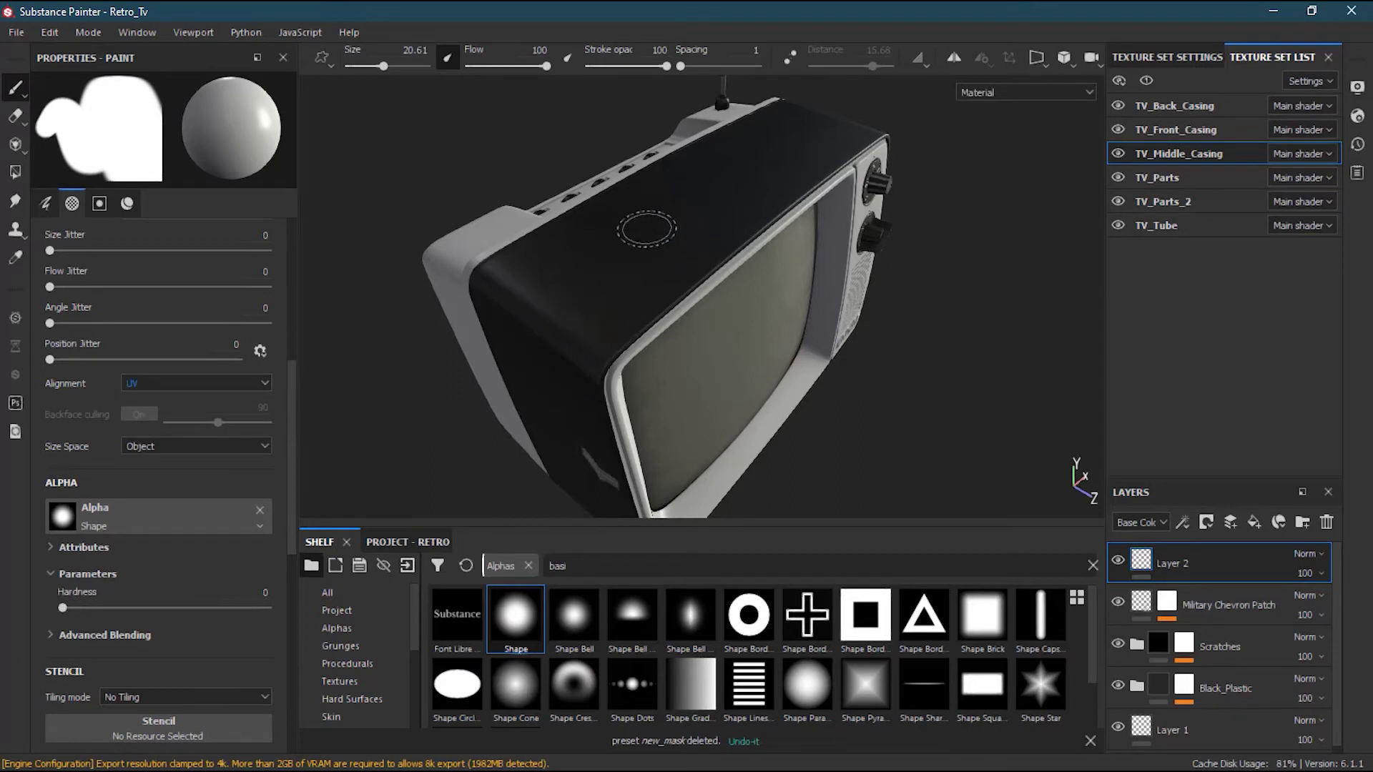
pyautogui.keyDown('alt'); pyautogui.moveTo(619, 240); pyautogui.dragTo(672, 229, button='right'); pyautogui.keyUp('alt')
pyautogui.keyDown('alt'); pyautogui.moveTo(672, 229); pyautogui.dragTo(656, 262); pyautogui.keyUp('alt')
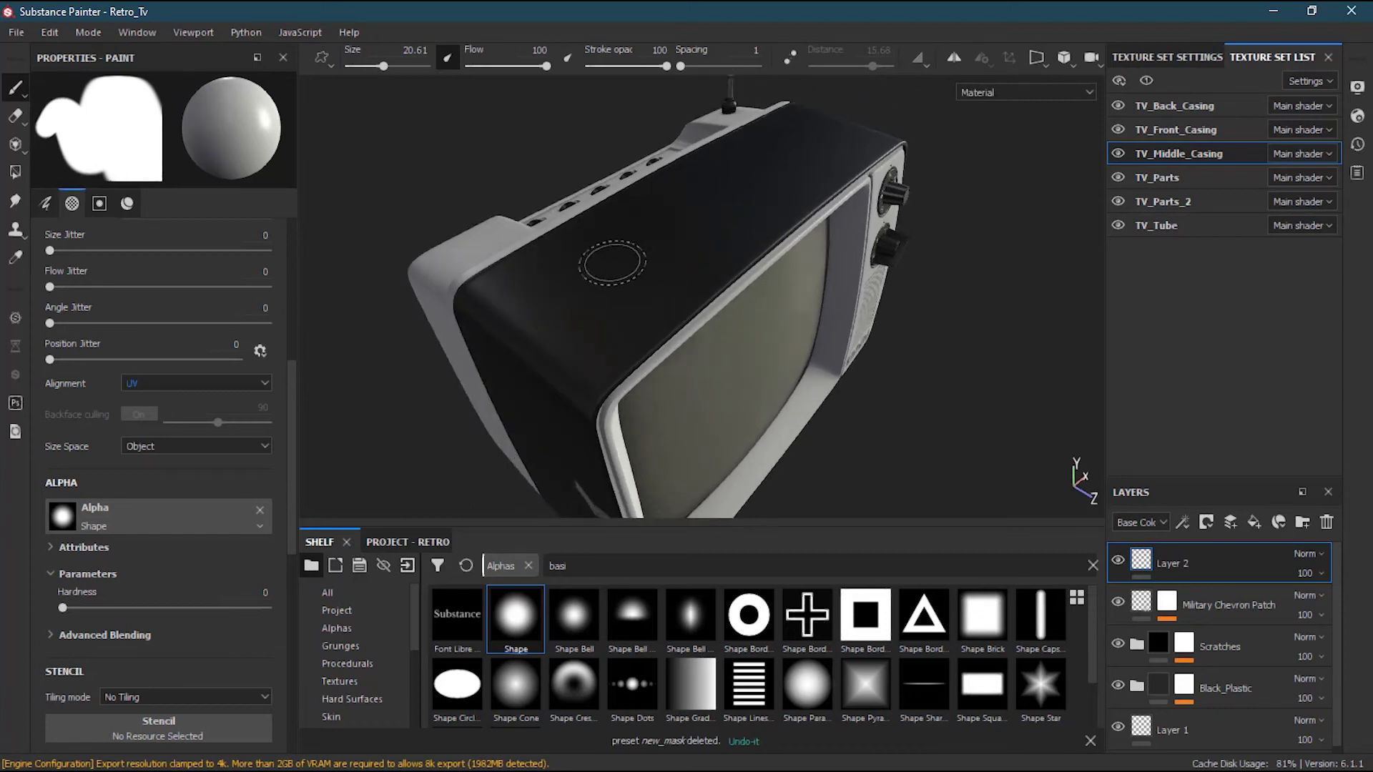
pyautogui.moveTo(620, 263)
pyautogui.mouseDown()
pyautogui.moveTo(543, 336)
pyautogui.moveTo(514, 400)
pyautogui.moveTo(566, 354)
pyautogui.moveTo(511, 318)
pyautogui.moveTo(497, 379)
pyautogui.mouseUp()
pyautogui.keyDown('alt'); pyautogui.moveTo(496, 379); pyautogui.dragTo(762, 319, button='right'); pyautogui.keyUp('alt')
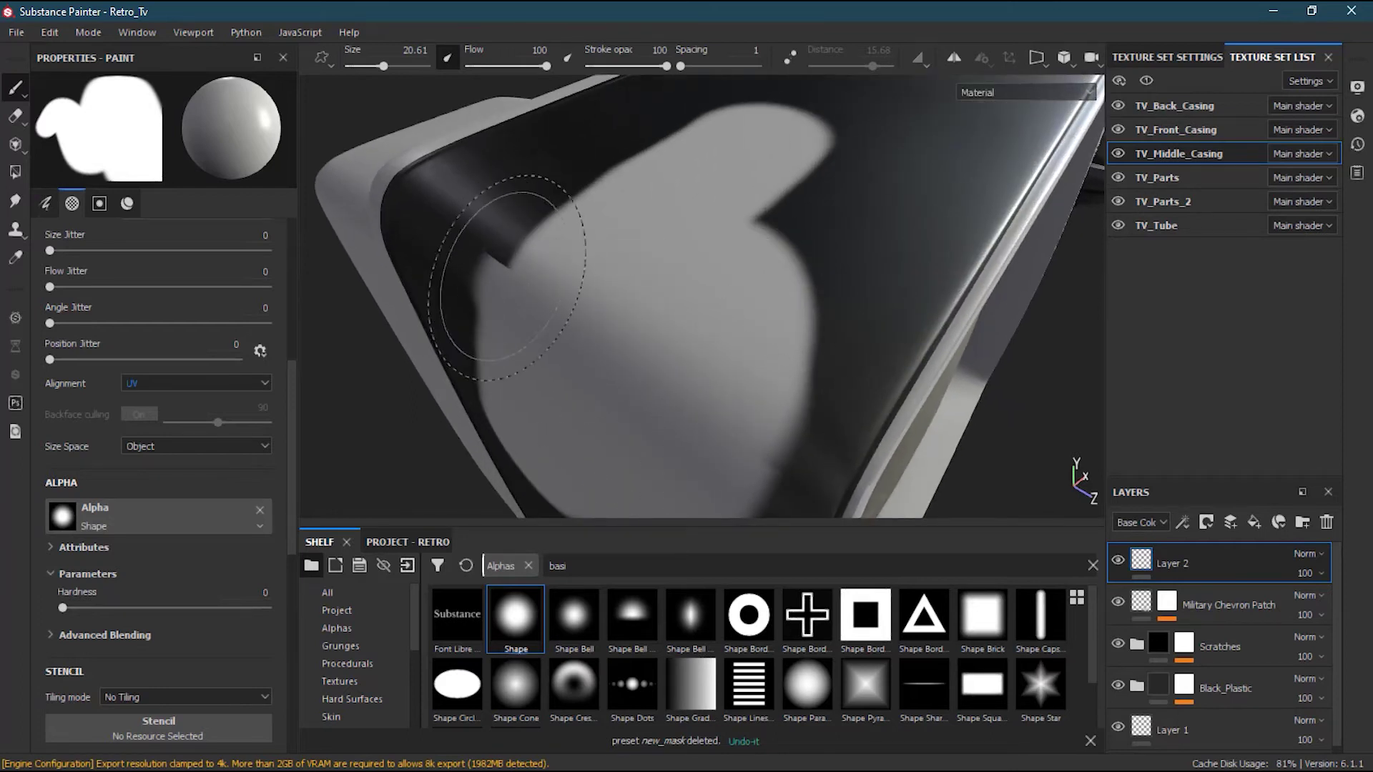
pyautogui.scroll(-2, 388, 357)
pyautogui.scroll(-3, 695, 482)
pyautogui.scroll(-1, 626, 283)
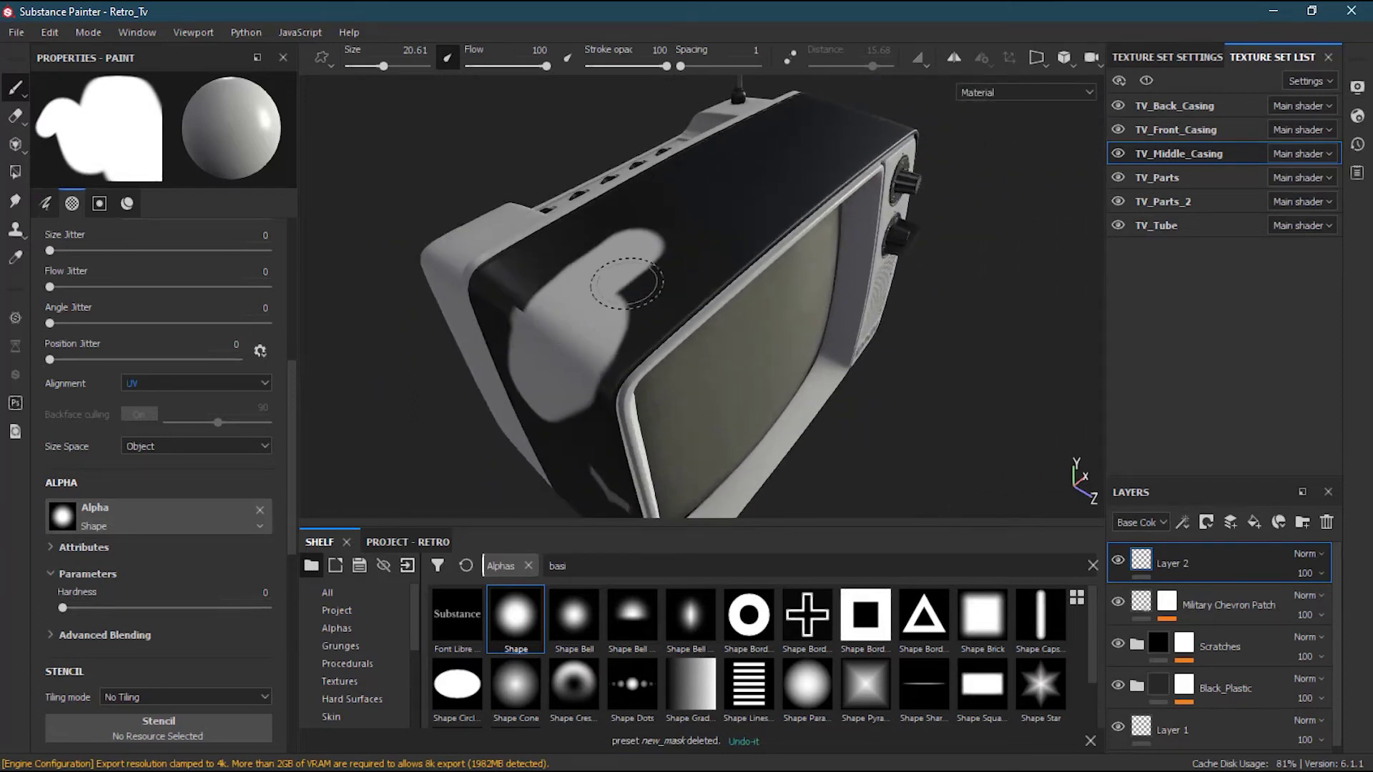
pyautogui.hotkey('ctrl', 'z')
# Set the brush Alignment to Tangent | Wrap.
pyautogui.click(185, 382)
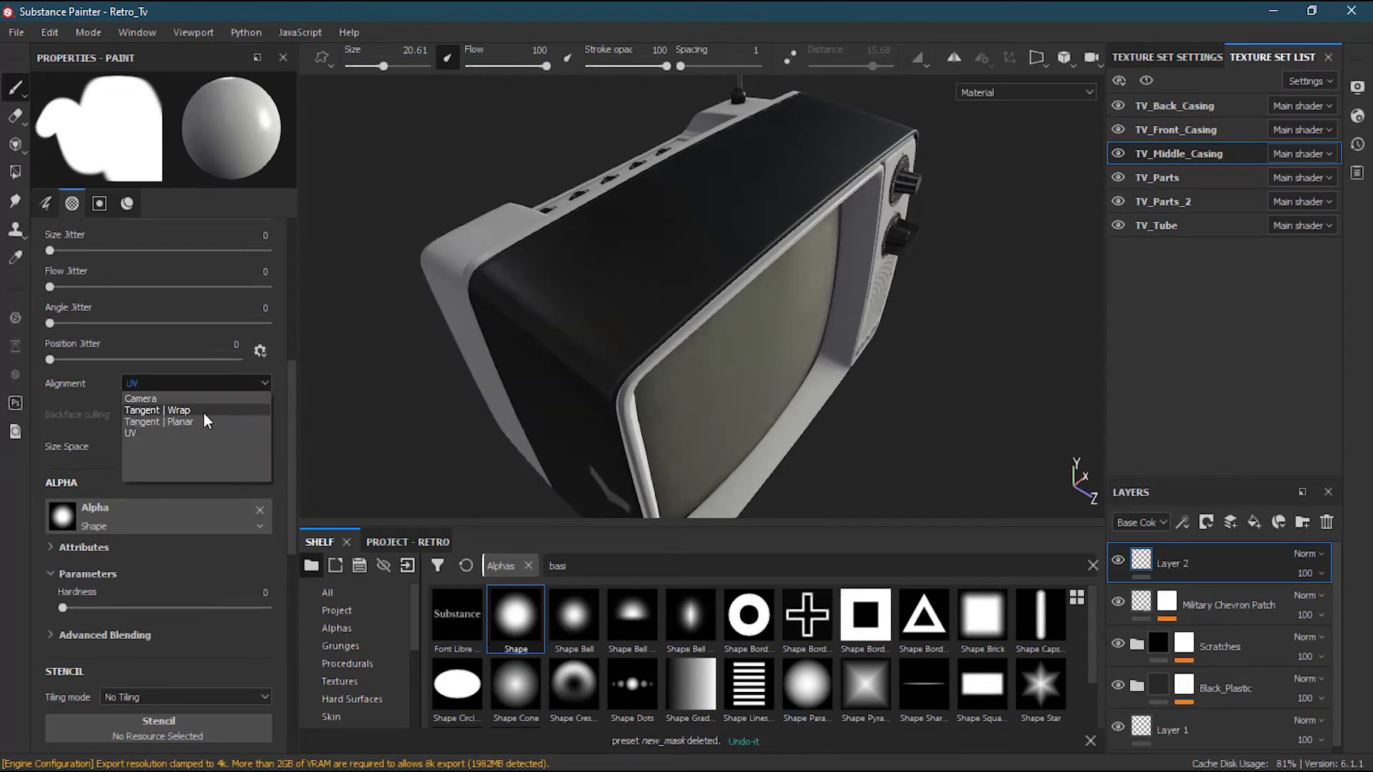
pyautogui.click(206, 411)
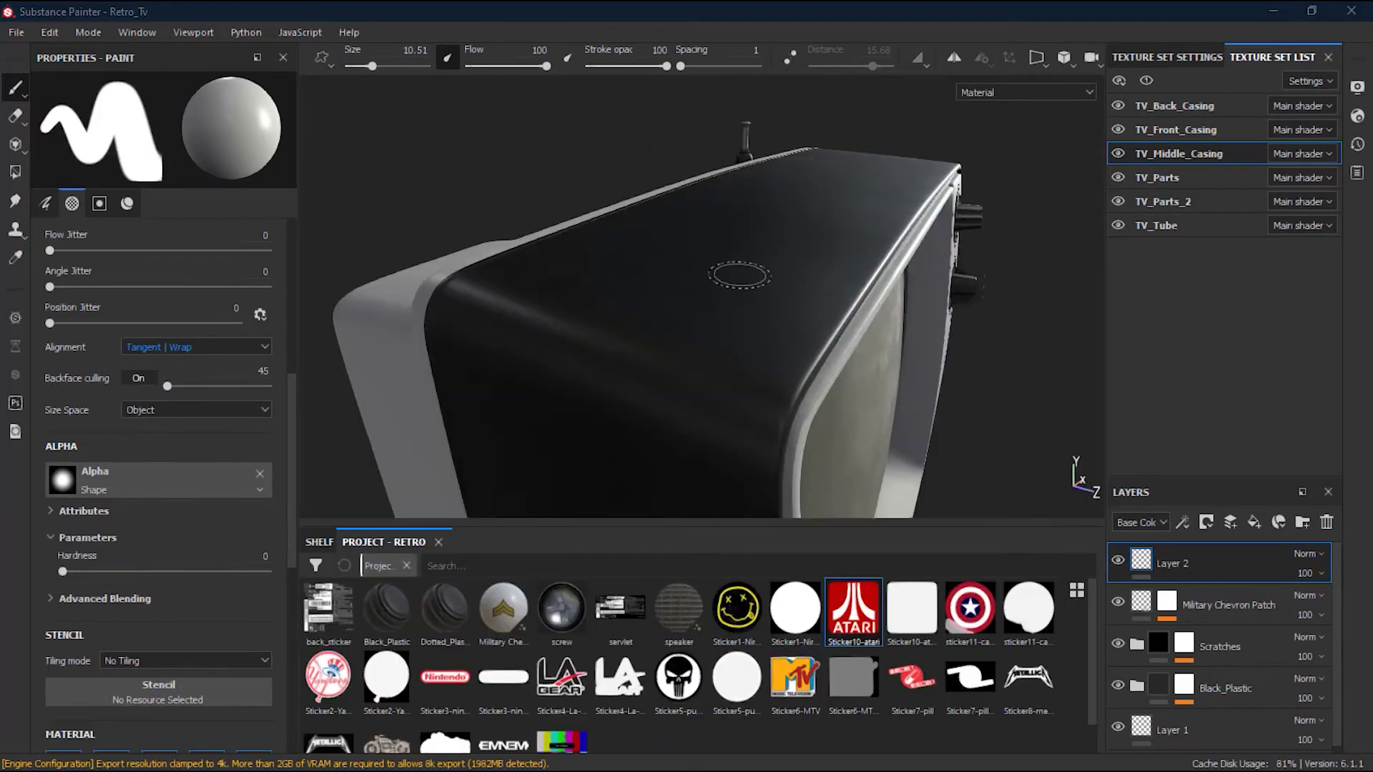
# Switch to the TV_Front_Casing texture set and add a paint layer named Screw above the Emnem Logo folder.
pyautogui.moveTo(737, 275)
pyautogui.keyDown('alt'); pyautogui.mouseDown()
pyautogui.moveTo(667, 300)
pyautogui.moveTo(803, 346)
pyautogui.moveTo(622, 264)
pyautogui.moveTo(705, 268)
pyautogui.mouseUp(); pyautogui.keyUp('alt')
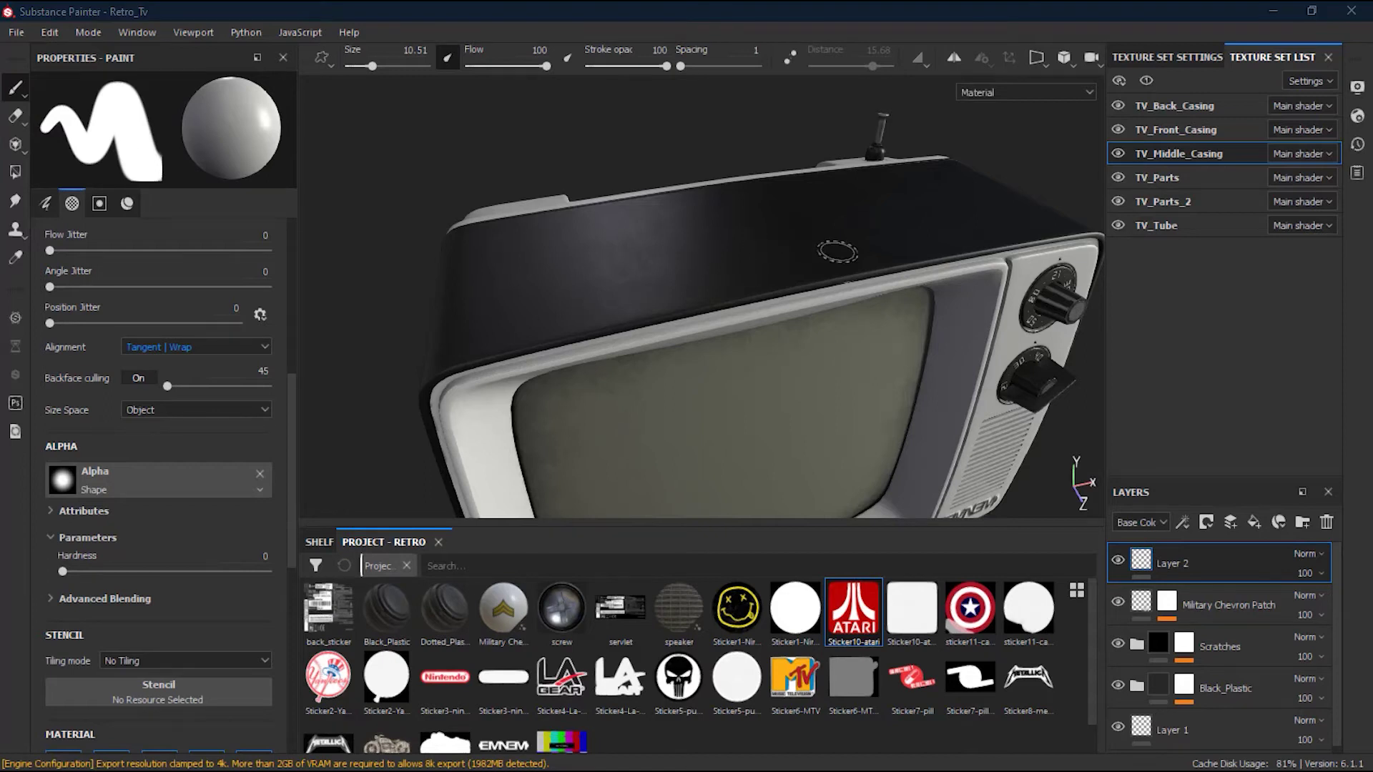
pyautogui.moveTo(929, 254)
pyautogui.keyDown('alt'); pyautogui.mouseDown()
pyautogui.moveTo(892, 240)
pyautogui.moveTo(912, 224)
pyautogui.moveTo(890, 280)
pyautogui.mouseUp(); pyautogui.keyUp('alt')
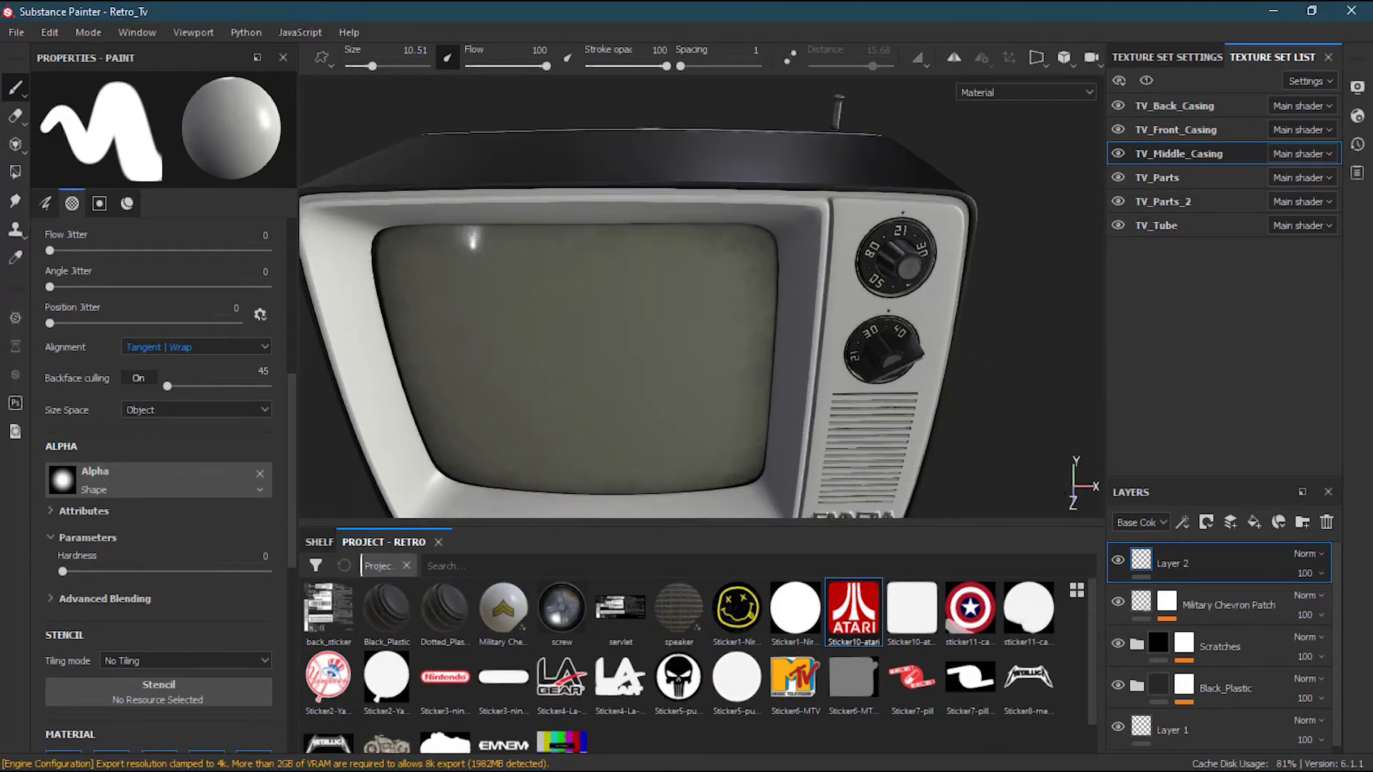
pyautogui.click(1199, 136)
pyautogui.keyDown('alt'); pyautogui.moveTo(913, 441); pyautogui.dragTo(714, 404, button='right'); pyautogui.keyUp('alt')
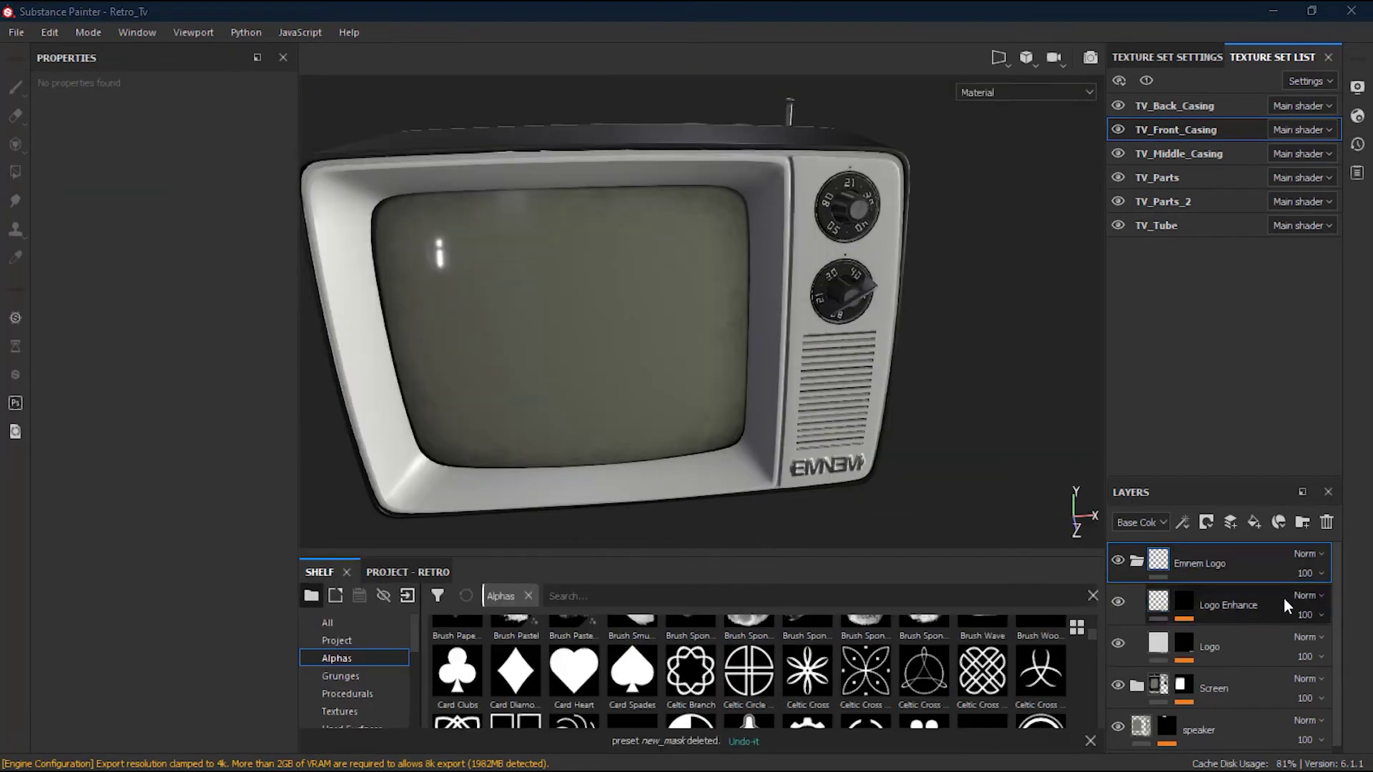
pyautogui.click(1232, 522)
pyautogui.doubleClick(1174, 564)
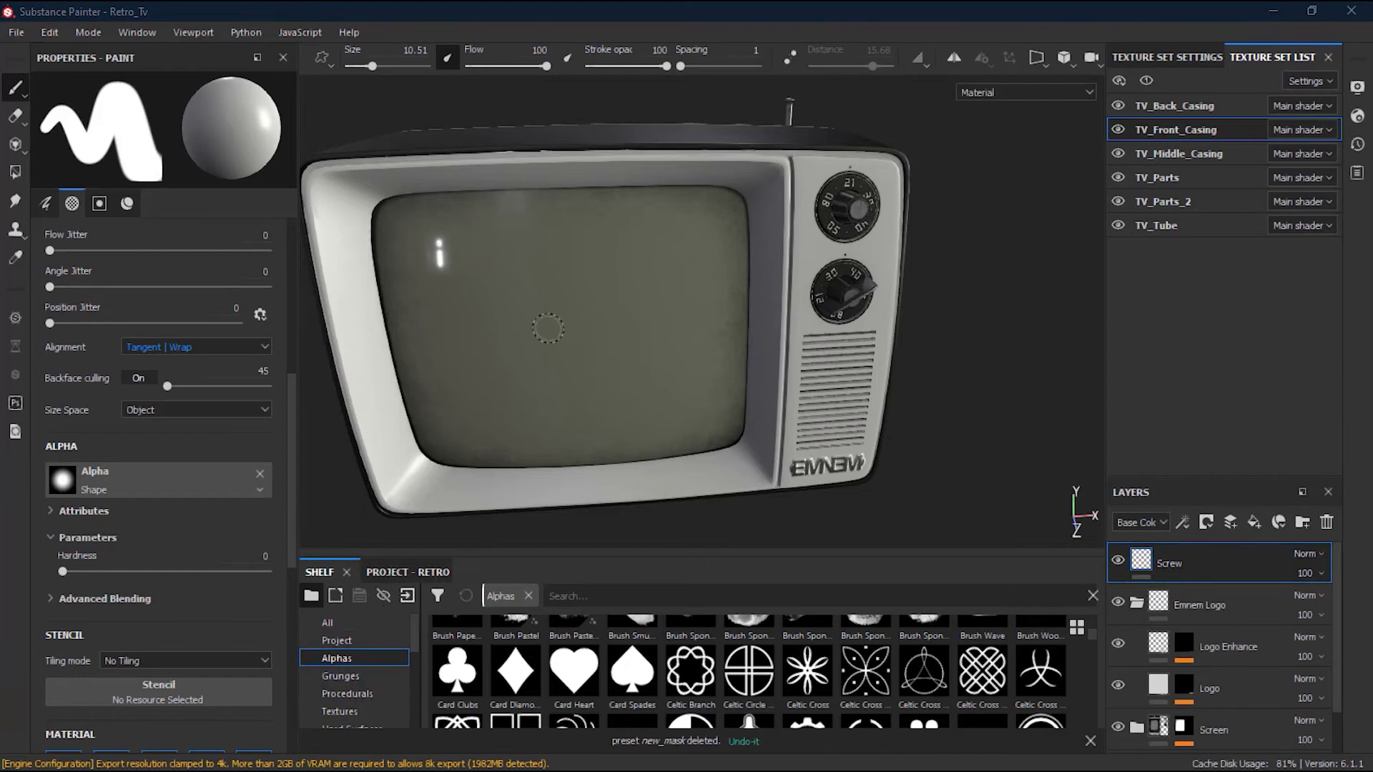
# Search the shelf's Brushes category for "basic" and load the Basic Hard brush.
pyautogui.keyDown('alt'); pyautogui.moveTo(767, 371); pyautogui.dragTo(796, 371, button='right'); pyautogui.keyUp('alt')
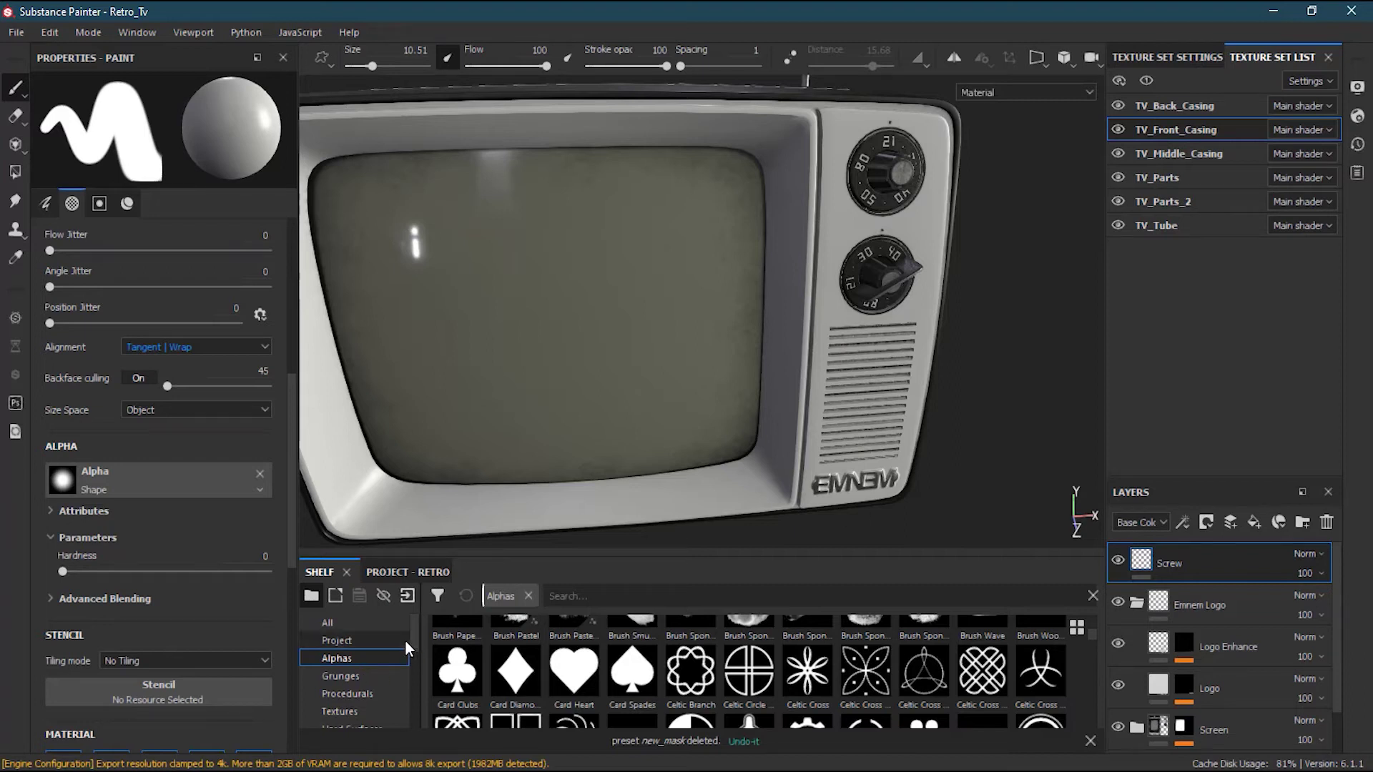
pyautogui.moveTo(411, 643); pyautogui.dragTo(417, 680)
pyautogui.click(339, 675)
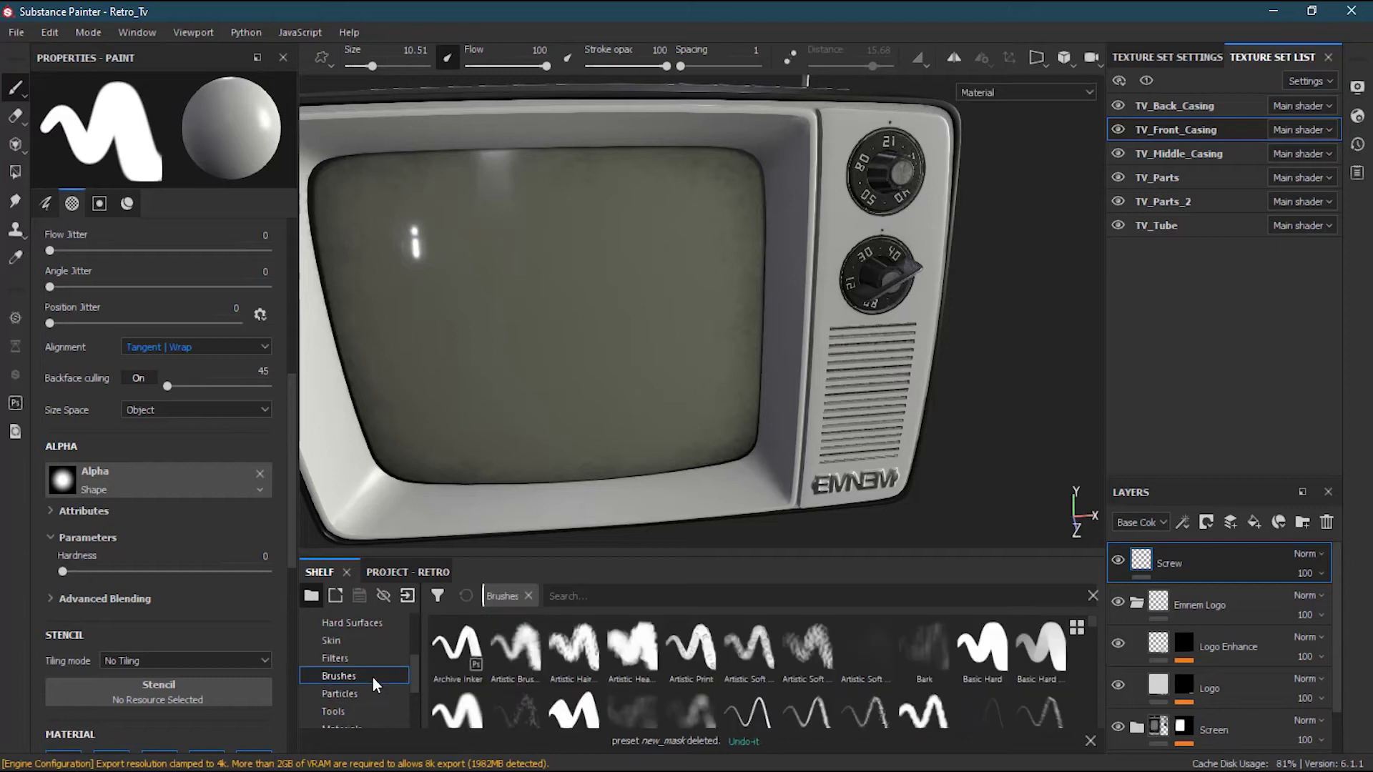
pyautogui.click(665, 604)
pyautogui.write('basic')
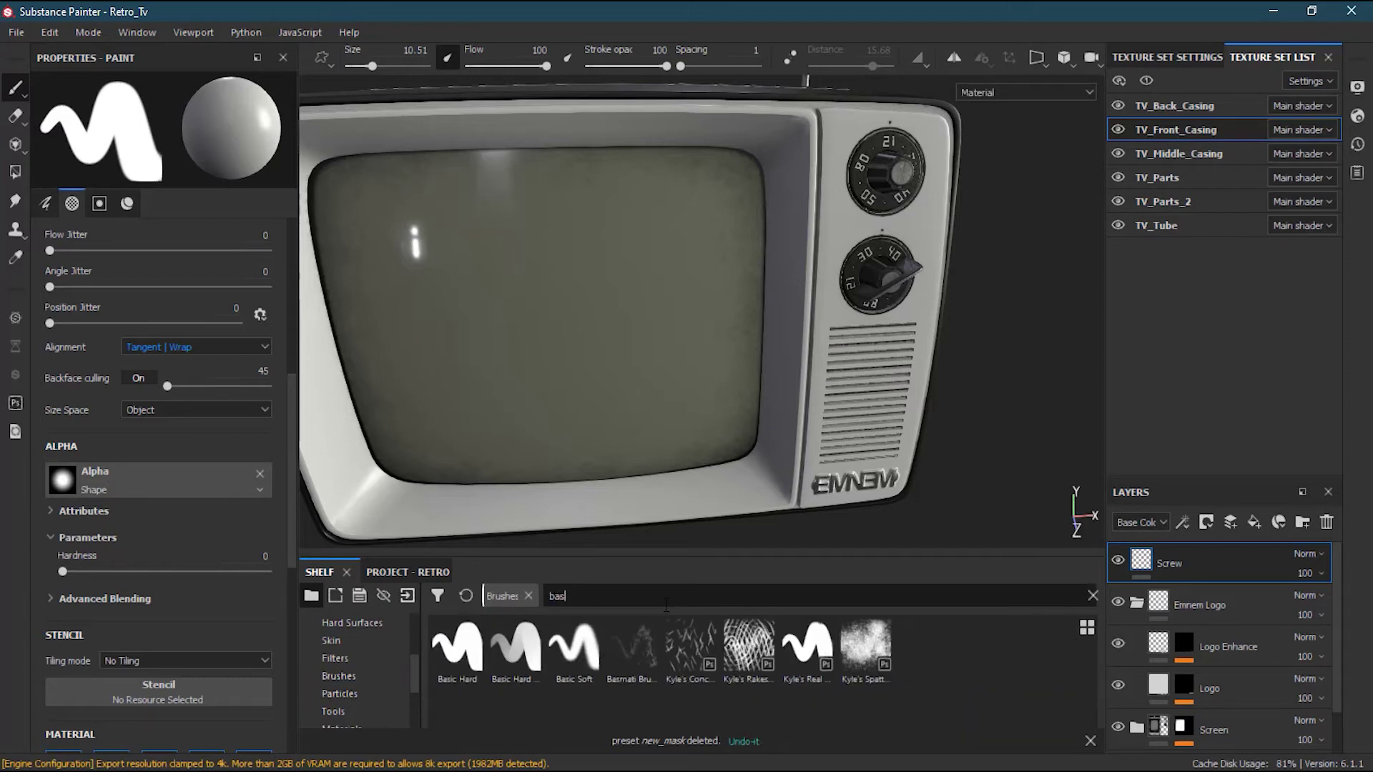
pyautogui.click(472, 656)
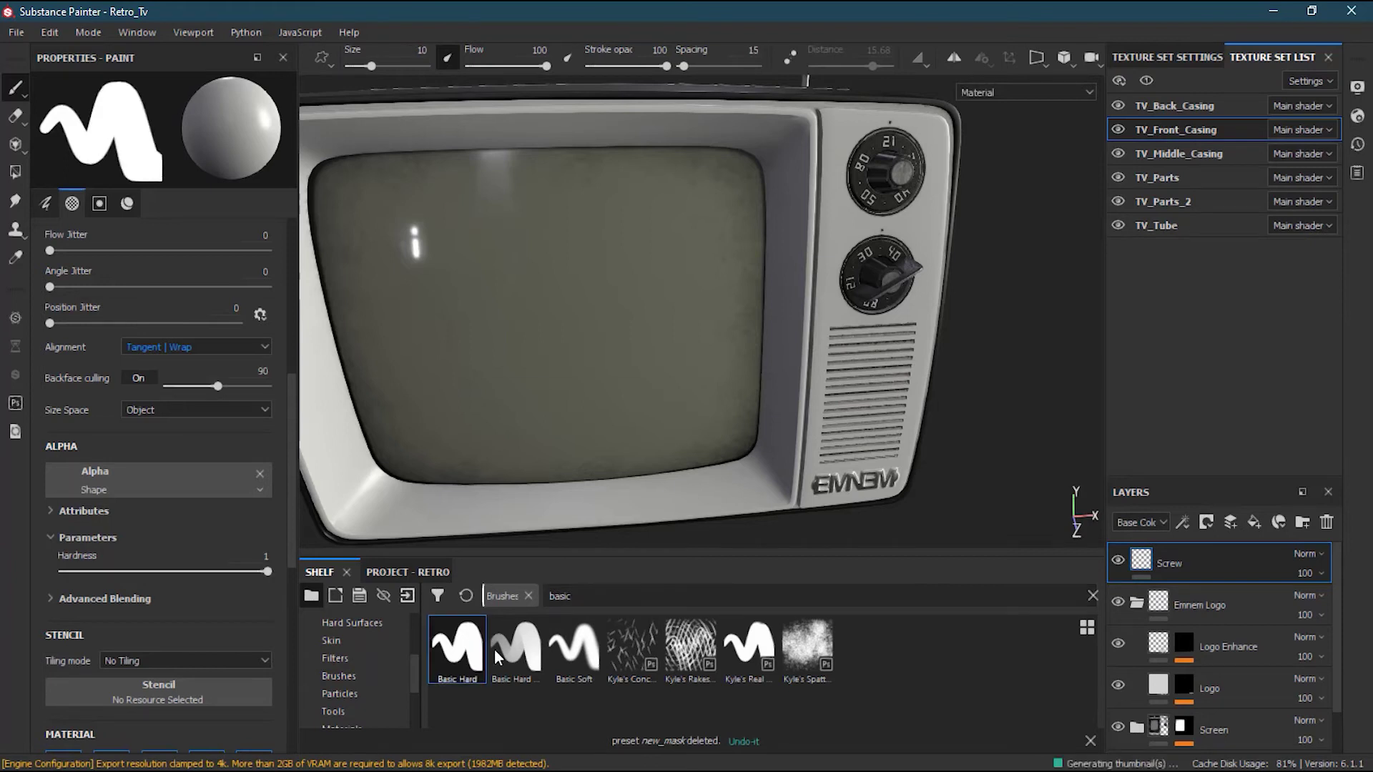
# Review the brush and material properties, and examine the metal logo below the speaker grille on the front casing.
pyautogui.moveTo(290, 432)
pyautogui.mouseDown()
pyautogui.moveTo(288, 593)
pyautogui.moveTo(286, 243)
pyautogui.mouseUp()
pyautogui.keyDown('alt'); pyautogui.moveTo(764, 377); pyautogui.dragTo(832, 377, button='middle'); pyautogui.keyUp('alt')
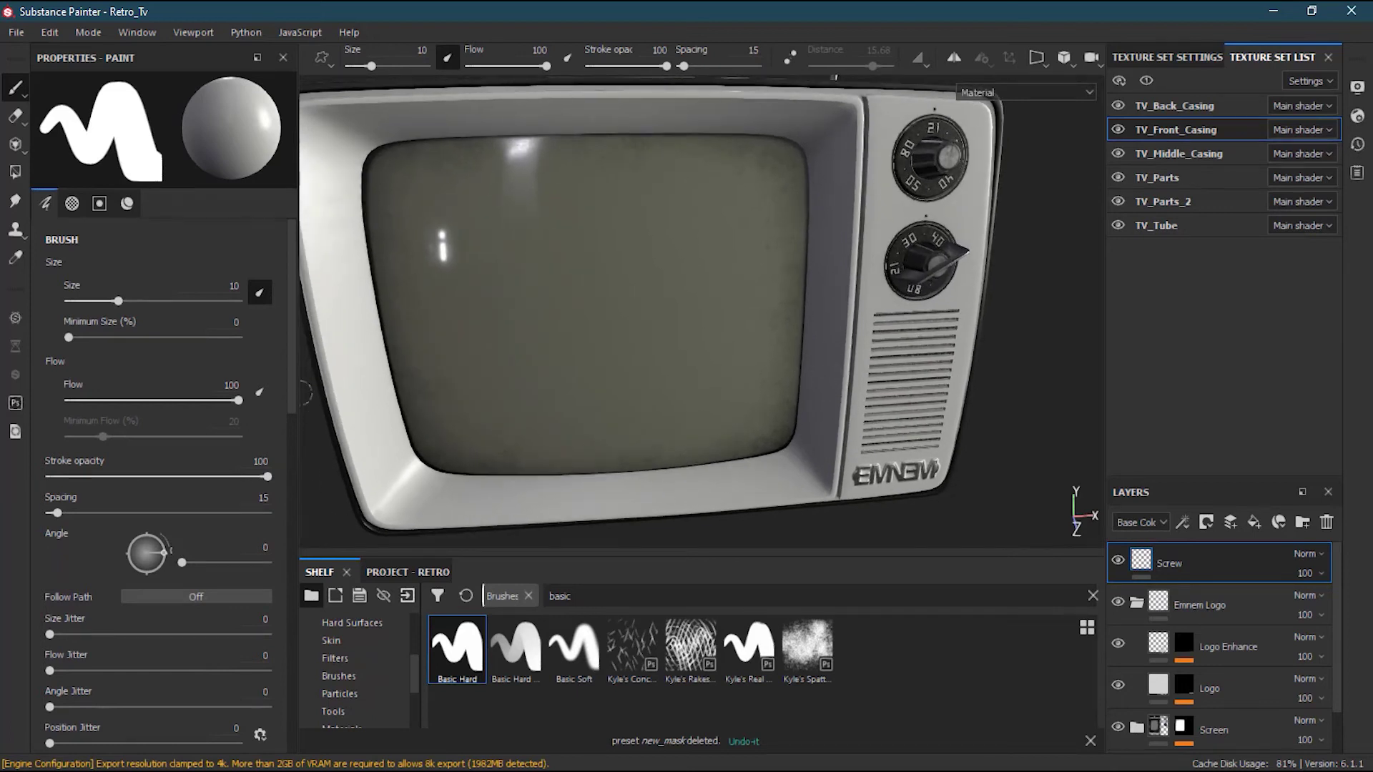
pyautogui.moveTo(291, 359); pyautogui.dragTo(284, 696)
pyautogui.keyDown('alt'); pyautogui.moveTo(944, 497); pyautogui.dragTo(868, 425); pyautogui.keyUp('alt')
pyautogui.keyDown('alt'); pyautogui.moveTo(869, 424); pyautogui.dragTo(802, 413, button='middle'); pyautogui.keyUp('alt')
pyautogui.scroll(4, 776, 444)
pyautogui.scroll(5, 829, 383)
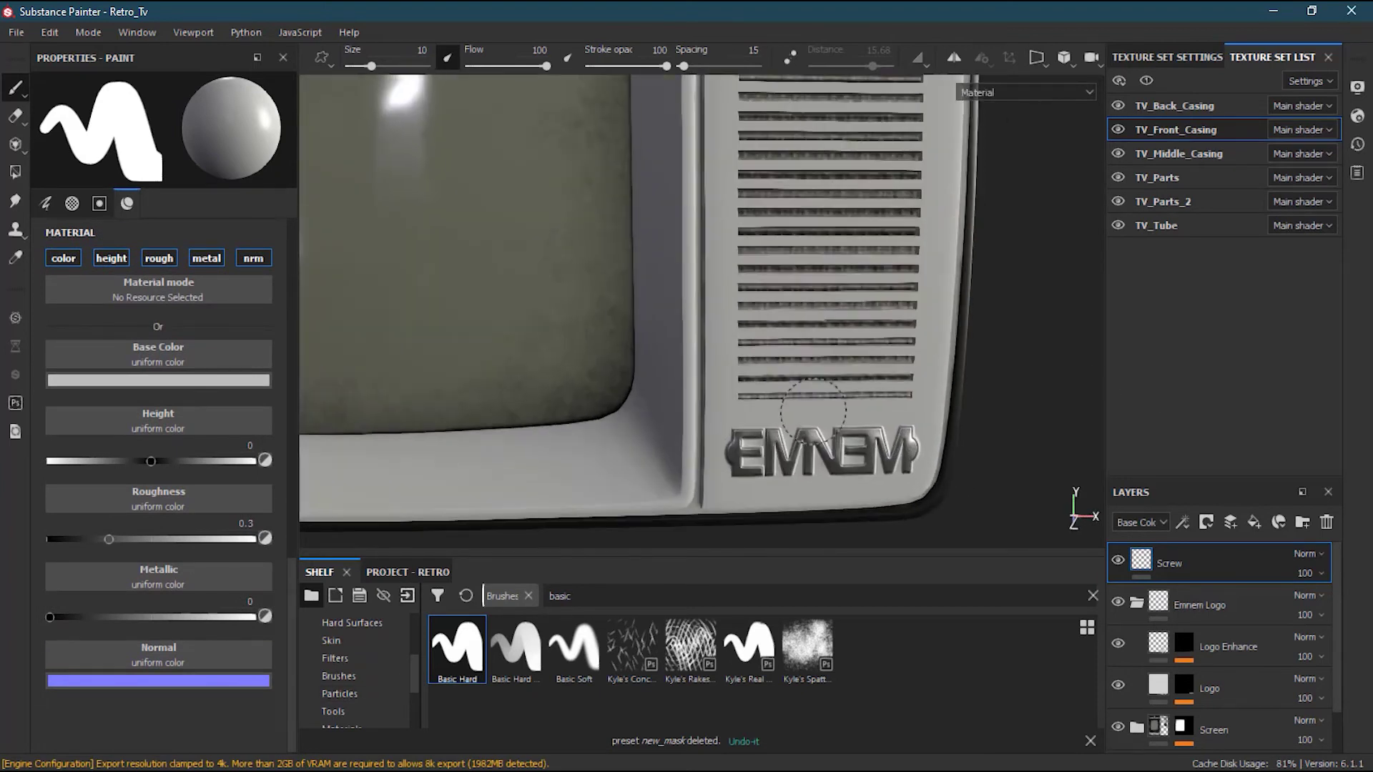
pyautogui.keyDown('alt'); pyautogui.moveTo(829, 382); pyautogui.dragTo(747, 336, button='middle'); pyautogui.keyUp('alt')
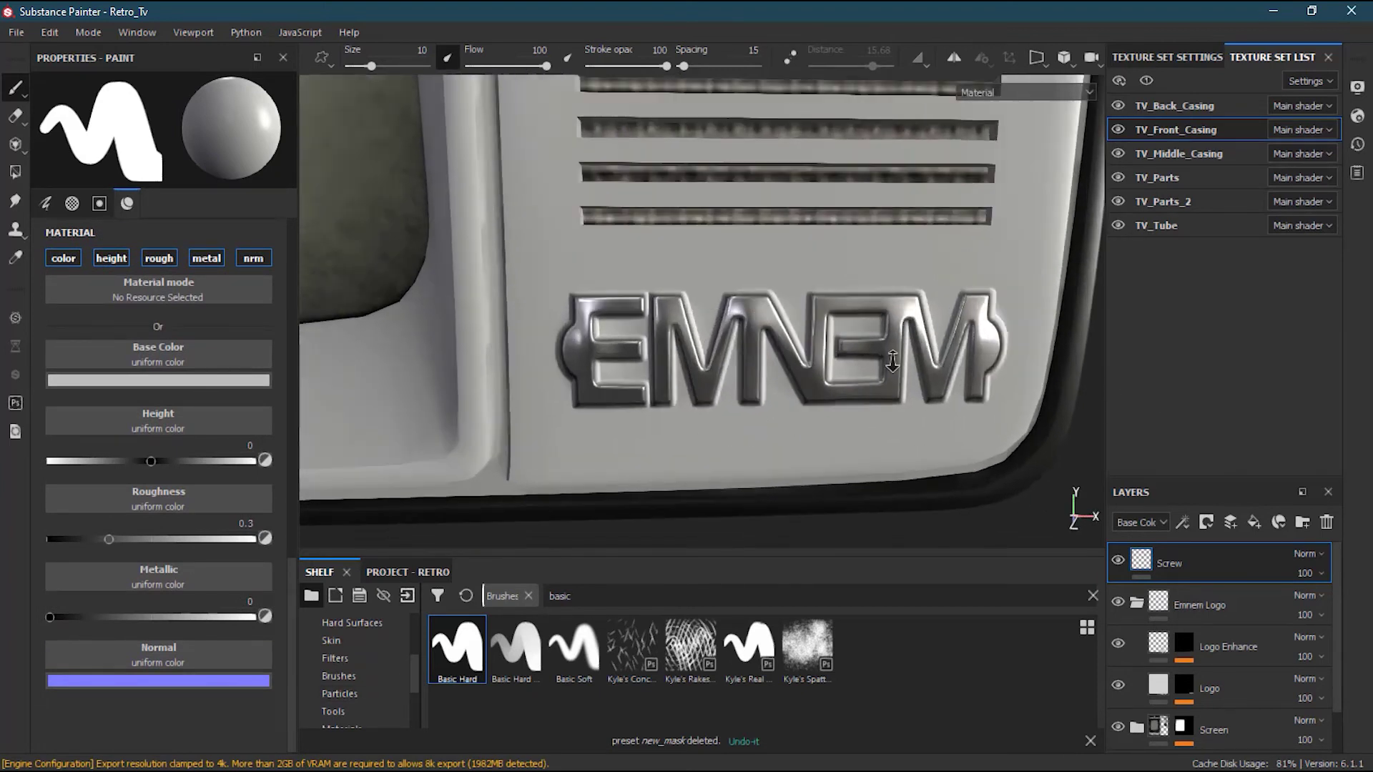
pyautogui.scroll(2, 747, 336)
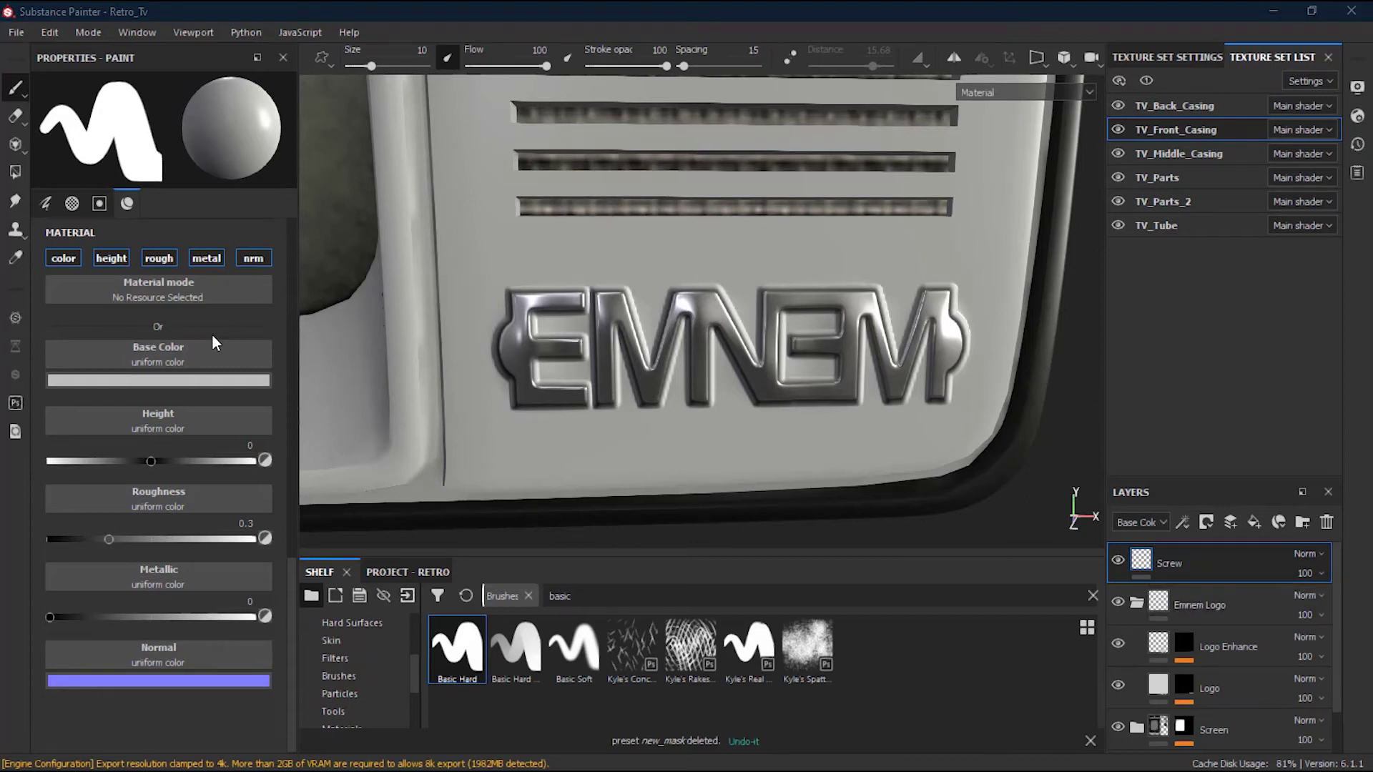
# Set the brush material's Base Color to a neutral grey with RGB values of 0.324.
pyautogui.moveTo(287, 583); pyautogui.dragTo(290, 566)
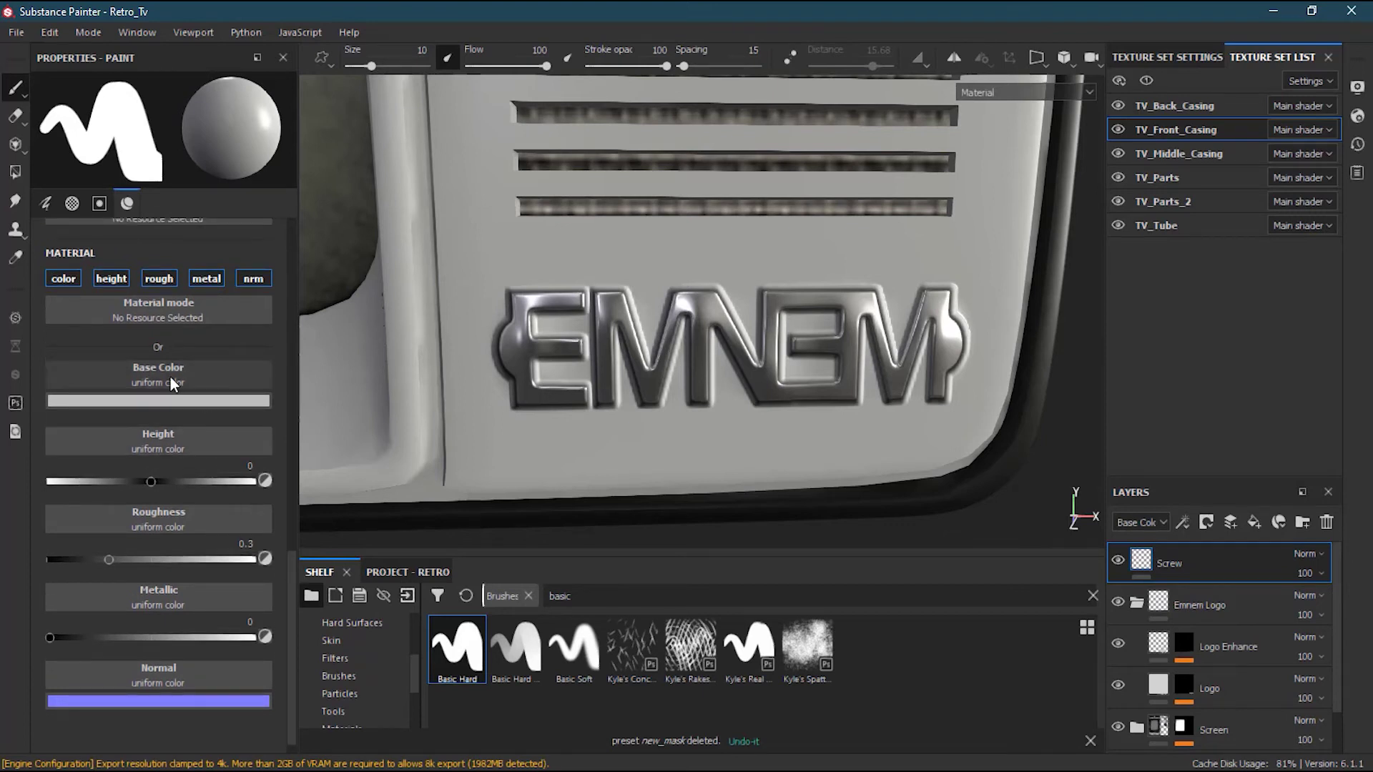
pyautogui.click(197, 404)
pyautogui.moveTo(210, 473); pyautogui.dragTo(199, 495)
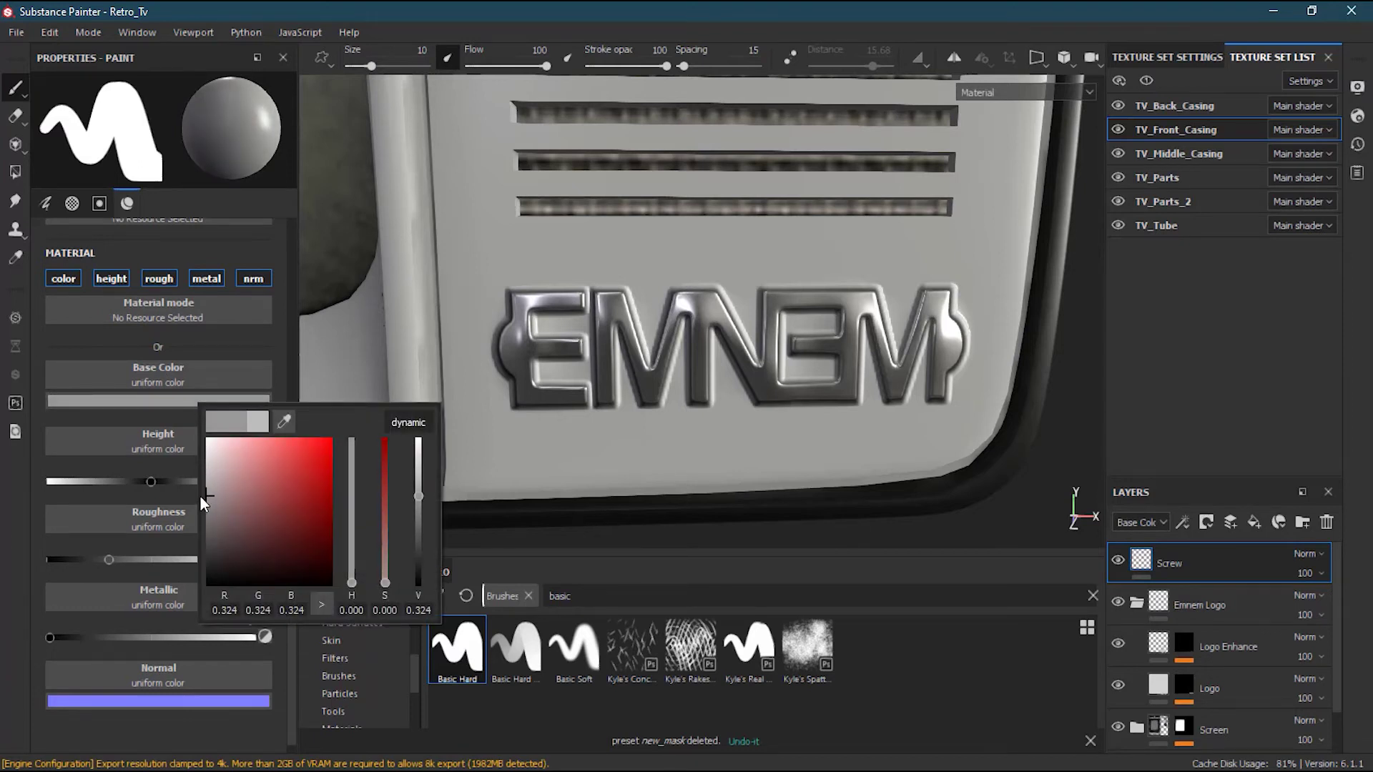
# Try a Height of 1 for the brush material and reset it to 0.
pyautogui.click(156, 482)
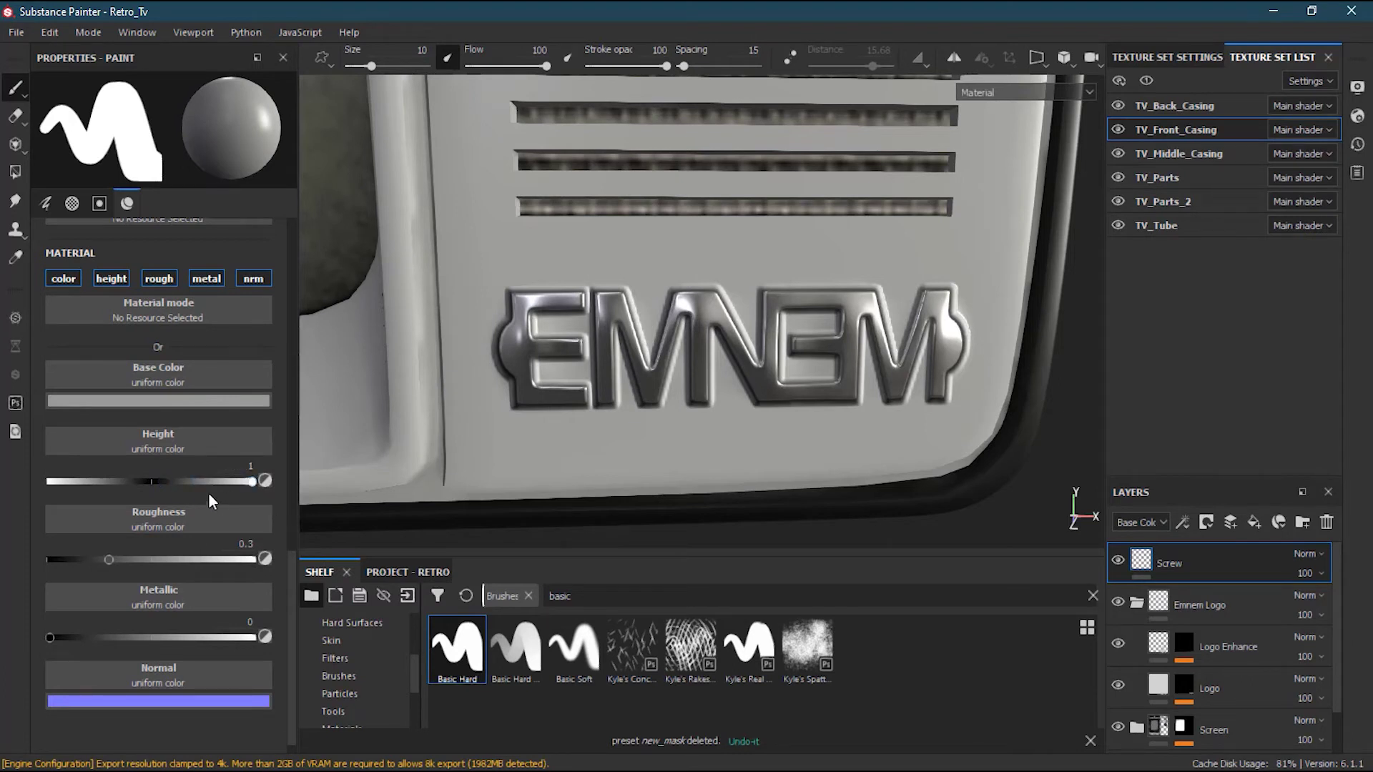
pyautogui.click(254, 465)
pyautogui.write('0')
pyautogui.press('Return')
# Set the brush material's Metallic to 1 and its Roughness to 0.3210.
pyautogui.moveTo(109, 558); pyautogui.dragTo(126, 559)
pyautogui.moveTo(53, 640); pyautogui.dragTo(276, 641)
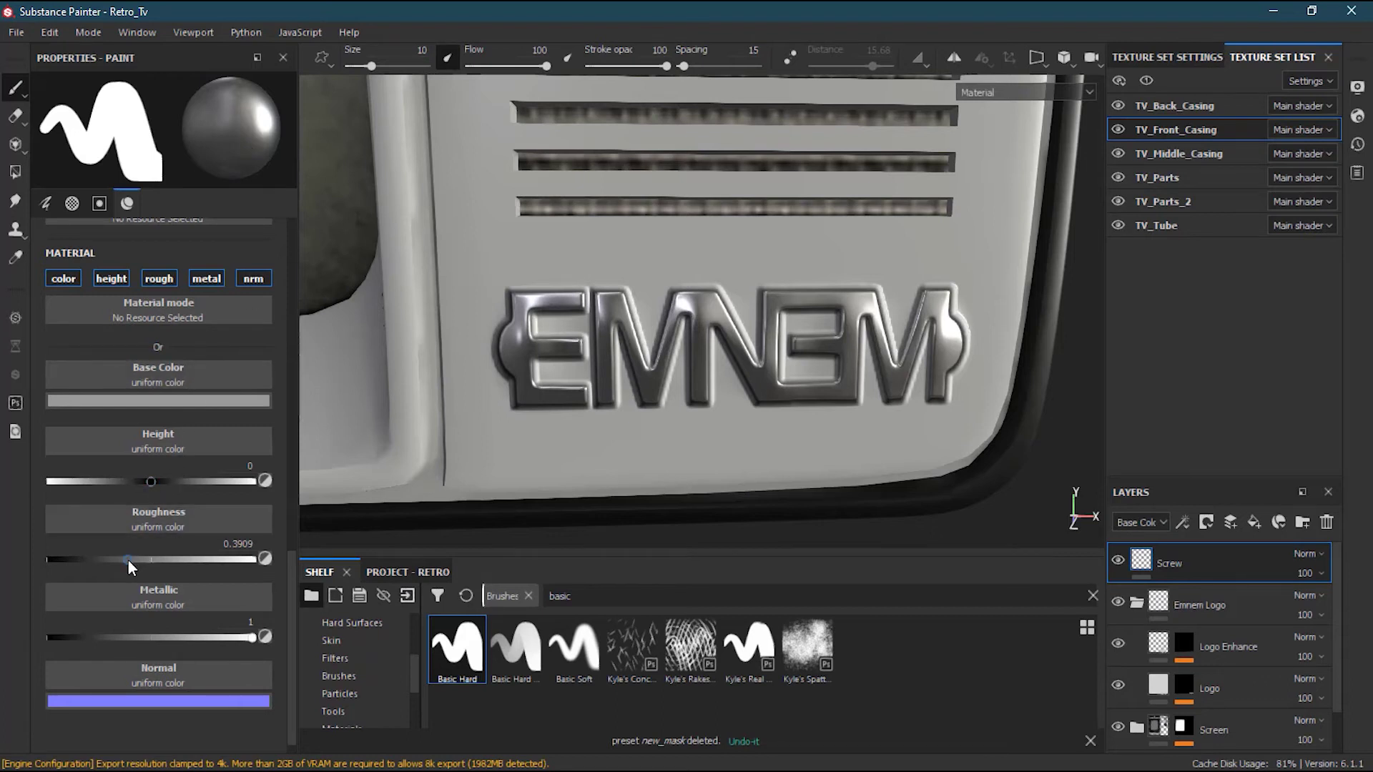
pyautogui.moveTo(126, 559); pyautogui.dragTo(112, 560)
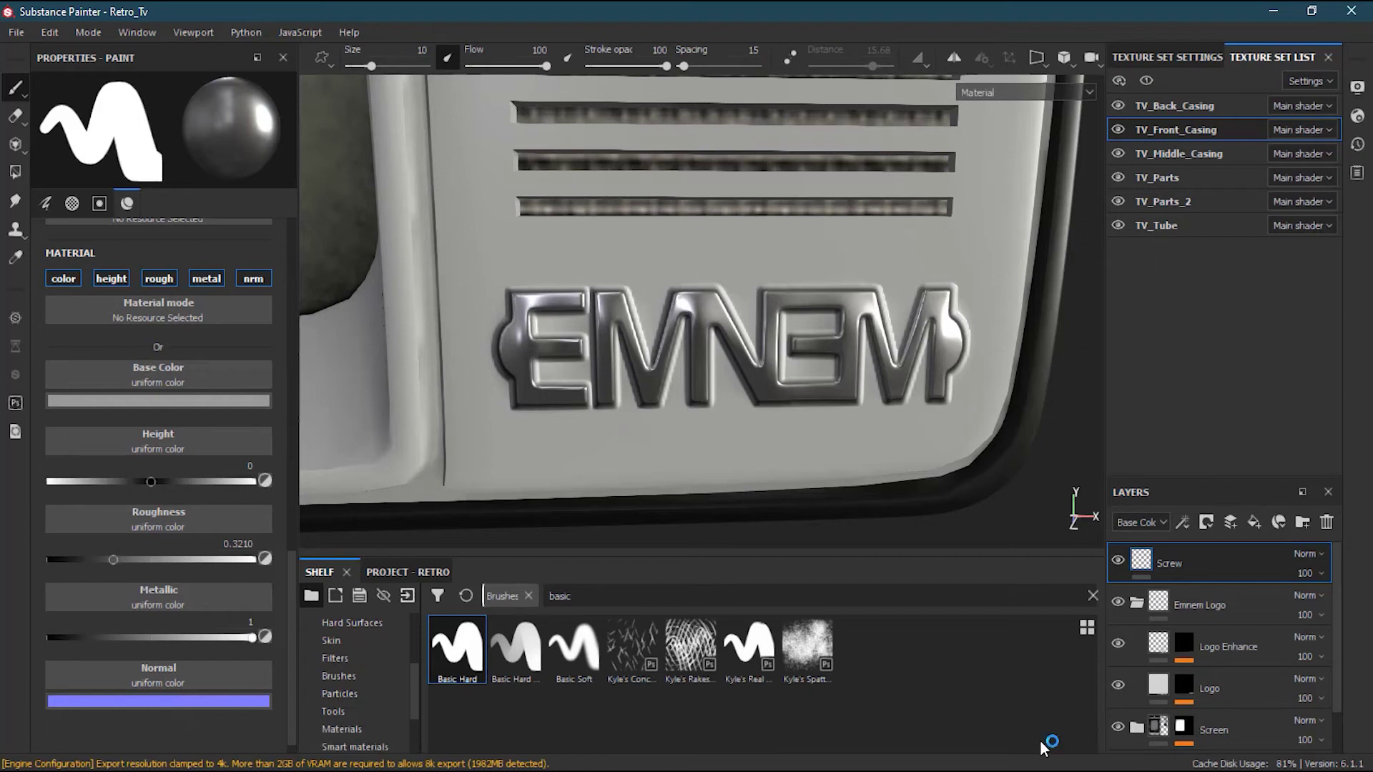
# Find the Screw Cross Round texture among the Hard Surfaces and assign it to the brush material's Normal channel.
pyautogui.moveTo(528, 512); pyautogui.dragTo(528, 462)
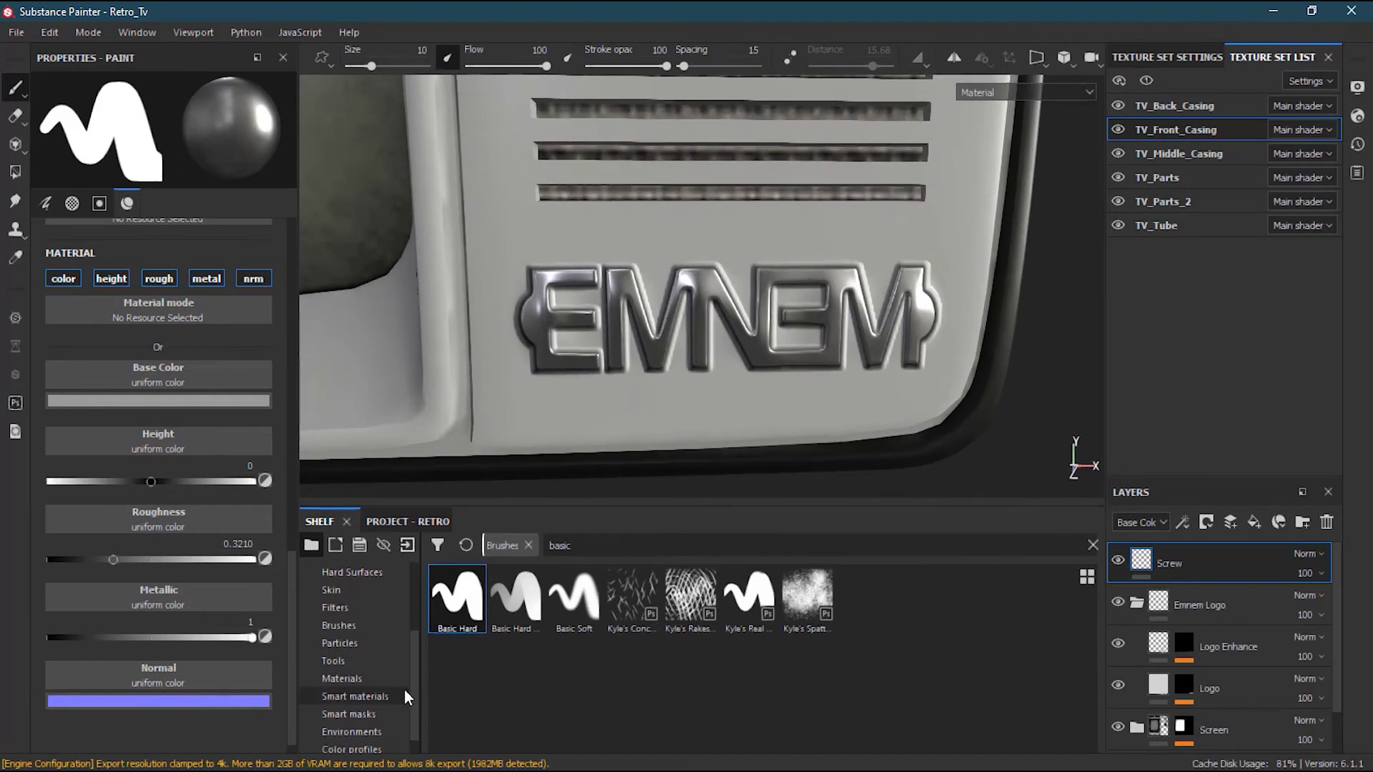
pyautogui.scroll(3, 409, 678)
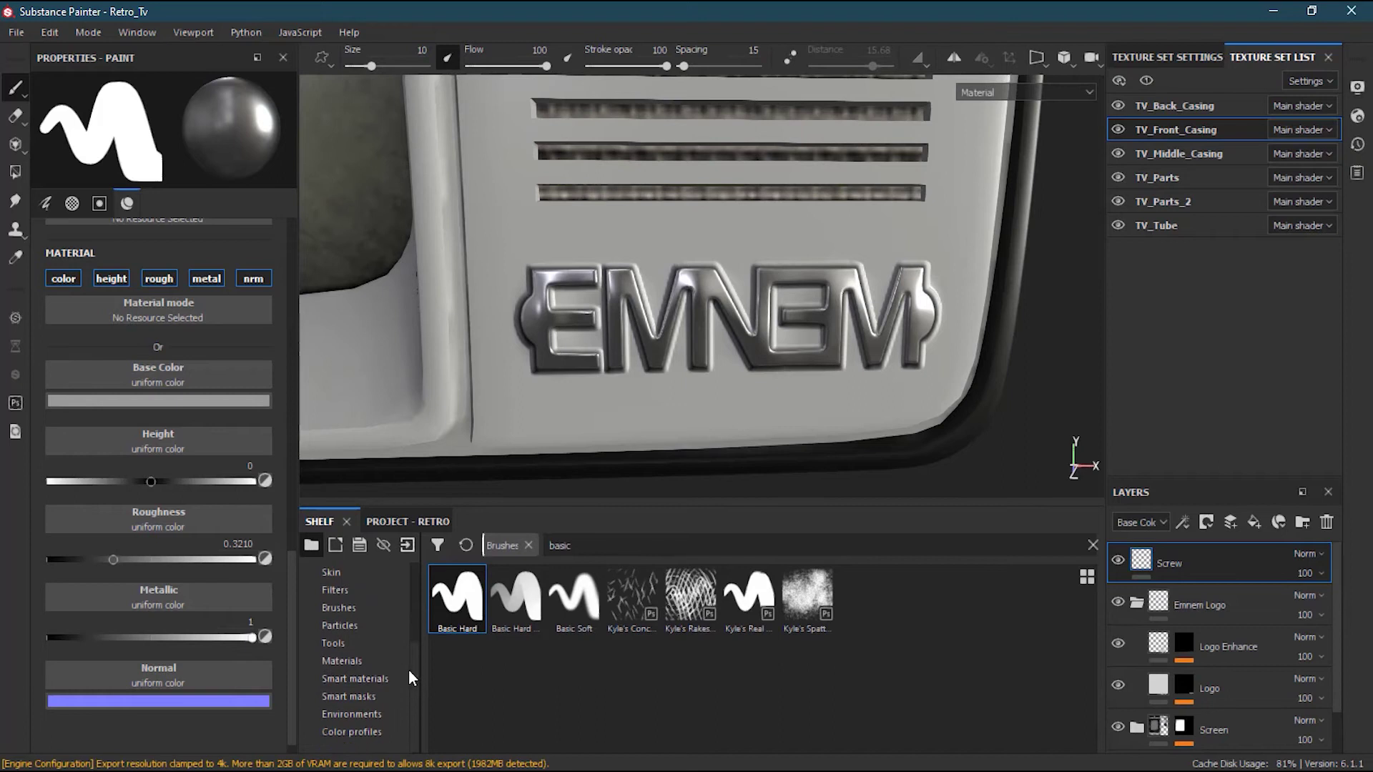
pyautogui.click(379, 625)
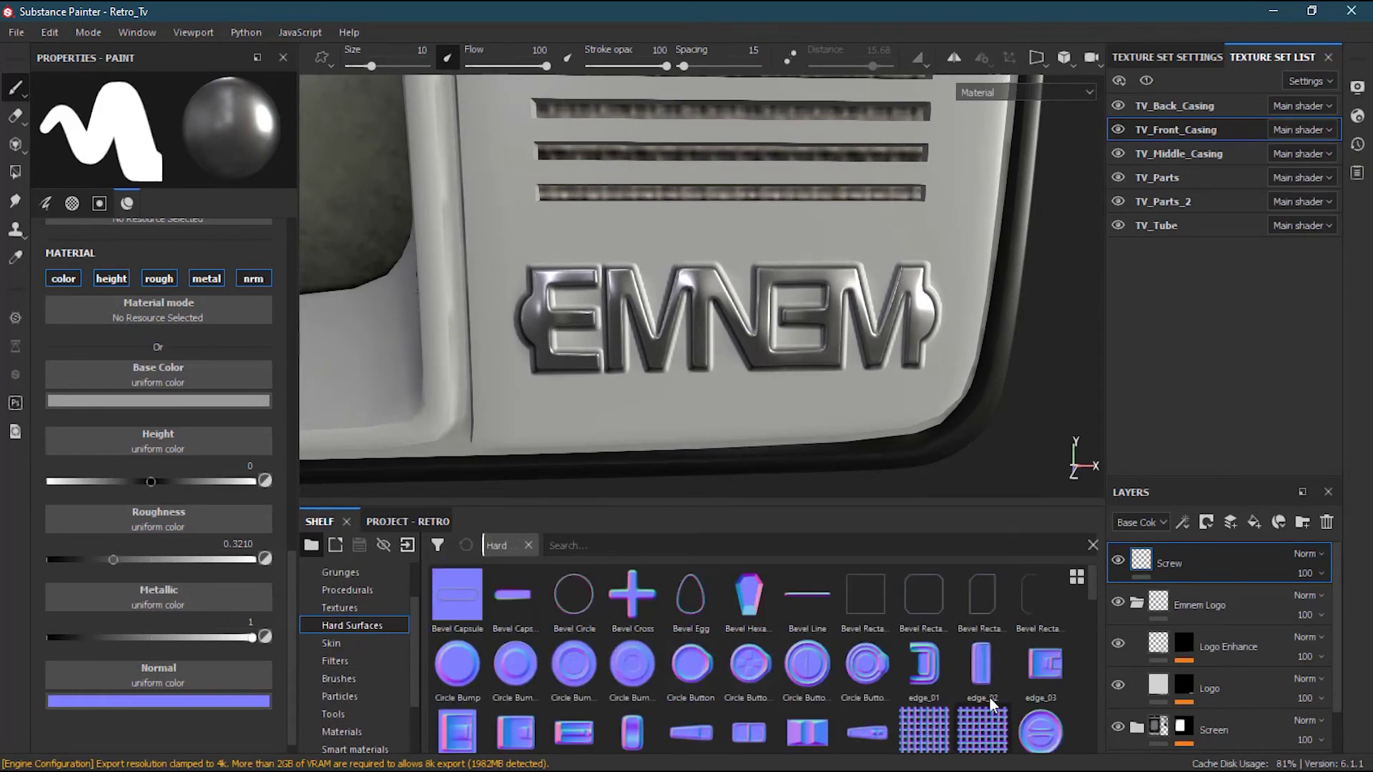
pyautogui.scroll(-3, 909, 645)
pyautogui.scroll(-3, 909, 645)
pyautogui.scroll(3, 910, 645)
pyautogui.scroll(-3, 910, 645)
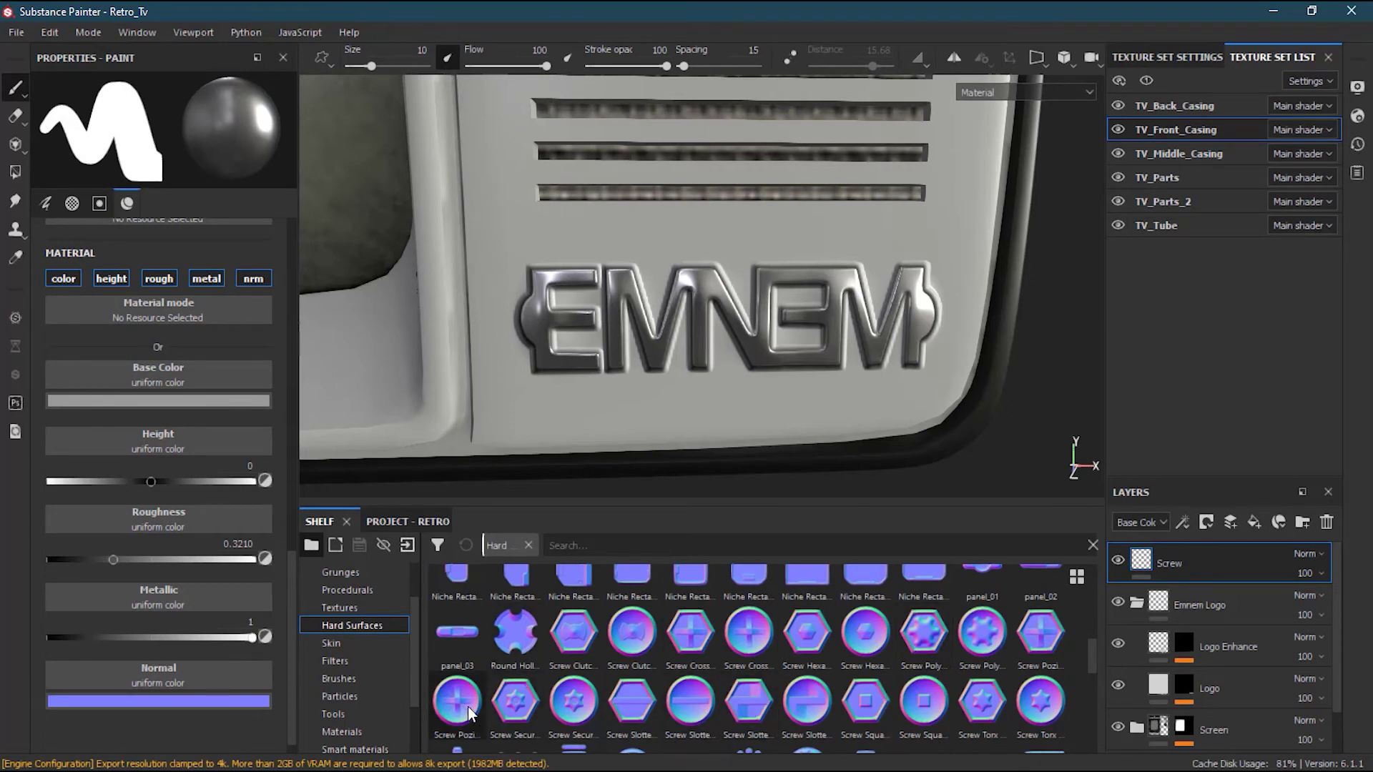
pyautogui.moveTo(465, 710)
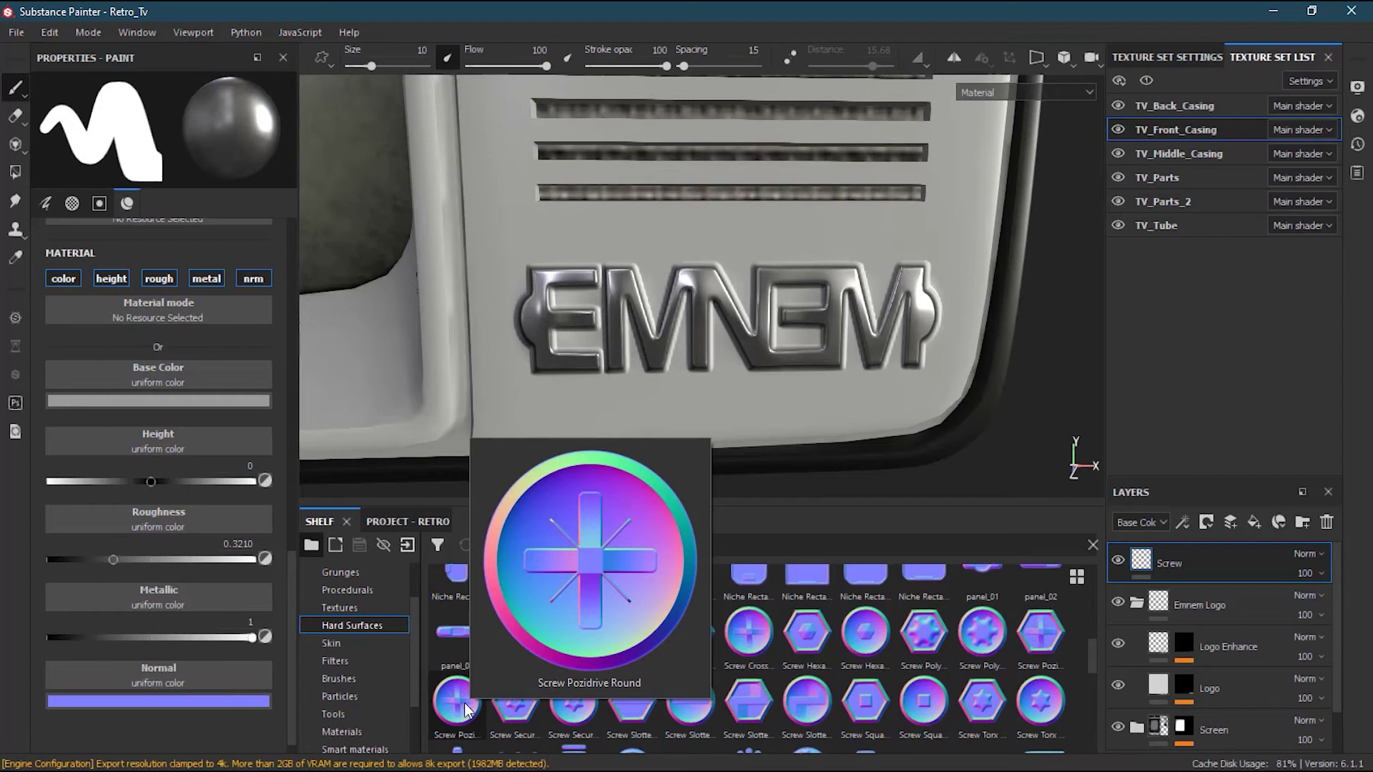
pyautogui.click(750, 645)
pyautogui.moveTo(749, 645); pyautogui.dragTo(164, 674)
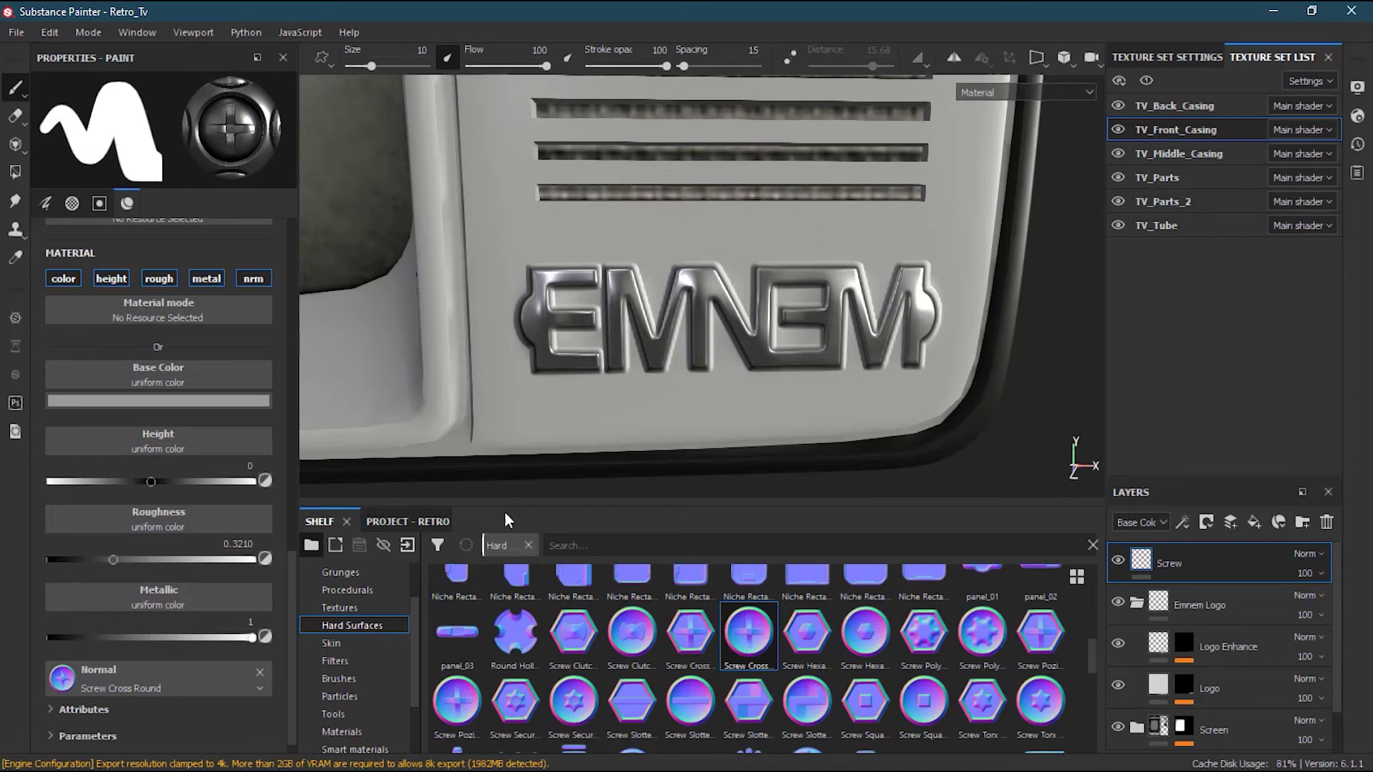
pyautogui.moveTo(517, 512); pyautogui.dragTo(517, 632)
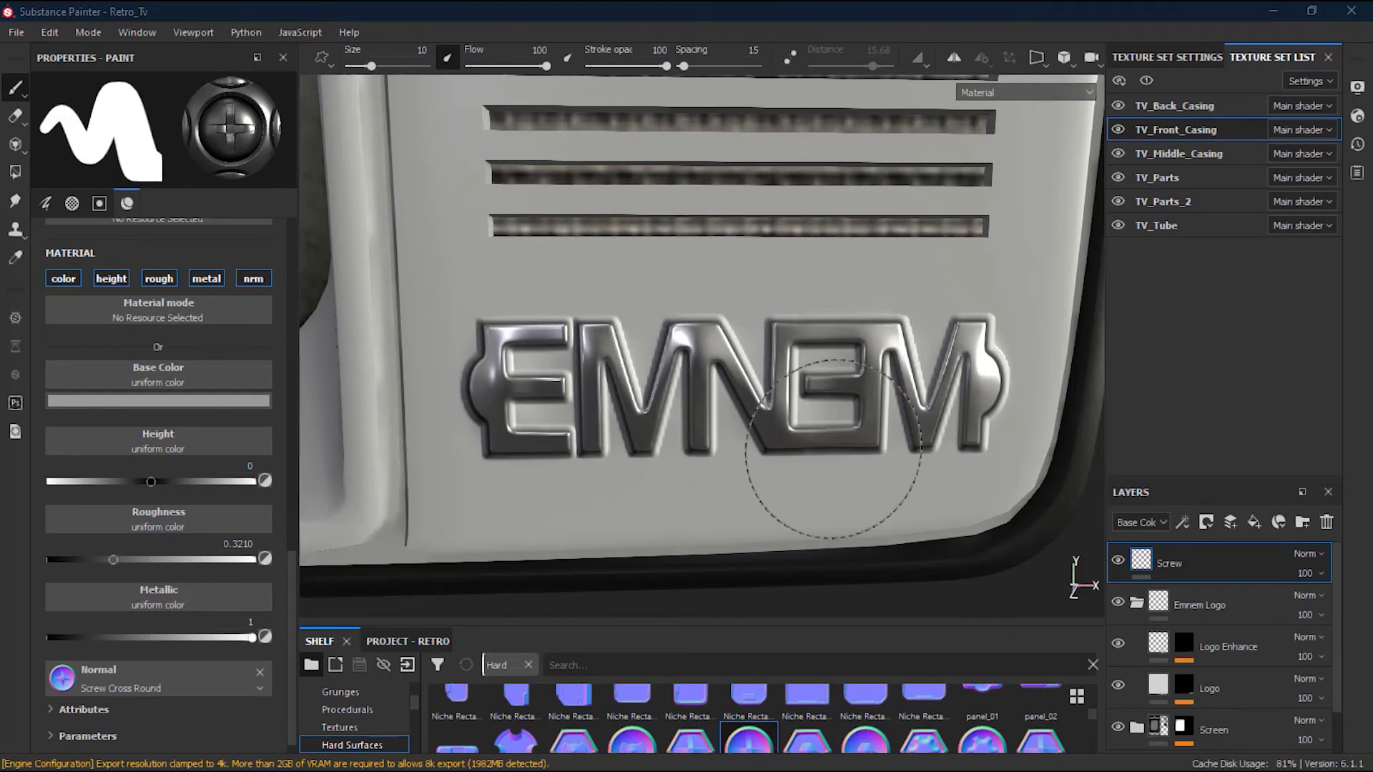
pyautogui.scroll(-1, 289, 704)
pyautogui.scroll(3, 289, 706)
pyautogui.scroll(-3, 278, 634)
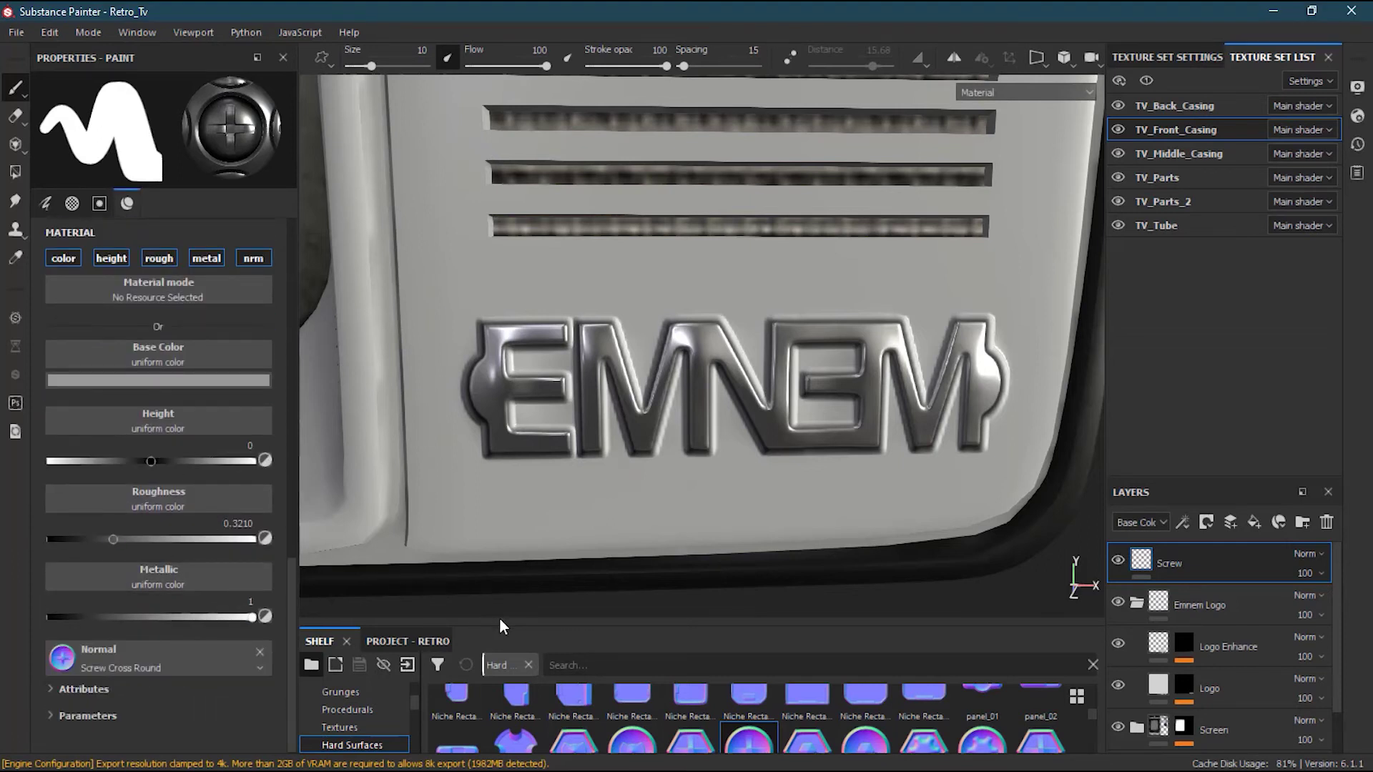
pyautogui.moveTo(506, 619); pyautogui.dragTo(509, 547)
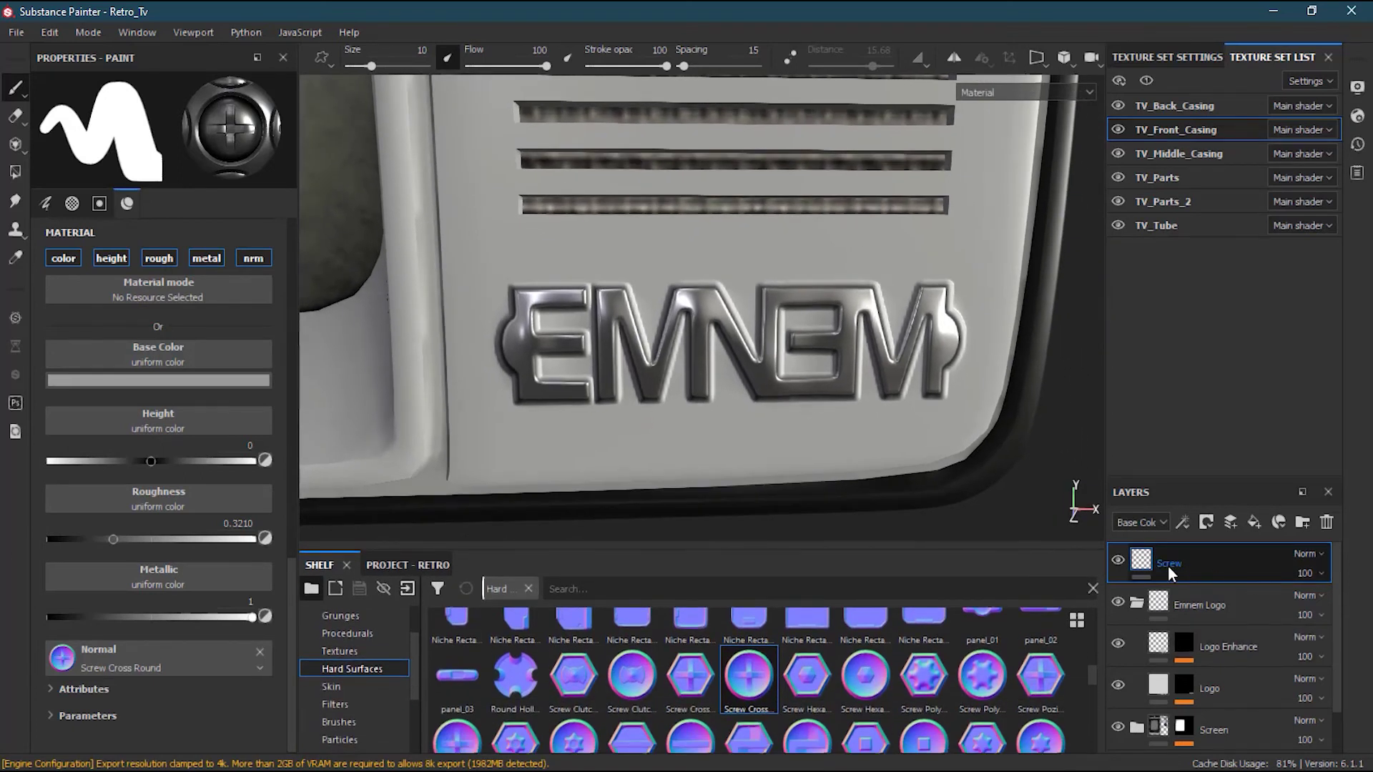
# Add a folder named Screw_Brush_tool to the layer stack and move the Screw paint layer into it.
pyautogui.click(1302, 523)
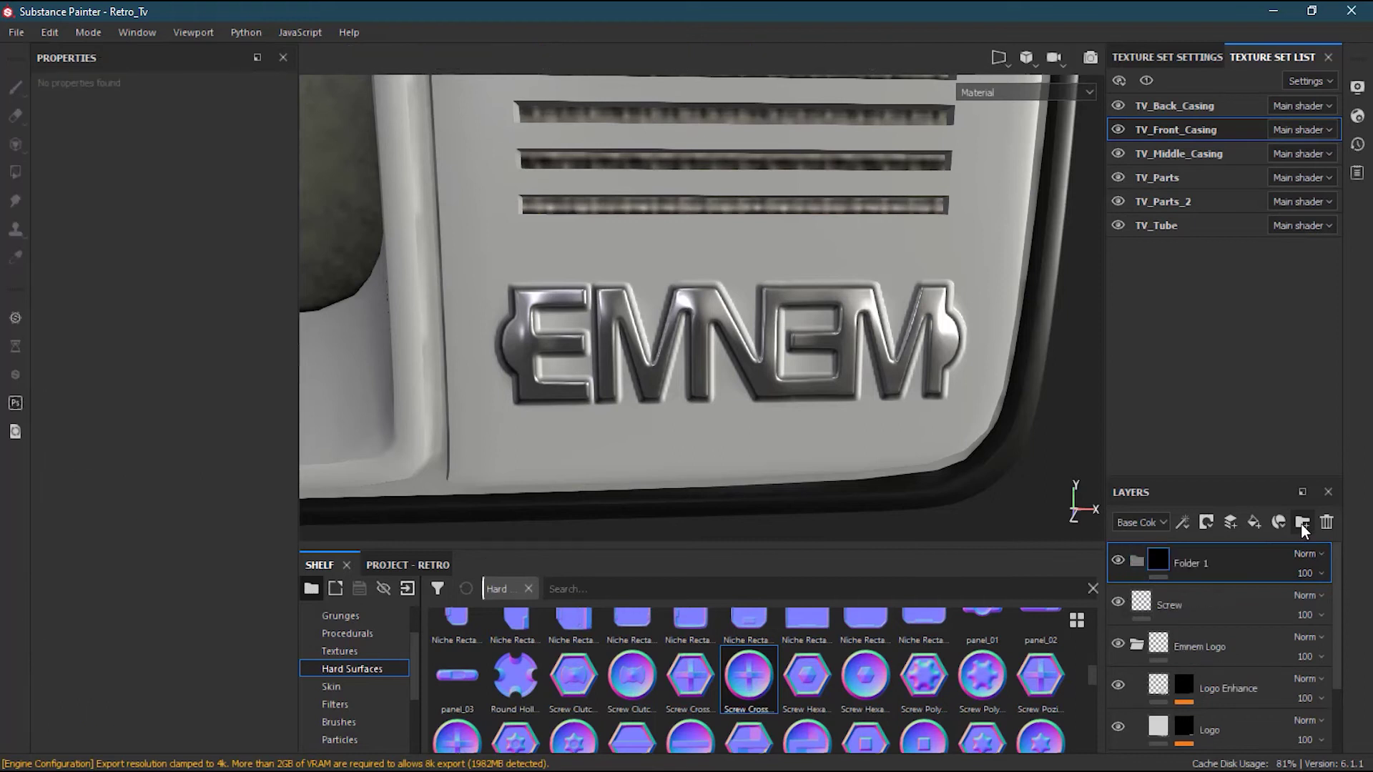
pyautogui.doubleClick(1198, 561)
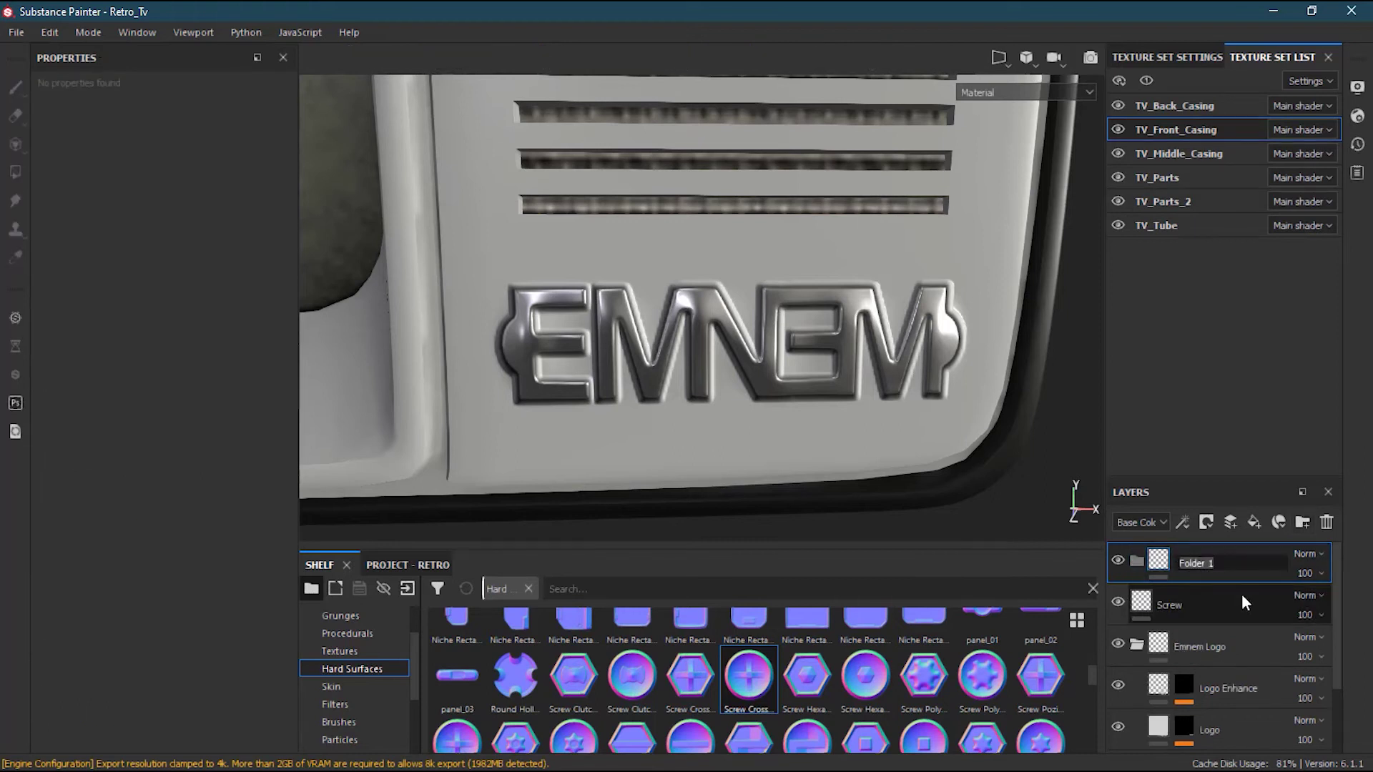
pyautogui.write('Sc')
pyautogui.write('rew_Brush_tool')
pyautogui.press('Return')
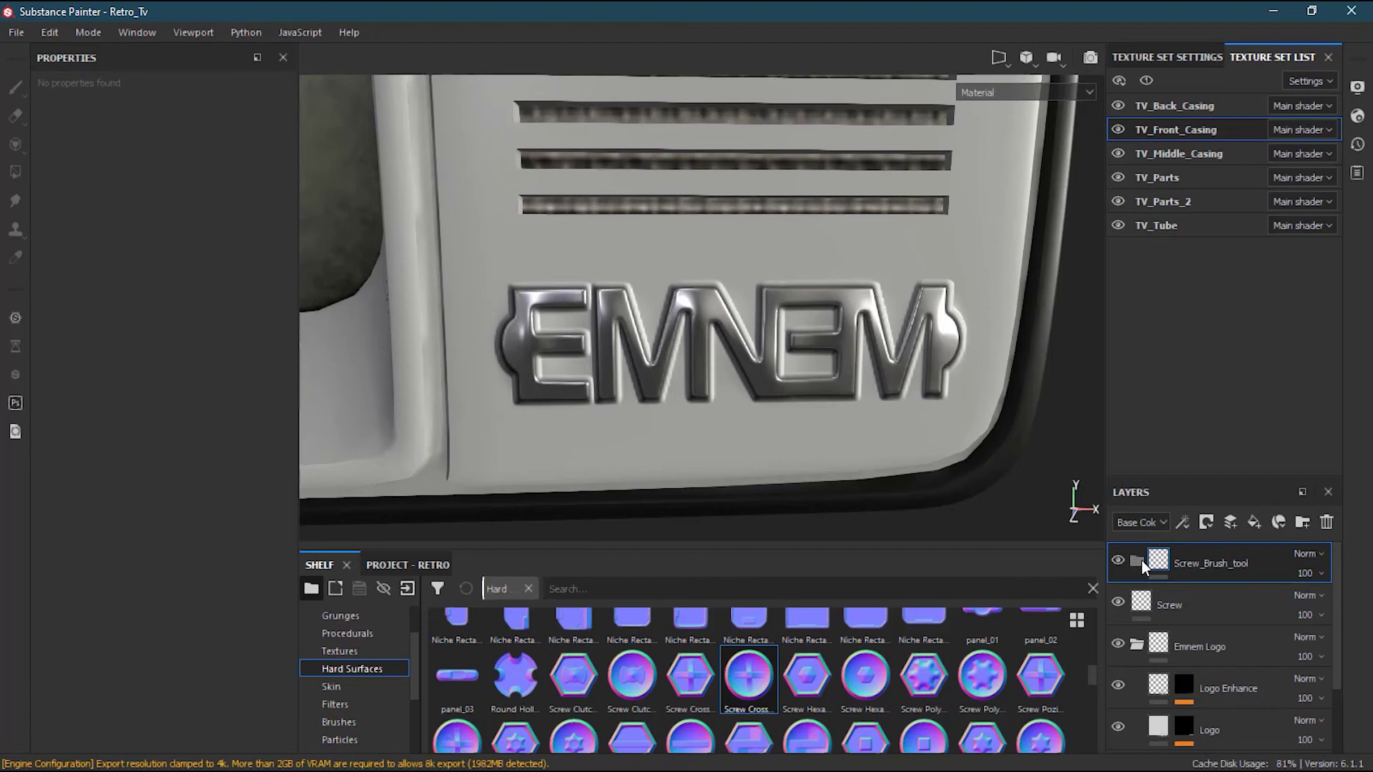
pyautogui.click(1144, 522)
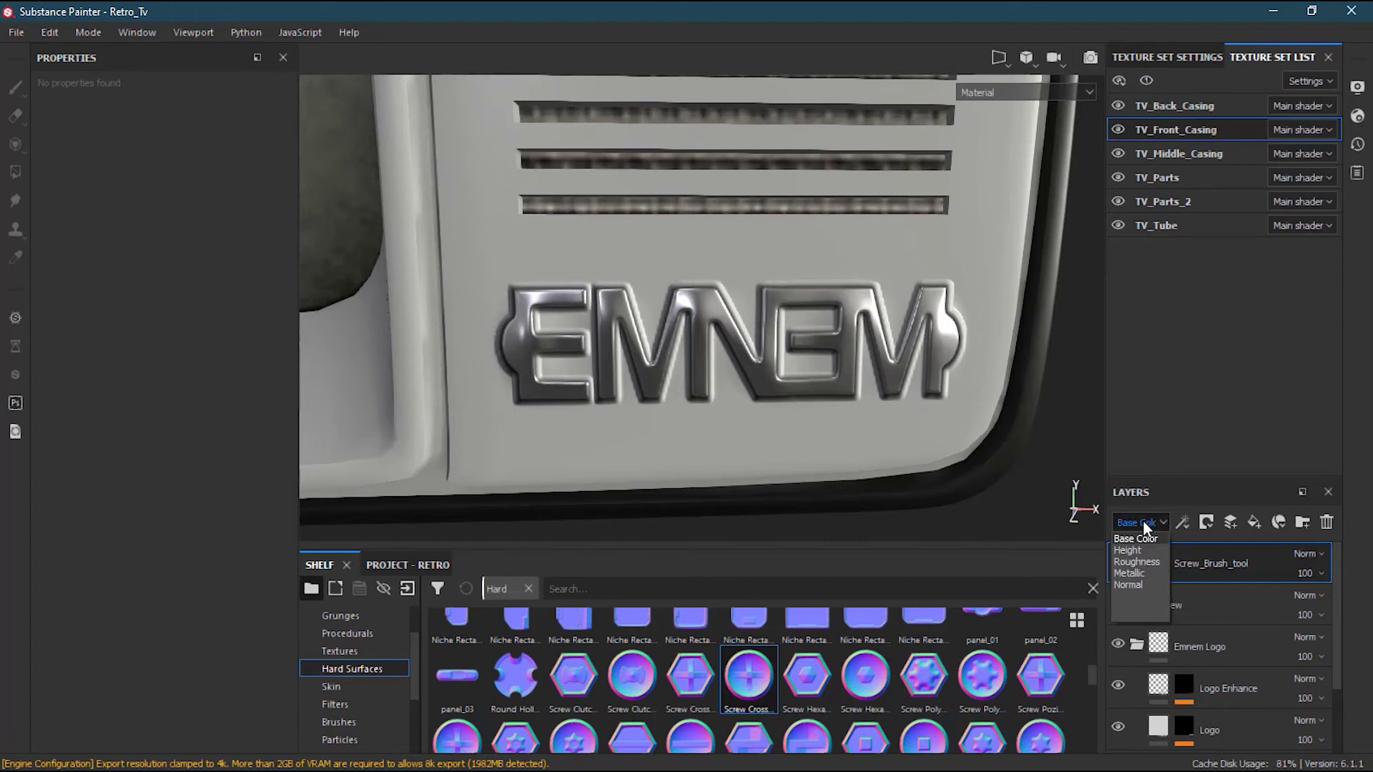
pyautogui.click(1201, 598)
pyautogui.moveTo(1180, 608); pyautogui.dragTo(1168, 559)
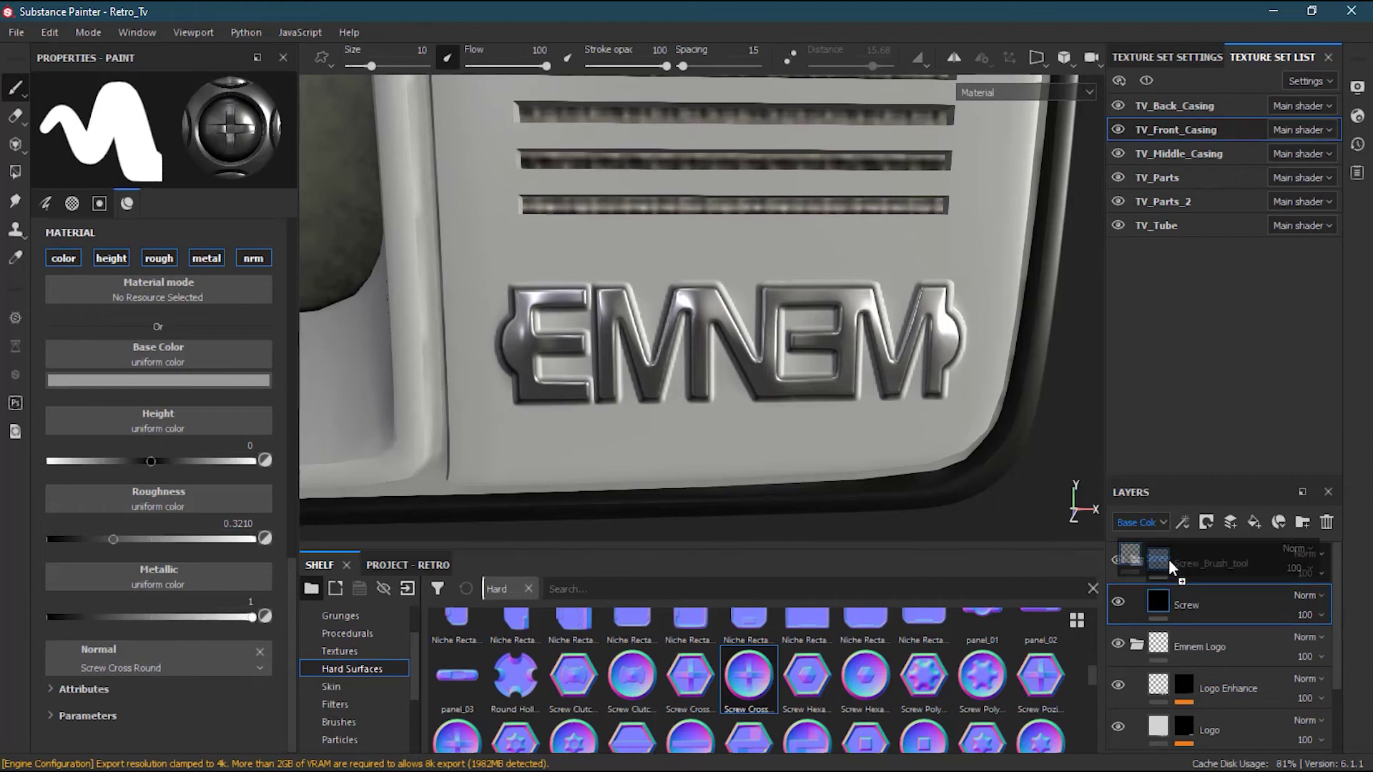
# Set the Screw_Brush_tool folder's blending mode to Normal for the Height and Roughness channels.
pyautogui.click(1143, 521)
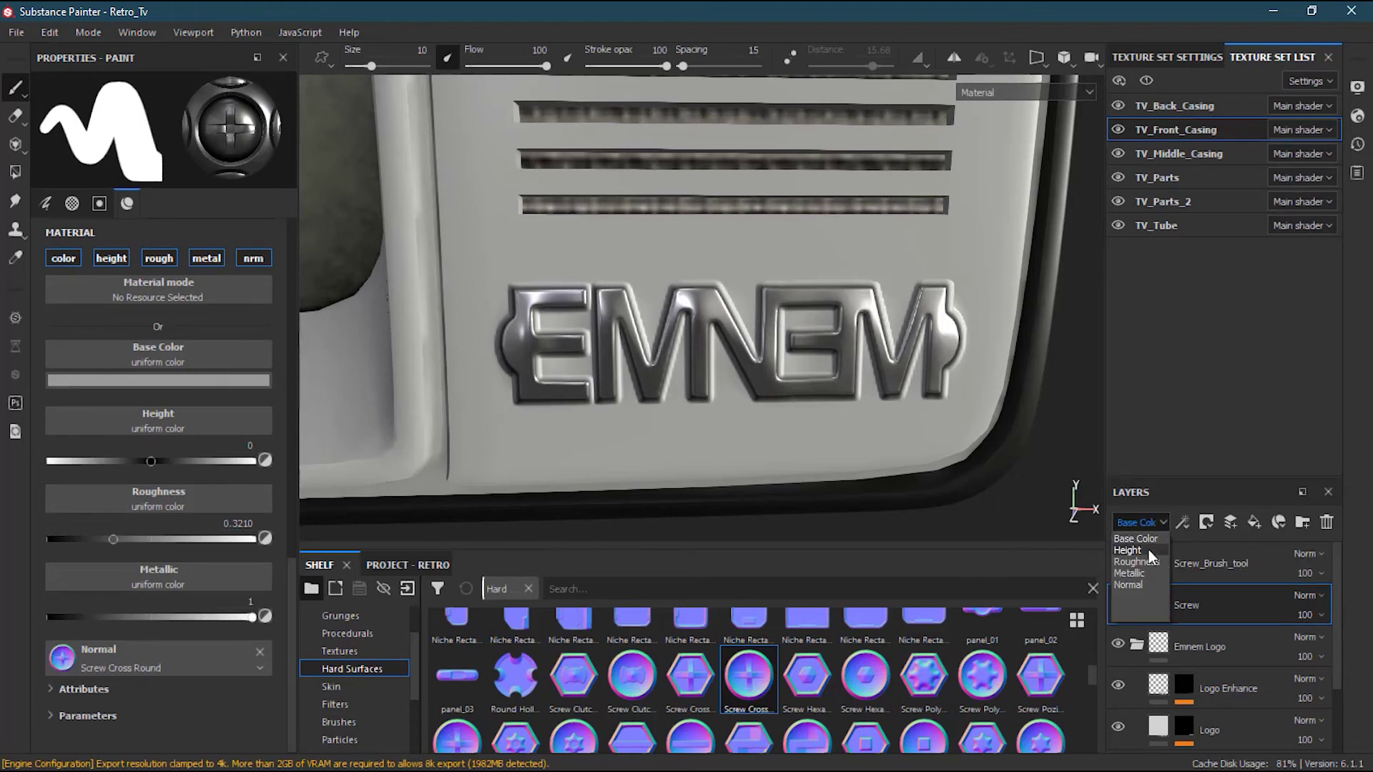
pyautogui.click(1148, 551)
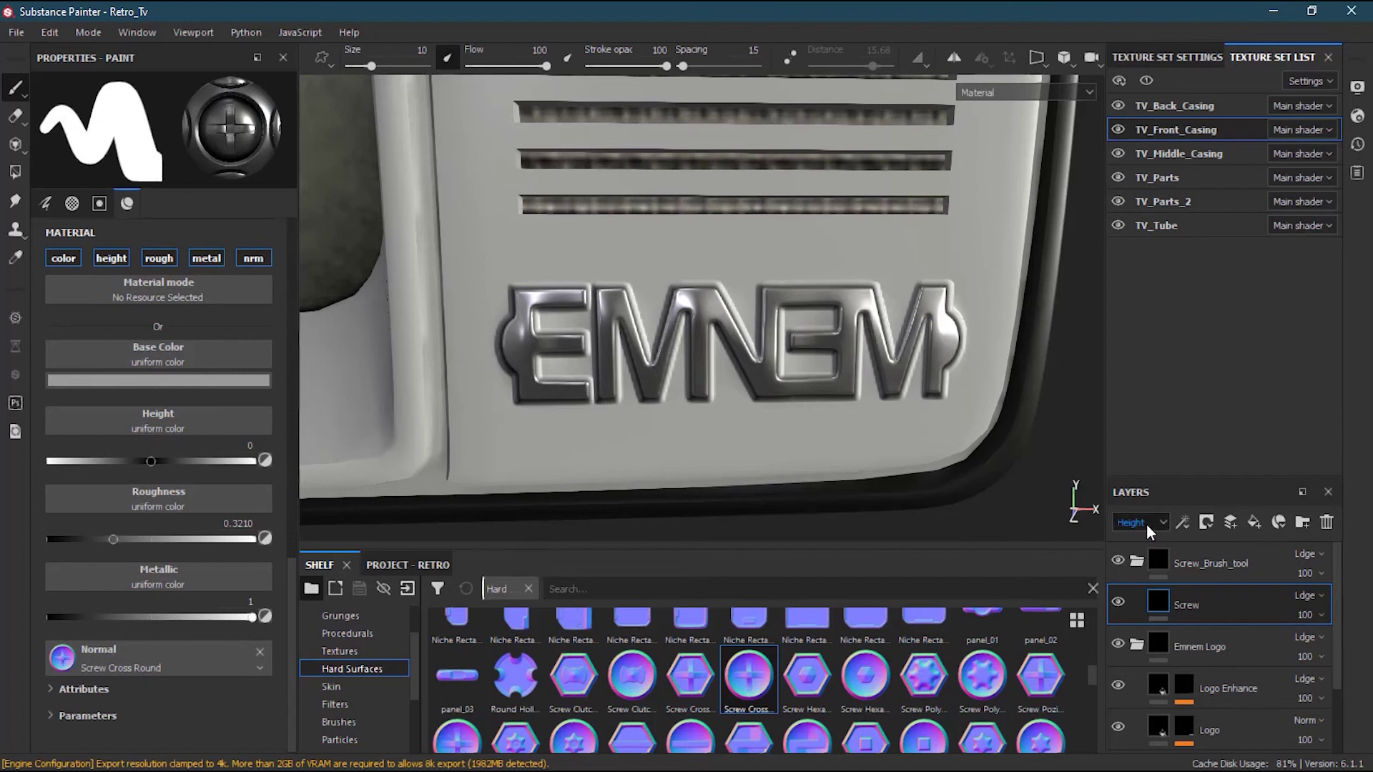
pyautogui.click(1312, 556)
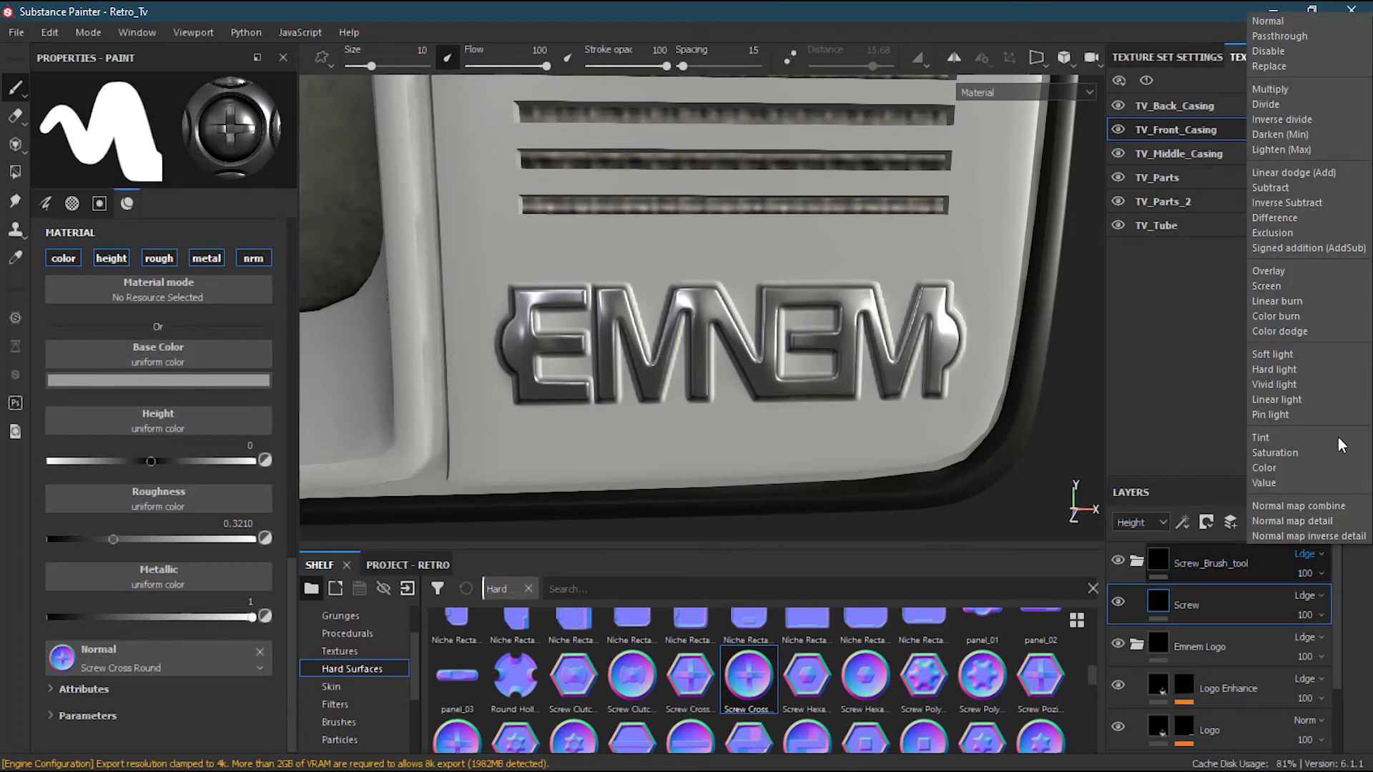
pyautogui.click(1303, 20)
pyautogui.click(1144, 524)
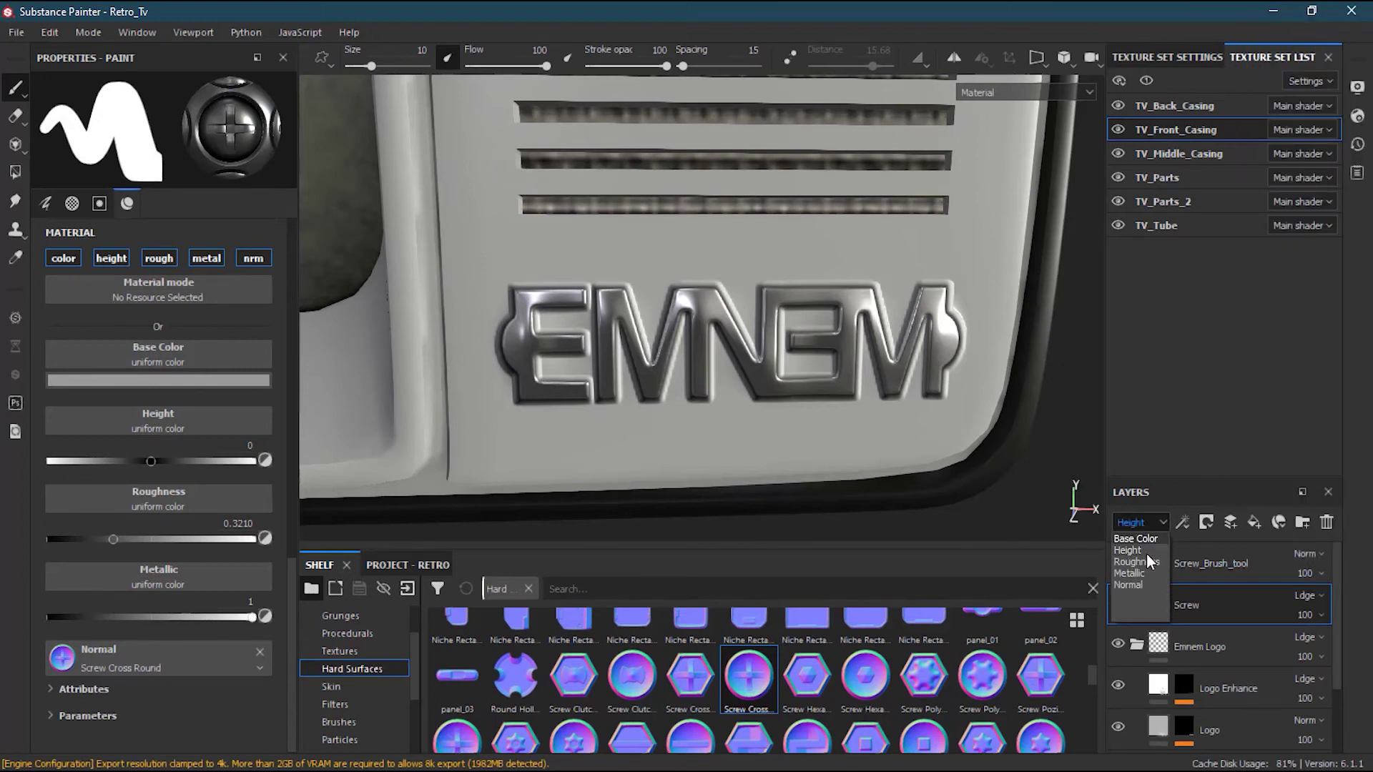
pyautogui.click(1137, 565)
pyautogui.click(1308, 554)
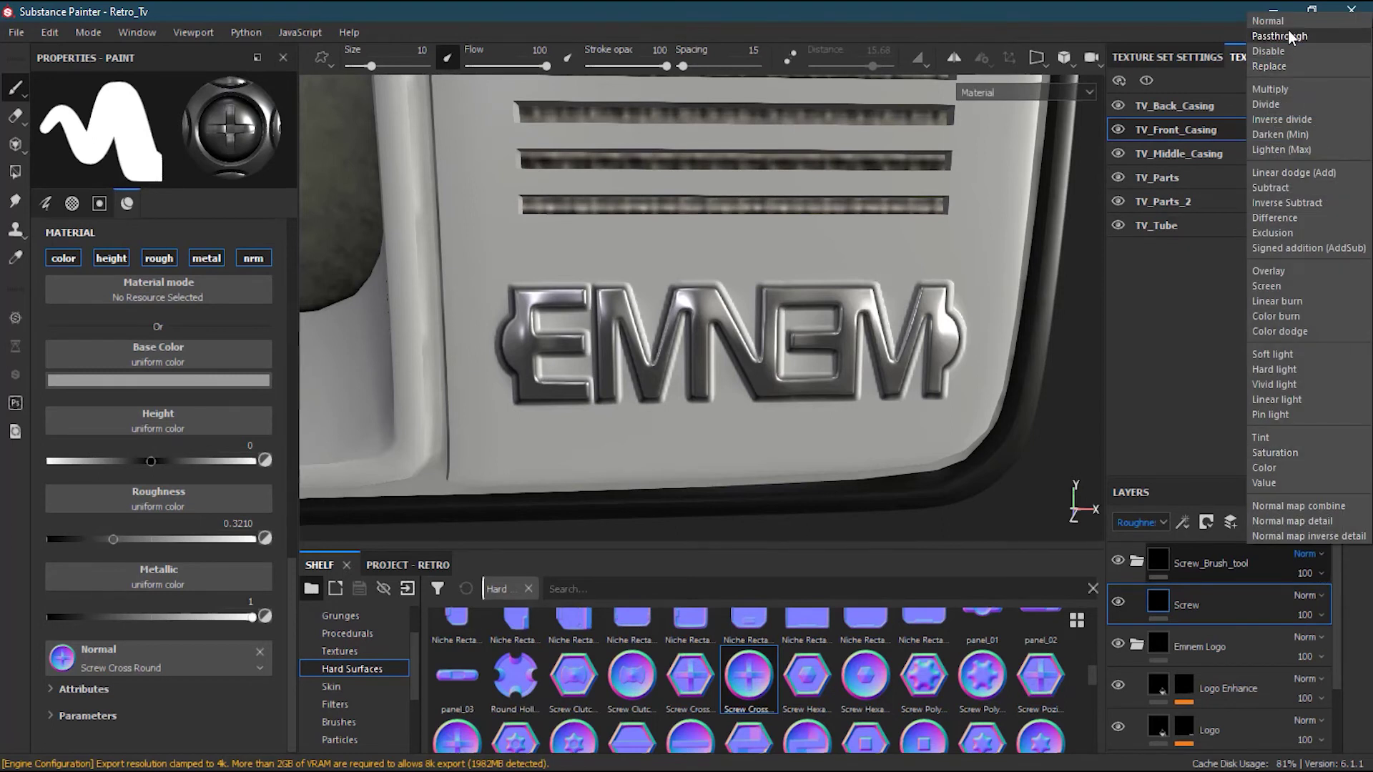
pyautogui.click(1289, 26)
# Check the folder's Metallic channel blending and set the Screw_Brush_tool folder's Normal channel blending mode to Normal.
pyautogui.click(1151, 523)
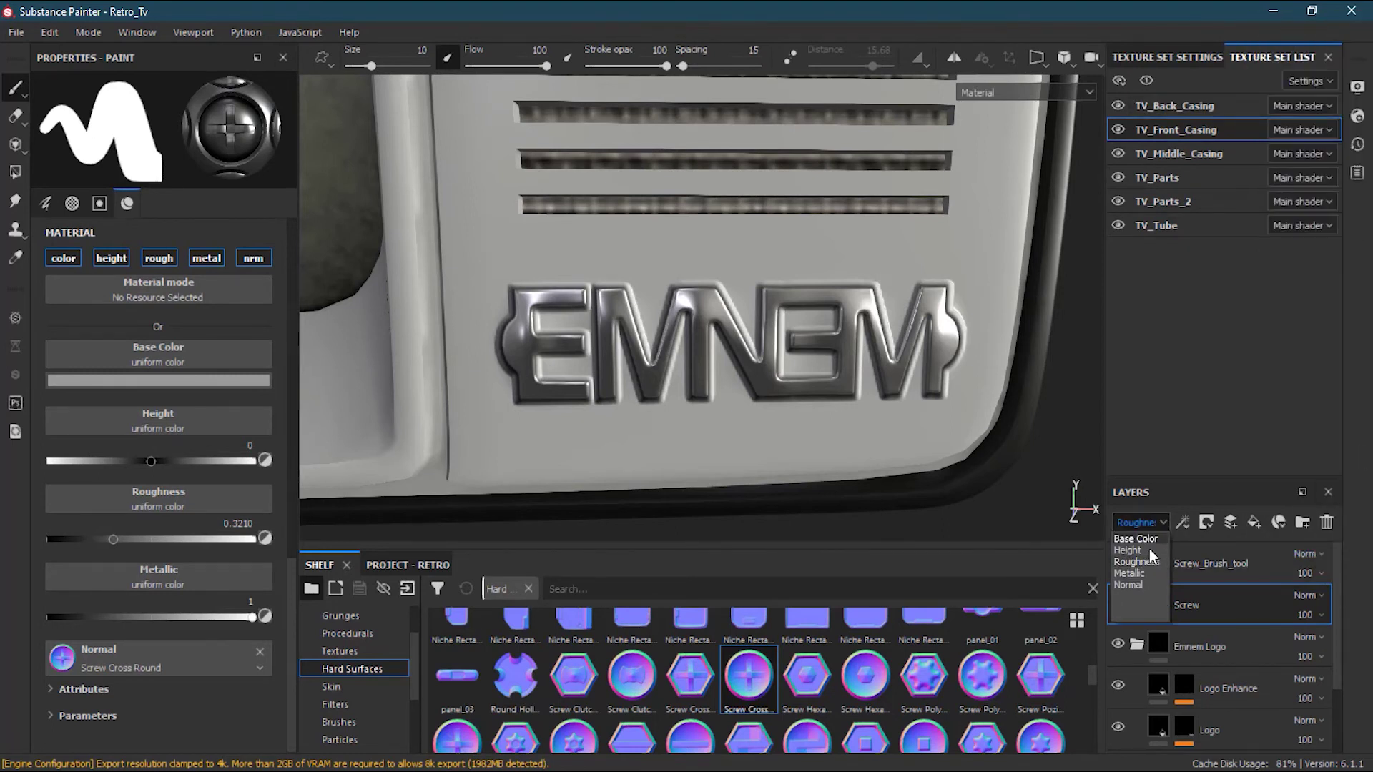
pyautogui.click(1147, 570)
pyautogui.click(1136, 522)
pyautogui.click(1128, 584)
pyautogui.click(1315, 554)
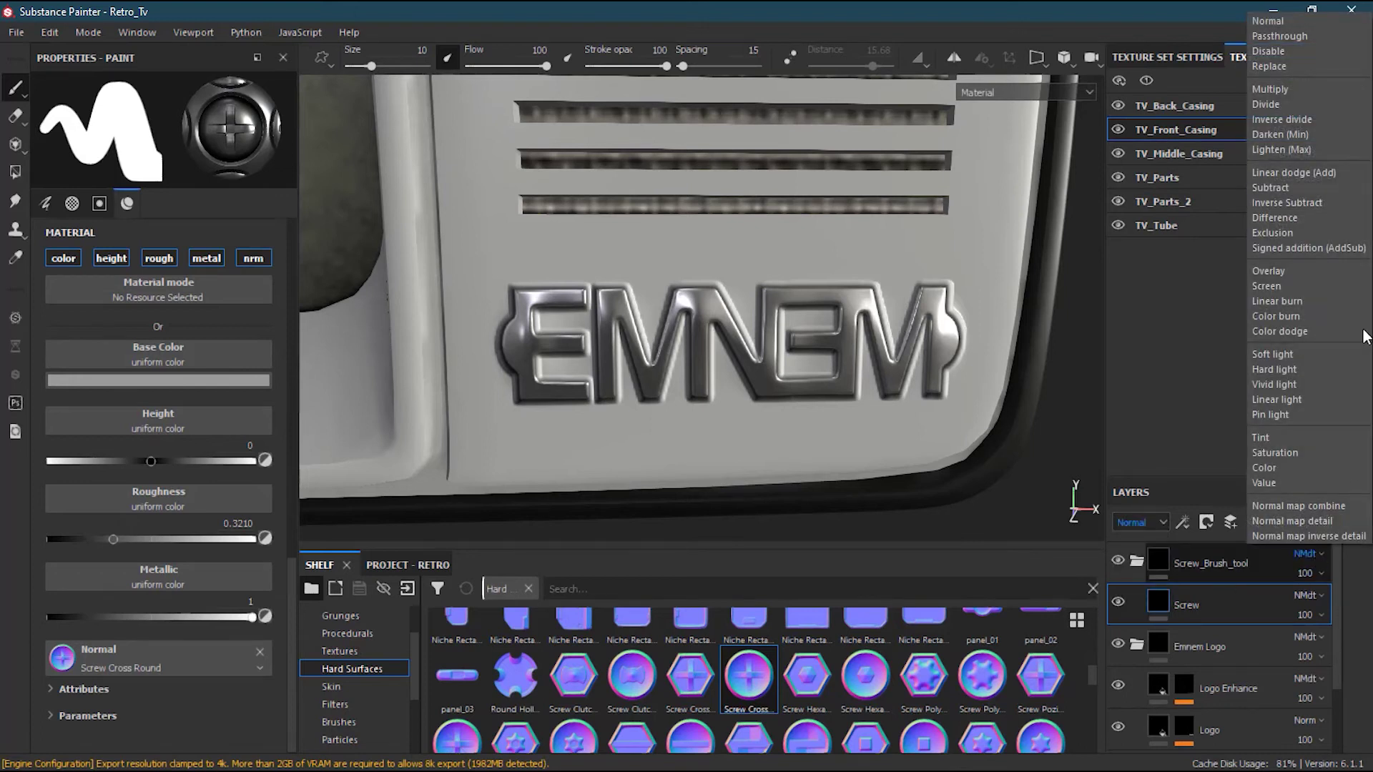
pyautogui.click(1310, 22)
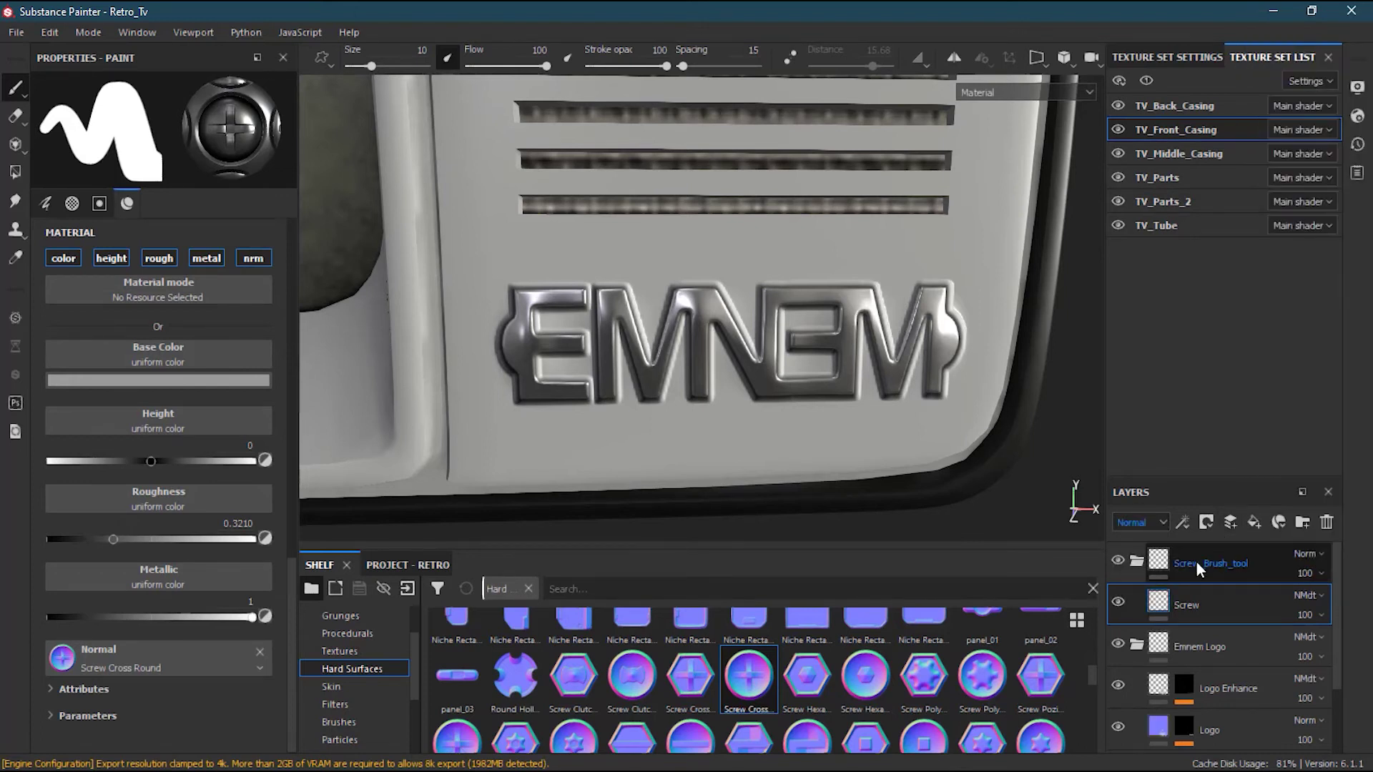
# Reduce the brush size to 3.33 and stamp six screws around the Eminem logo on the front casing.
pyautogui.keyDown('alt'); pyautogui.moveTo(604, 414); pyautogui.dragTo(690, 402, button='middle'); pyautogui.keyUp('alt')
pyautogui.keyDown('ctrl'); pyautogui.moveTo(675, 370); pyautogui.dragTo(647, 368, button='right'); pyautogui.keyUp('ctrl')
pyautogui.click(570, 303)
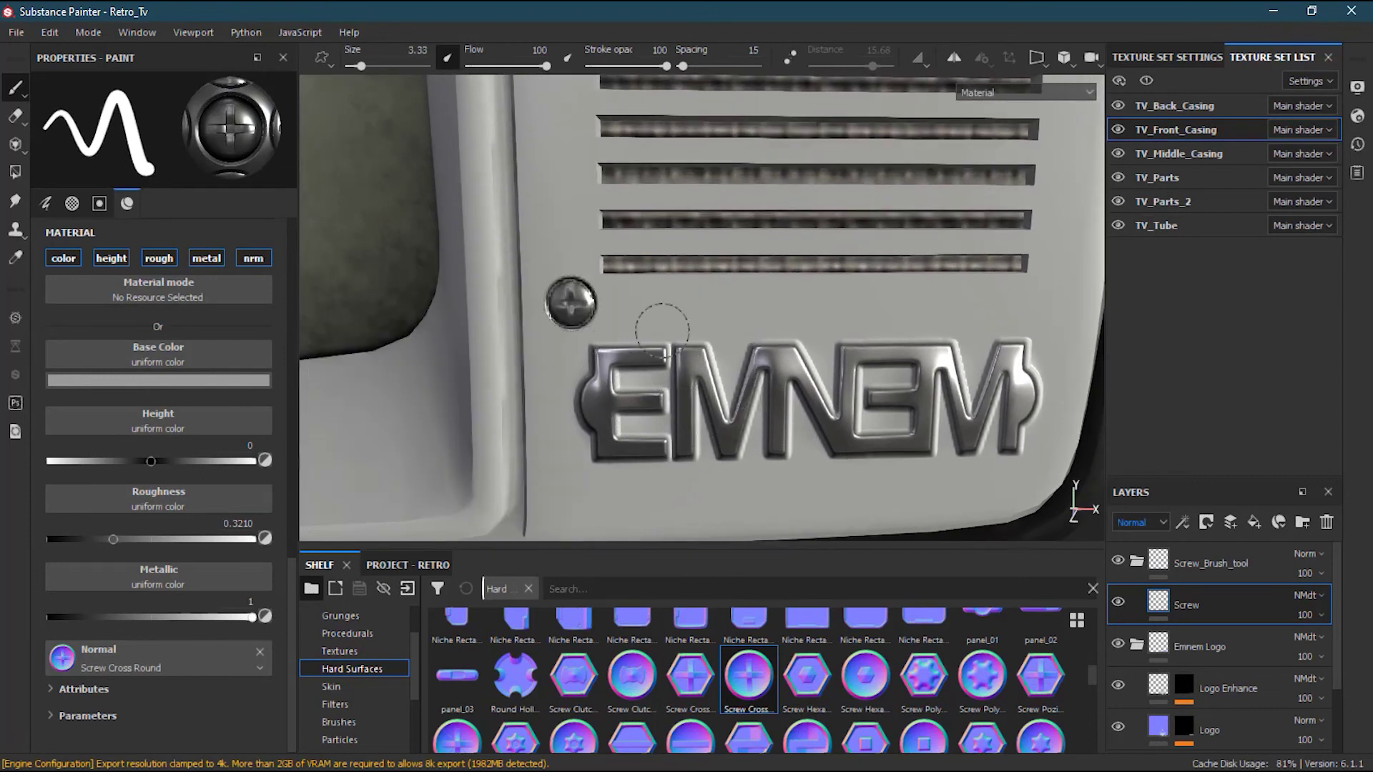
pyautogui.click(670, 306)
pyautogui.click(734, 495)
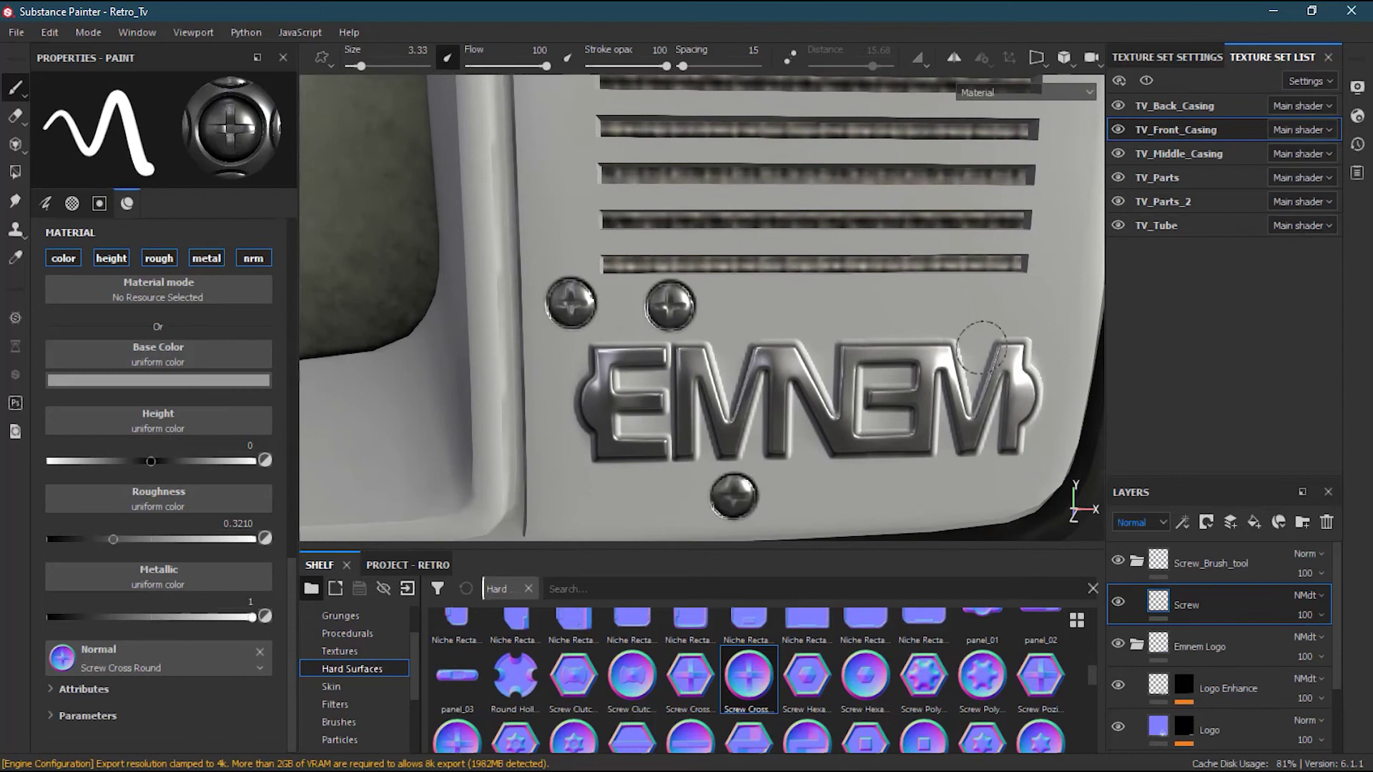
pyautogui.click(1054, 306)
pyautogui.click(945, 304)
pyautogui.click(839, 307)
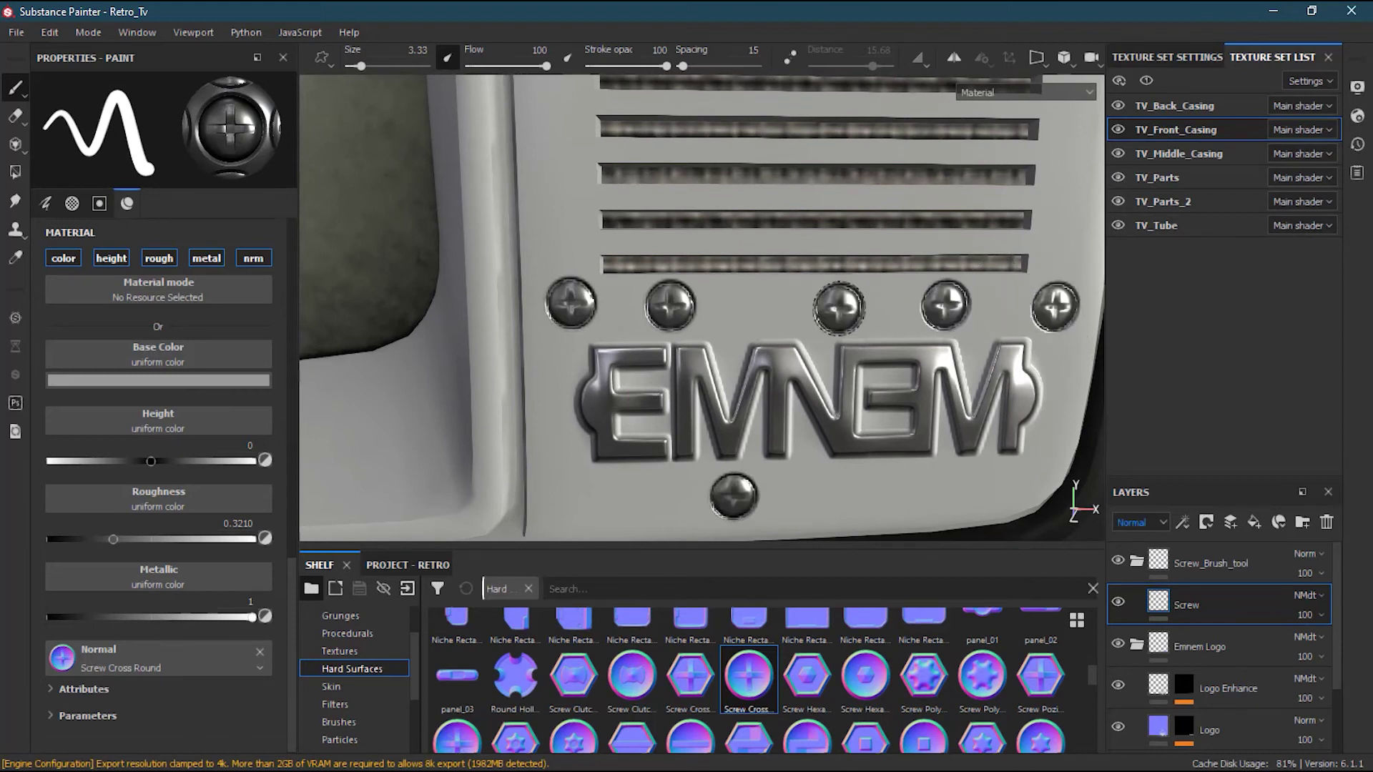
# Try a continuous vertical screw stroke beside the speaker slots, and undo it together with all the stamped screws.
pyautogui.press('ctrl')
pyautogui.keyDown('alt'); pyautogui.moveTo(685, 255); pyautogui.dragTo(685, 344, button='middle'); pyautogui.keyUp('alt')
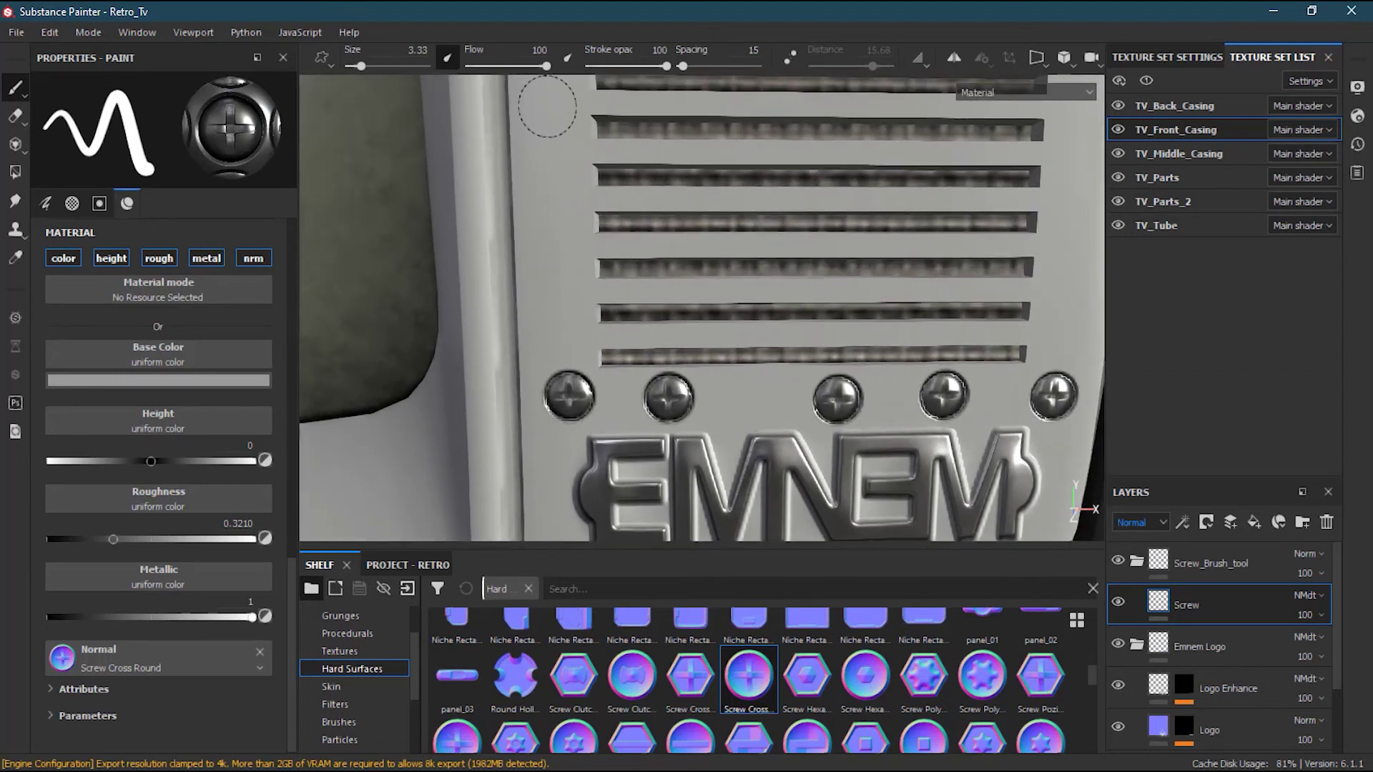
pyautogui.moveTo(547, 107); pyautogui.dragTo(563, 335)
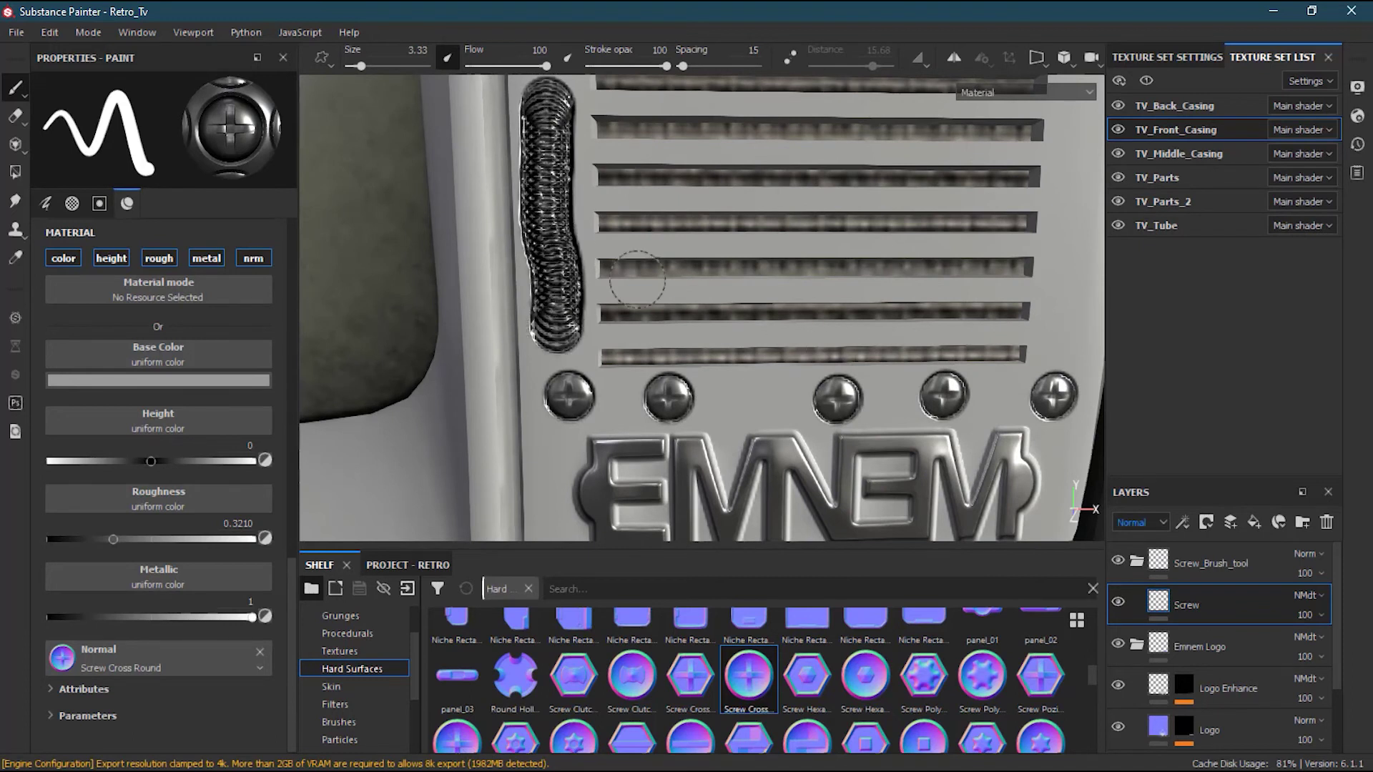
pyautogui.hotkey('ctrl', 'z')
pyautogui.hotkey('ctrl', 'z')
pyautogui.hotkey('ctrl', 'z')
pyautogui.hotkey('ctrl', 'z')
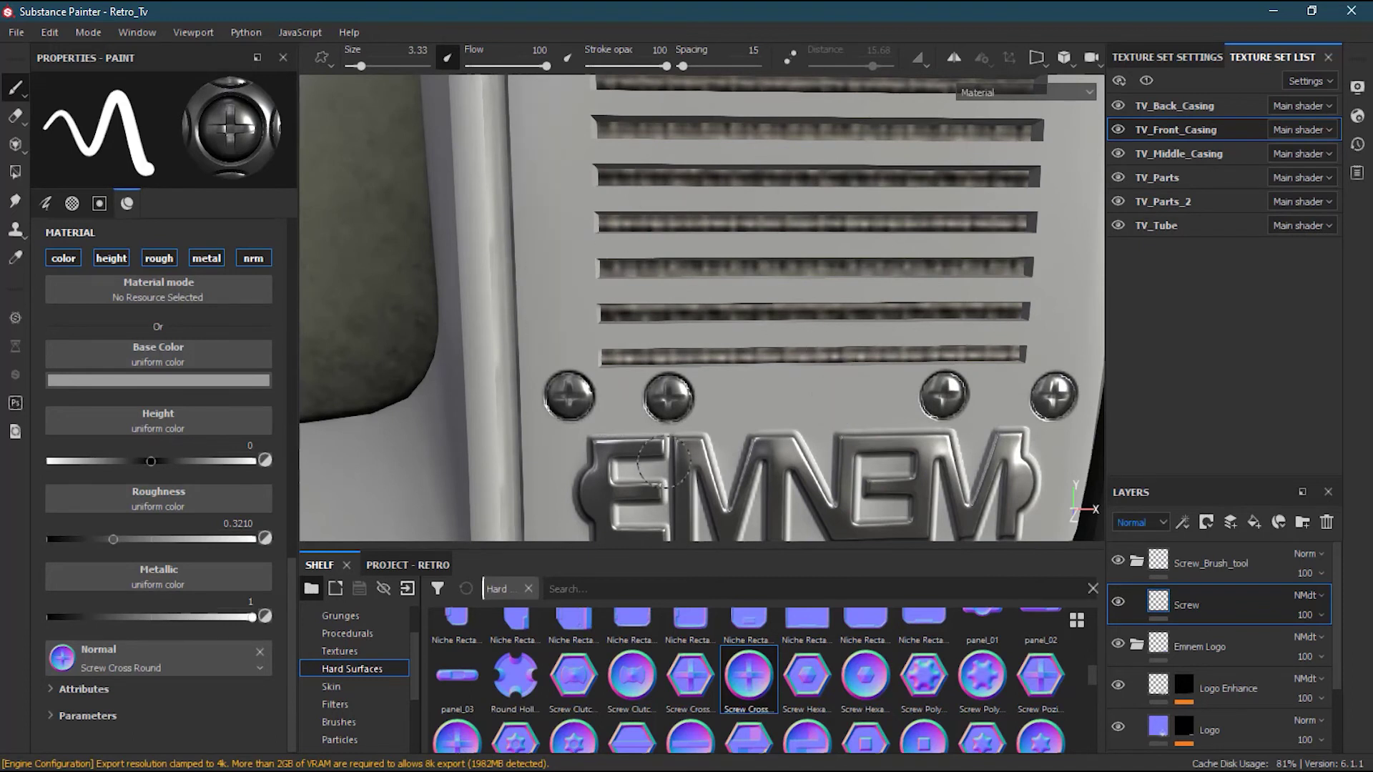
pyautogui.hotkey('ctrl', 'z')
pyautogui.hotkey('ctrl', 'z')
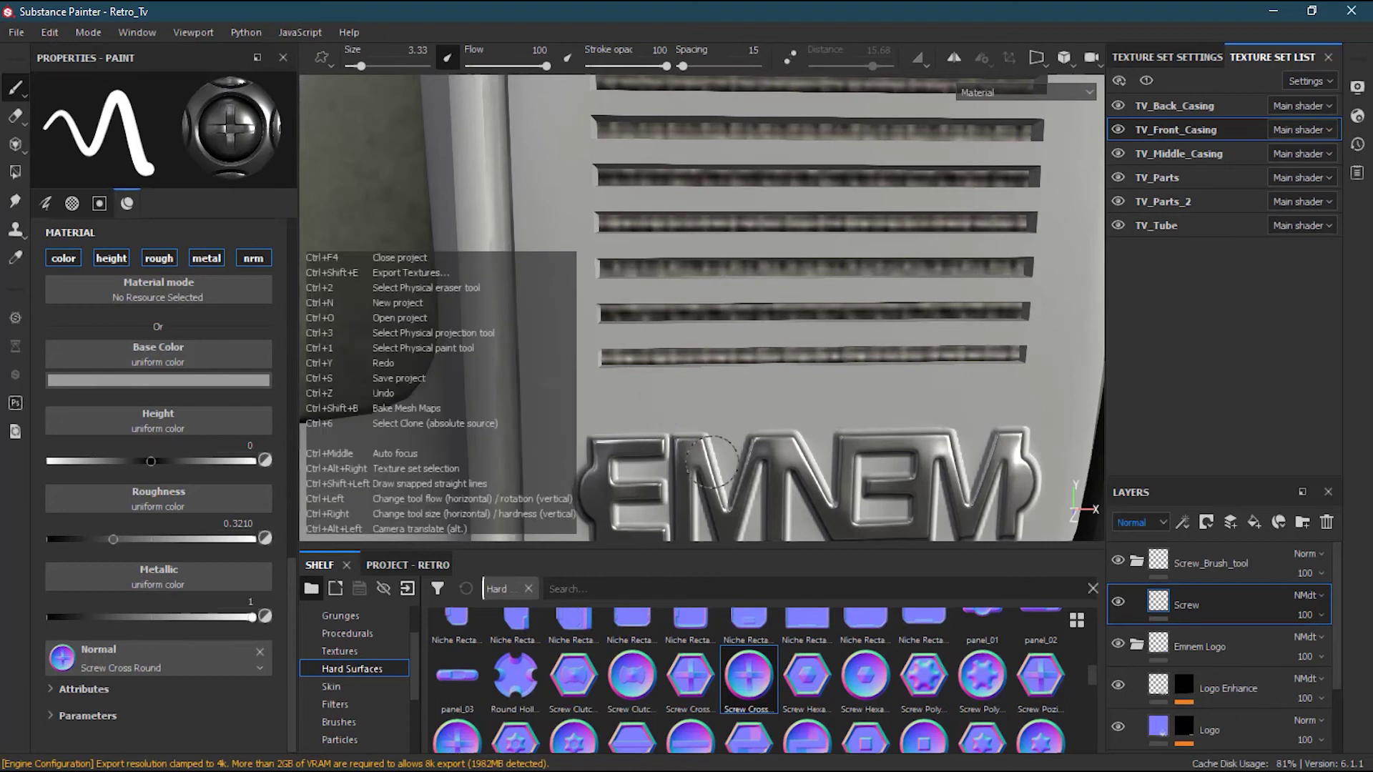
# Stamp a screw beside the upper speaker slots, try a snapped straight stroke down from it, and undo that stroke.
pyautogui.keyDown('alt'); pyautogui.moveTo(812, 374); pyautogui.dragTo(751, 376); pyautogui.keyUp('alt')
pyautogui.keyDown('alt'); pyautogui.moveTo(751, 377); pyautogui.dragTo(742, 215, button='middle'); pyautogui.keyUp('alt')
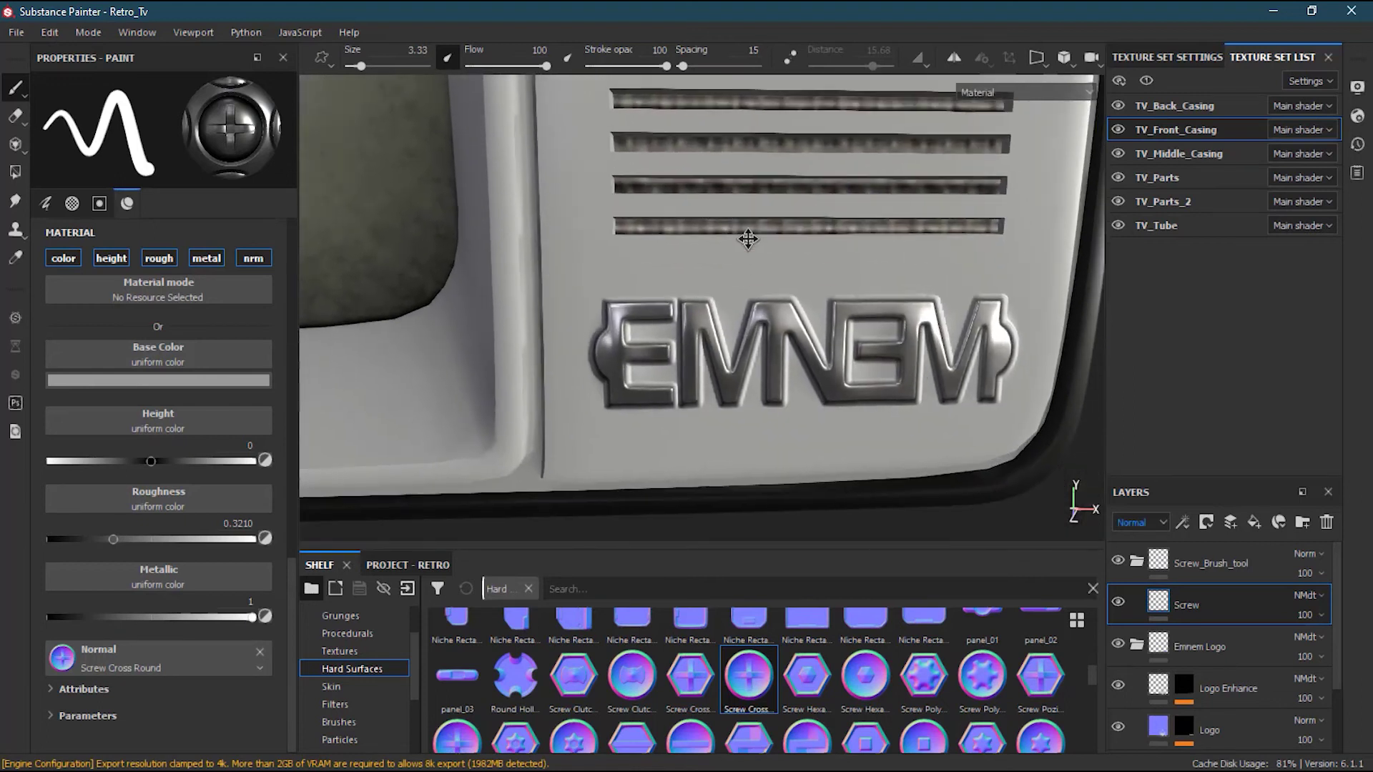
pyautogui.keyDown('alt'); pyautogui.moveTo(792, 264); pyautogui.dragTo(797, 442, button='middle'); pyautogui.keyUp('alt')
pyautogui.click(571, 115)
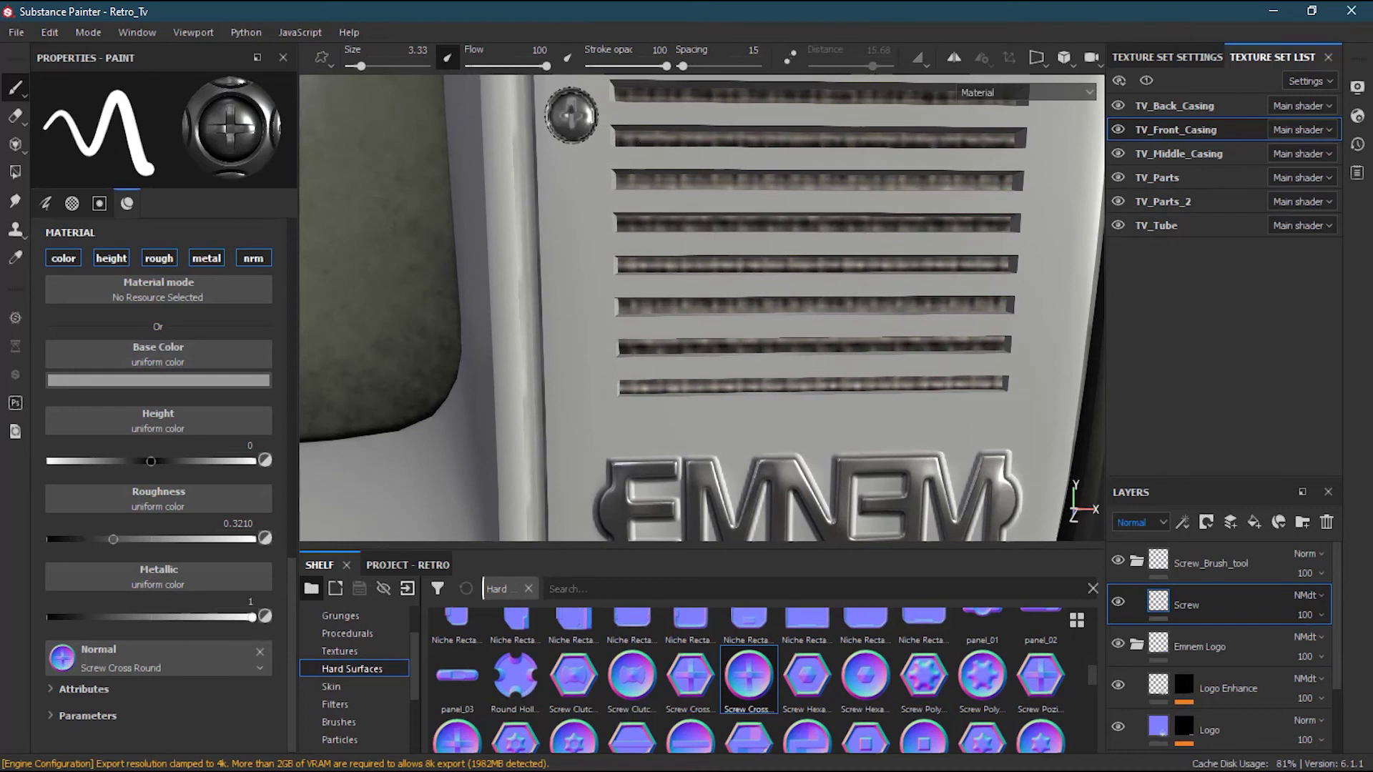
pyautogui.keyDown('ctrl'); pyautogui.keyDown('shift'); pyautogui.click(582, 419); pyautogui.keyUp('shift'); pyautogui.keyUp('ctrl')
pyautogui.keyDown('alt'); pyautogui.moveTo(660, 389); pyautogui.dragTo(690, 400); pyautogui.keyUp('alt')
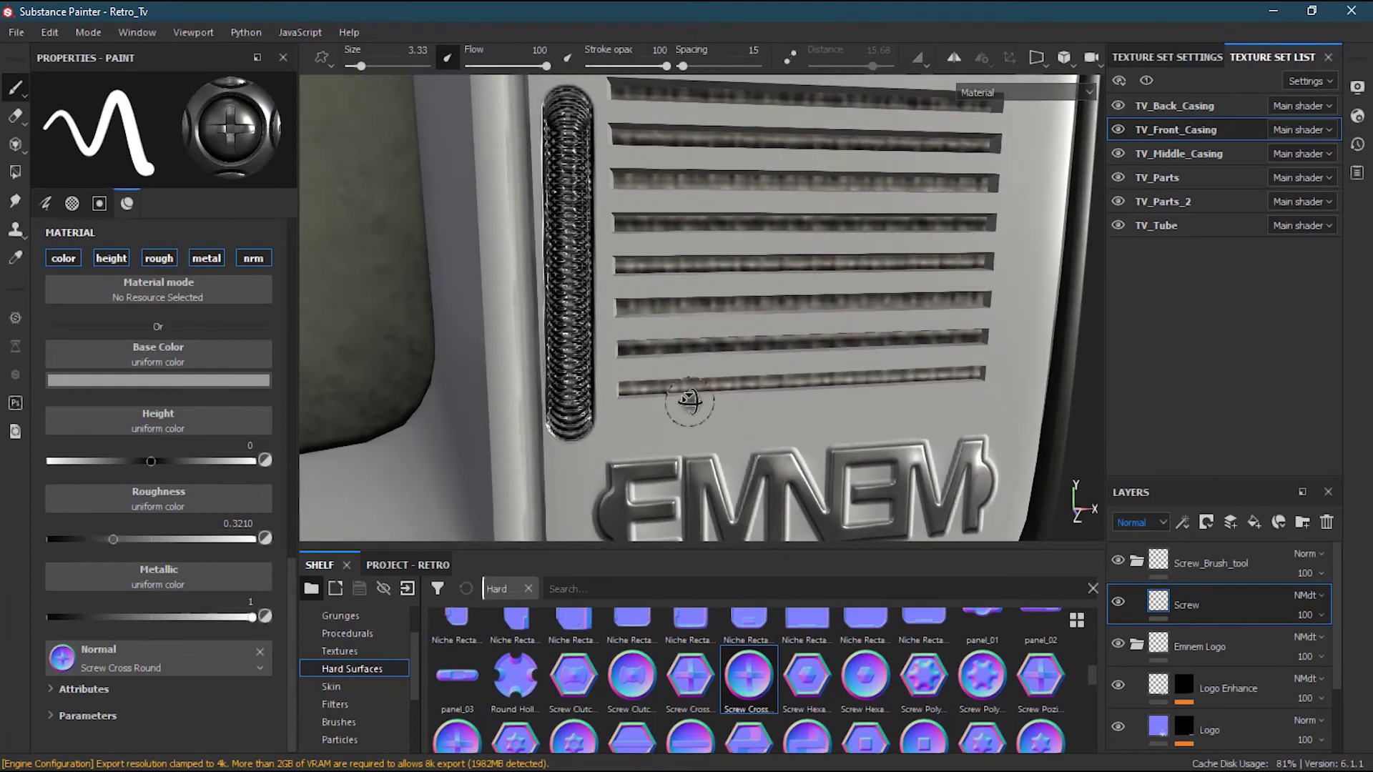
pyautogui.hotkey('ctrl', 'z')
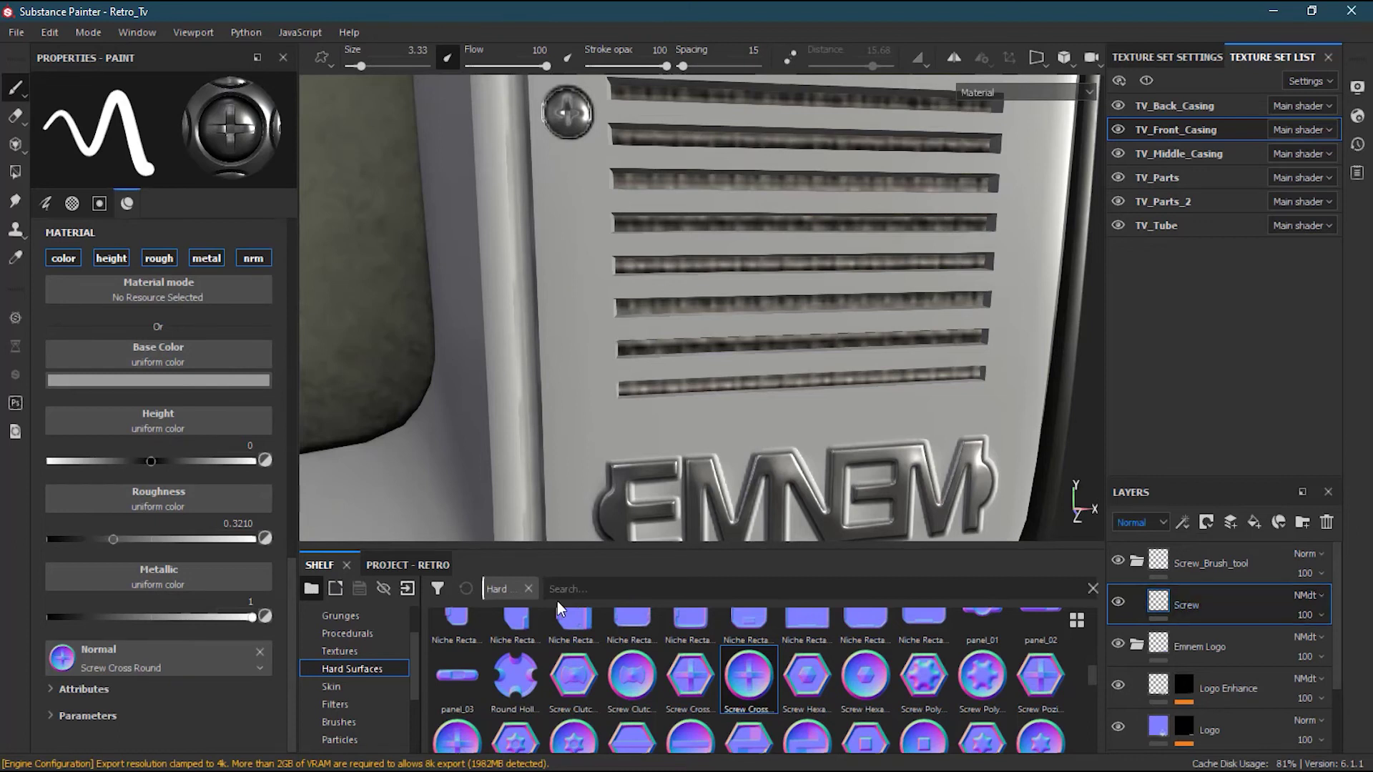
# Set the brush spacing to 324, try a vertical stroke of spaced screws beside the slots, and undo it.
pyautogui.moveTo(290, 572); pyautogui.dragTo(293, 225)
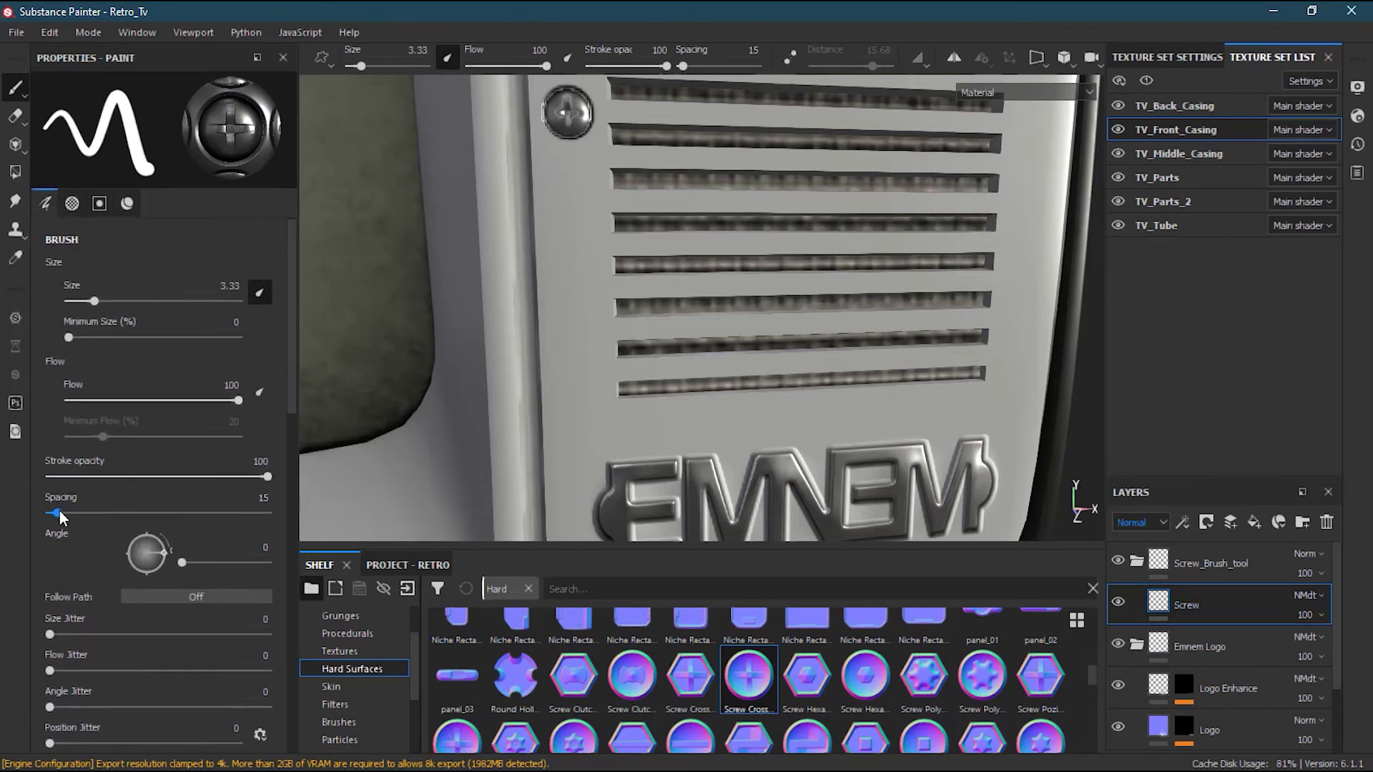
pyautogui.moveTo(58, 512)
pyautogui.mouseDown()
pyautogui.moveTo(246, 513)
pyautogui.moveTo(224, 516)
pyautogui.mouseUp()
pyautogui.press('ctrl')
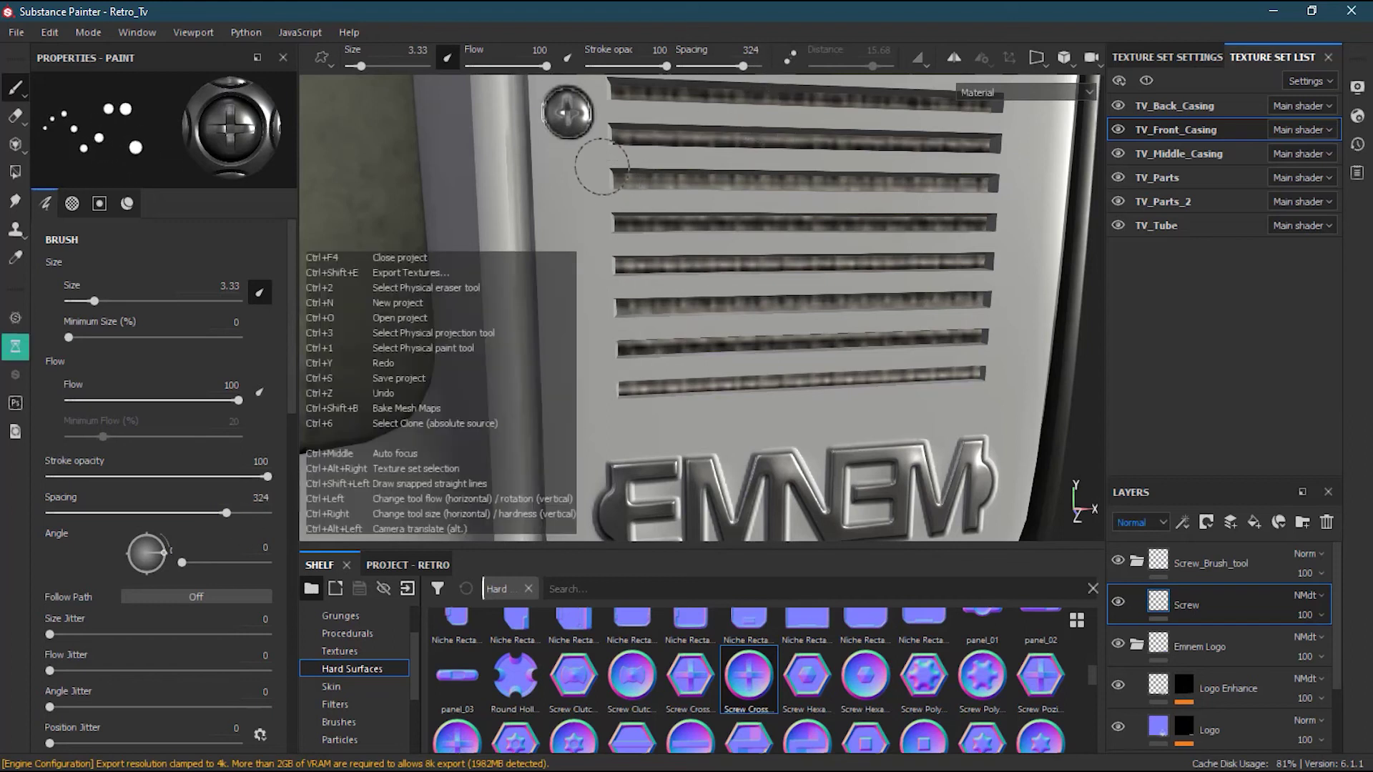
pyautogui.moveTo(578, 289); pyautogui.dragTo(578, 475)
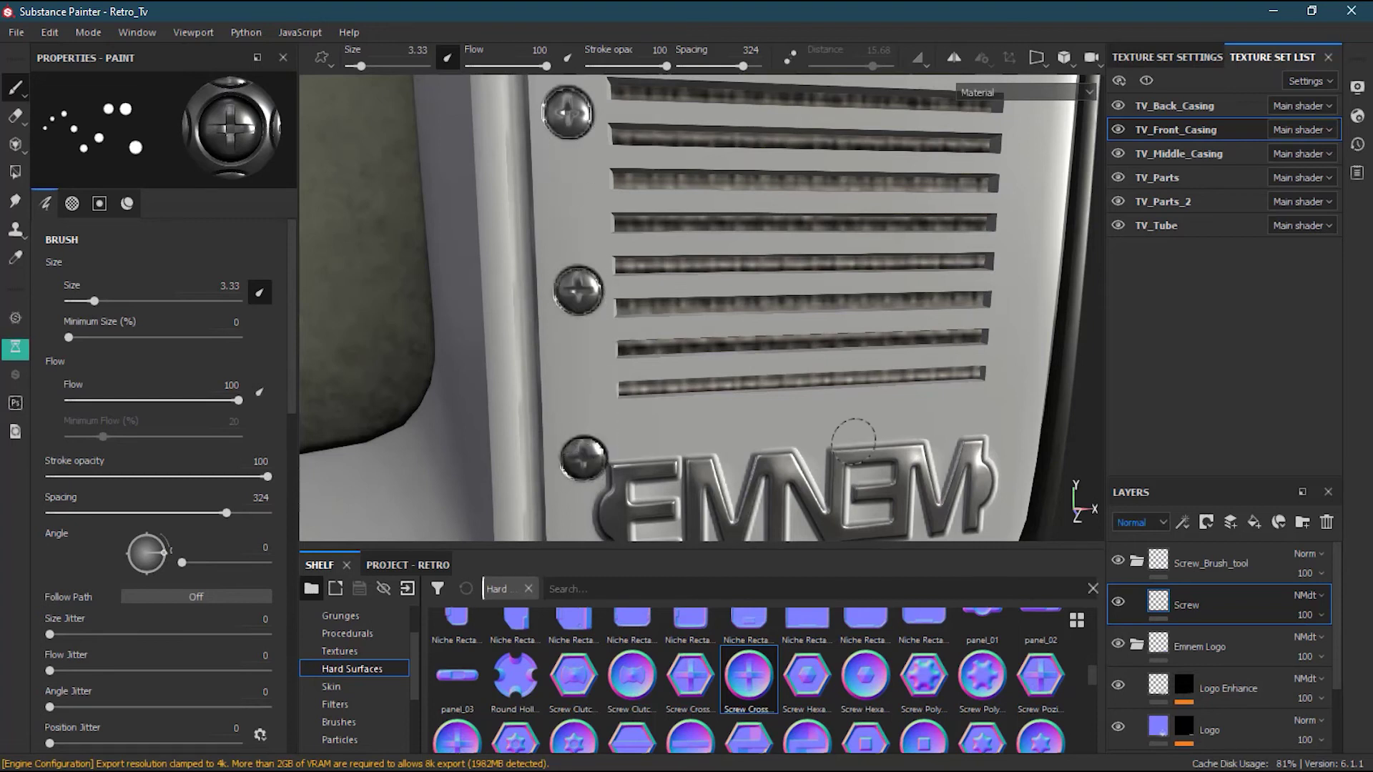
pyautogui.hotkey('ctrl', 'z')
# Try a brush size of 1.83 with a vertical screw stroke beside the slots and undo the painted screws.
pyautogui.moveTo(95, 301); pyautogui.dragTo(86, 299)
pyautogui.moveTo(572, 117); pyautogui.dragTo(575, 297)
pyautogui.hotkey('ctrl', 'z')
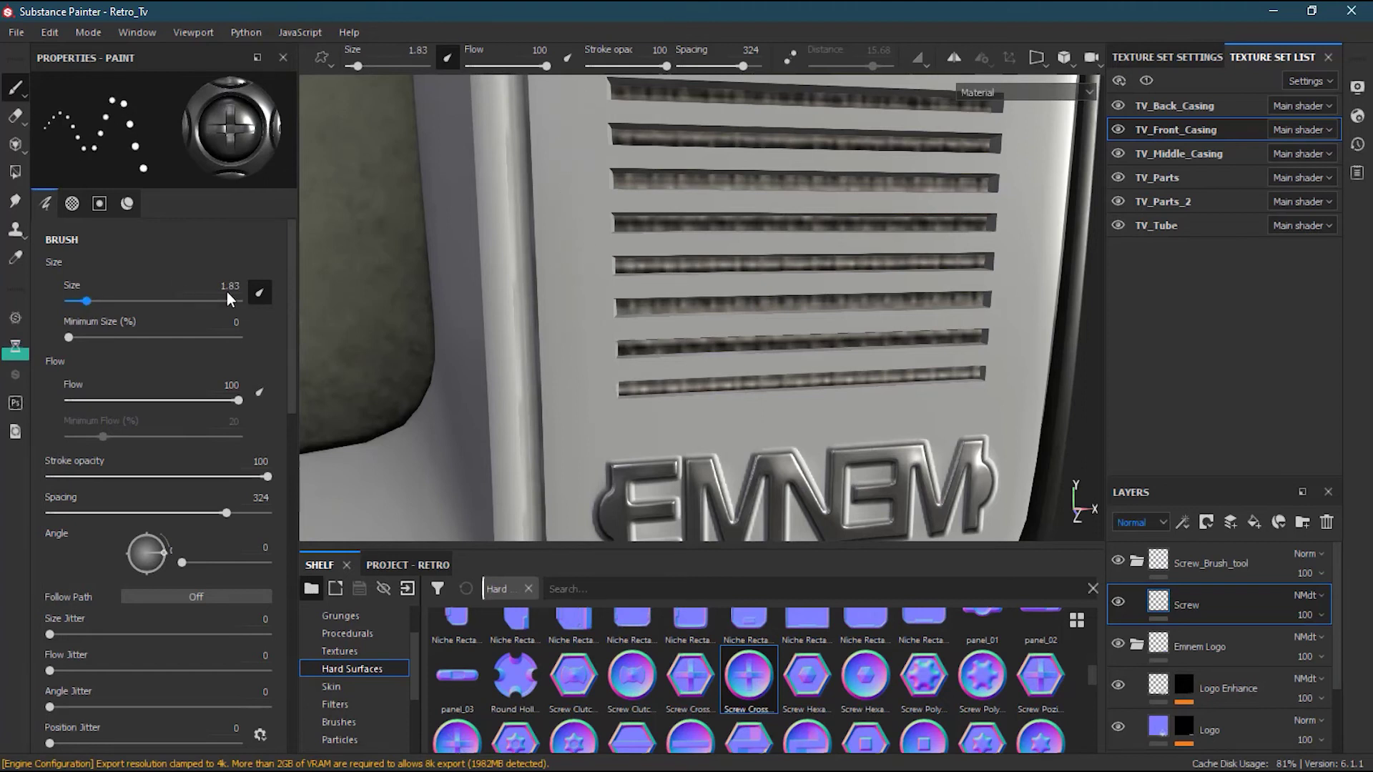
# Set the screw brush's spacing to 213 and its size to 2.46.
pyautogui.moveTo(88, 302); pyautogui.dragTo(101, 301)
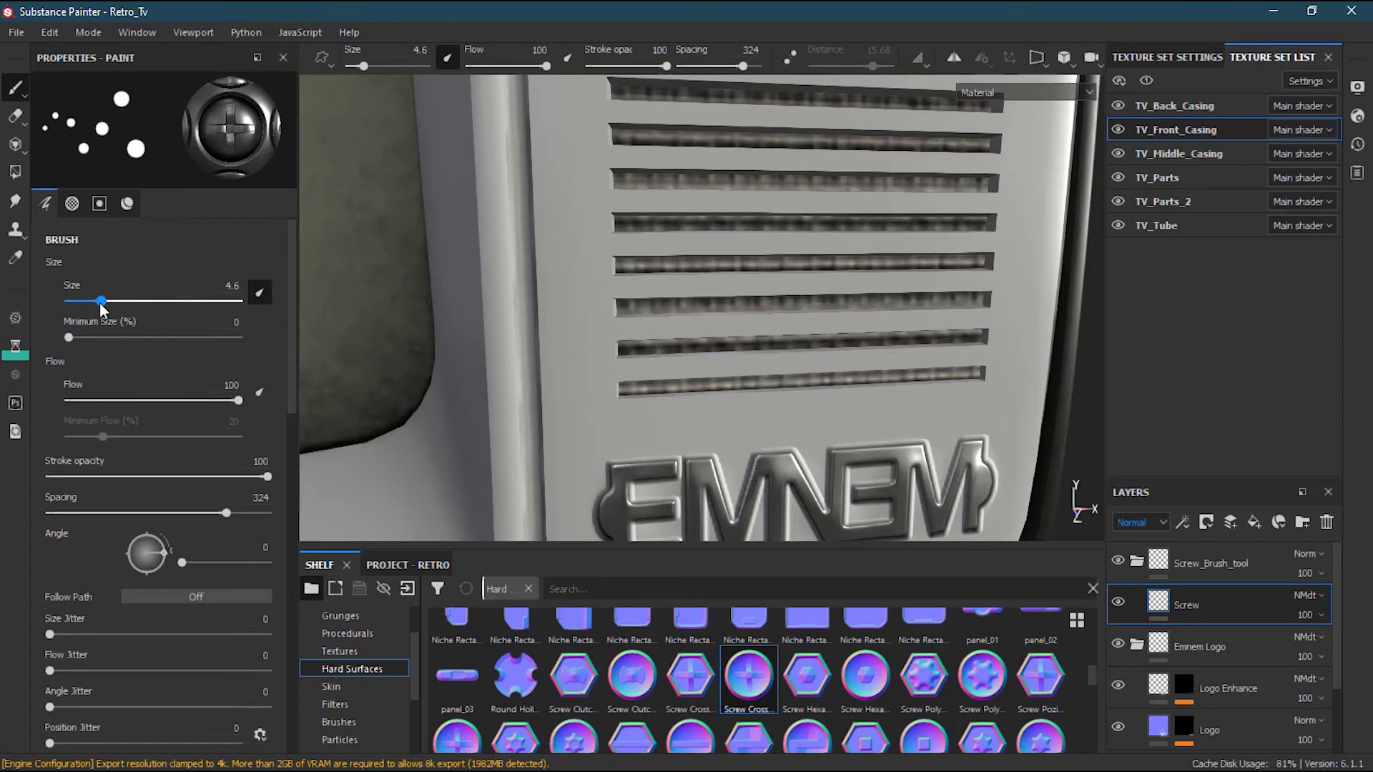
pyautogui.moveTo(225, 513); pyautogui.dragTo(165, 510)
pyautogui.keyDown('ctrl'); pyautogui.moveTo(571, 115); pyautogui.dragTo(543, 114, button='right'); pyautogui.keyUp('ctrl')
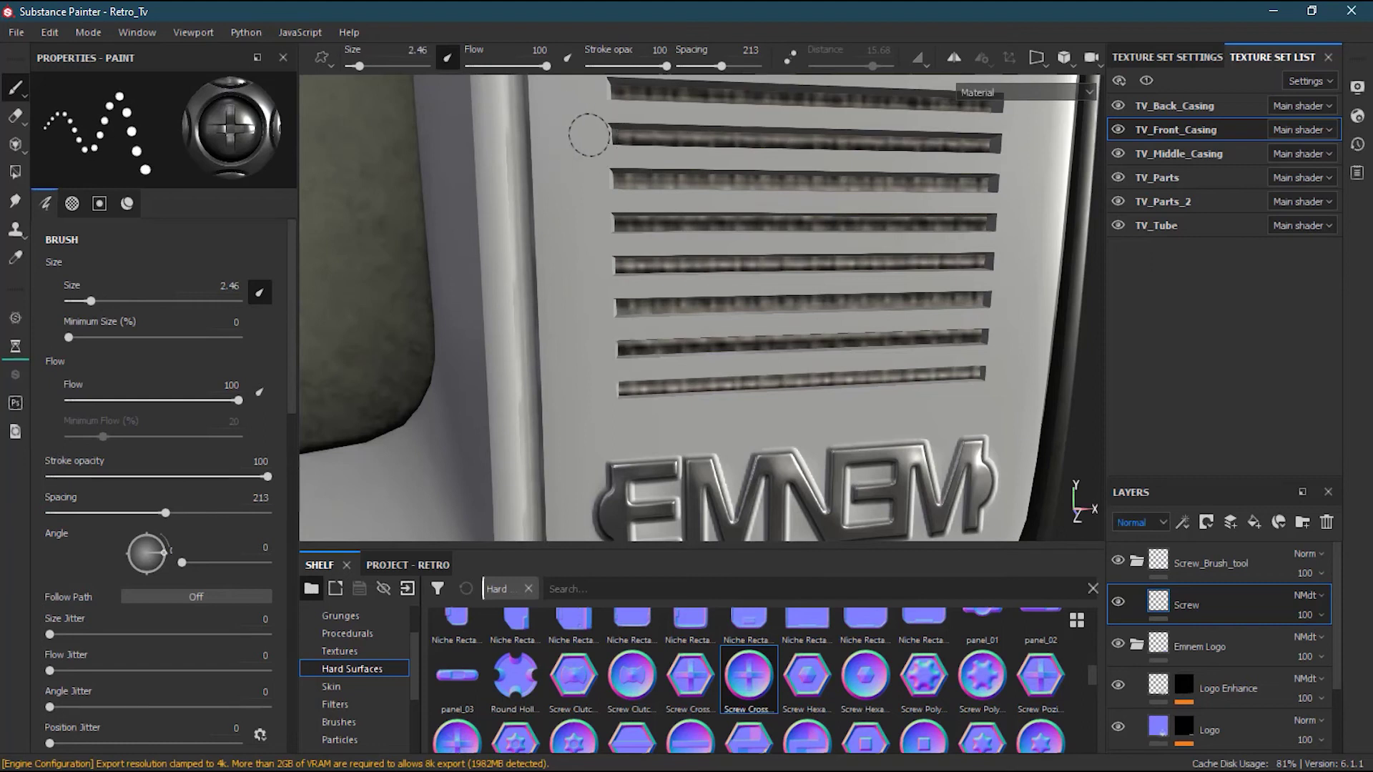
# Test the brush with a screw stamp and a freehand vertical stroke beside the slots, and undo both.
pyautogui.click(570, 113)
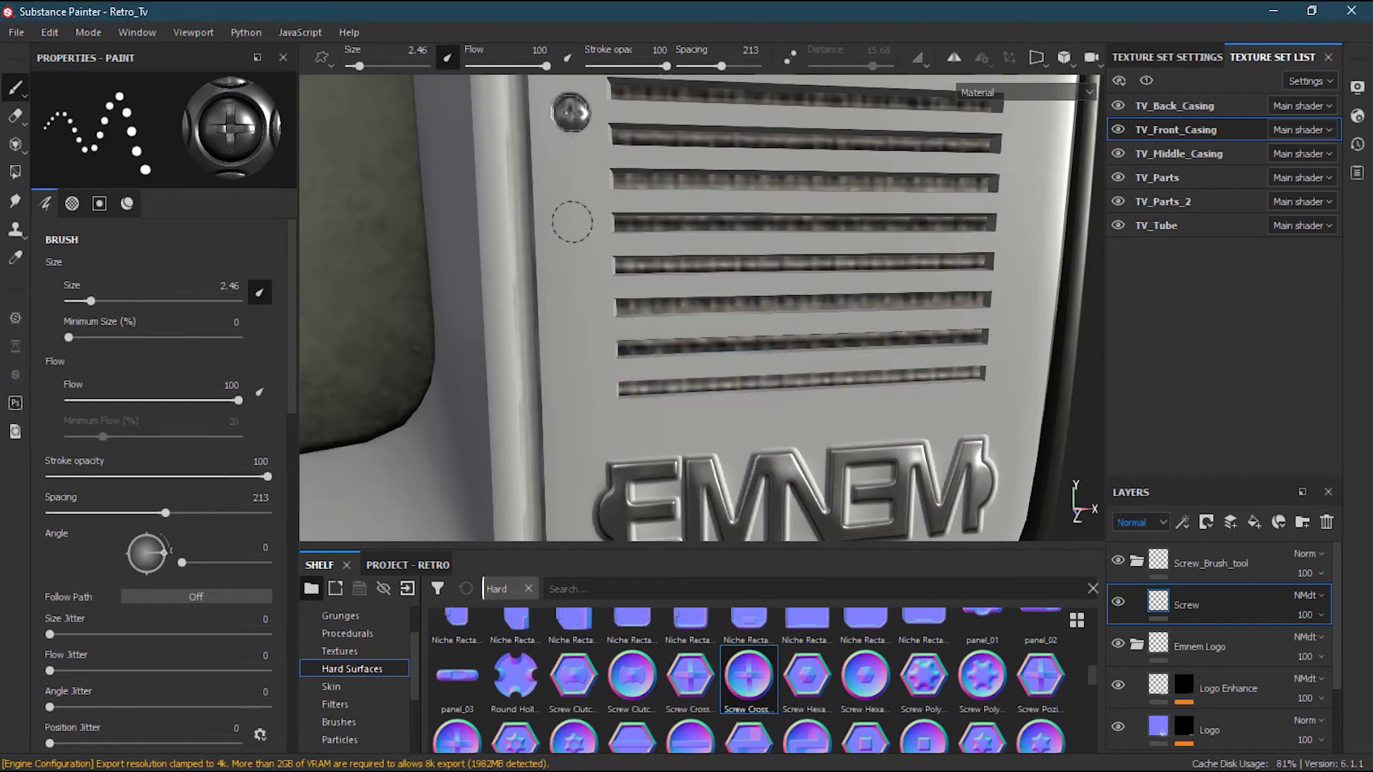
pyautogui.moveTo(576, 150); pyautogui.dragTo(575, 418)
pyautogui.hotkey('ctrl', 'z')
pyautogui.hotkey('ctrl', 'z')
# Try a straight line of evenly spaced screws down the strip beside the speaker slots, and undo it.
pyautogui.click(568, 102)
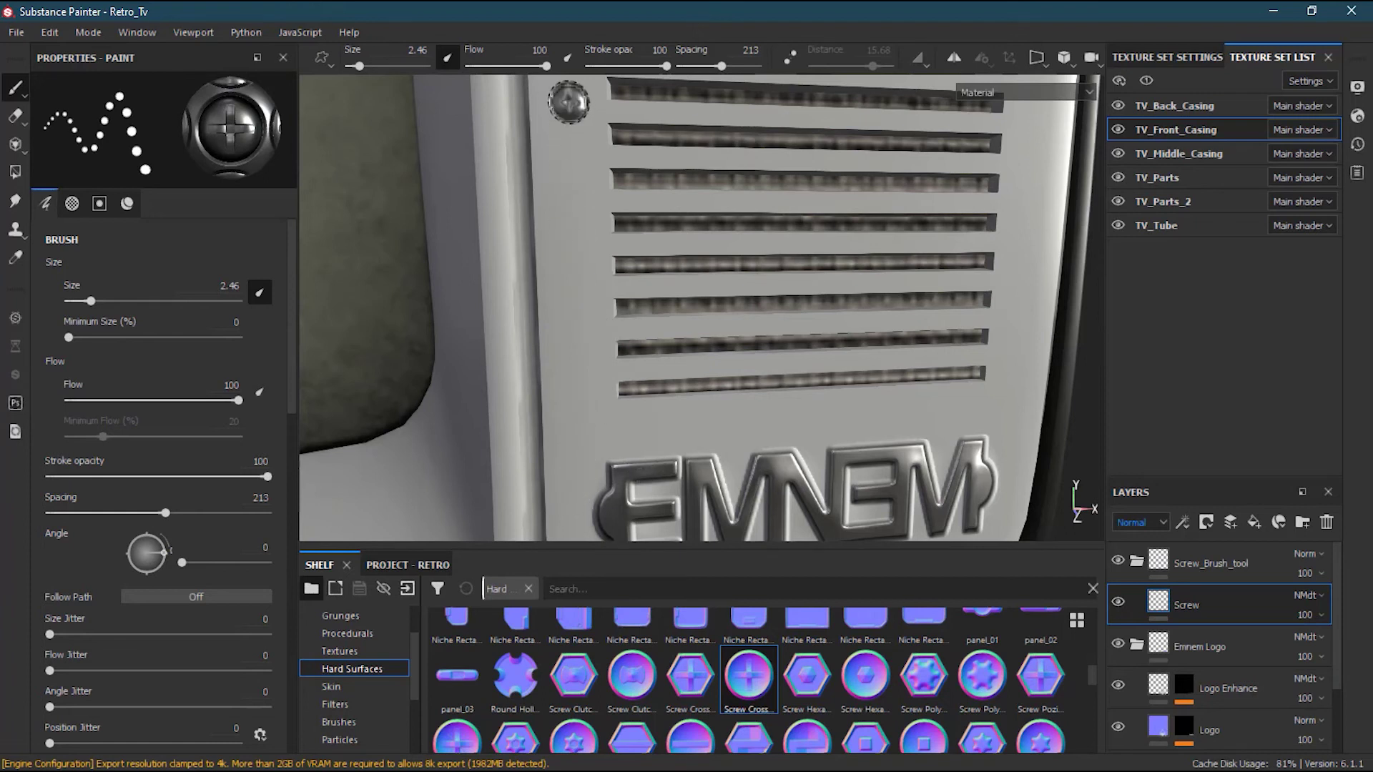
pyautogui.keyDown('shift'); pyautogui.click(580, 437); pyautogui.keyUp('shift')
pyautogui.scroll(-4, 772, 390)
pyautogui.moveTo(753, 315)
pyautogui.keyDown('alt'); pyautogui.mouseDown()
pyautogui.moveTo(788, 323)
pyautogui.moveTo(778, 308)
pyautogui.mouseUp(); pyautogui.keyUp('alt')
pyautogui.scroll(2, 768, 292)
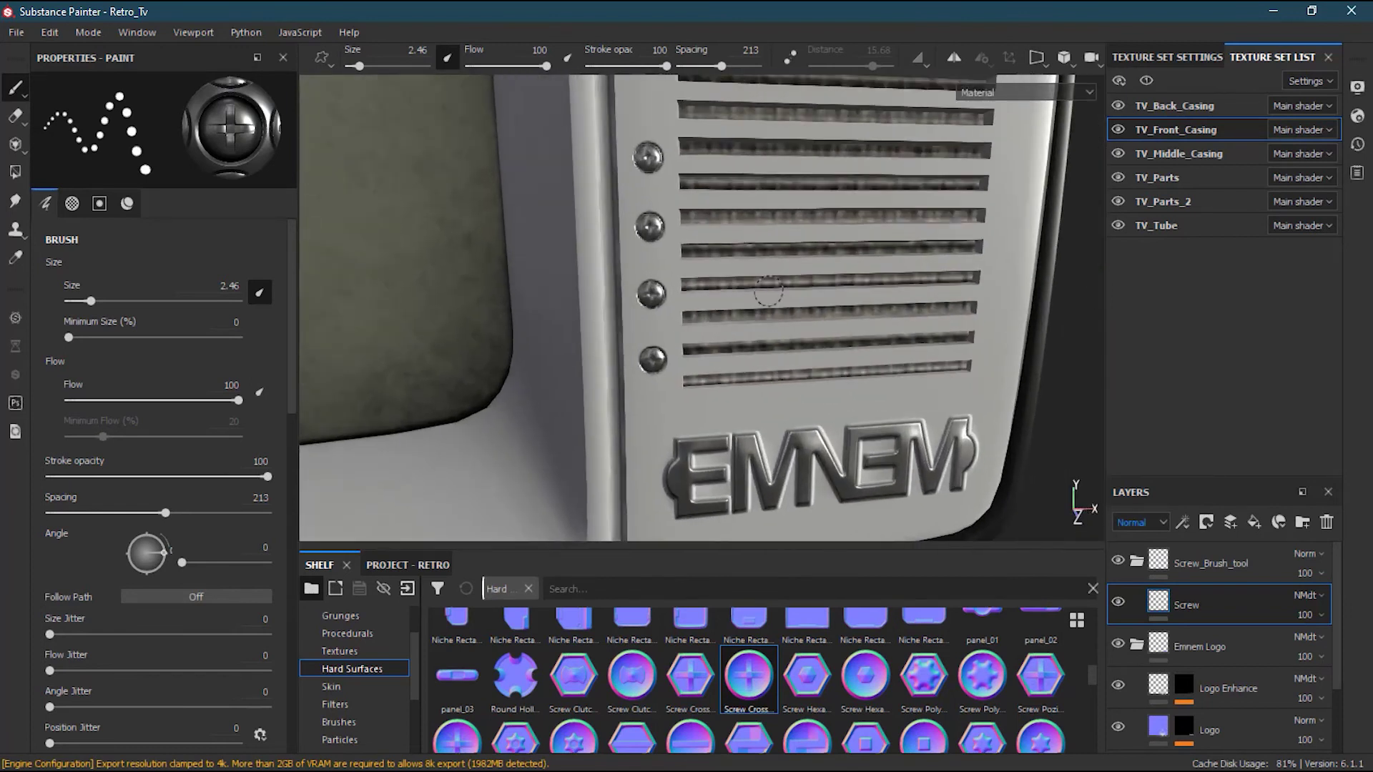
pyautogui.hotkey('ctrl', 'z')
pyautogui.hotkey('ctrl', 'z')
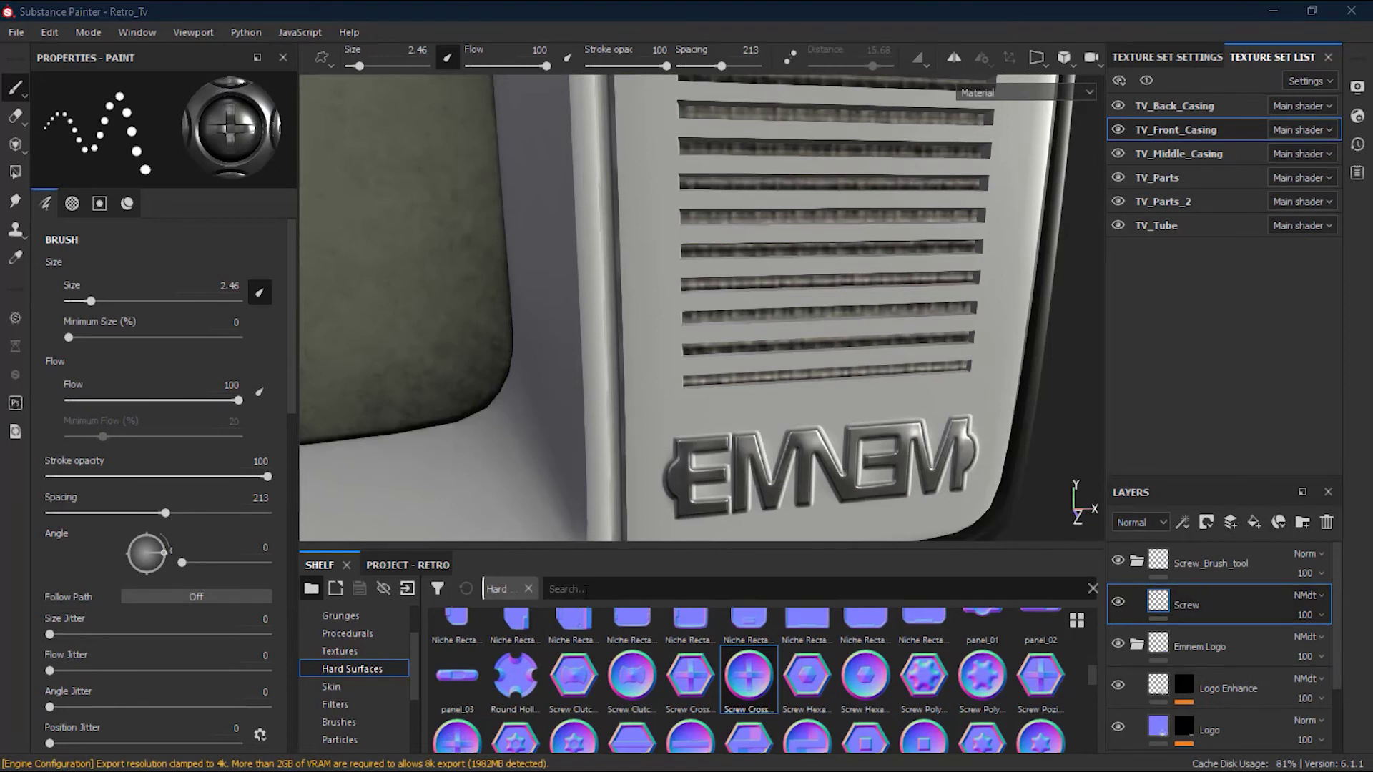
# Save the current screw brush as a tool preset named "screw maker" and delete the older "screwey" preset.
pyautogui.rightClick(119, 234)
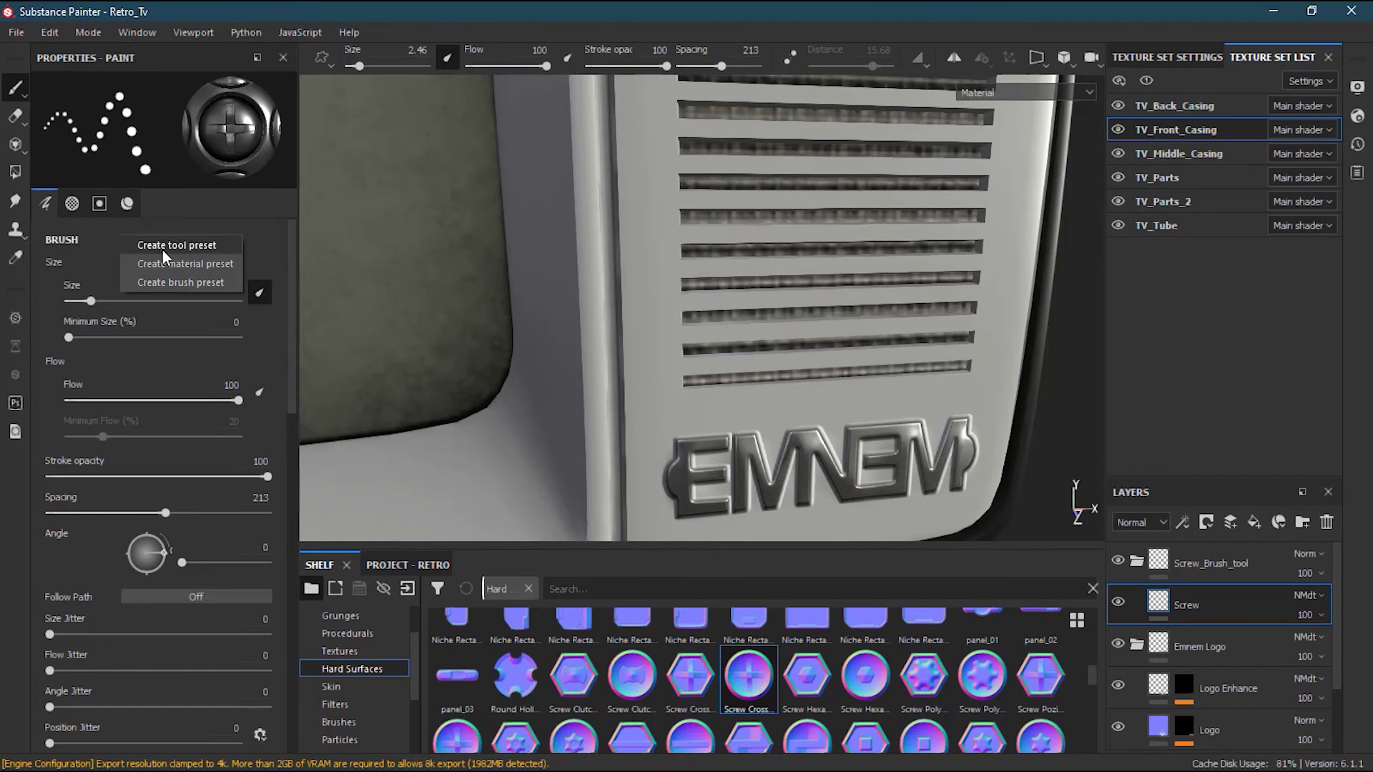
pyautogui.click(203, 246)
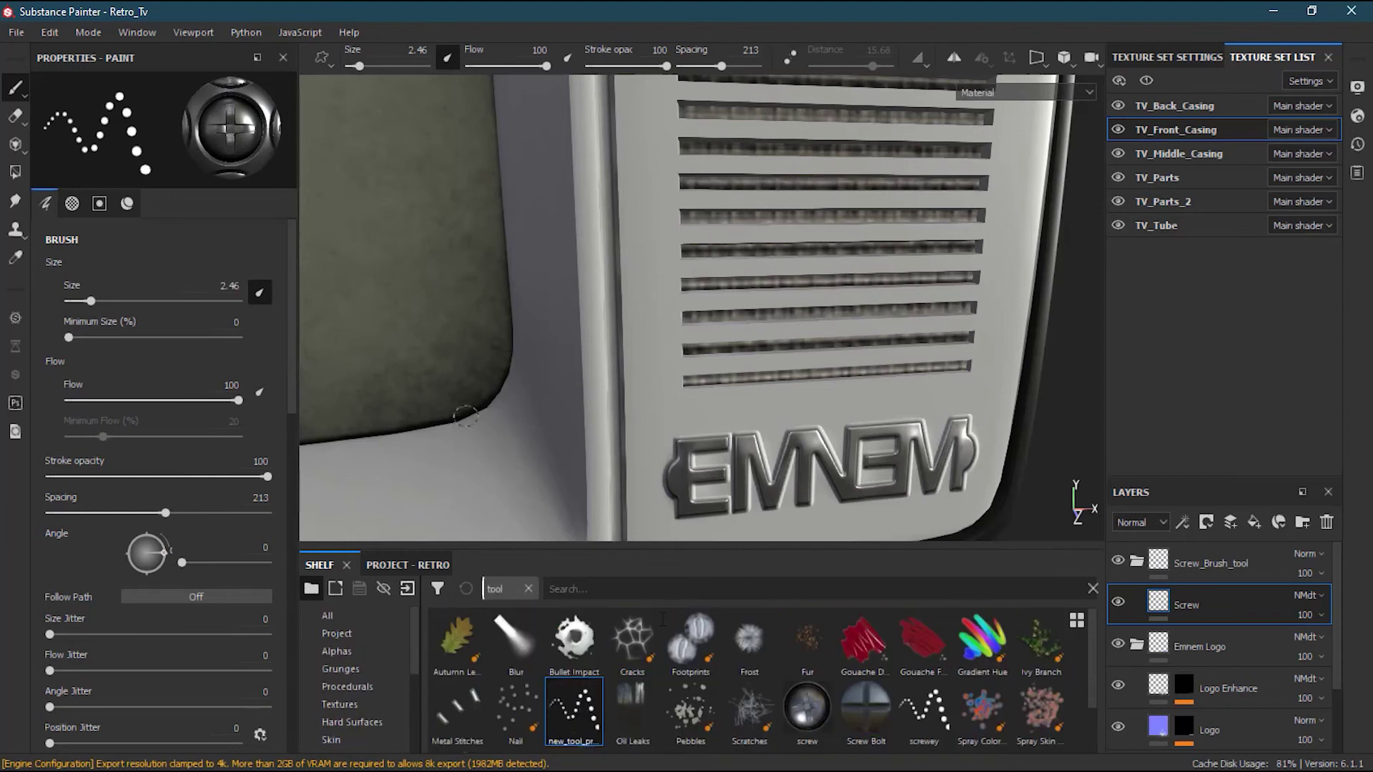
pyautogui.rightClick(577, 712)
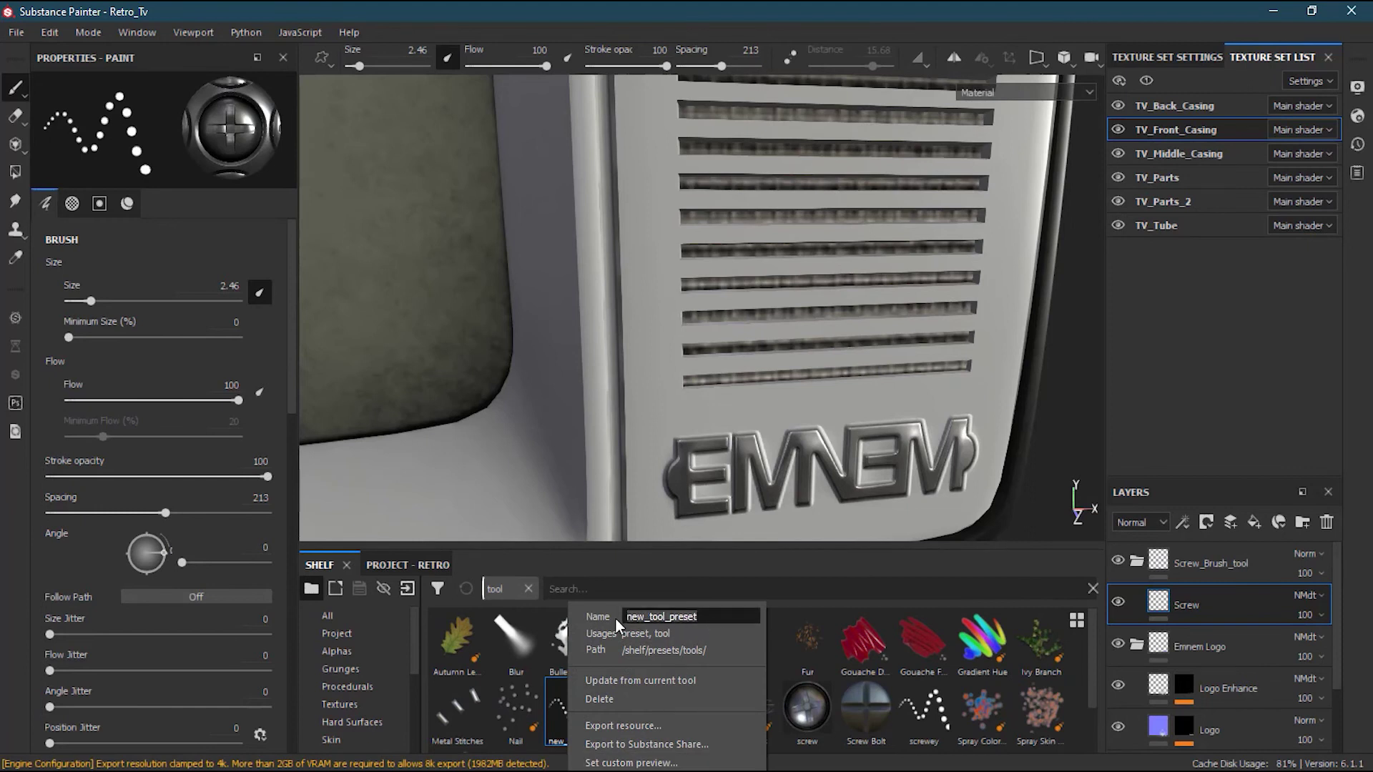
pyautogui.write('screw maker')
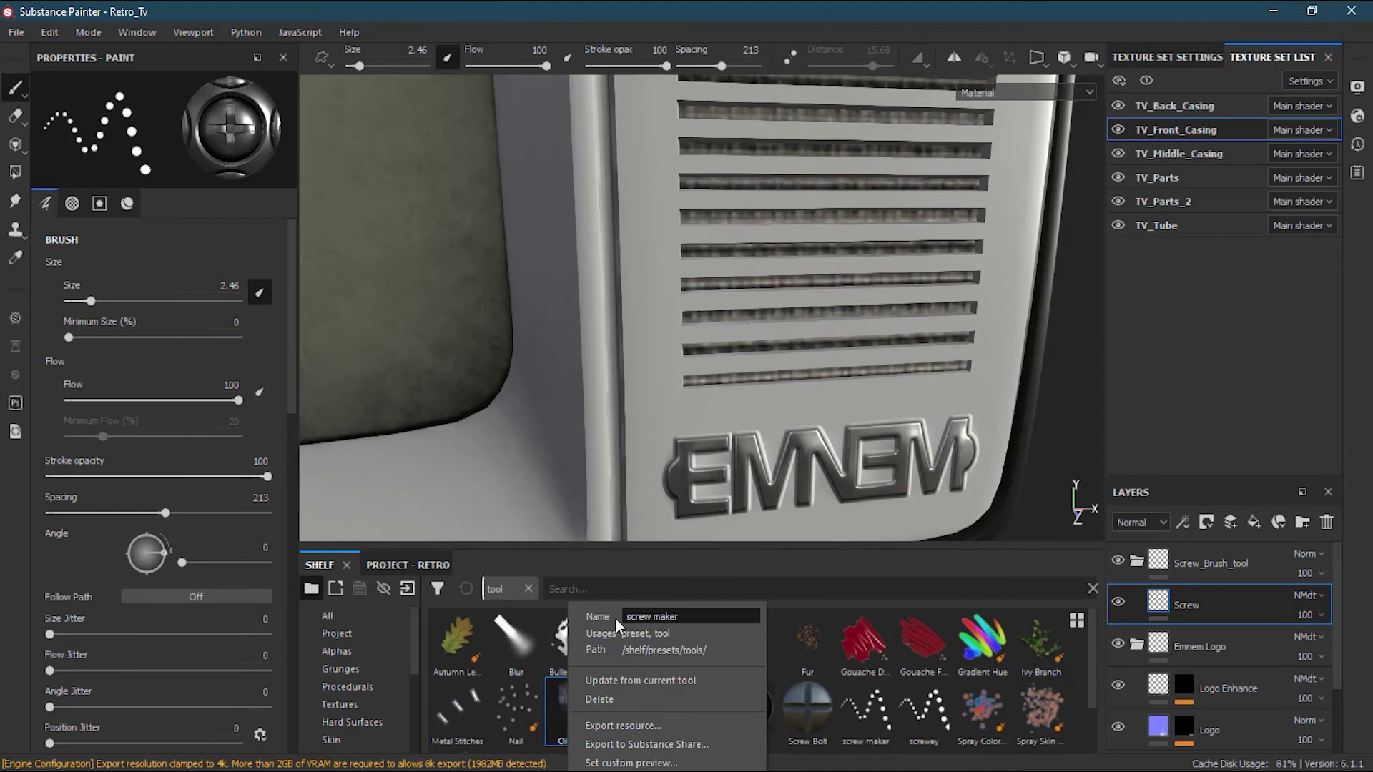
pyautogui.click(788, 565)
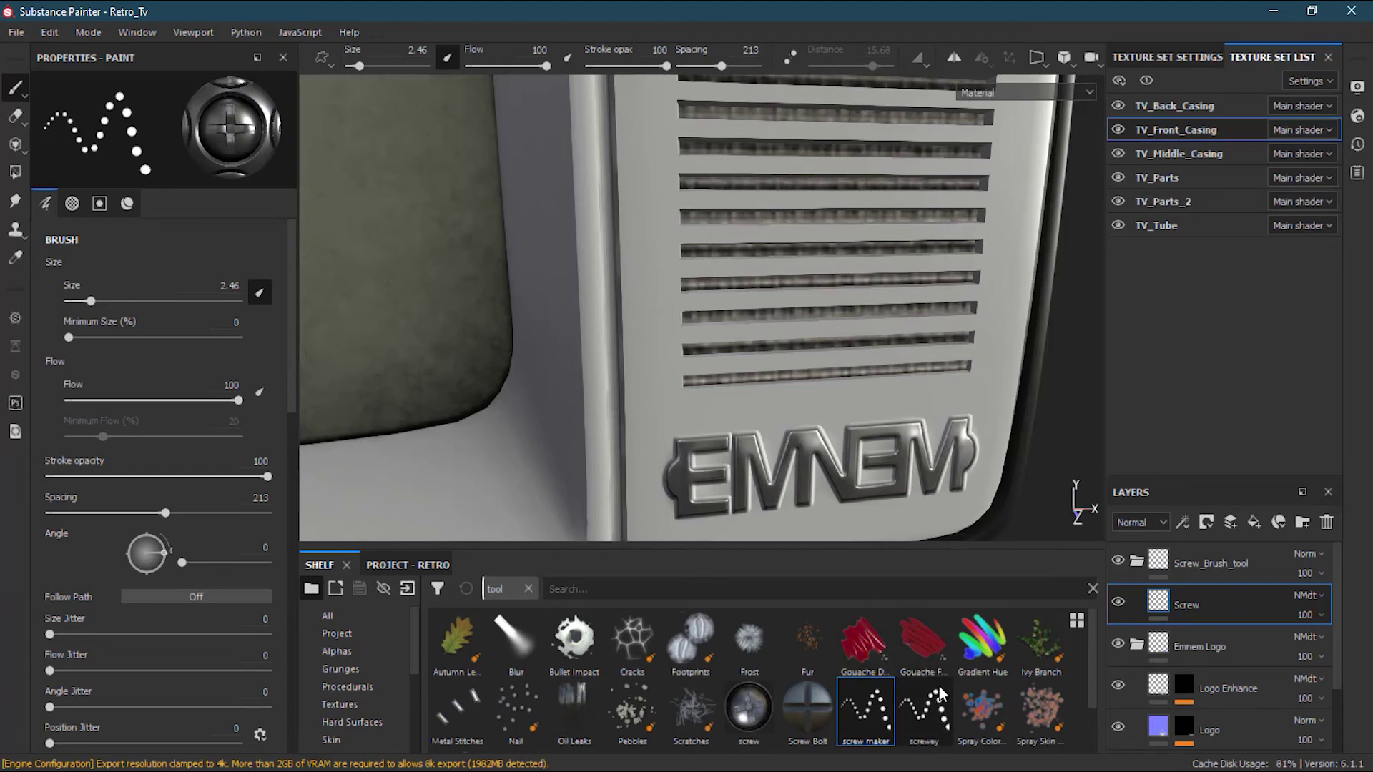
pyautogui.rightClick(933, 717)
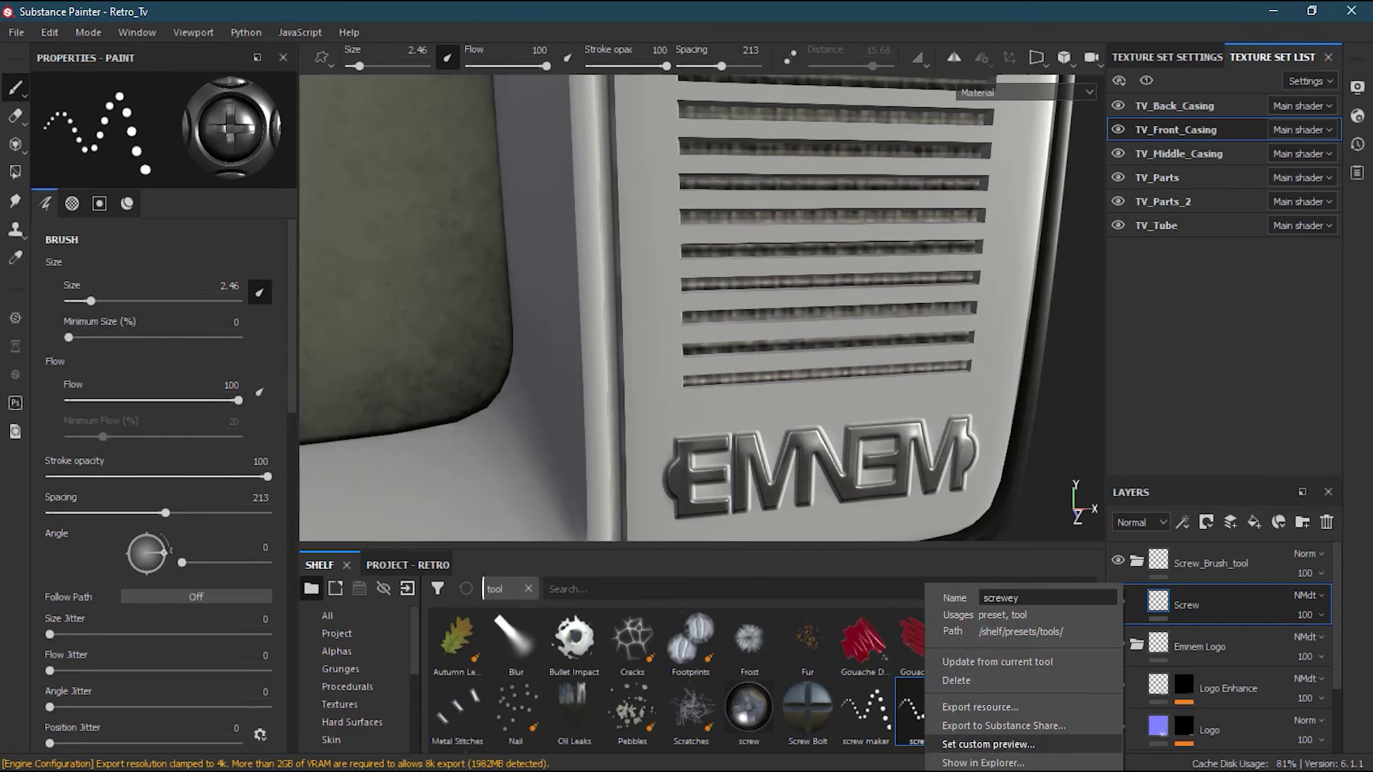
pyautogui.click(993, 678)
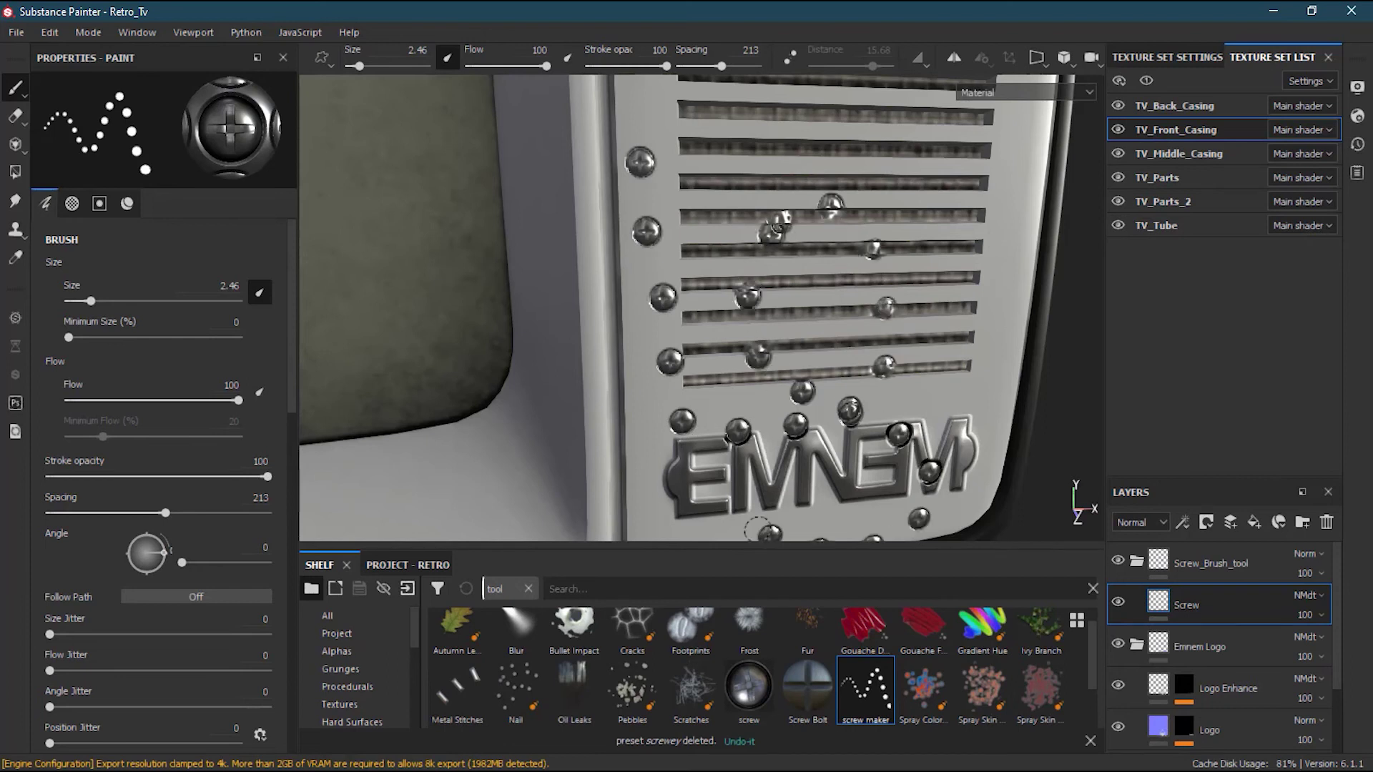
# Undo the test screws painted over the slots and logo, and delete the Screw_Brush_tool folder with its Screw layer.
pyautogui.hotkey('ctrl', 'z')
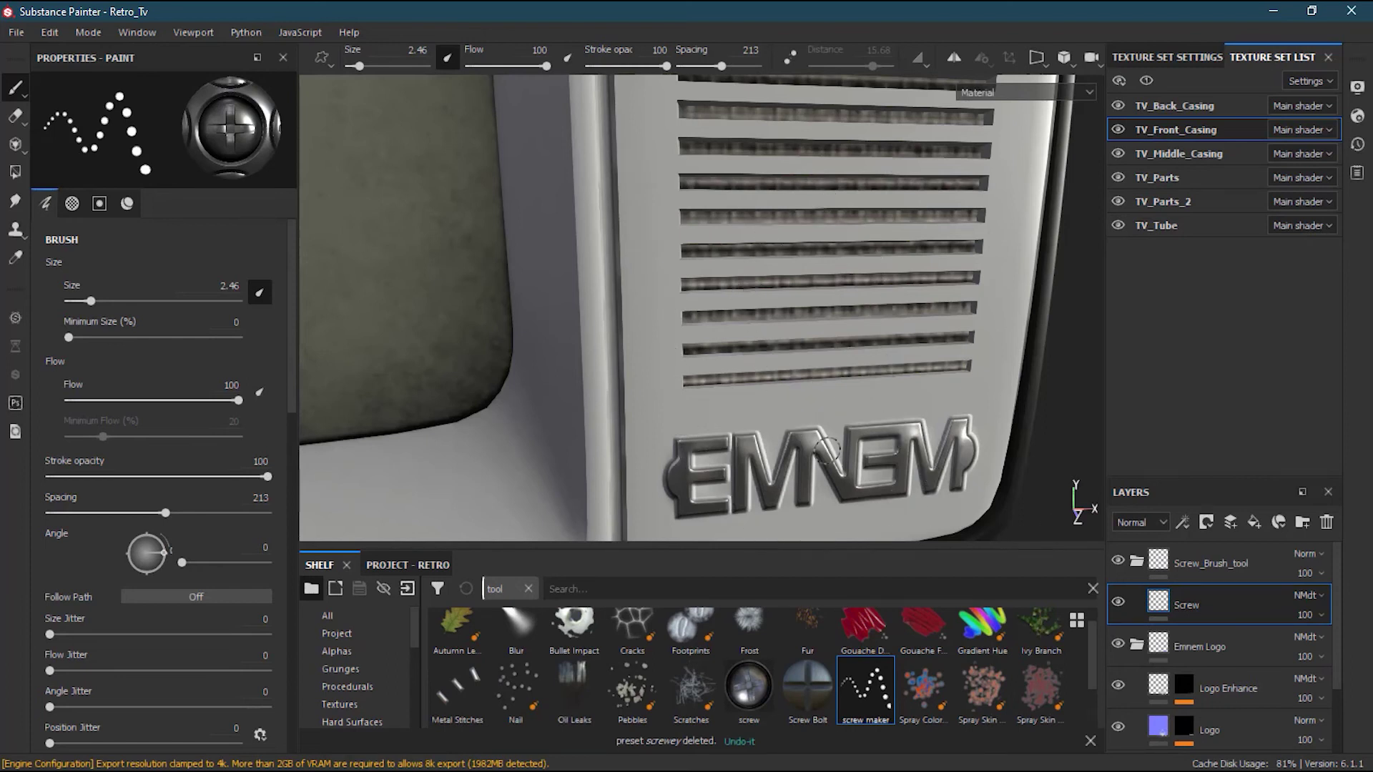
pyautogui.keyDown('alt'); pyautogui.moveTo(899, 462); pyautogui.dragTo(868, 455); pyautogui.keyUp('alt')
pyautogui.keyDown('alt'); pyautogui.moveTo(868, 455); pyautogui.dragTo(843, 362, button='middle'); pyautogui.keyUp('alt')
pyautogui.scroll(4, 844, 362)
pyautogui.keyDown('alt'); pyautogui.moveTo(869, 418); pyautogui.dragTo(812, 383, button='middle'); pyautogui.keyUp('alt')
pyautogui.scroll(1, 812, 383)
pyautogui.keyDown('alt'); pyautogui.moveTo(812, 382); pyautogui.dragTo(706, 427); pyautogui.keyUp('alt')
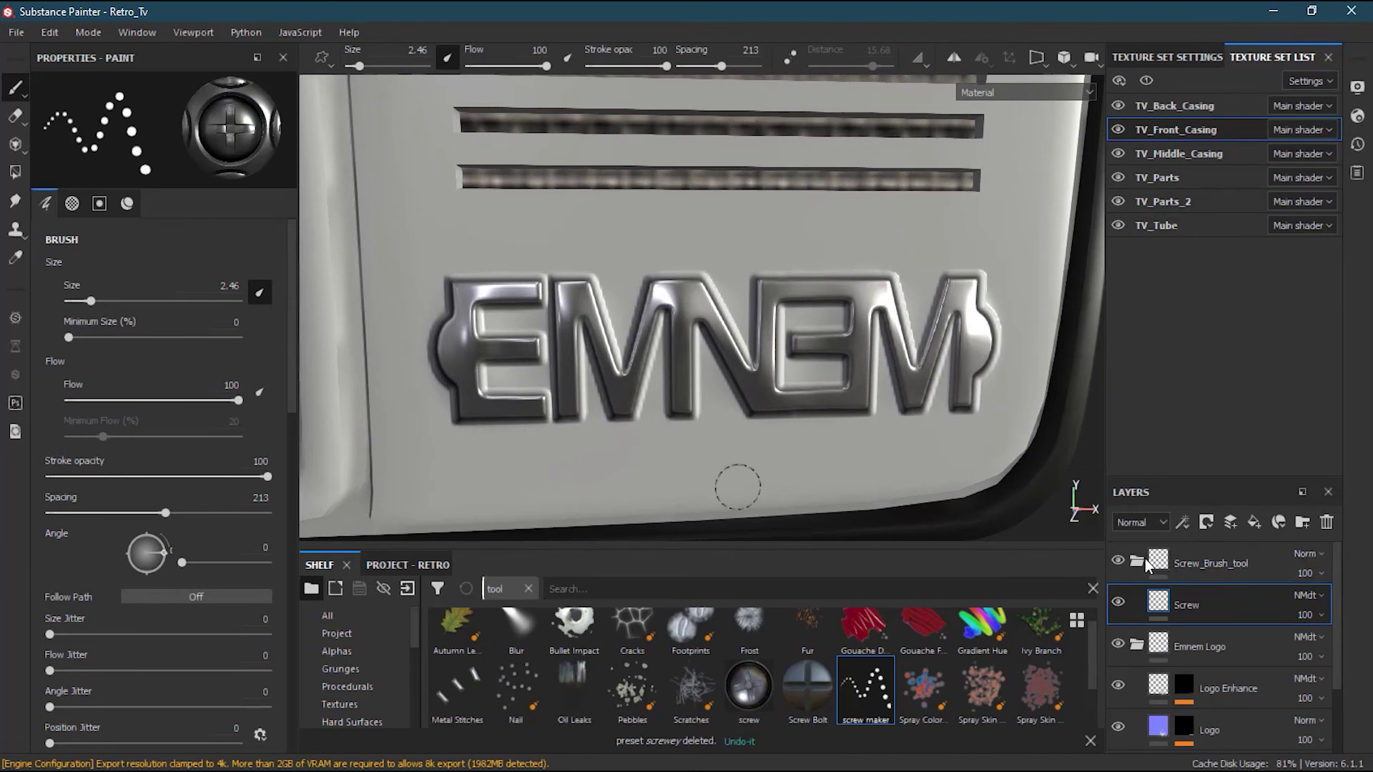
pyautogui.click(1241, 566)
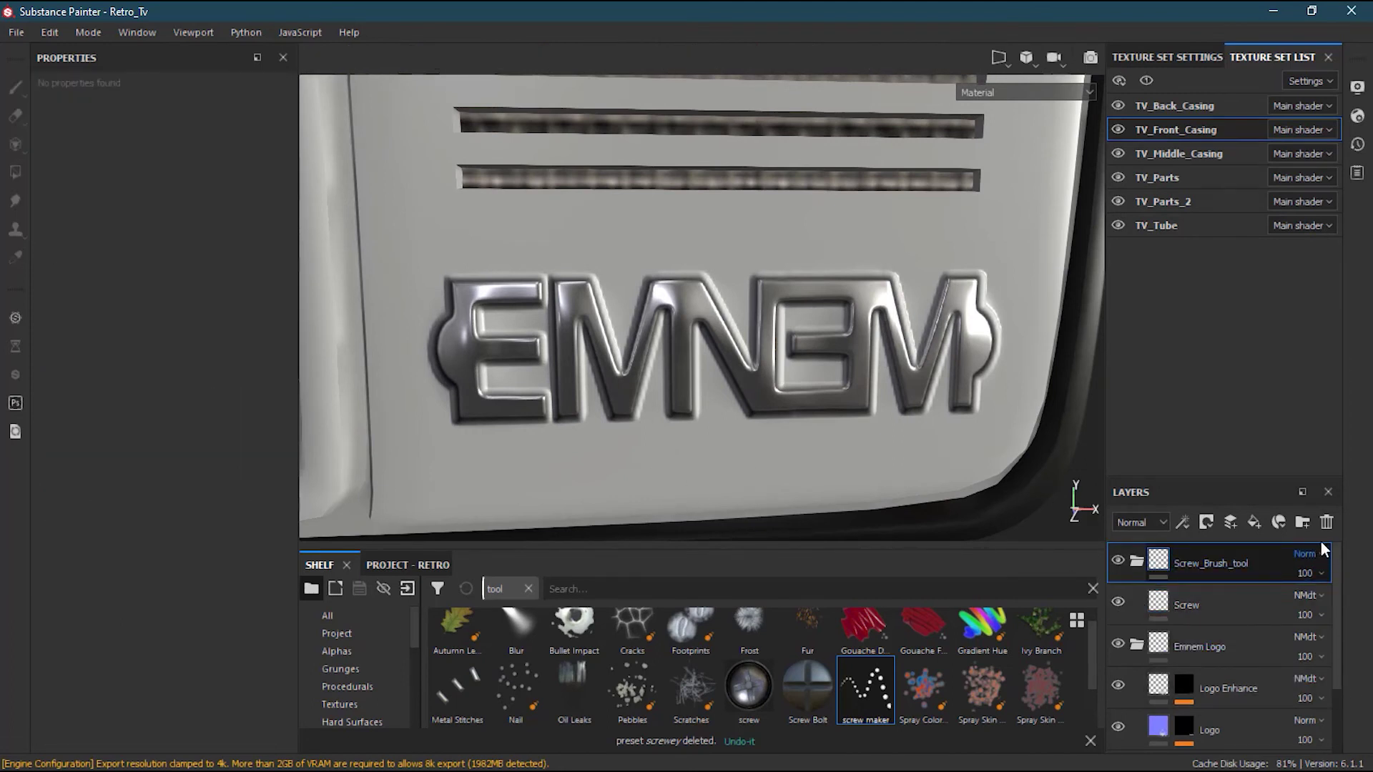
pyautogui.click(1328, 522)
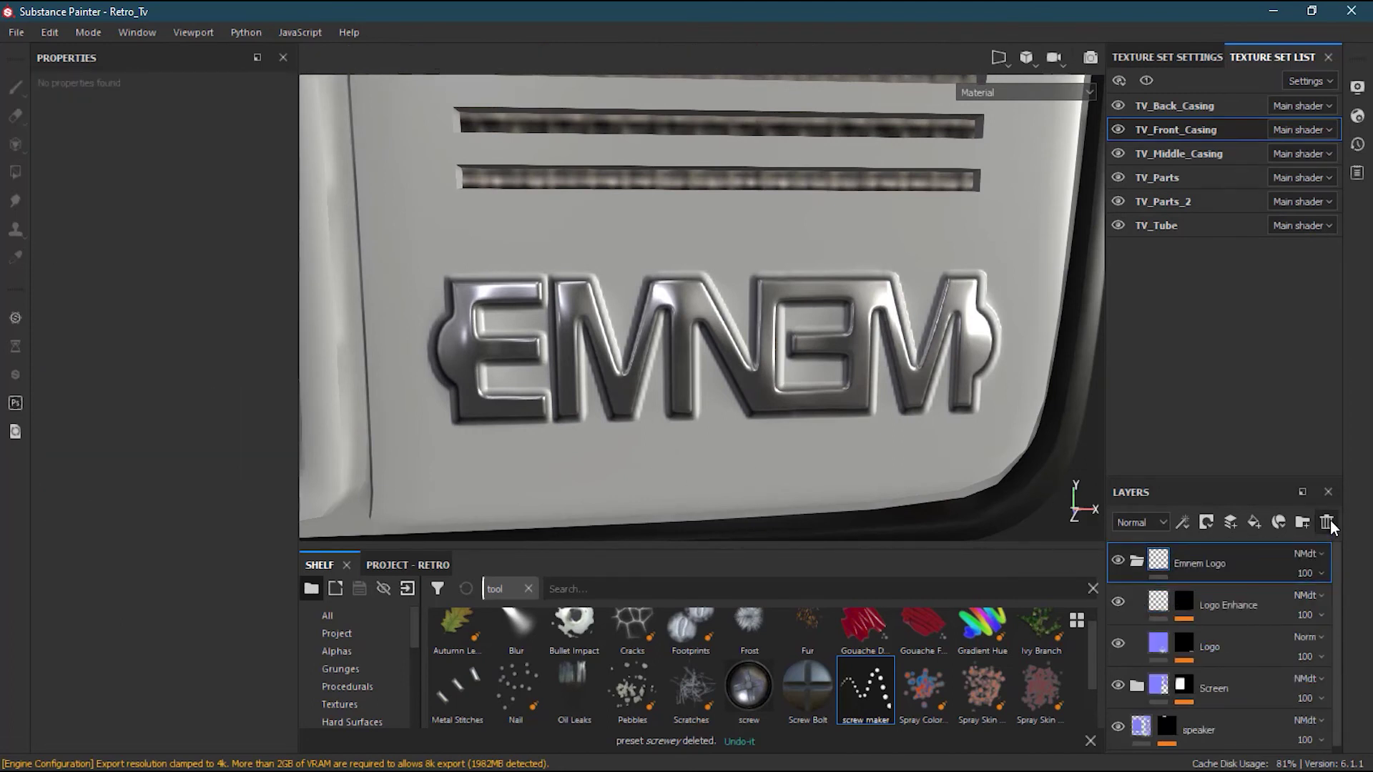
# Undo an accidental deletion of the Emnem Logo folder and add a new paint layer above it.
pyautogui.click(1328, 522)
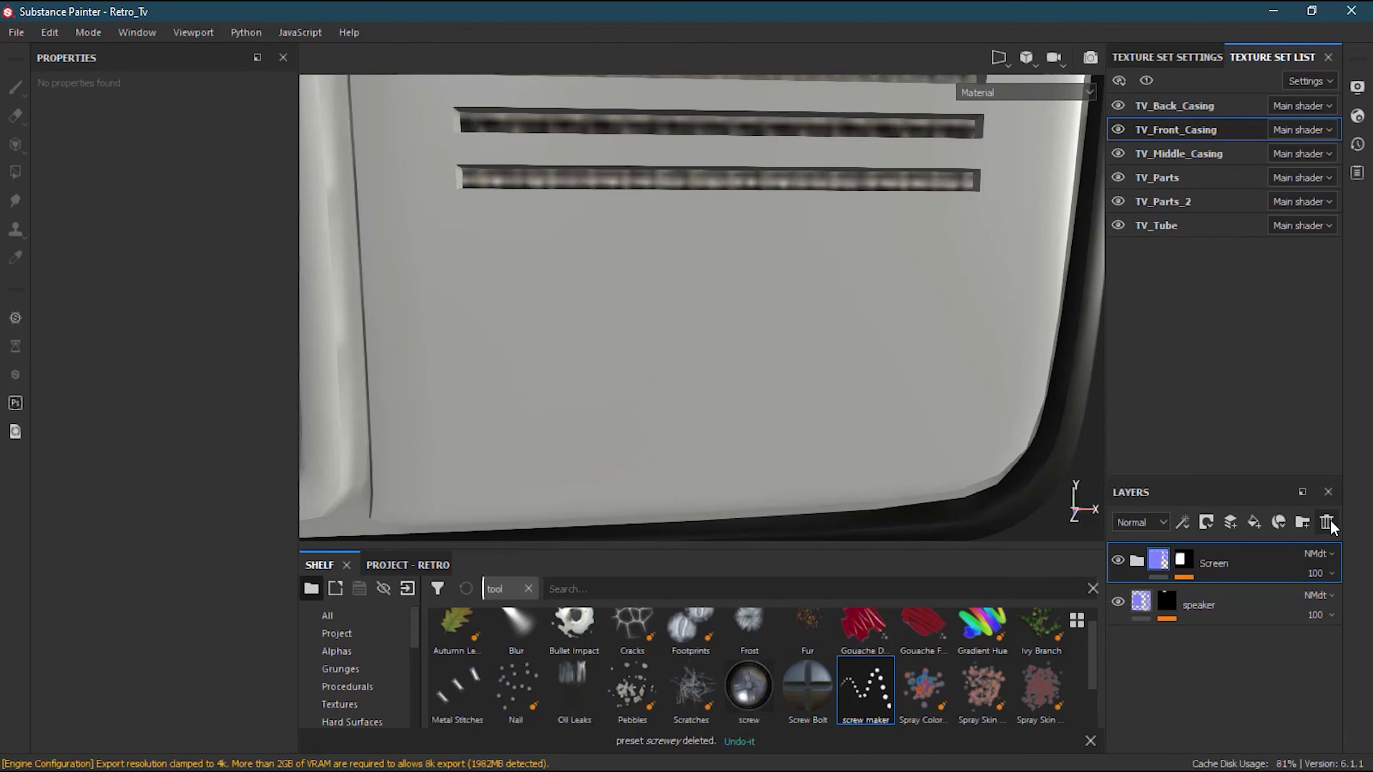
pyautogui.hotkey('ctrl', 'z')
pyautogui.click(1247, 565)
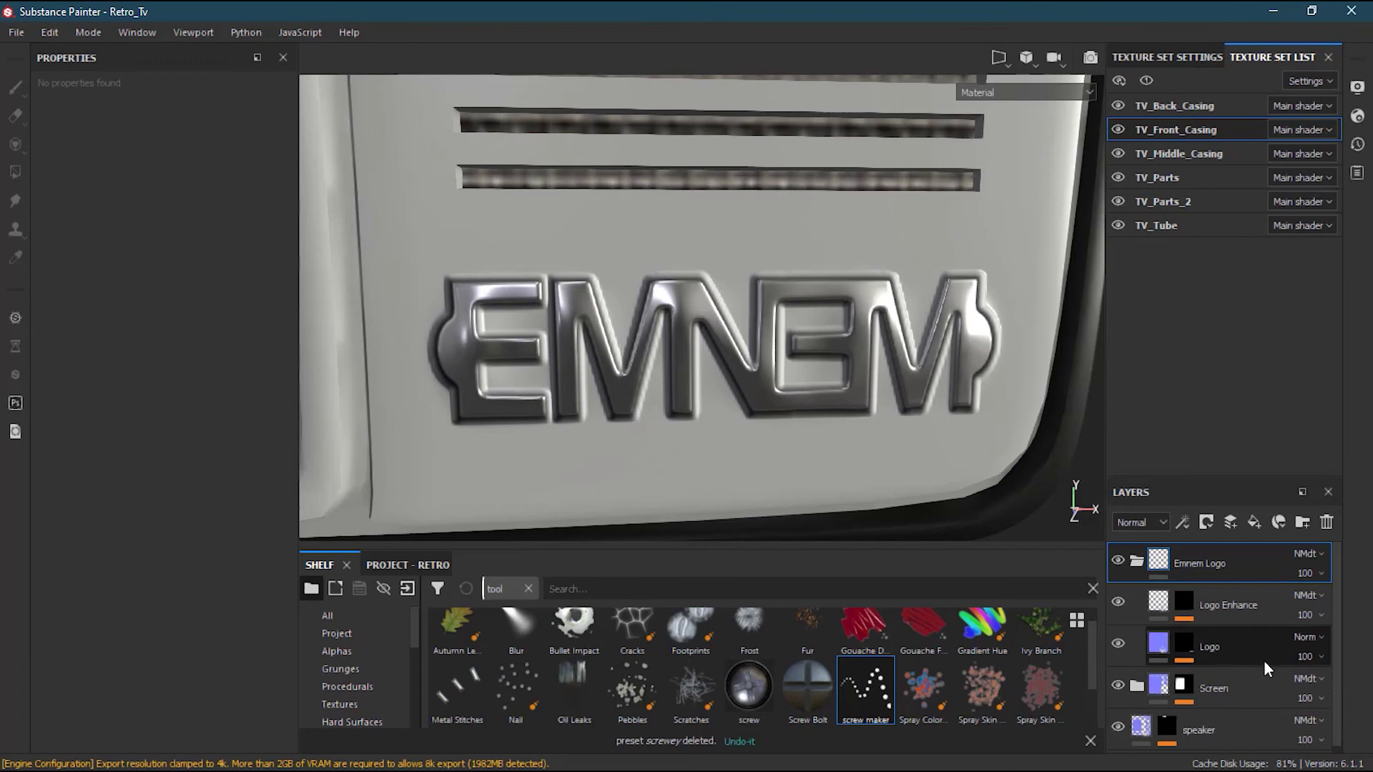
pyautogui.click(1225, 521)
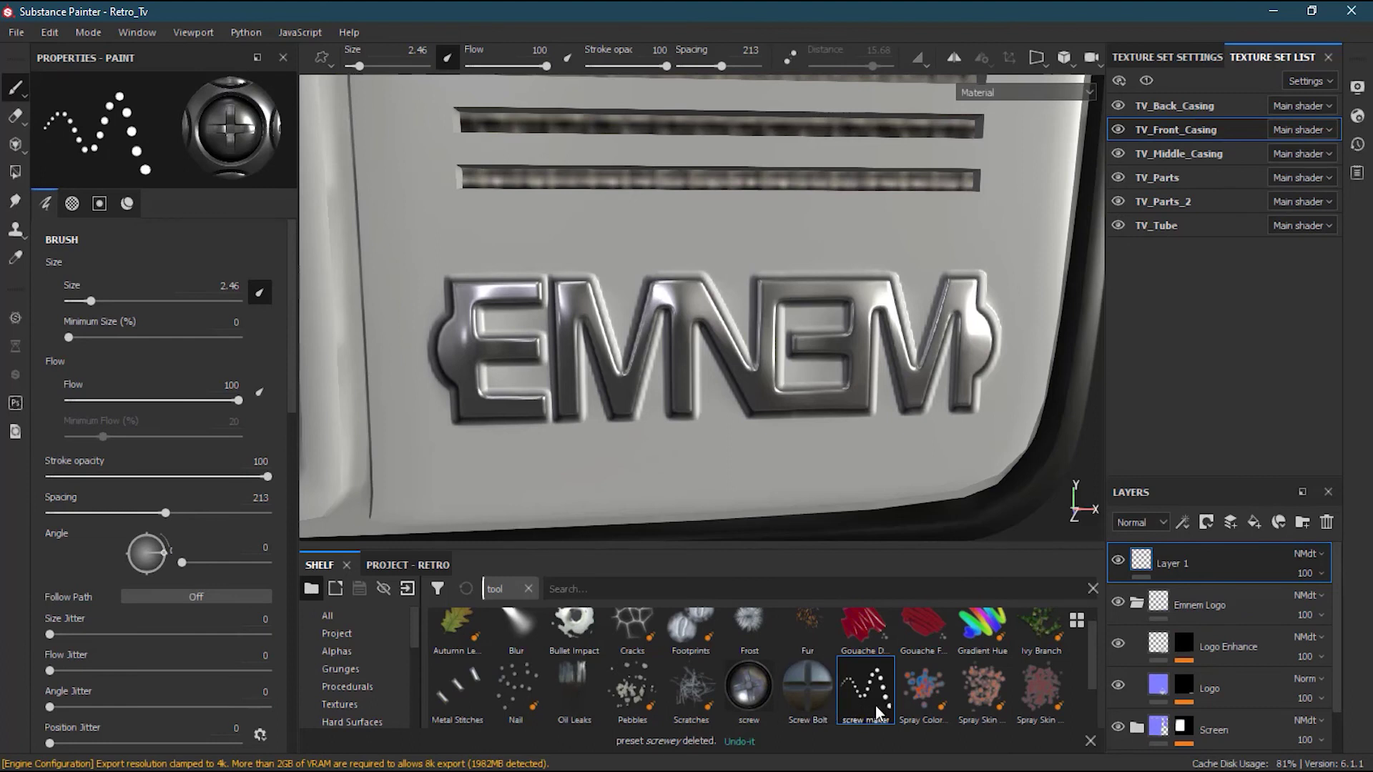
# Try one stamp each of the screw, Screw Bolt and screw maker presets above the logo, and undo all three.
pyautogui.scroll(5, 581, 399)
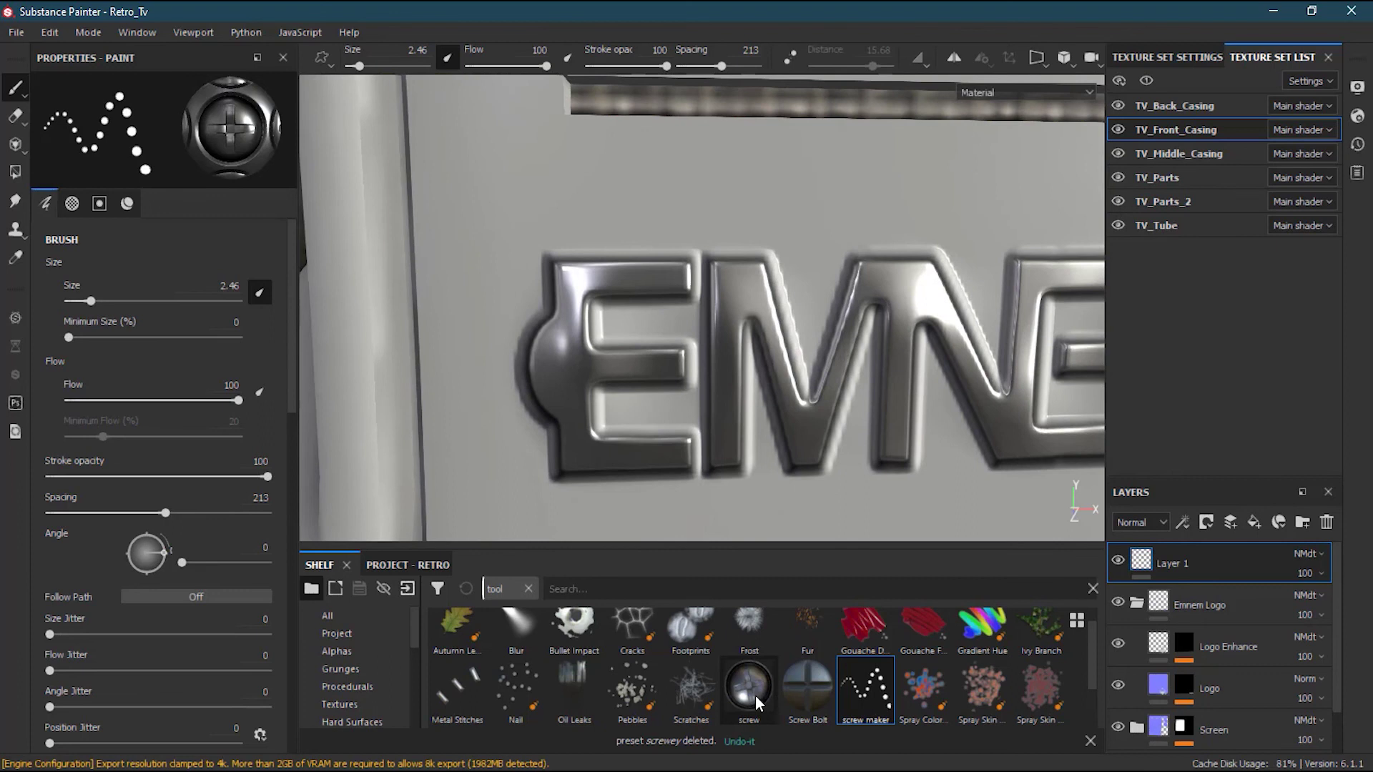
pyautogui.click(754, 687)
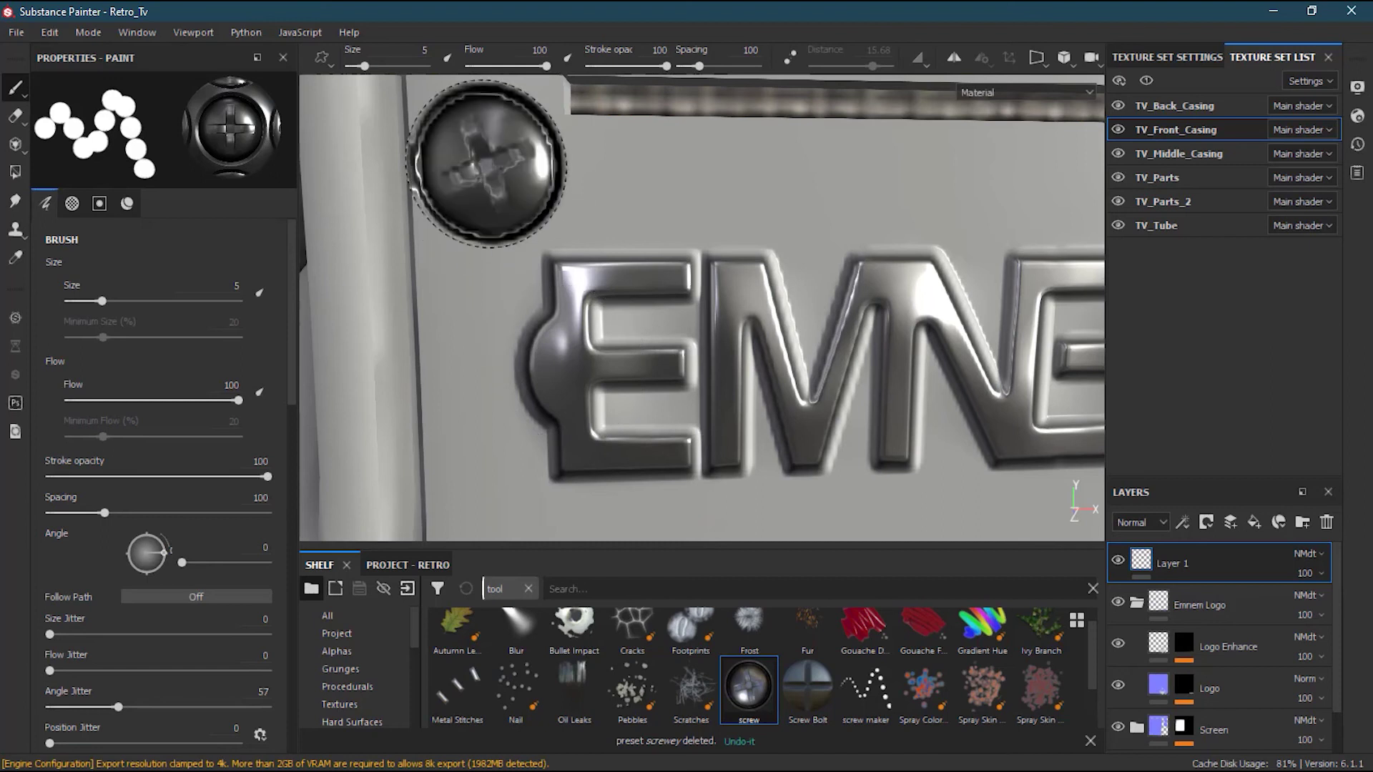
pyautogui.click(815, 697)
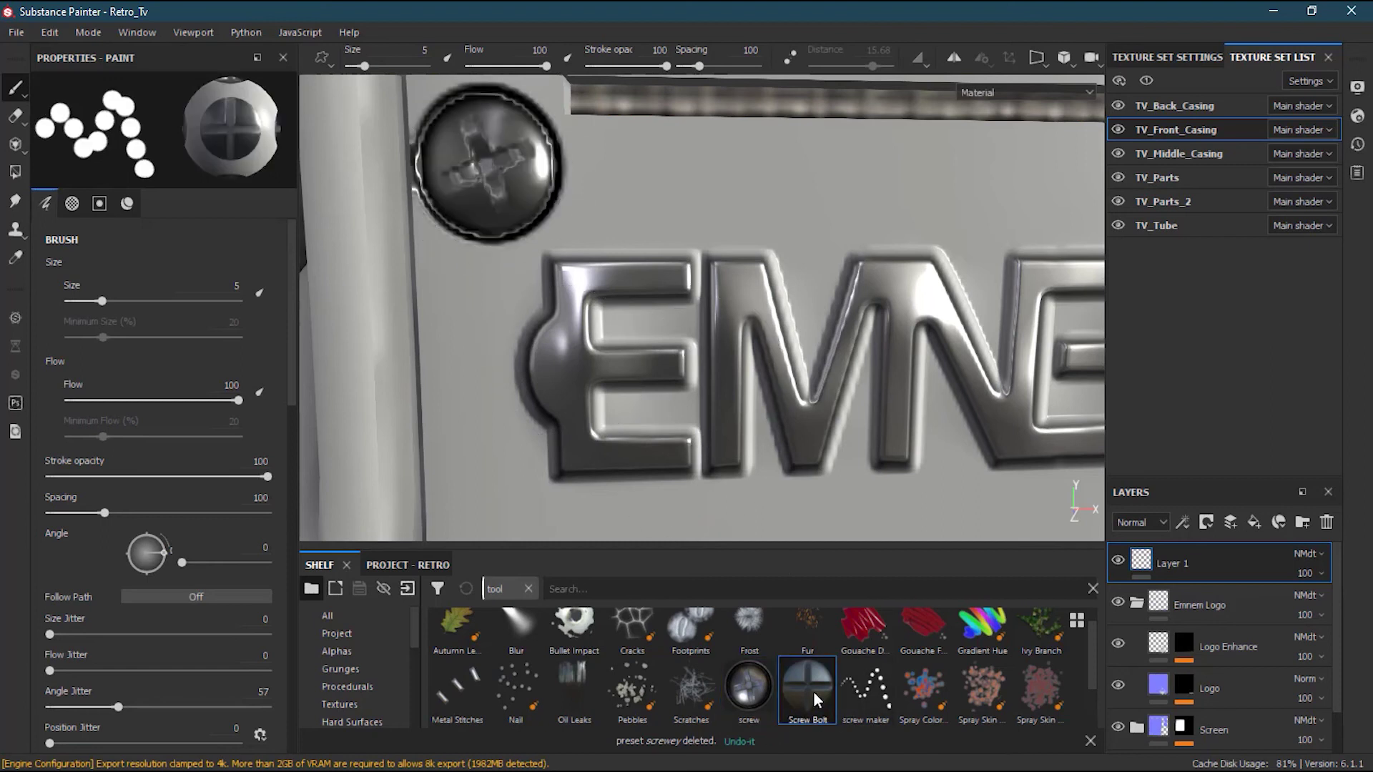
pyautogui.click(640, 181)
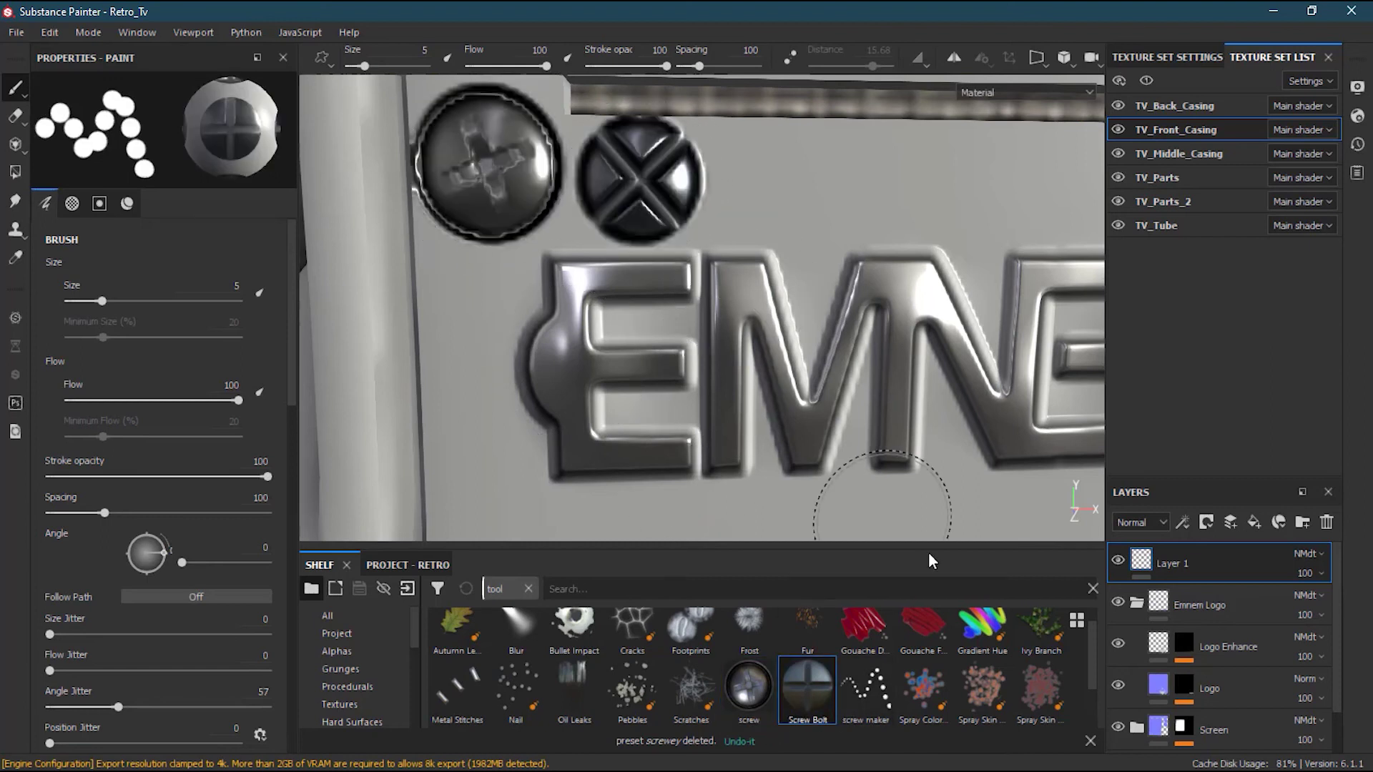
pyautogui.click(883, 691)
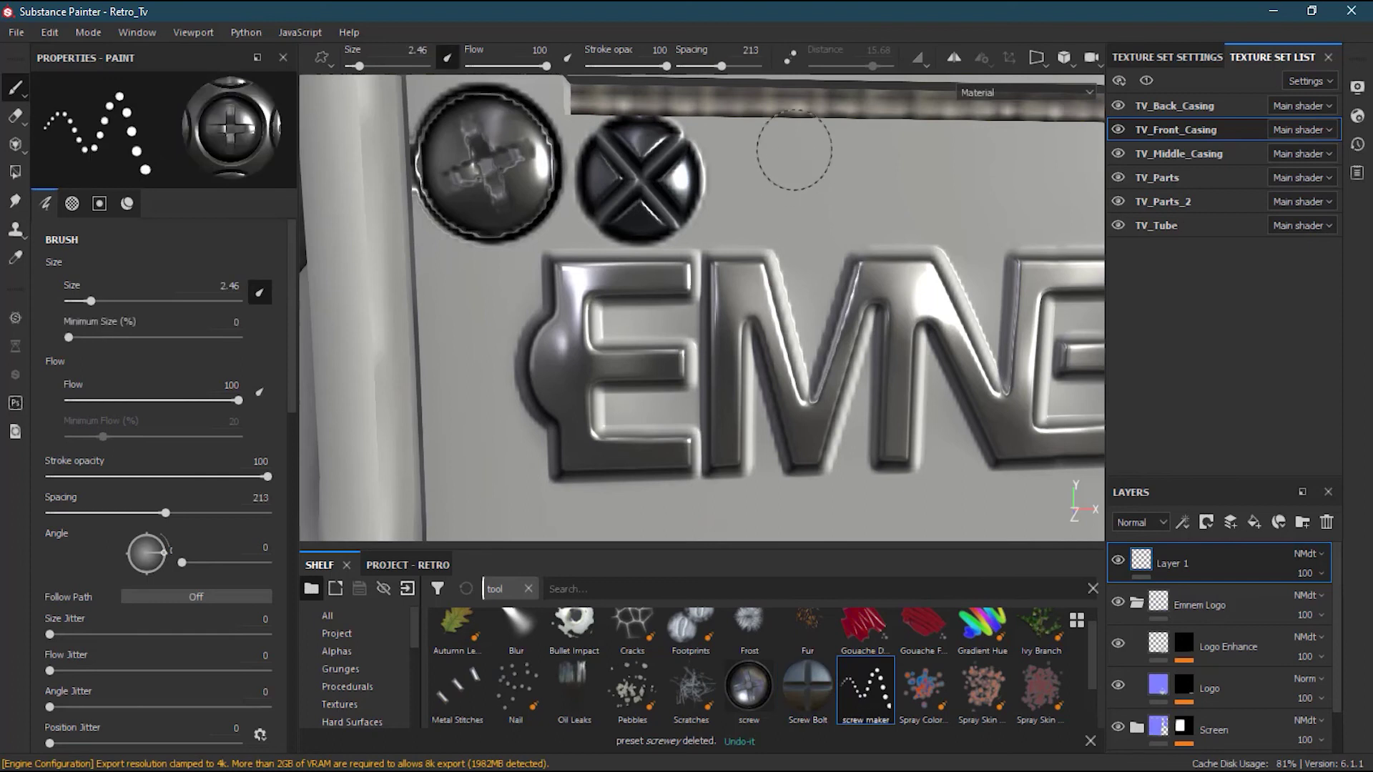
pyautogui.click(768, 175)
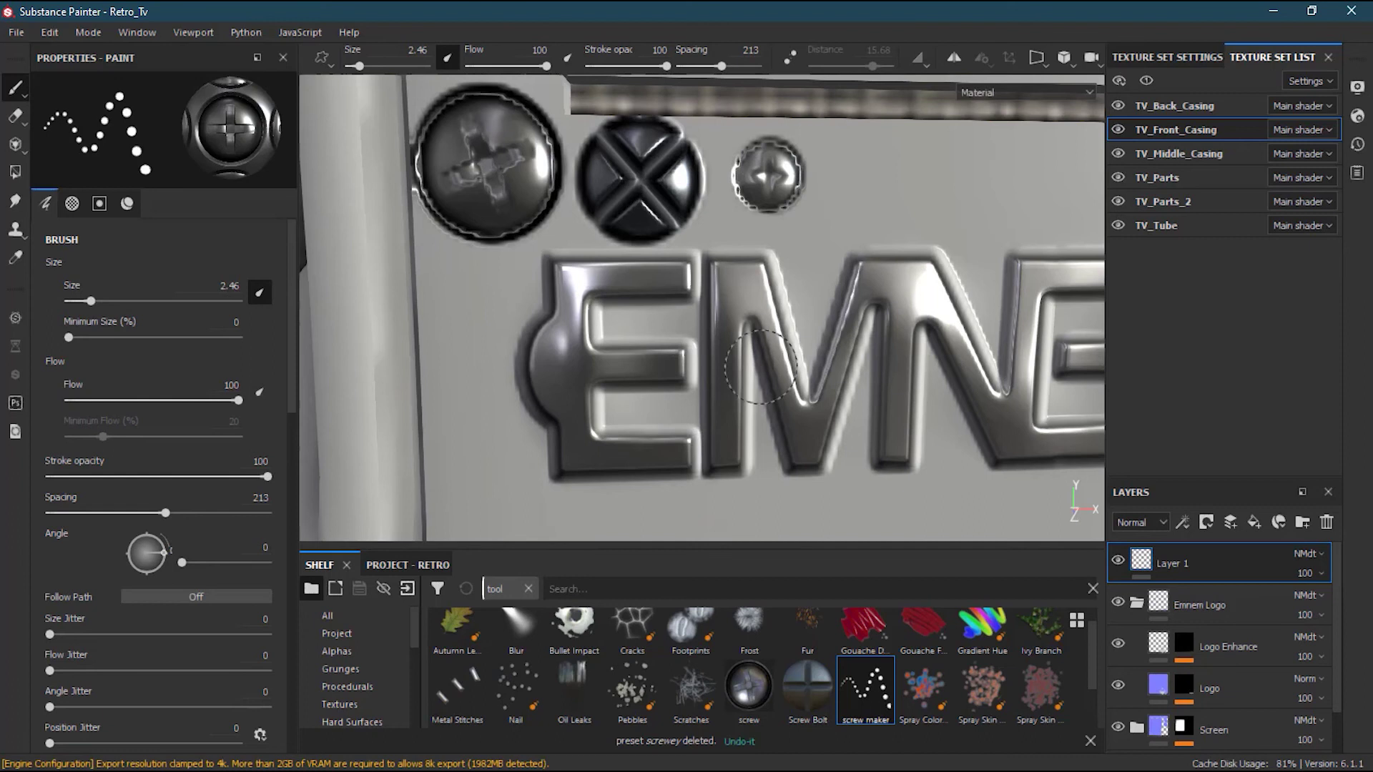
pyautogui.hotkey('ctrl', 'z')
pyautogui.hotkey('ctrl', 'z')
pyautogui.hotkey('ctrl', 'z')
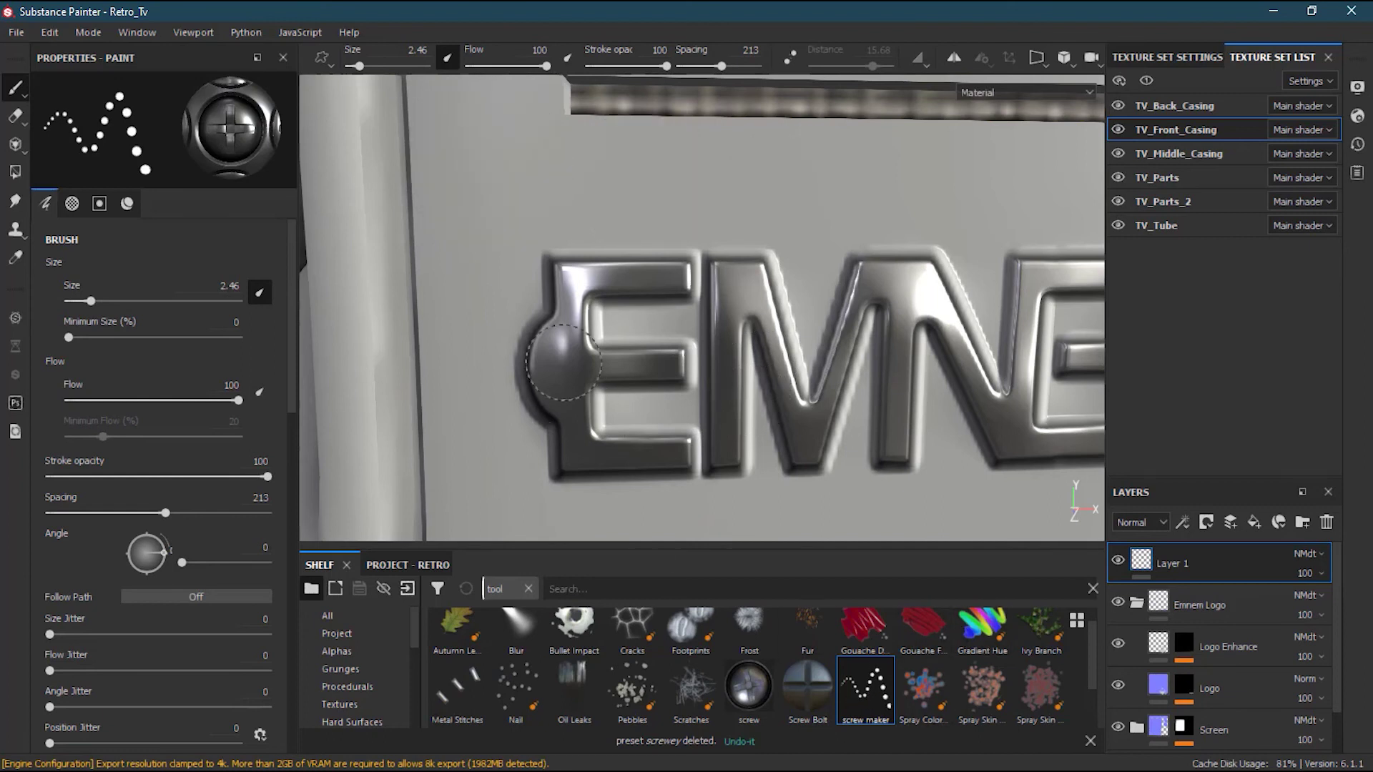
# Reduce the screw maker brush size to 0.95 and stamp one screw on the rounded tab at each end of the logo.
pyautogui.keyDown('ctrl'); pyautogui.moveTo(562, 362); pyautogui.dragTo(529, 363, button='right'); pyautogui.keyUp('ctrl')
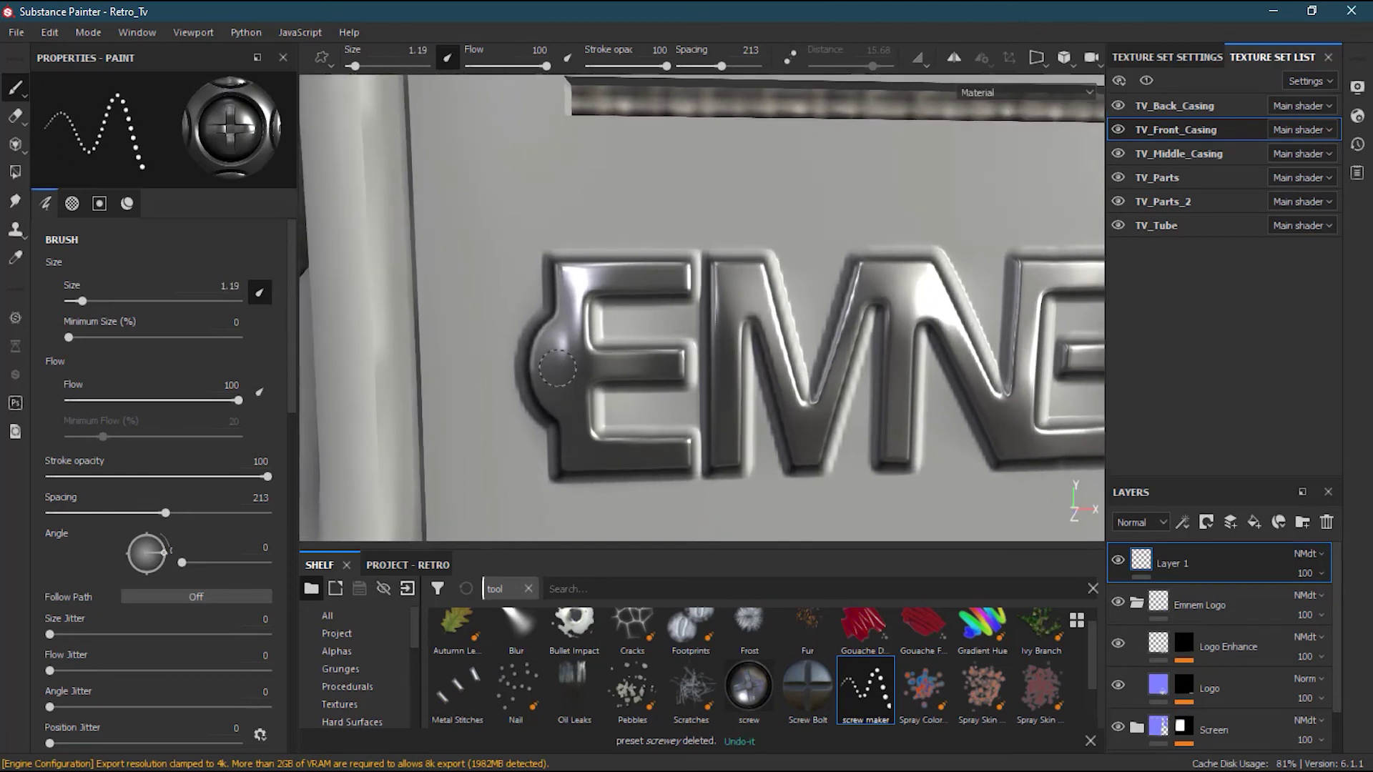
pyautogui.keyDown('ctrl'); pyautogui.moveTo(556, 368); pyautogui.dragTo(548, 368, button='right'); pyautogui.keyUp('ctrl')
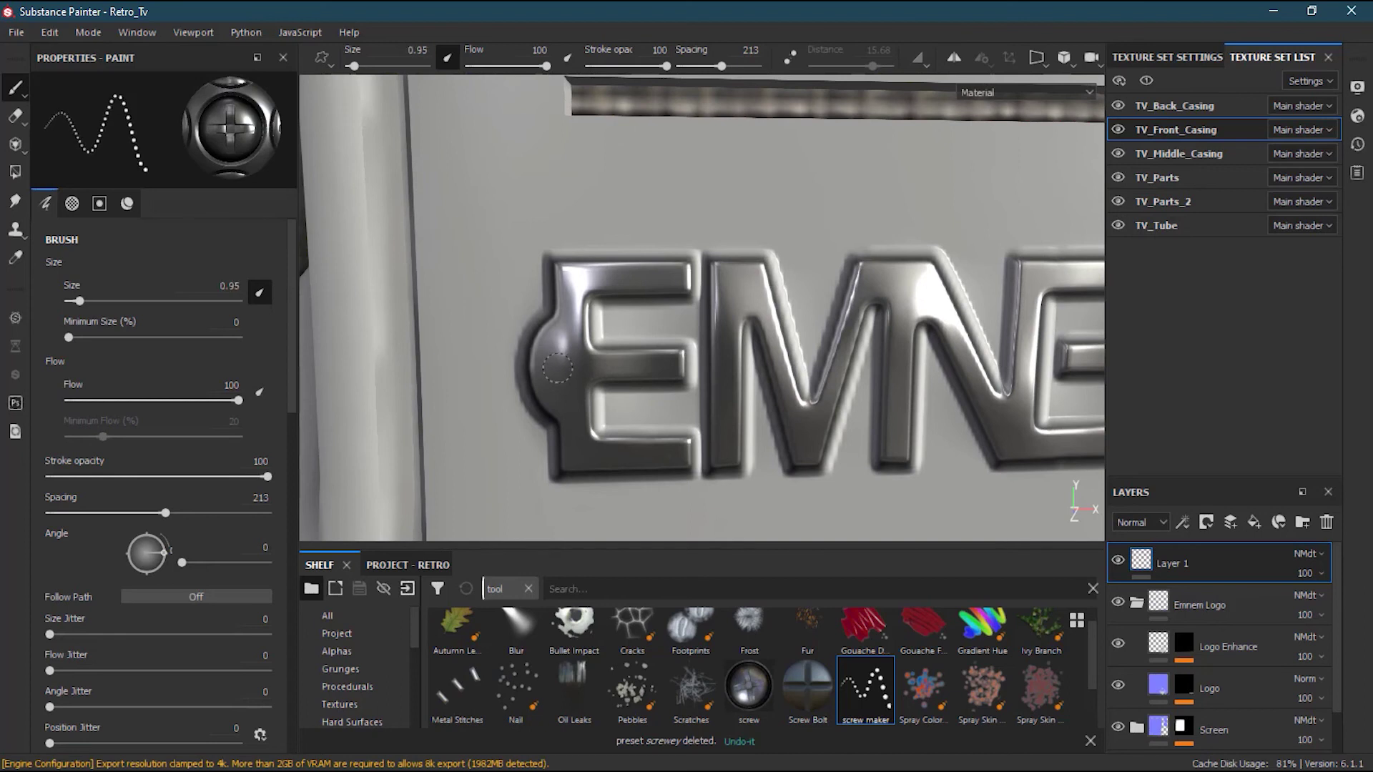
pyautogui.click(556, 368)
pyautogui.keyDown('alt'); pyautogui.moveTo(673, 398); pyautogui.dragTo(250, 401, button='middle'); pyautogui.keyUp('alt')
pyautogui.keyDown('alt'); pyautogui.moveTo(758, 392); pyautogui.dragTo(608, 407, button='middle'); pyautogui.keyUp('alt')
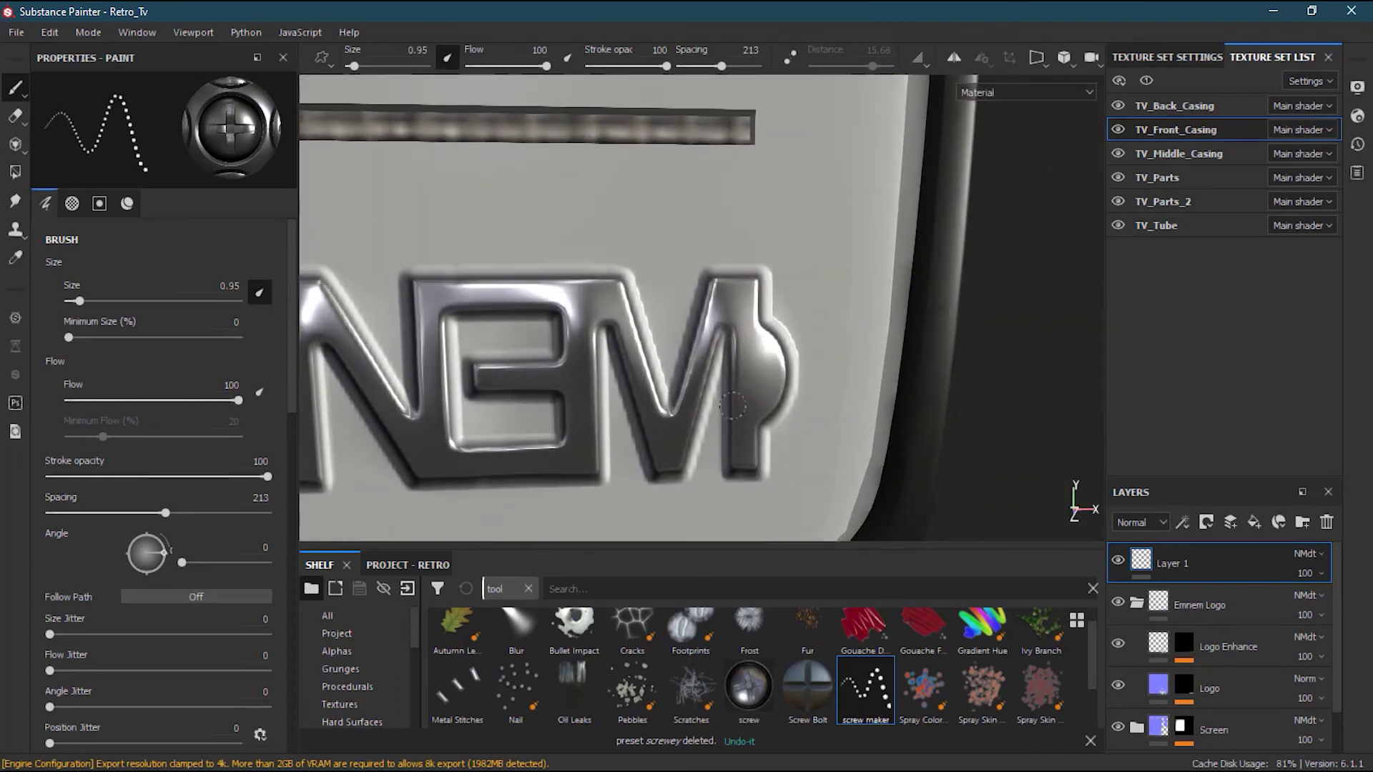
pyautogui.click(759, 376)
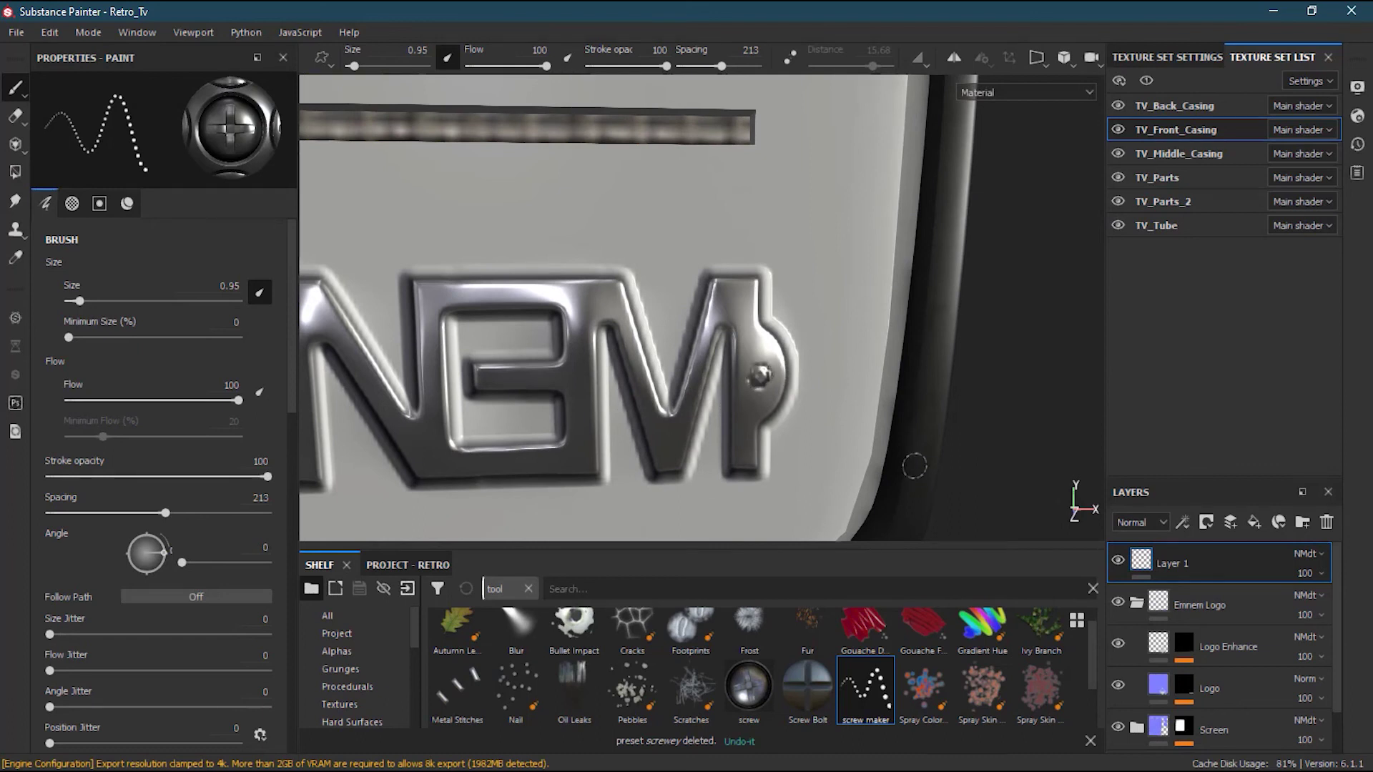
# Rename the new paint layer holding the logo's screws to "screws".
pyautogui.scroll(-3, 827, 426)
pyautogui.moveTo(608, 433)
pyautogui.keyDown('alt'); pyautogui.mouseDown(button='middle')
pyautogui.moveTo(565, 434)
pyautogui.moveTo(627, 468)
pyautogui.moveTo(597, 450)
pyautogui.mouseUp(button='middle'); pyautogui.keyUp('alt')
pyautogui.moveTo(638, 444)
pyautogui.keyDown('alt'); pyautogui.mouseDown(button='right')
pyautogui.moveTo(678, 444)
pyautogui.moveTo(646, 447)
pyautogui.mouseUp(button='right'); pyautogui.keyUp('alt')
pyautogui.keyDown('alt'); pyautogui.moveTo(621, 453); pyautogui.dragTo(658, 426); pyautogui.keyUp('alt')
pyautogui.keyDown('alt'); pyautogui.moveTo(715, 426); pyautogui.dragTo(662, 434, button='right'); pyautogui.keyUp('alt')
pyautogui.keyDown('alt'); pyautogui.moveTo(694, 442); pyautogui.dragTo(674, 444, button='middle'); pyautogui.keyUp('alt')
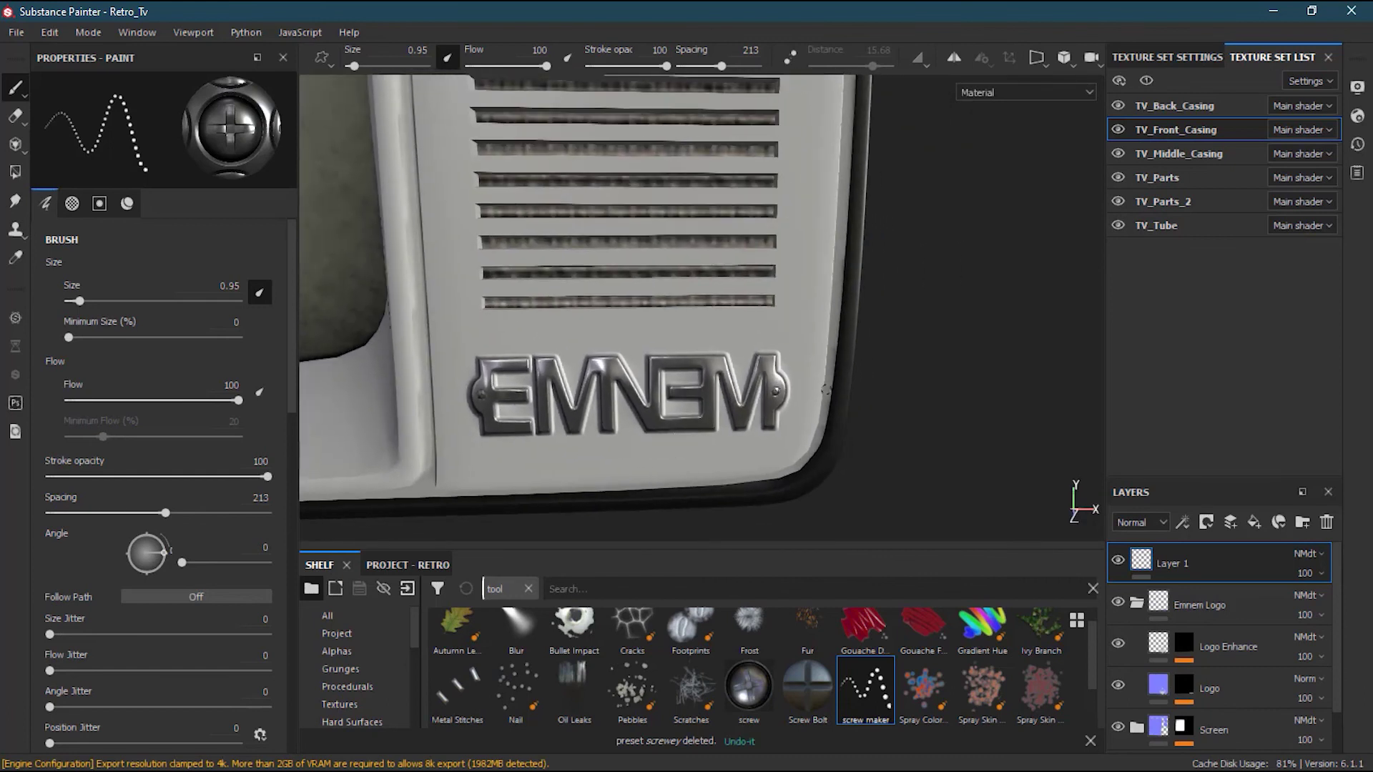
pyautogui.doubleClick(1181, 564)
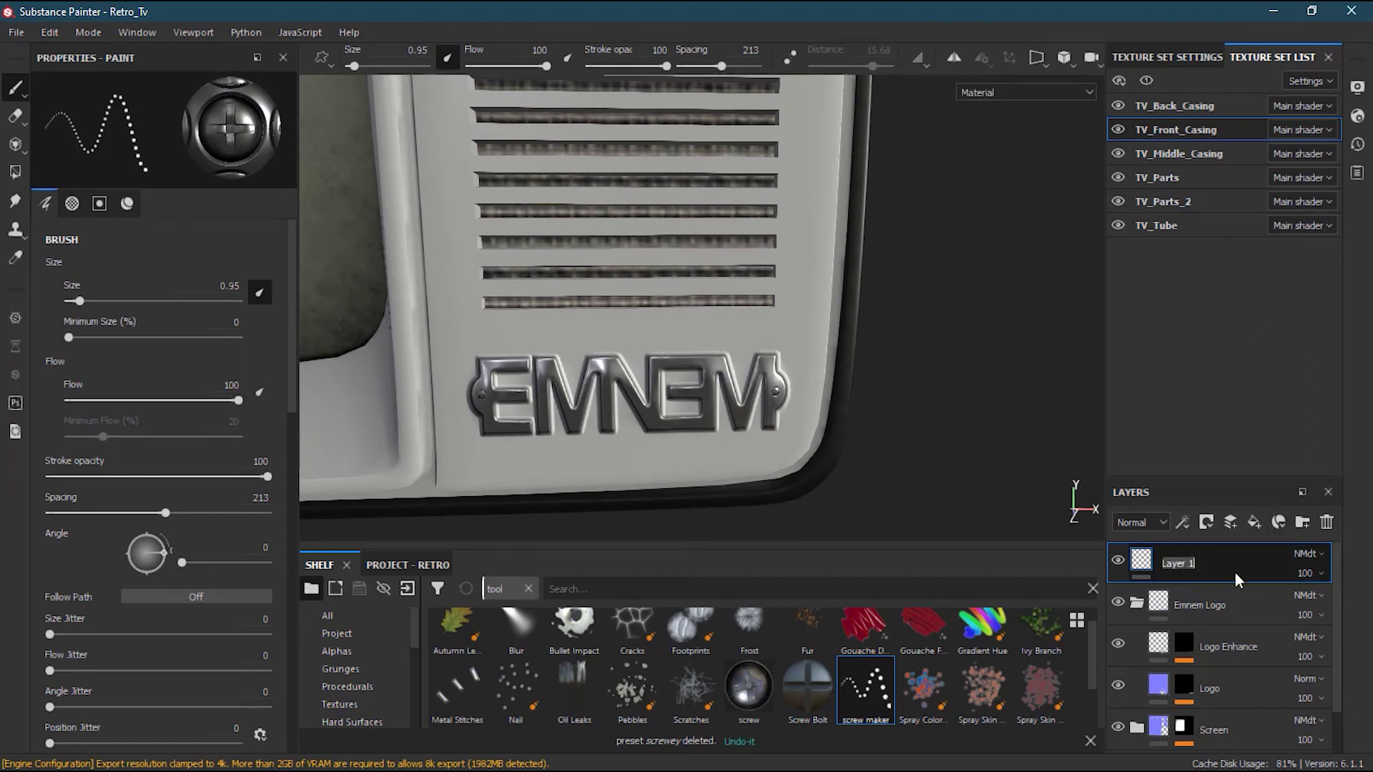
pyautogui.write('screw')
pyautogui.press('Return')
# Move the screws layer into the Emnem Logo folder above Logo Enhance, and collapse the folder.
pyautogui.moveTo(1221, 565); pyautogui.dragTo(1207, 599)
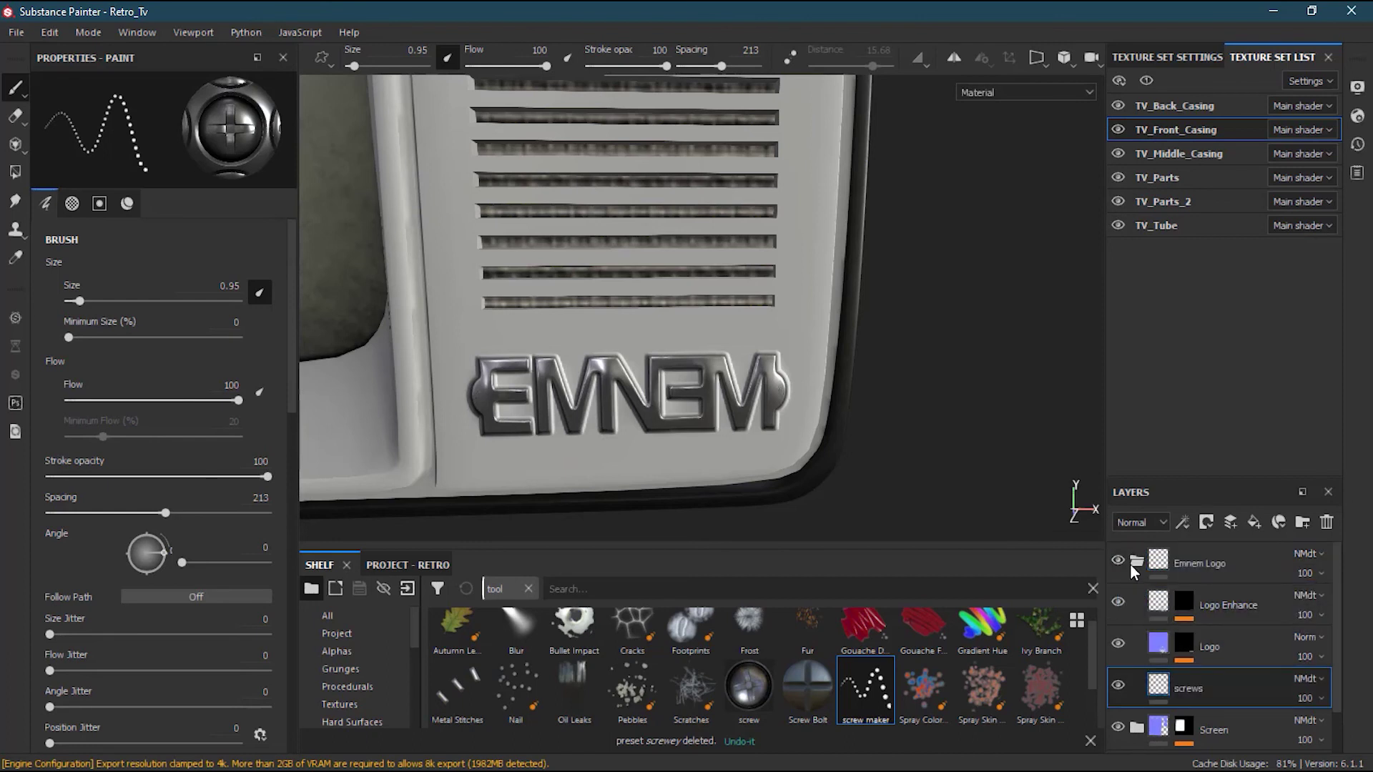
pyautogui.click(1131, 563)
pyautogui.click(1250, 654)
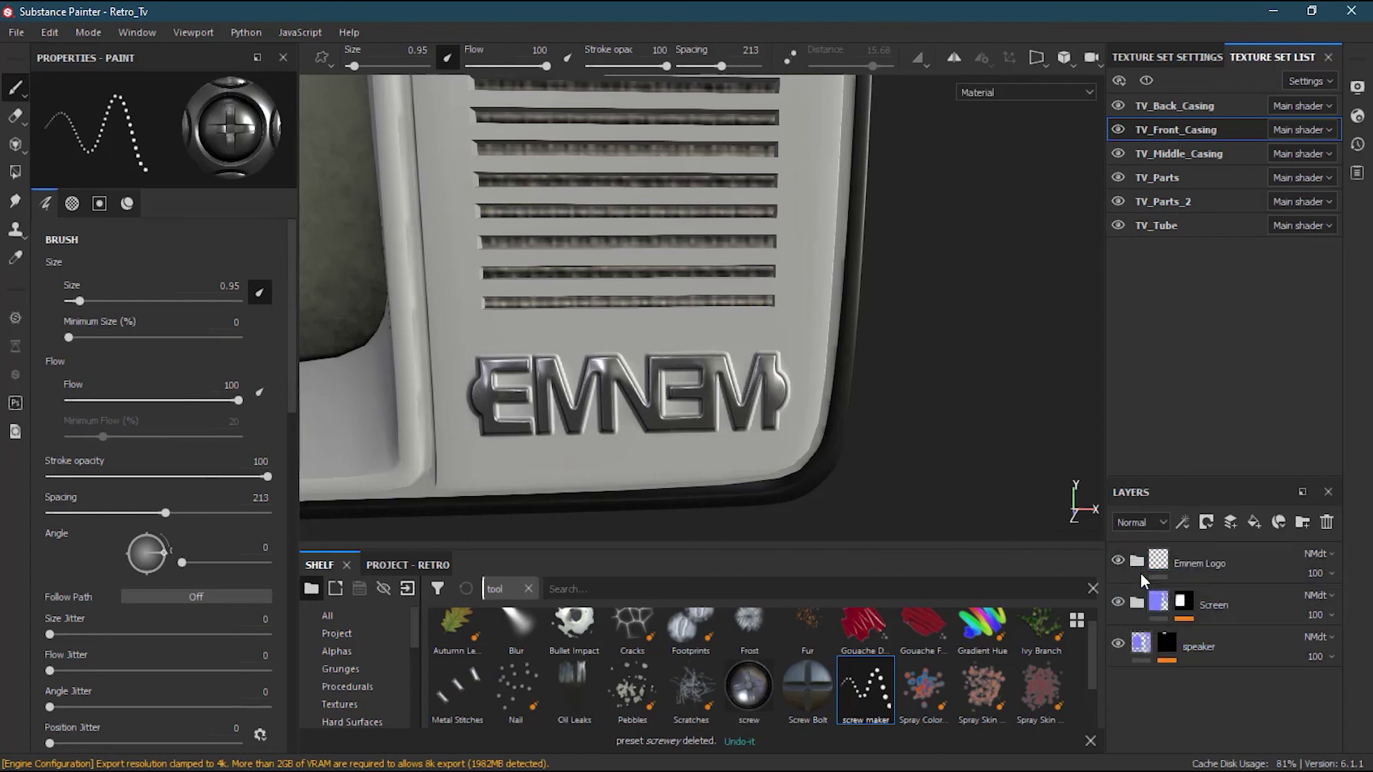
pyautogui.click(1135, 565)
pyautogui.click(1231, 640)
pyautogui.scroll(2, 1231, 638)
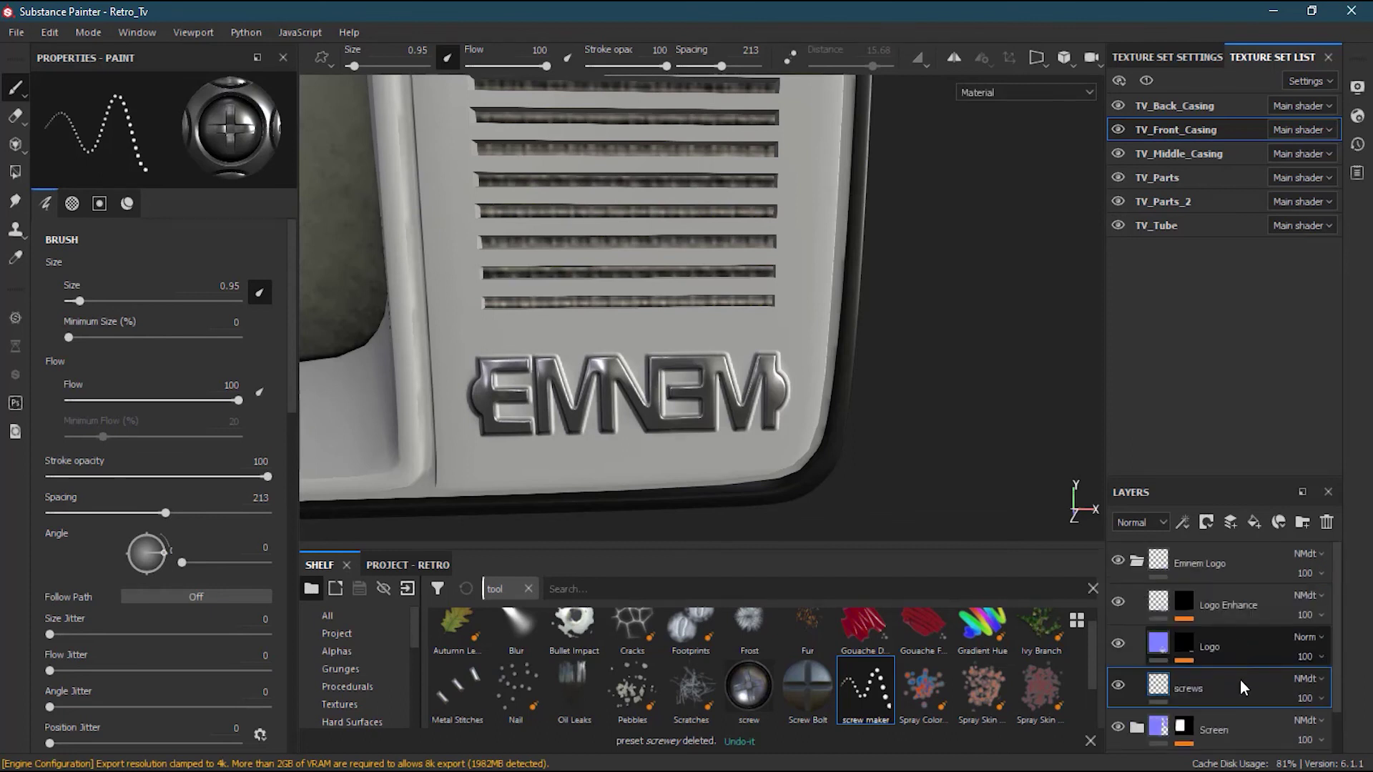
pyautogui.moveTo(1208, 684); pyautogui.dragTo(1207, 590)
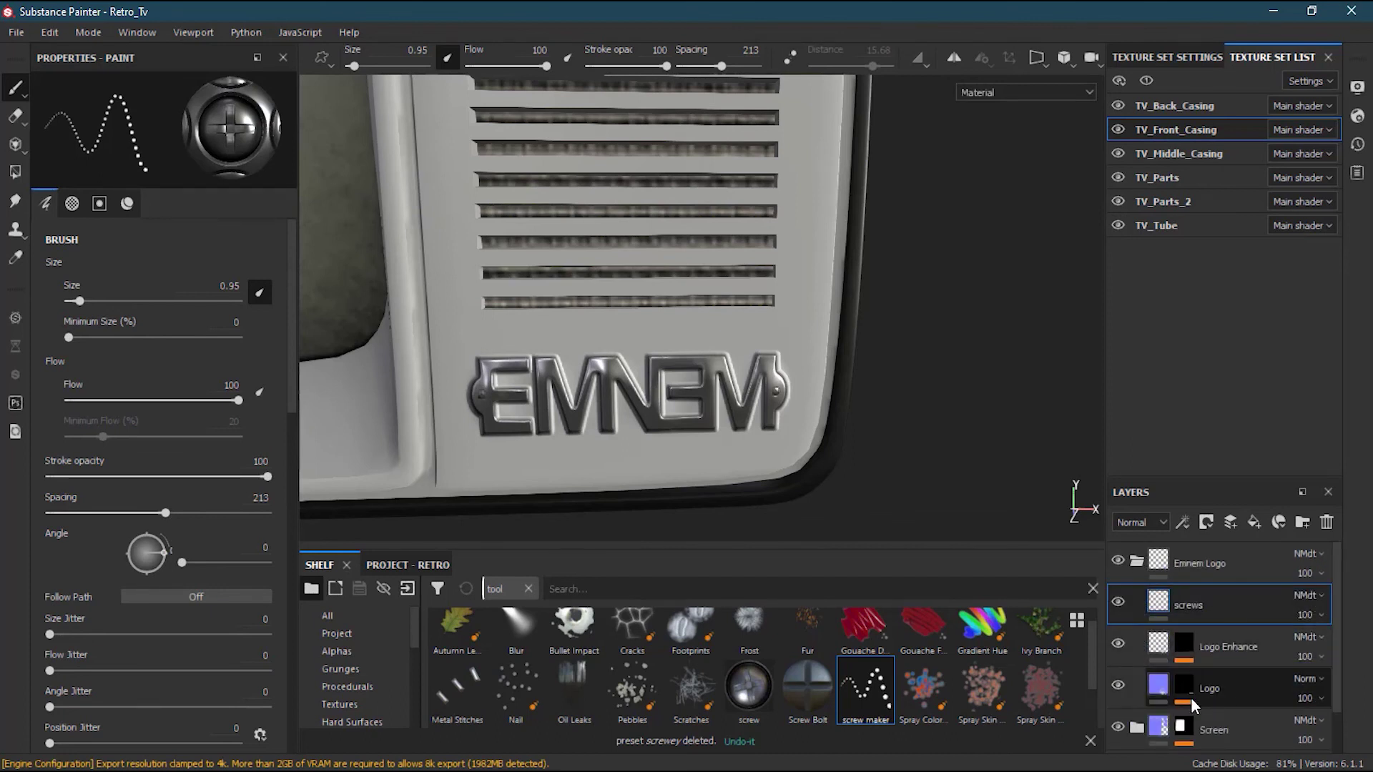
pyautogui.click(1138, 561)
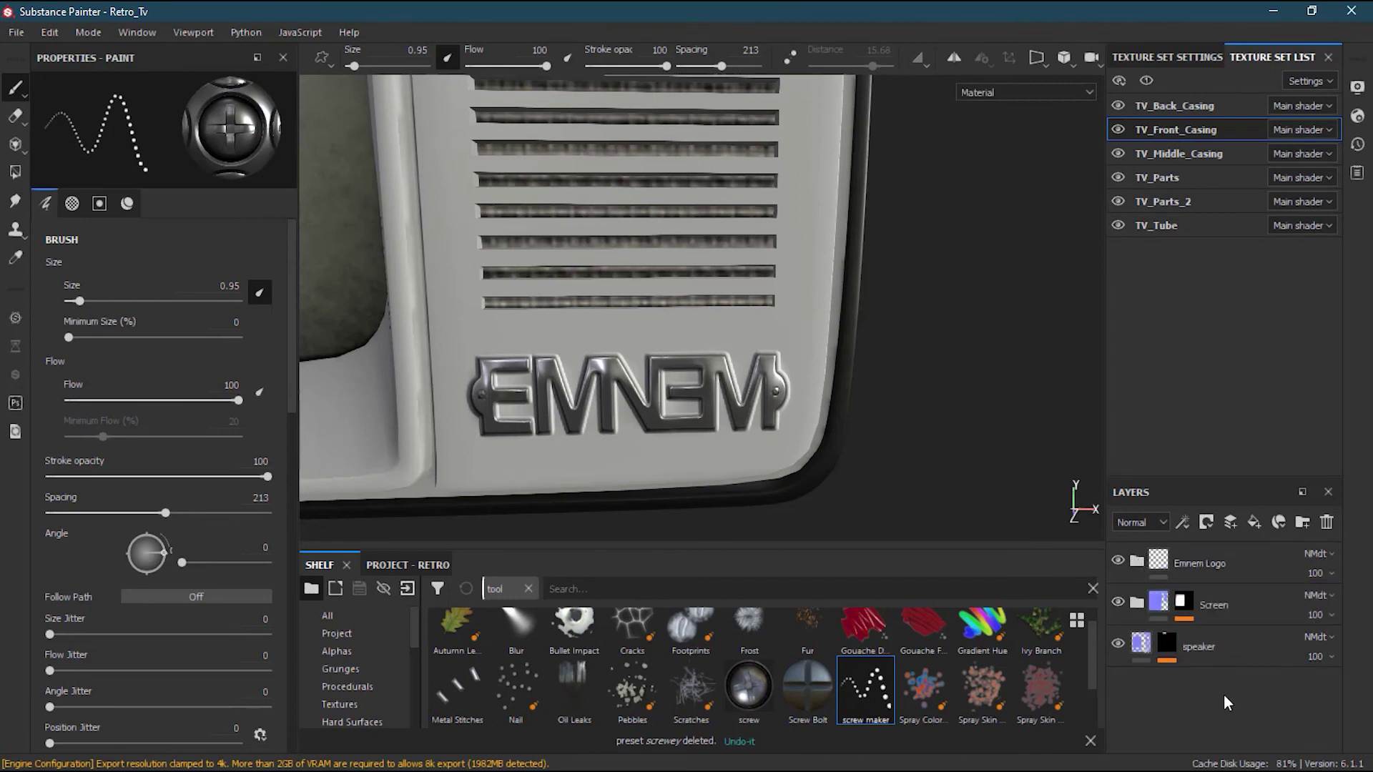
# Switch to the TV_Back_Casing texture set and bring the rectangular recess on the back casing into view.
pyautogui.scroll(3, 751, 354)
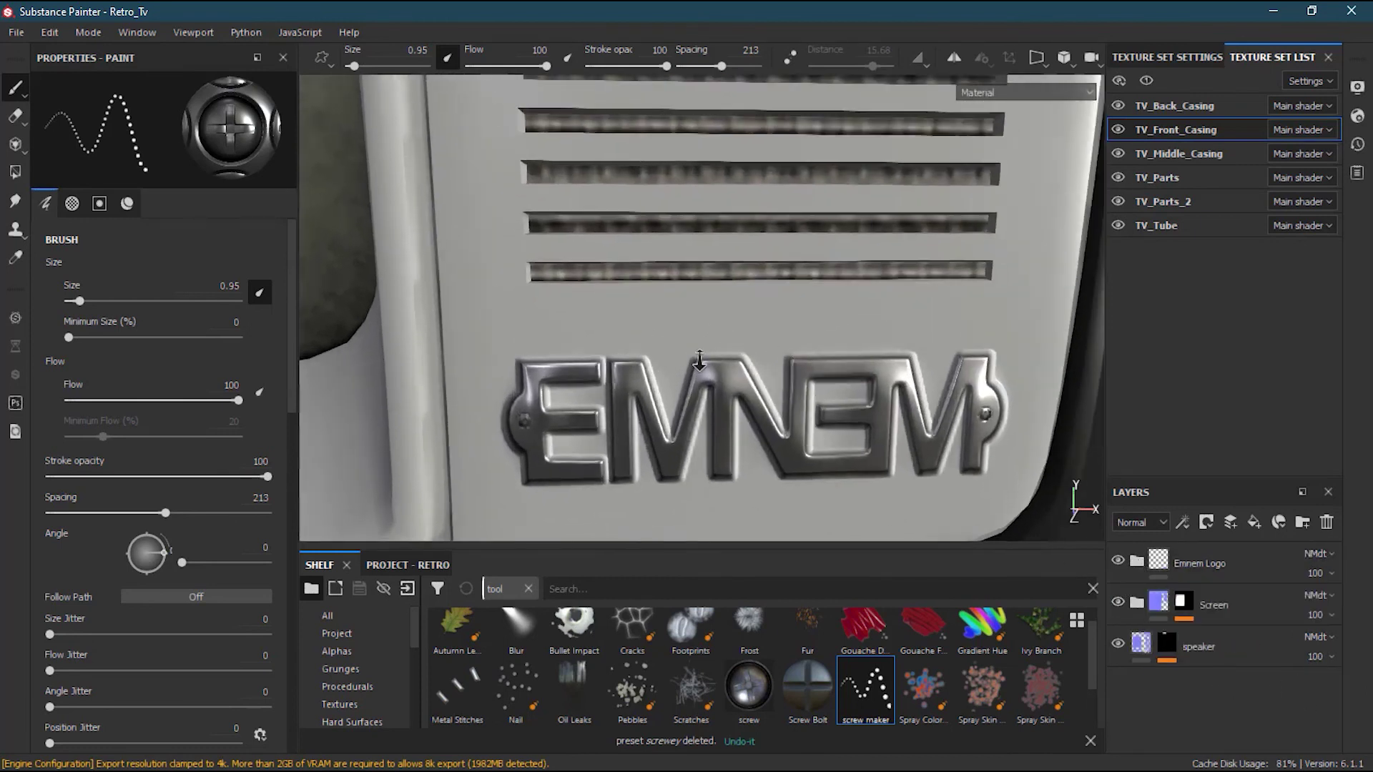
pyautogui.keyDown('alt'); pyautogui.moveTo(758, 373); pyautogui.dragTo(665, 400, button='middle'); pyautogui.keyUp('alt')
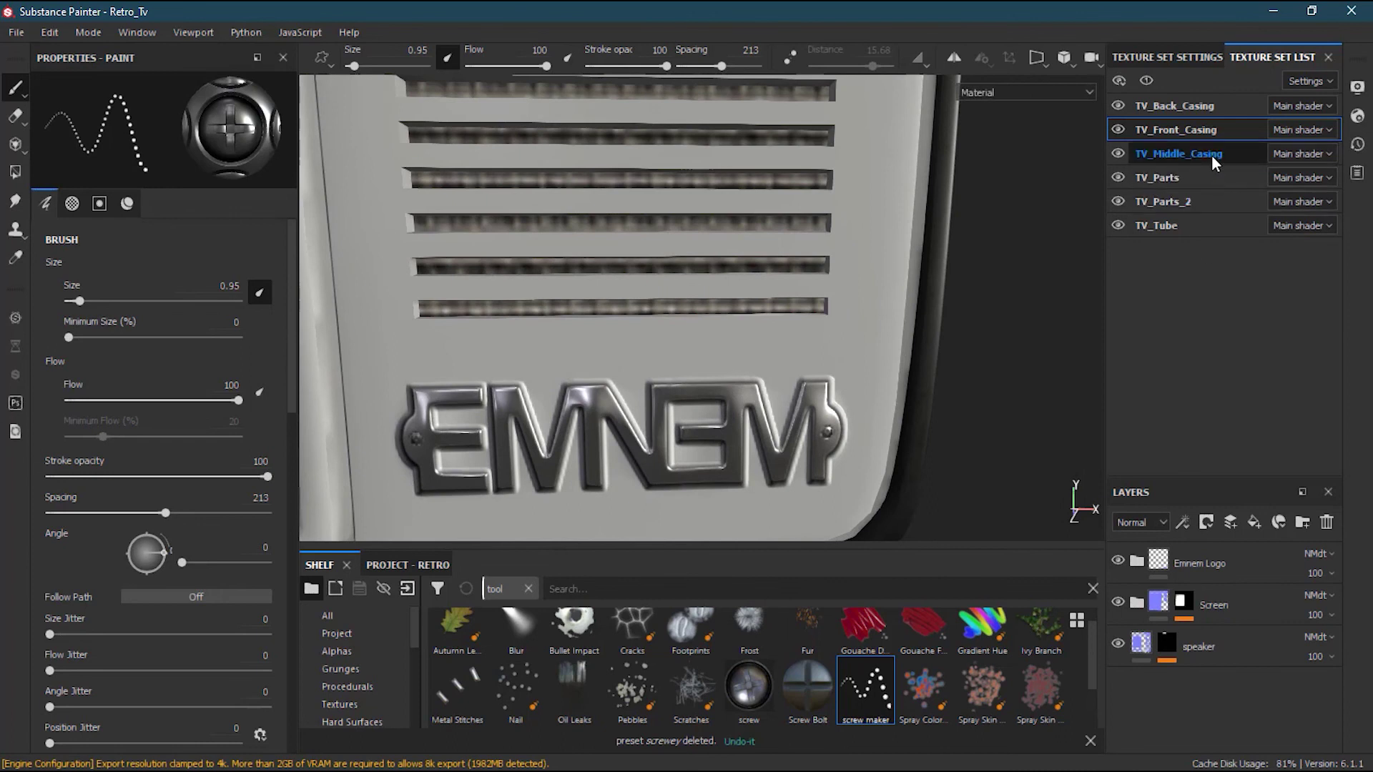
pyautogui.click(1204, 106)
pyautogui.scroll(-3, 786, 251)
pyautogui.keyDown('alt'); pyautogui.moveTo(787, 250); pyautogui.dragTo(641, 363); pyautogui.keyUp('alt')
pyautogui.moveTo(641, 364)
pyautogui.keyDown('alt'); pyautogui.mouseDown(button='right')
pyautogui.moveTo(677, 285)
pyautogui.moveTo(790, 298)
pyautogui.moveTo(737, 330)
pyautogui.mouseUp(button='right'); pyautogui.keyUp('alt')
pyautogui.keyDown('alt'); pyautogui.moveTo(737, 331); pyautogui.dragTo(630, 453); pyautogui.keyUp('alt')
pyautogui.scroll(-4, 630, 453)
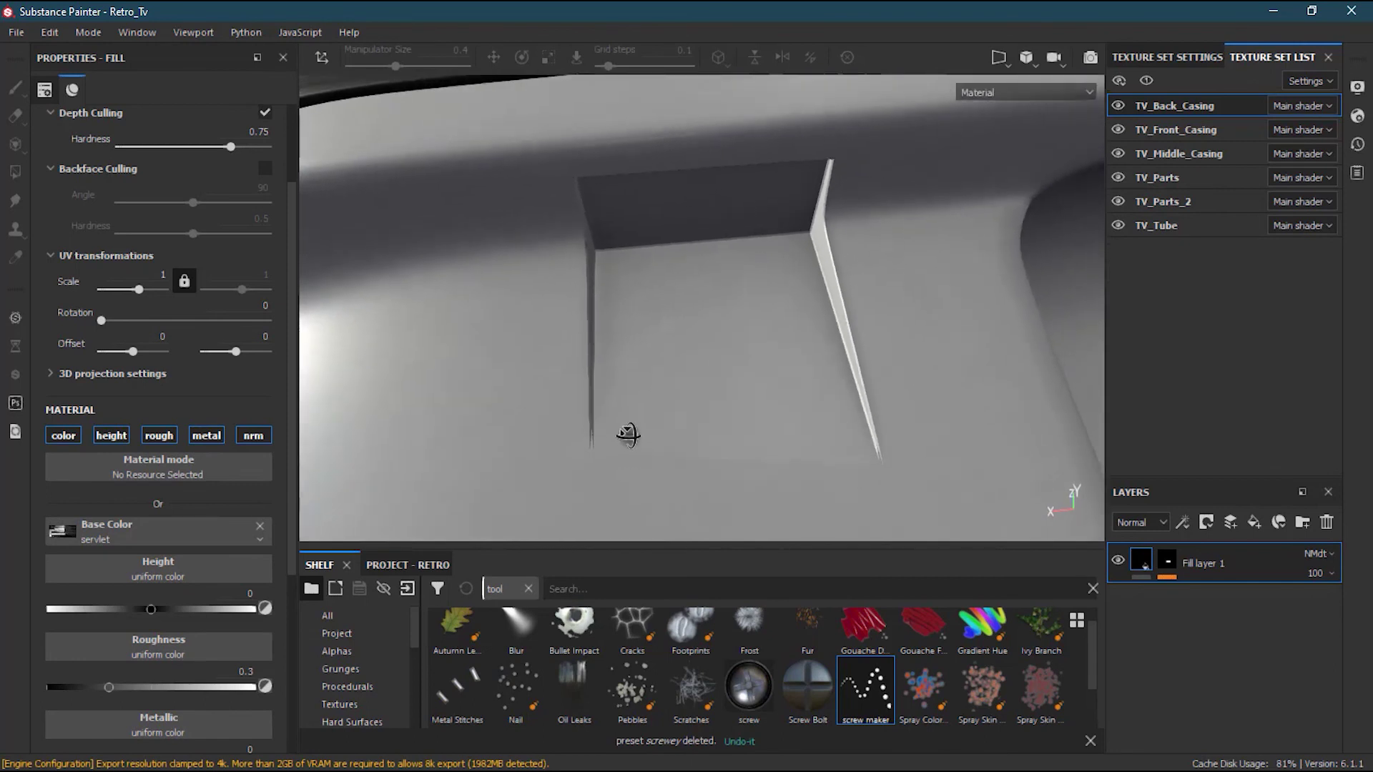
# Add a paint layer above Fill layer 1 and name it "Screws Xtra".
pyautogui.click(1234, 522)
pyautogui.doubleClick(1182, 568)
pyautogui.write('Screww')
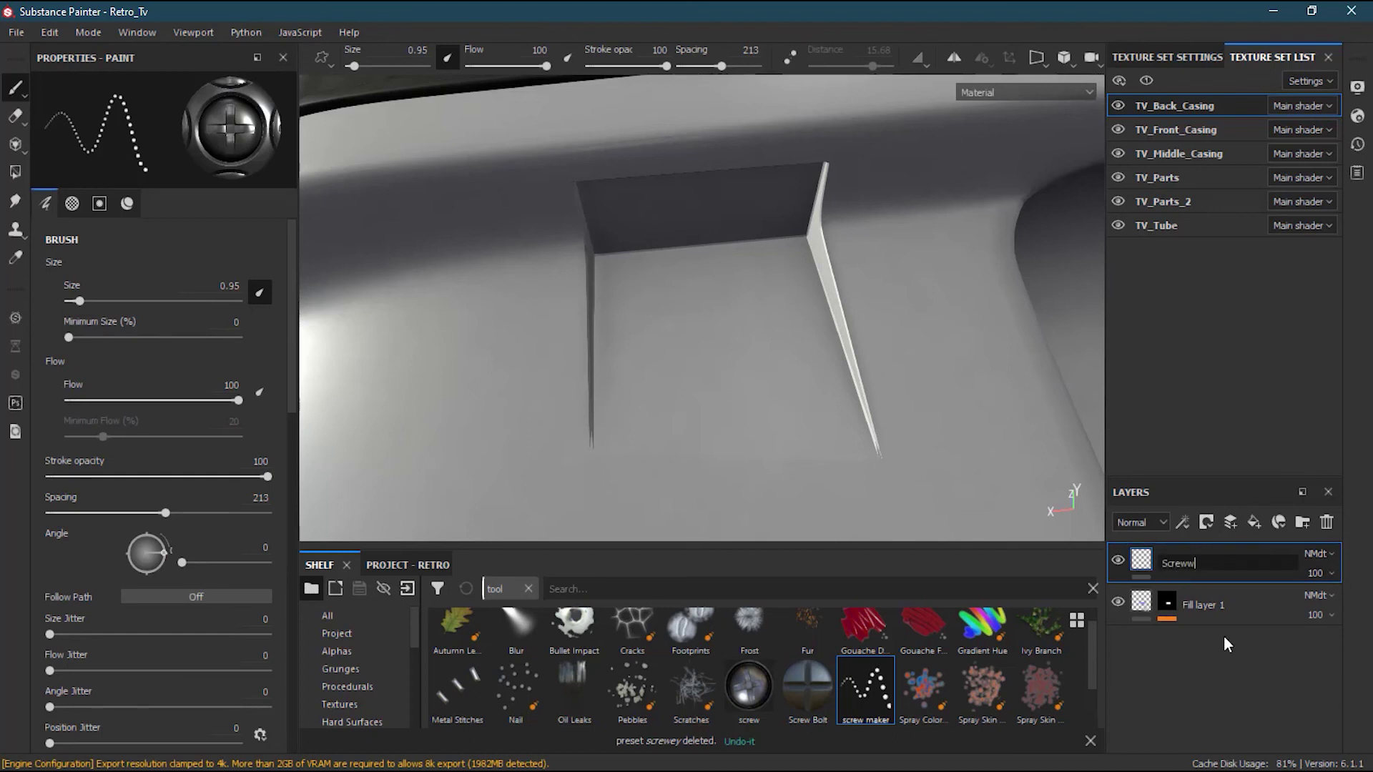
pyautogui.press('BackSpace')
pyautogui.write('s Xtra')
pyautogui.press('Return')
# Set the screw maker brush size to 2.78 and stamp one screw near each end of the rectangular recess's back wall.
pyautogui.keyDown('alt'); pyautogui.moveTo(708, 325); pyautogui.dragTo(699, 294); pyautogui.keyUp('alt')
pyautogui.keyDown('ctrl'); pyautogui.moveTo(669, 287); pyautogui.dragTo(690, 288, button='right'); pyautogui.keyUp('ctrl')
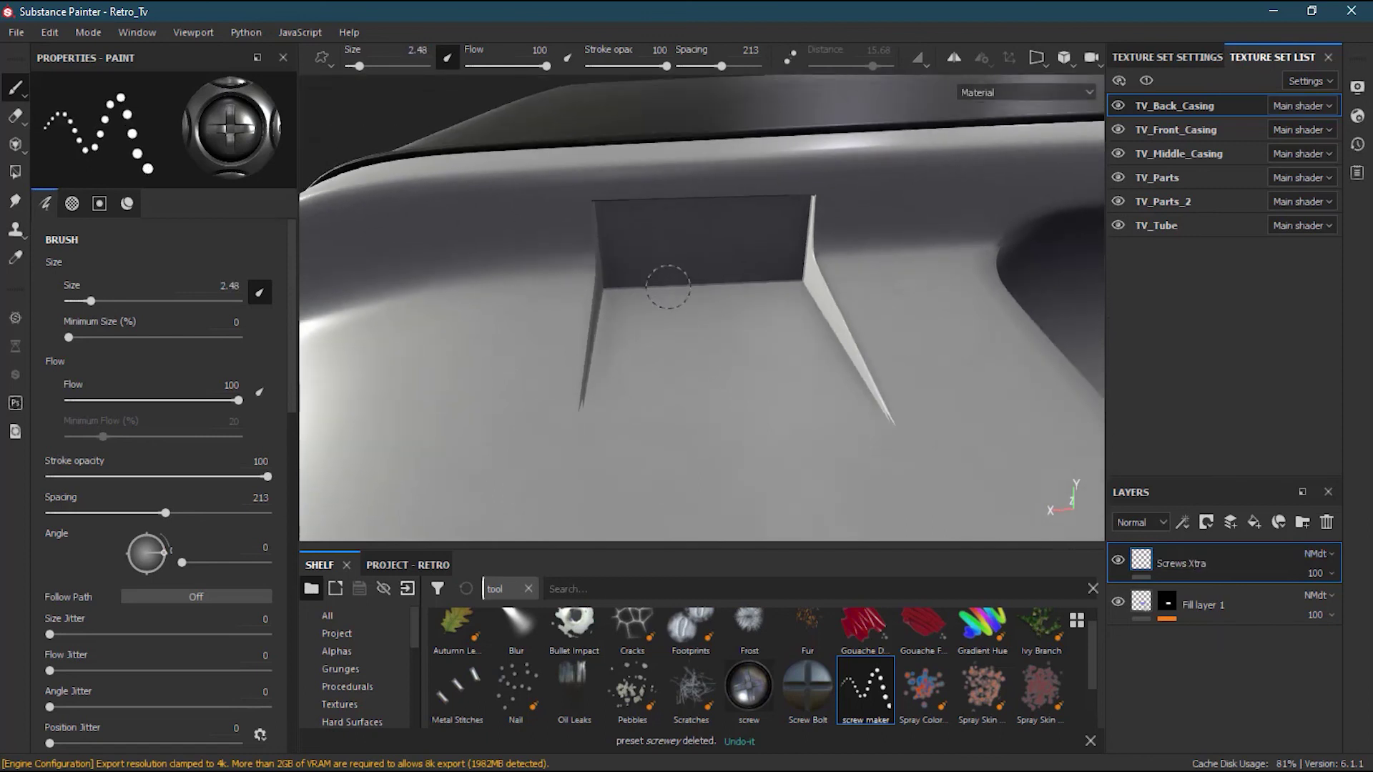
pyautogui.keyDown('alt'); pyautogui.moveTo(674, 316); pyautogui.dragTo(672, 296); pyautogui.keyUp('alt')
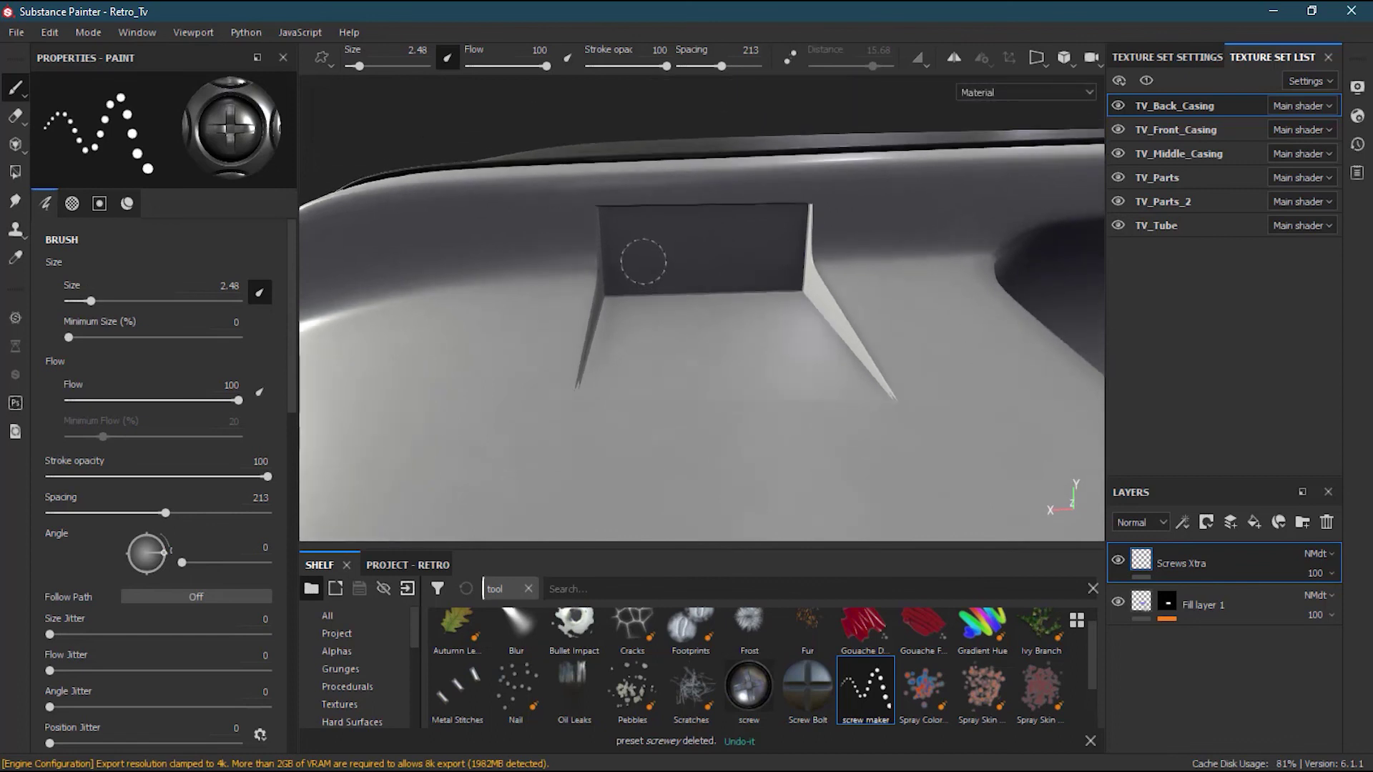
pyautogui.moveTo(643, 262)
pyautogui.keyDown('ctrl'); pyautogui.mouseDown(button='right')
pyautogui.moveTo(662, 261)
pyautogui.moveTo(636, 259)
pyautogui.mouseUp(button='right'); pyautogui.keyUp('ctrl')
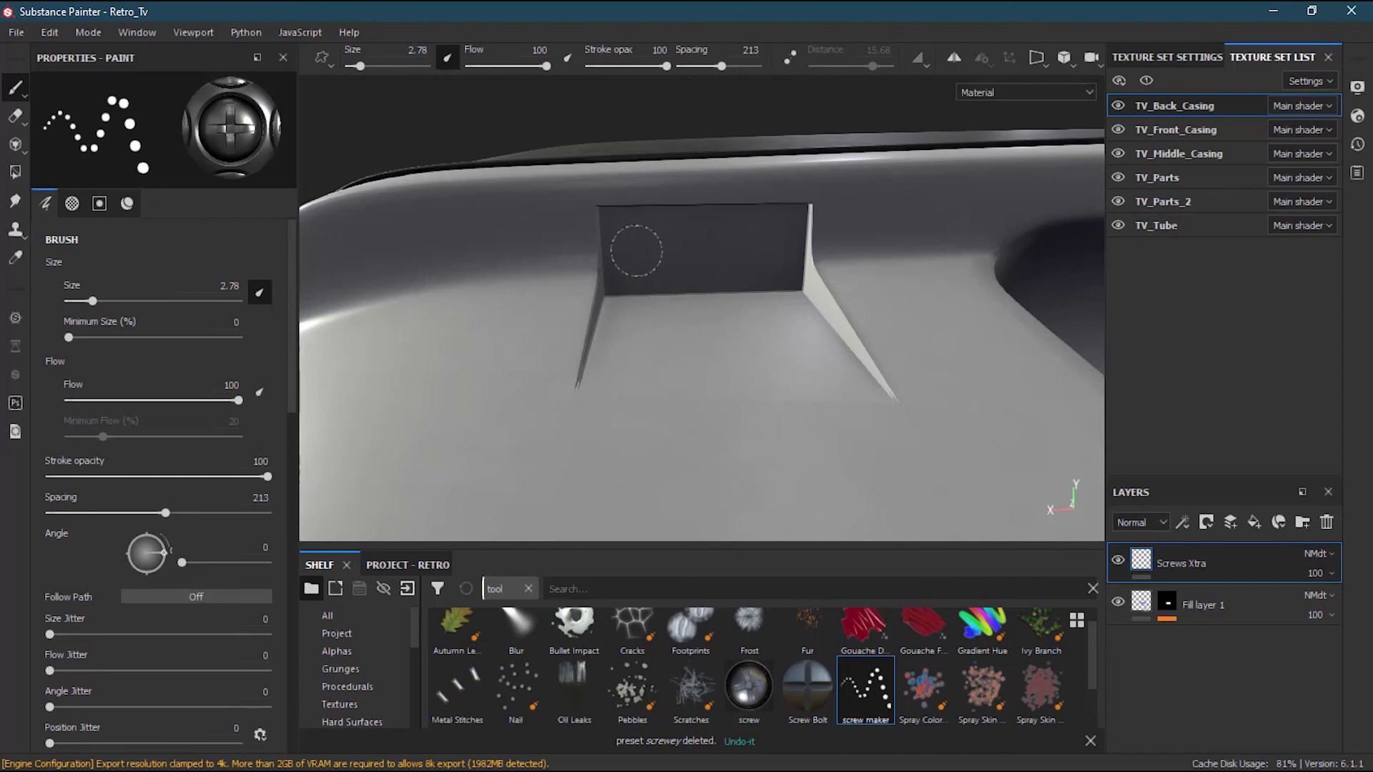
pyautogui.click(637, 251)
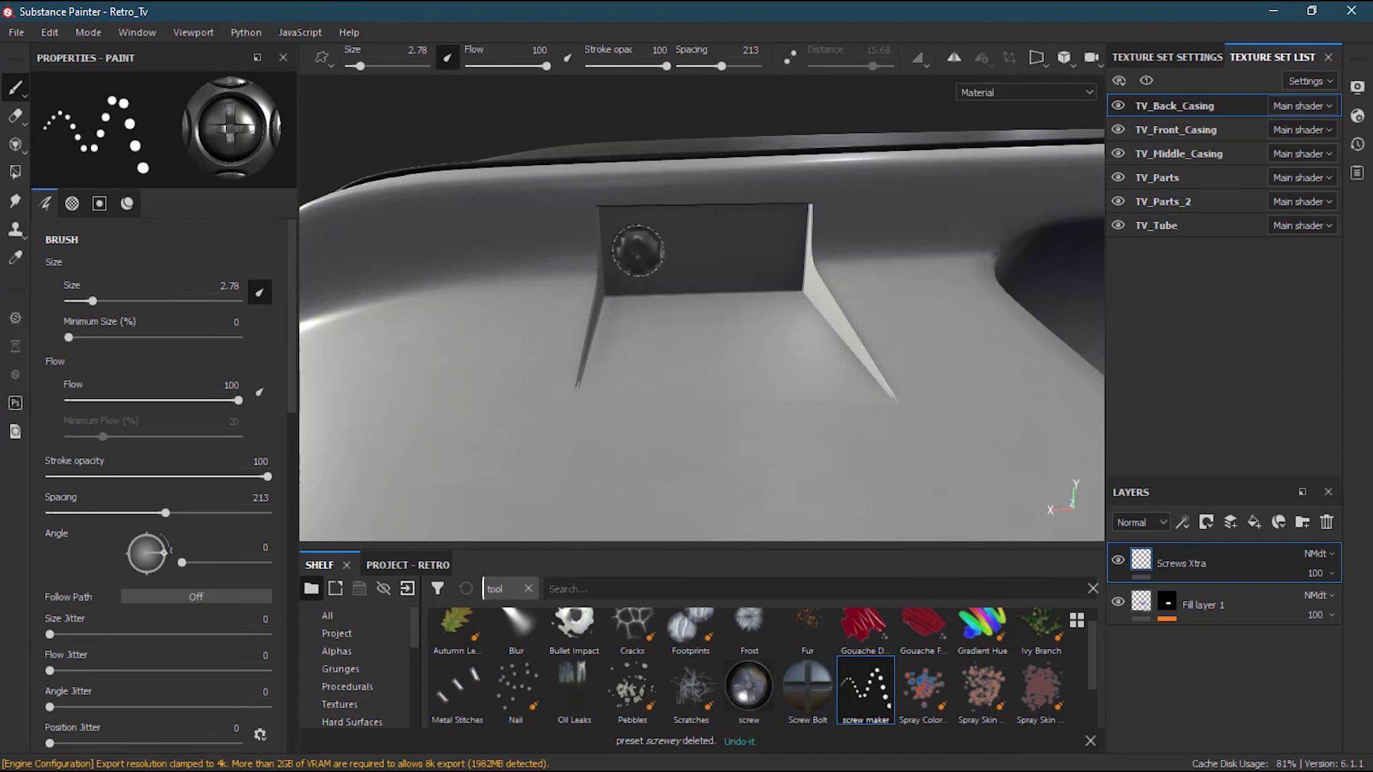
pyautogui.click(767, 250)
# Set the brush size to 3.79 and stamp two screws on the dark back wall of each of the two rounded vent recesses.
pyautogui.moveTo(803, 337)
pyautogui.keyDown('alt'); pyautogui.mouseDown()
pyautogui.moveTo(711, 422)
pyautogui.moveTo(701, 453)
pyautogui.moveTo(702, 391)
pyautogui.moveTo(429, 379)
pyautogui.mouseUp(); pyautogui.keyUp('alt')
pyautogui.keyDown('alt'); pyautogui.moveTo(640, 375); pyautogui.dragTo(574, 373); pyautogui.keyUp('alt')
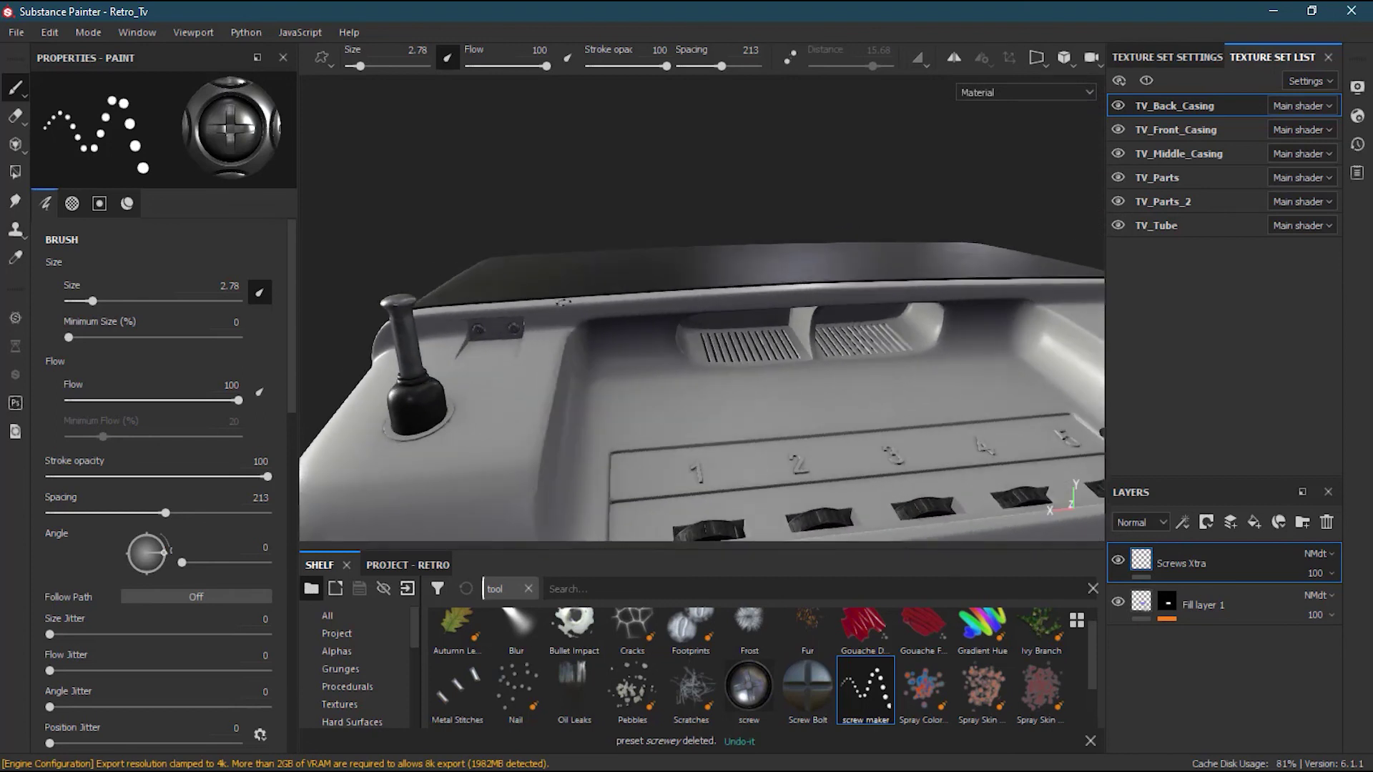
pyautogui.keyDown('alt'); pyautogui.moveTo(581, 268); pyautogui.dragTo(921, 452); pyautogui.keyUp('alt')
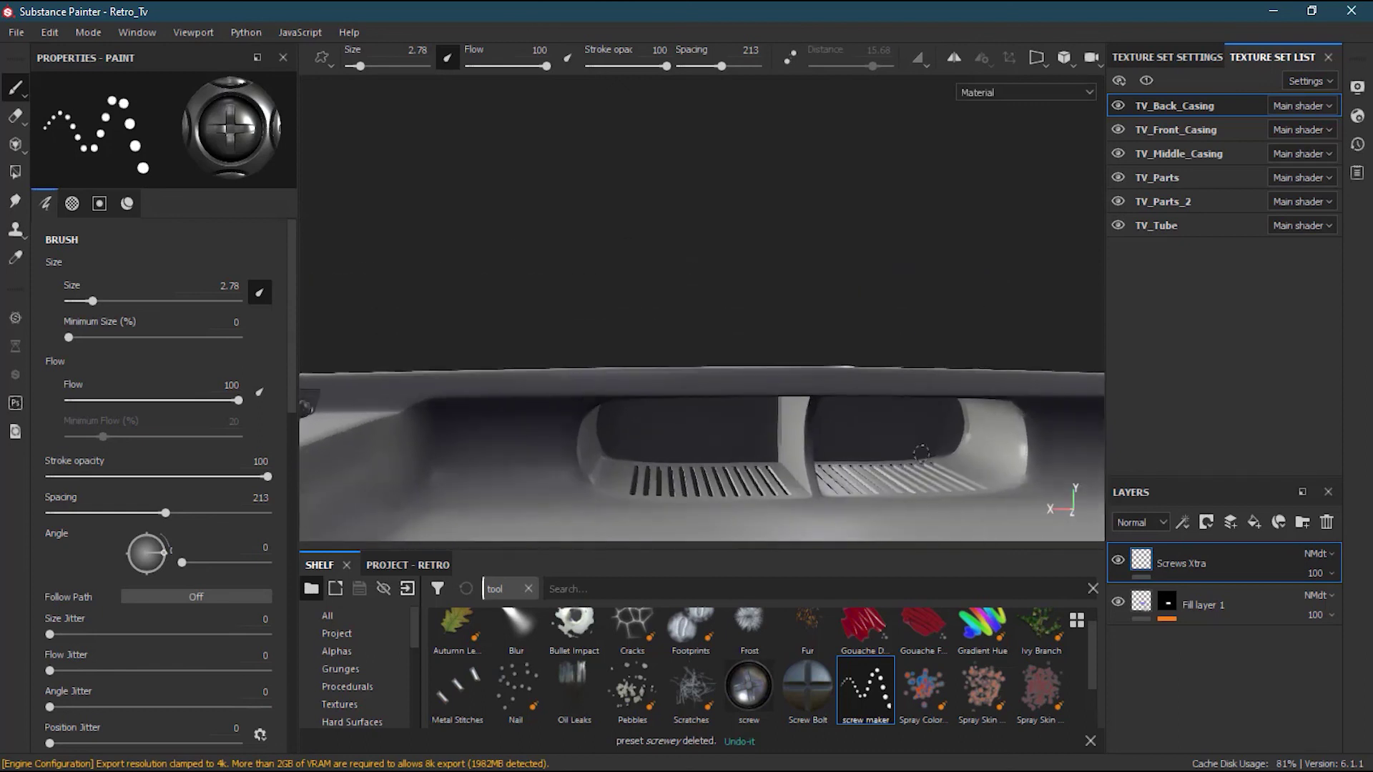
pyautogui.keyDown('alt'); pyautogui.moveTo(731, 483); pyautogui.dragTo(629, 401); pyautogui.keyUp('alt')
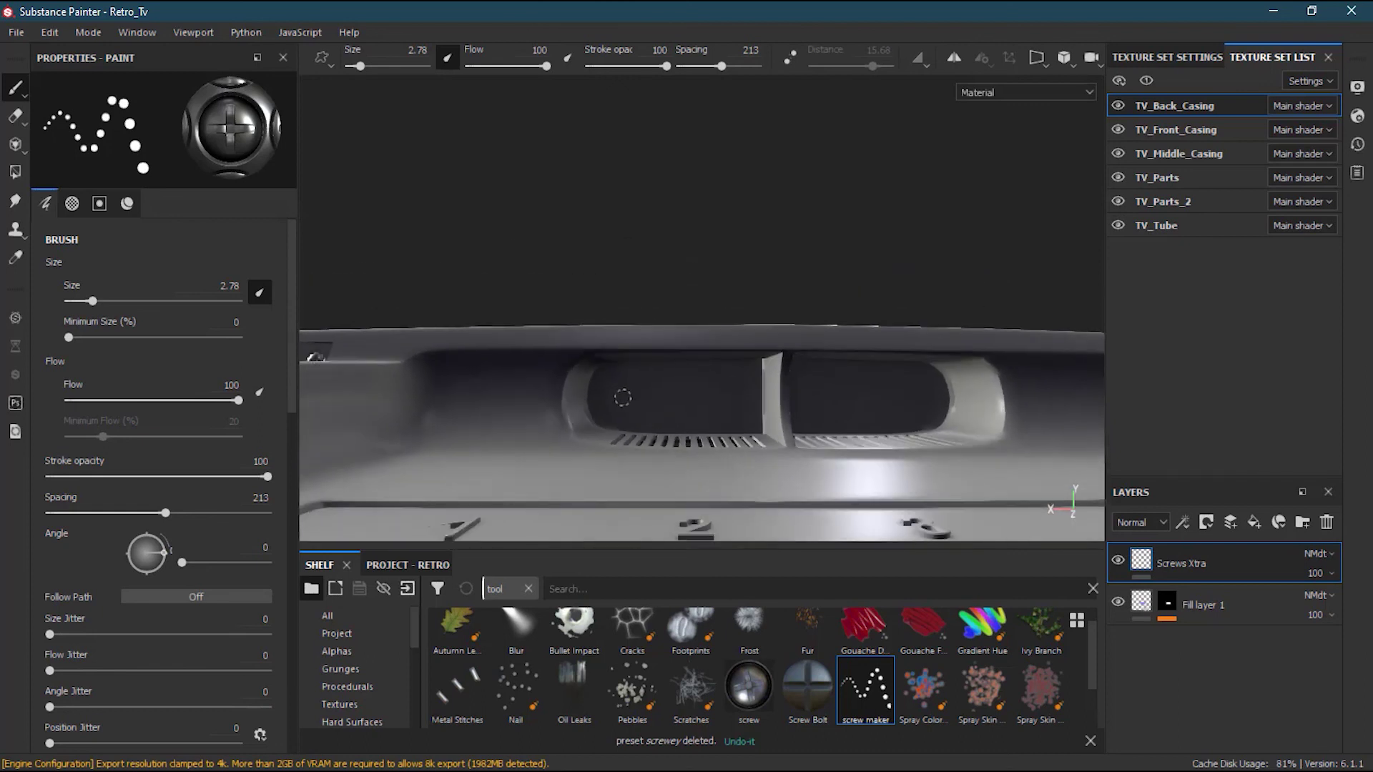
pyautogui.keyDown('ctrl'); pyautogui.moveTo(618, 398); pyautogui.dragTo(632, 398, button='right'); pyautogui.keyUp('ctrl')
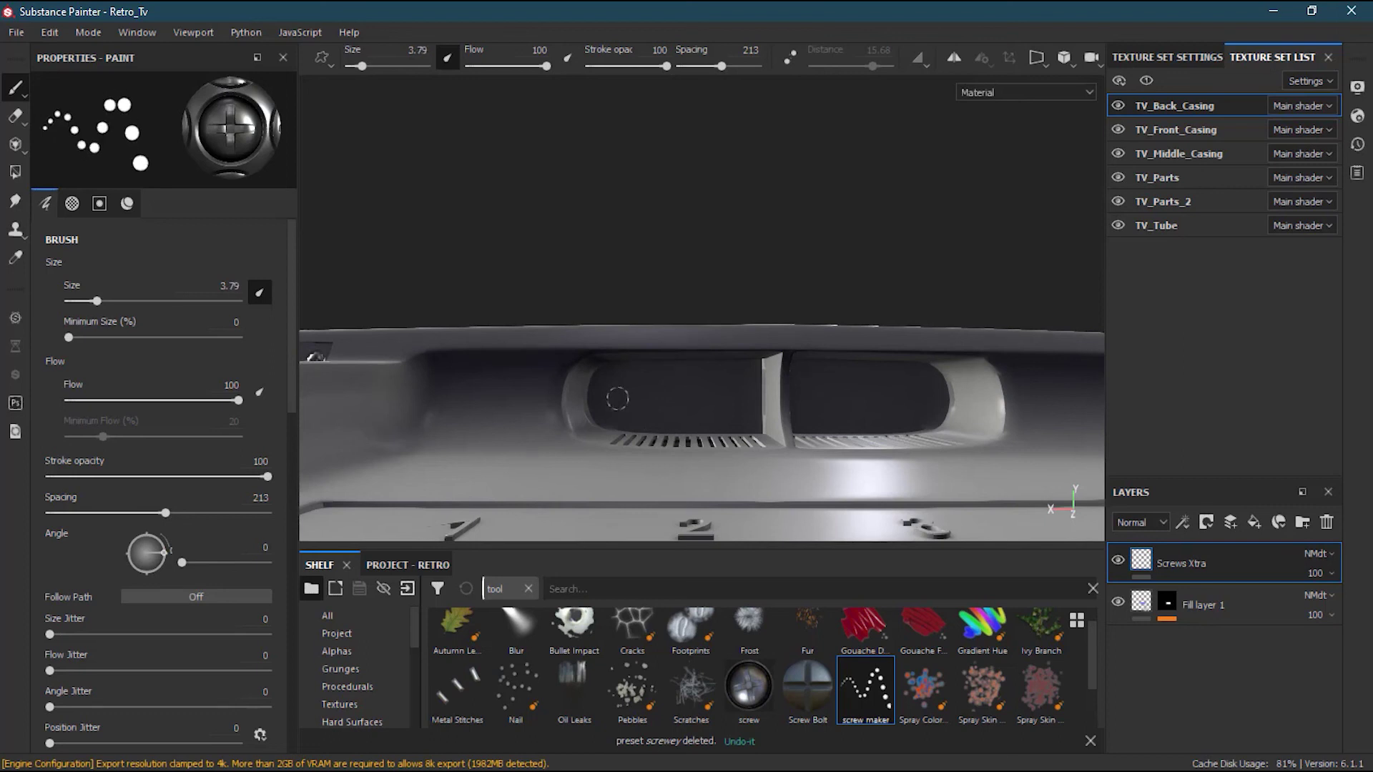
pyautogui.click(606, 395)
pyautogui.click(735, 395)
pyautogui.keyDown('alt'); pyautogui.moveTo(825, 398); pyautogui.dragTo(807, 402); pyautogui.keyUp('alt')
pyautogui.click(803, 398)
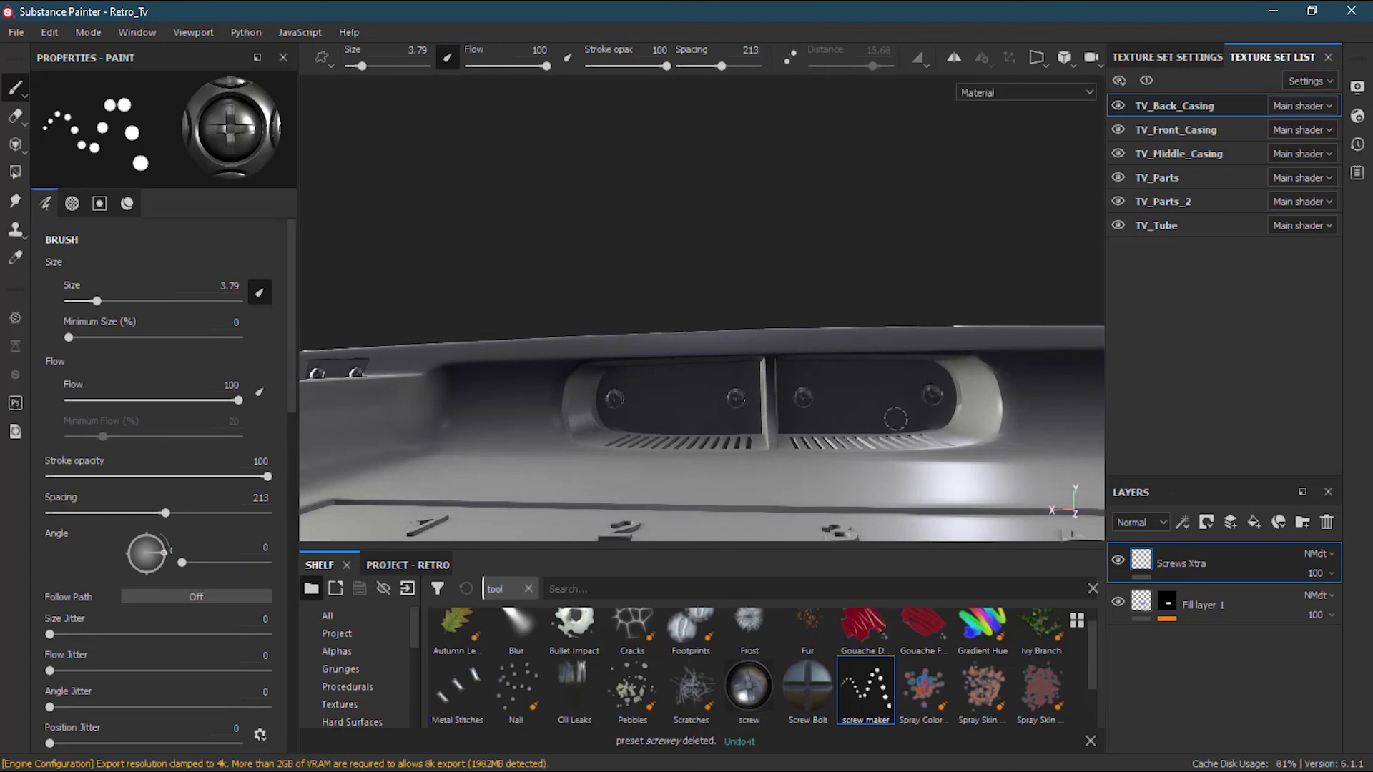
# Examine the stamped screws on the back casing from farther away, and look over the TV's front with its screen, knobs and logo.
pyautogui.moveTo(888, 420)
pyautogui.keyDown('alt'); pyautogui.mouseDown()
pyautogui.moveTo(782, 433)
pyautogui.moveTo(798, 445)
pyautogui.mouseUp(); pyautogui.keyUp('alt')
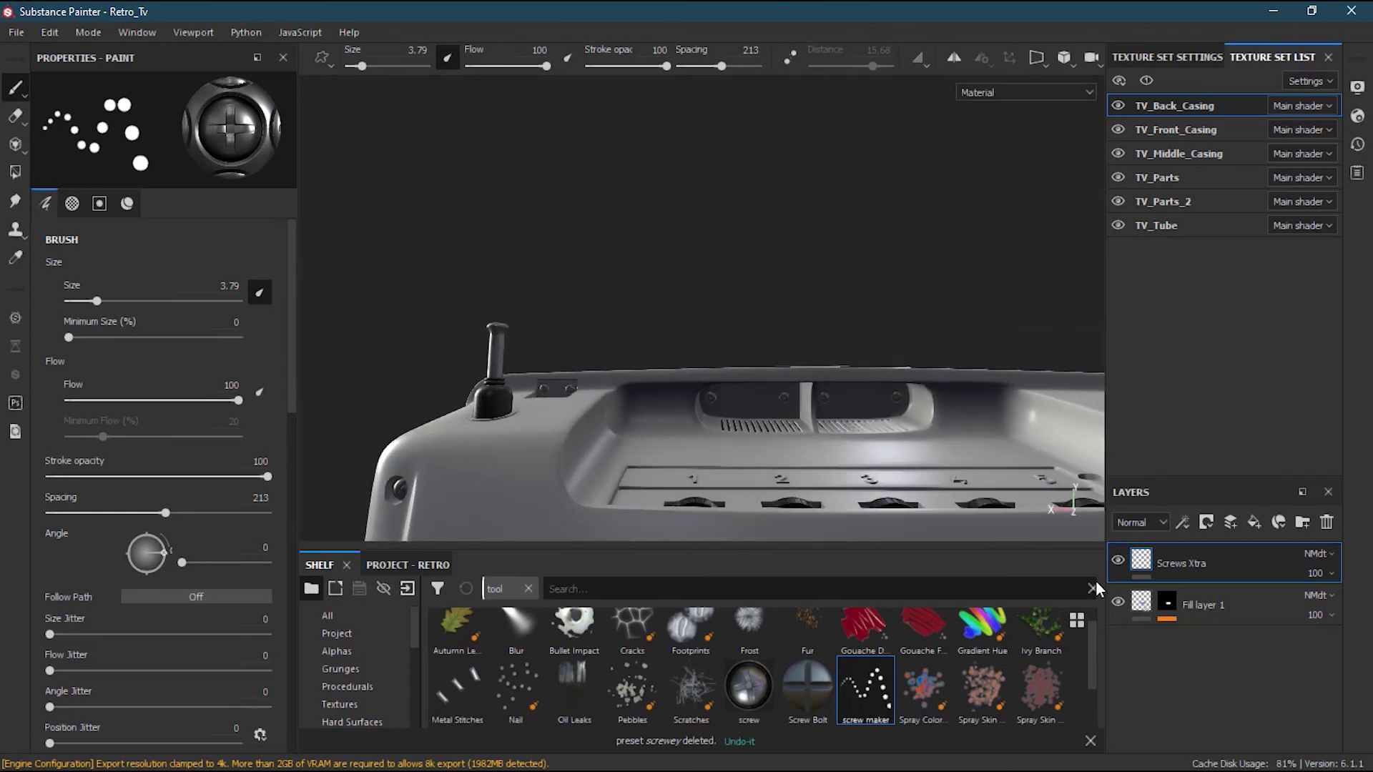
pyautogui.keyDown('alt'); pyautogui.moveTo(702, 408); pyautogui.dragTo(708, 412); pyautogui.keyUp('alt')
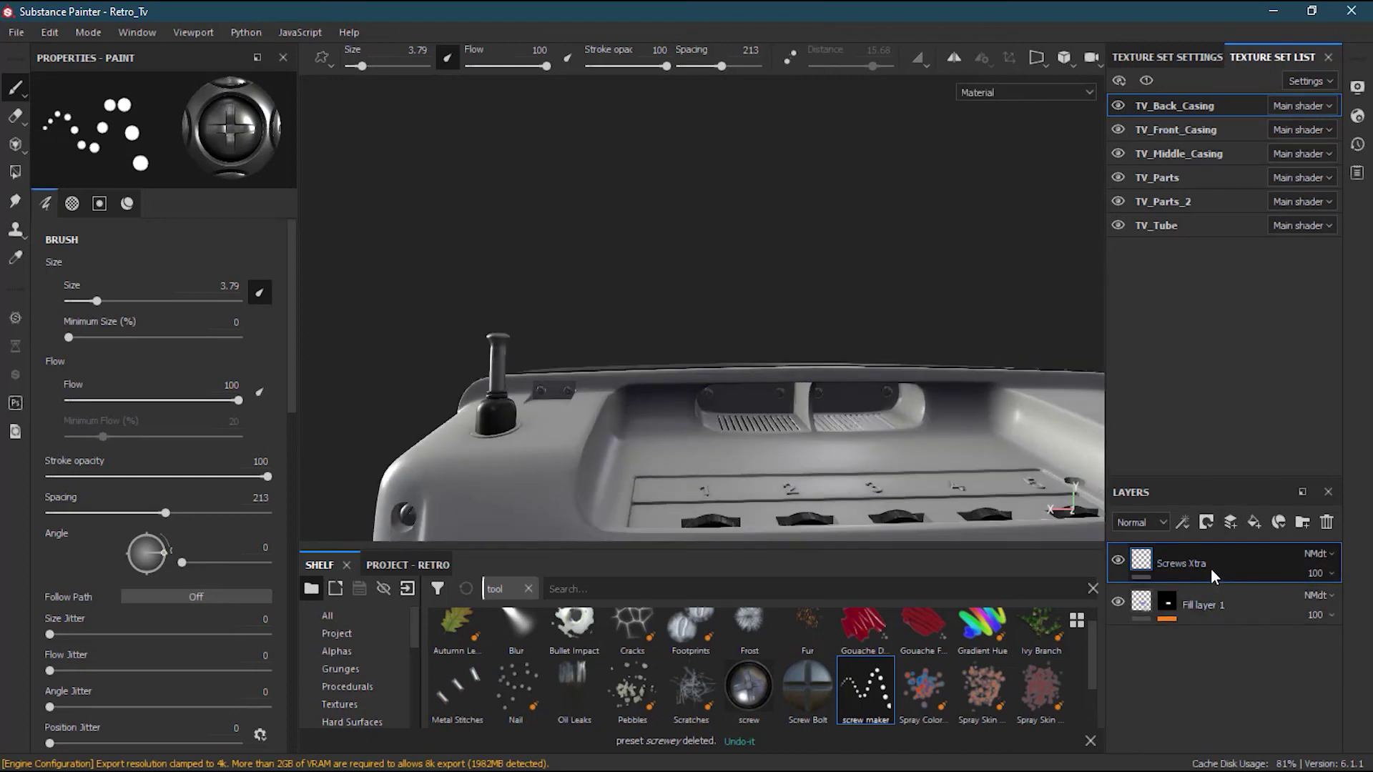
pyautogui.keyDown('alt'); pyautogui.moveTo(844, 392); pyautogui.dragTo(621, 407); pyautogui.keyUp('alt')
pyautogui.keyDown('alt'); pyautogui.moveTo(621, 408); pyautogui.dragTo(855, 314, button='middle'); pyautogui.keyUp('alt')
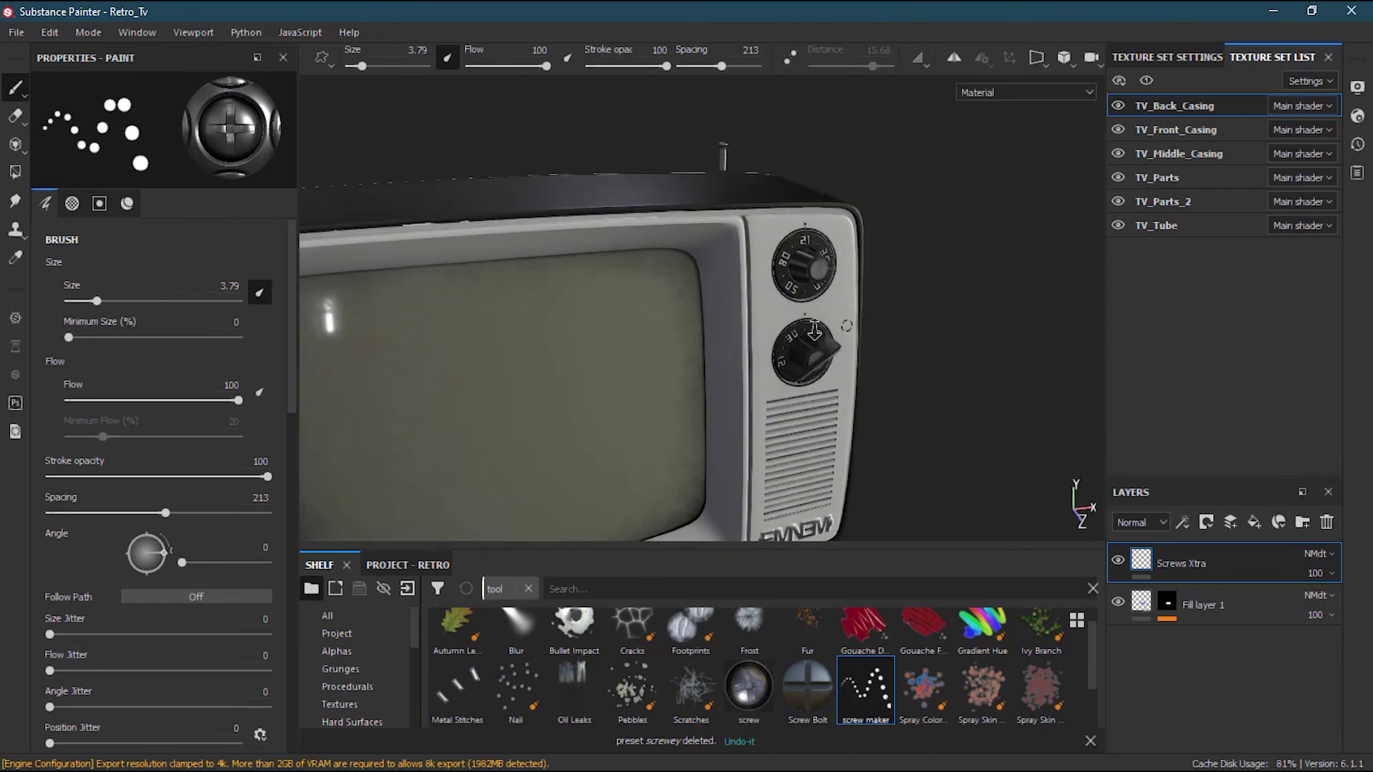
pyautogui.keyDown('alt'); pyautogui.moveTo(854, 315); pyautogui.dragTo(562, 361, button='right'); pyautogui.keyUp('alt')
pyautogui.keyDown('alt'); pyautogui.moveTo(644, 348); pyautogui.dragTo(724, 339, button='middle'); pyautogui.keyUp('alt')
pyautogui.keyDown('alt'); pyautogui.moveTo(723, 339); pyautogui.dragTo(852, 431); pyautogui.keyUp('alt')
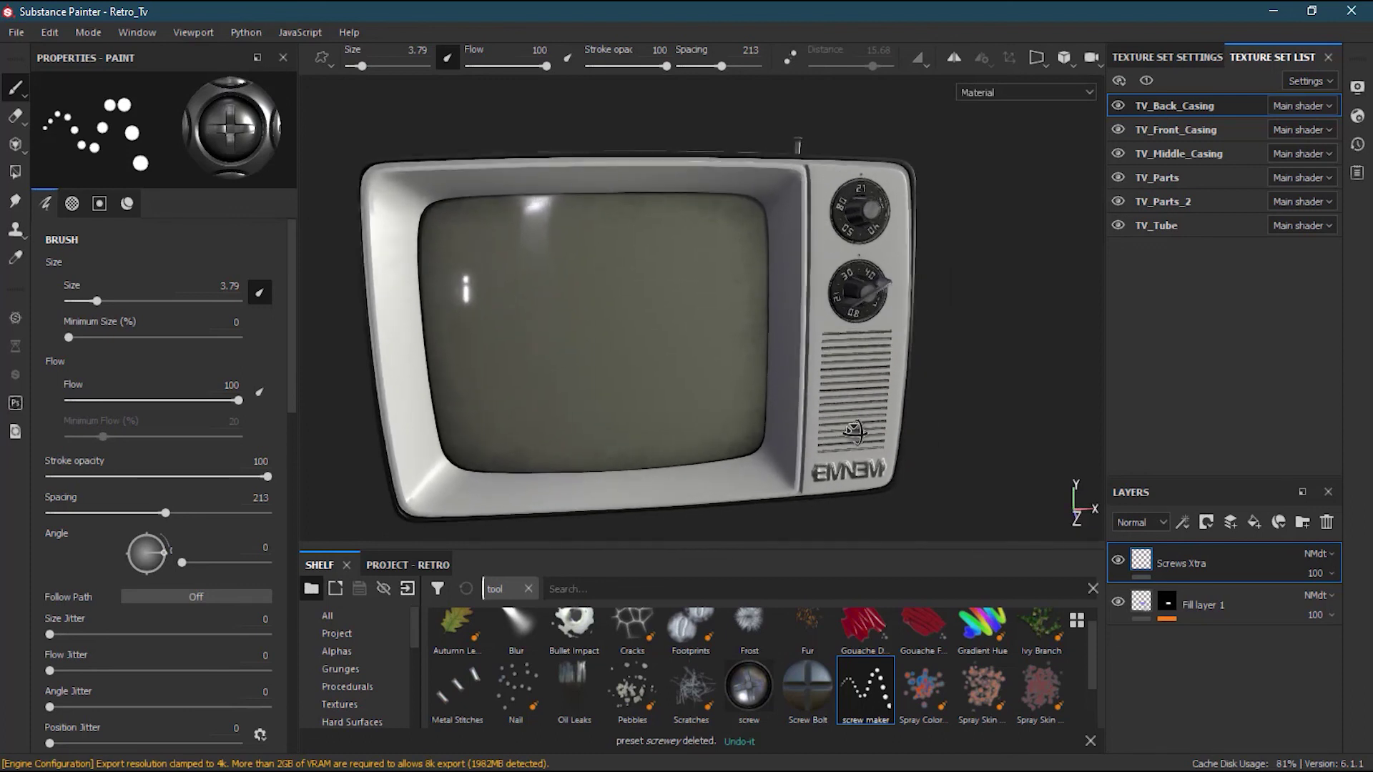